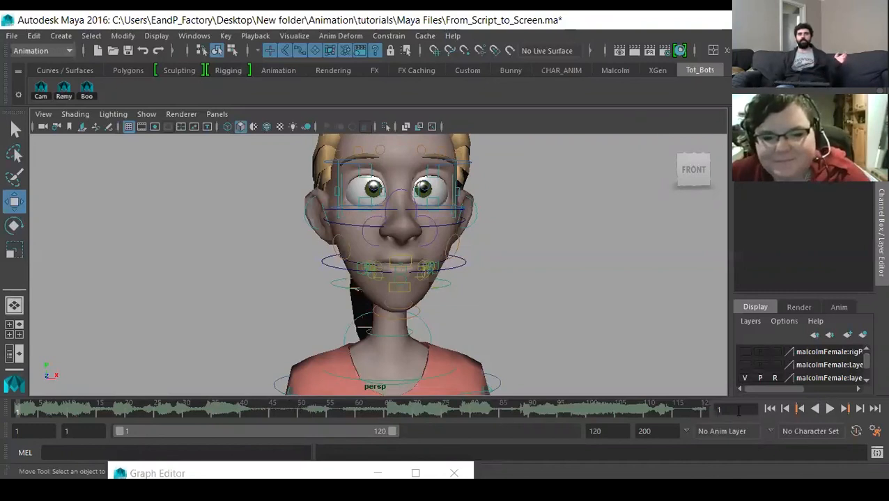
# Play the timeline with its assigned dialogue sound and stop the playback
pyautogui.click(829, 410)
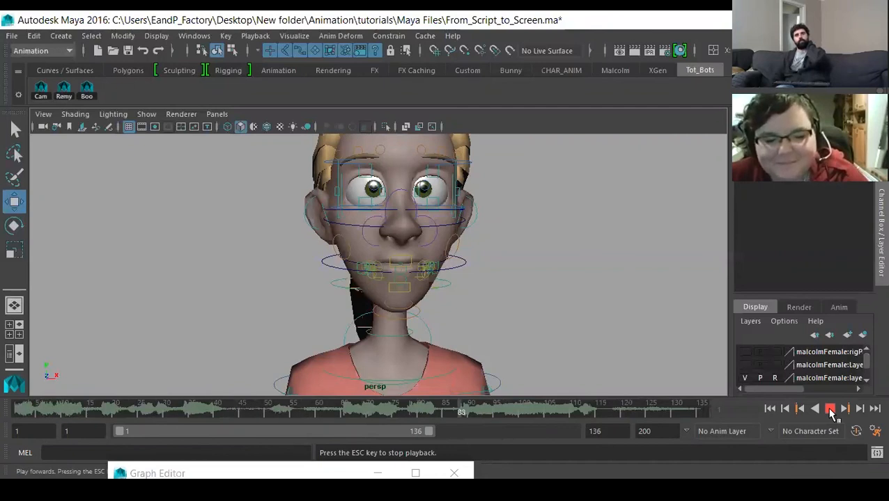
pyautogui.click(829, 410)
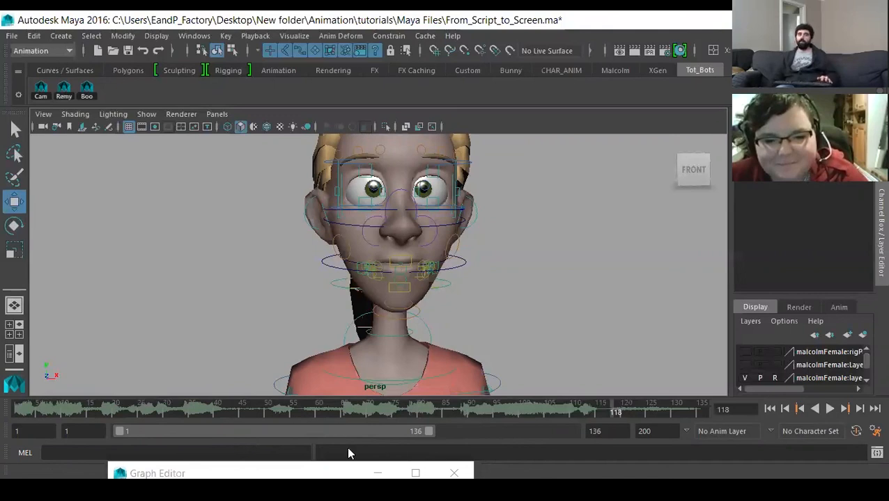
# Switch the timeline sound to I_m_Sorry and play it from the start of the range
pyautogui.rightClick(341, 413)
pyautogui.moveTo(406, 388)
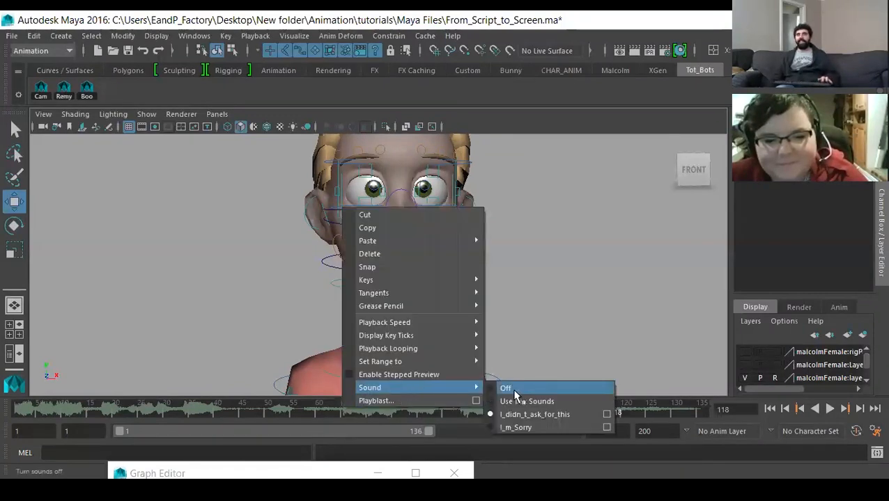
pyautogui.click(516, 428)
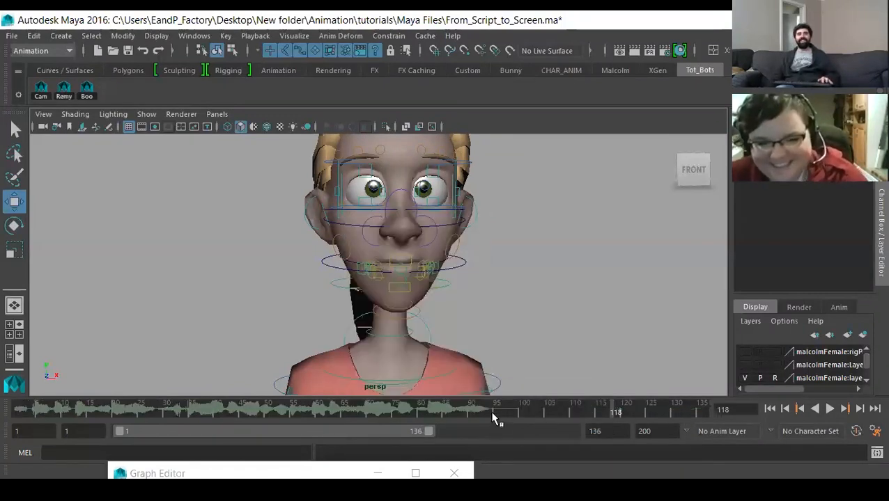
pyautogui.click(770, 409)
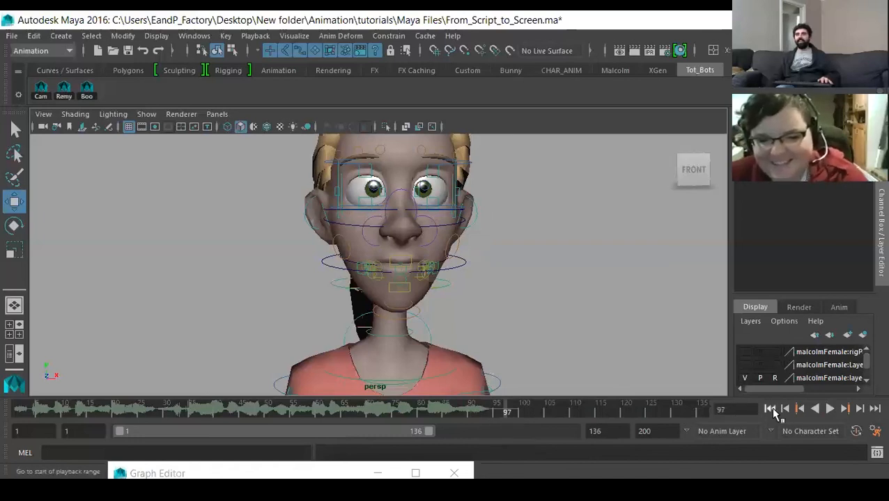
pyautogui.click(829, 409)
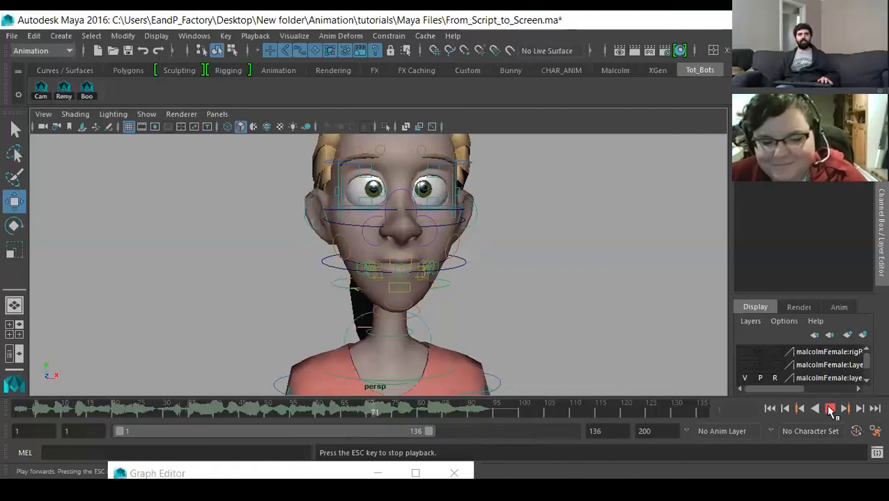
pyautogui.click(829, 410)
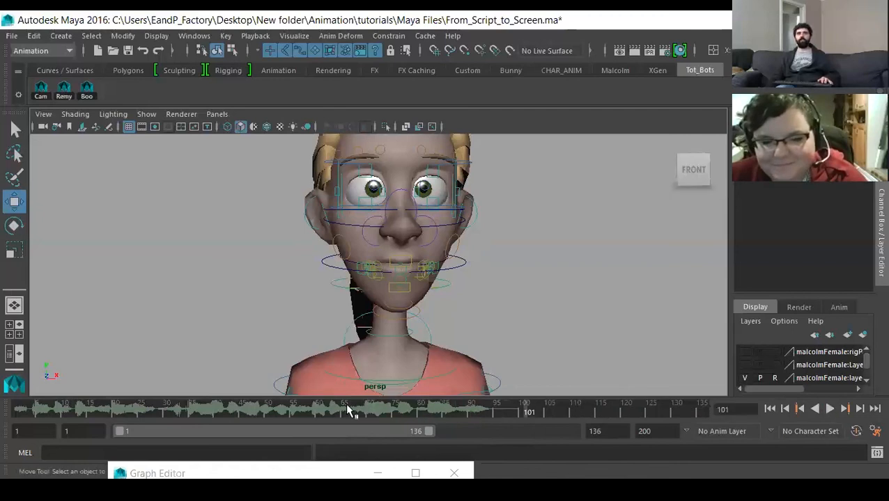
# Set the timeline sound to I_didn_t_ask_for_this and play it from frame 1
pyautogui.rightClick(403, 410)
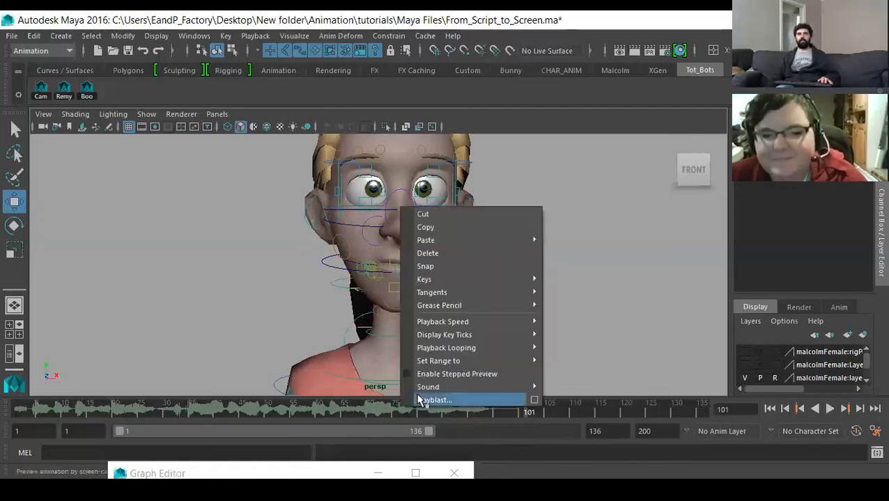
pyautogui.moveTo(536, 394)
pyautogui.click(572, 402)
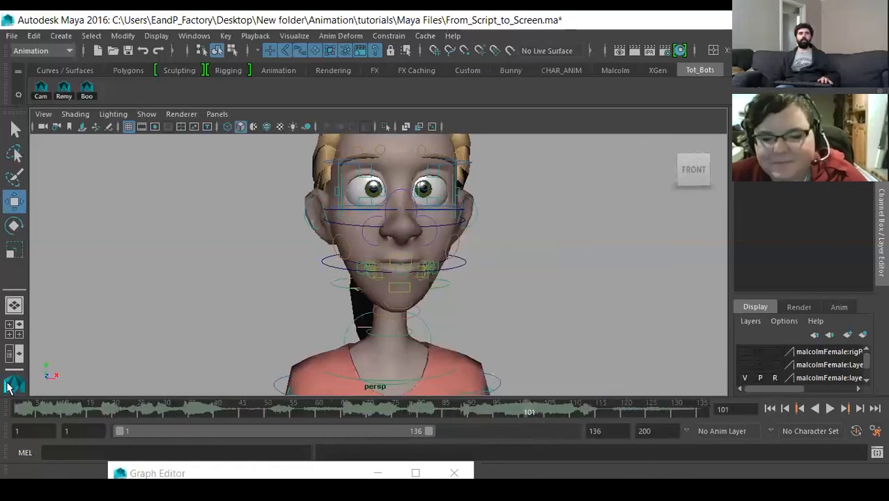
pyautogui.click(21, 412)
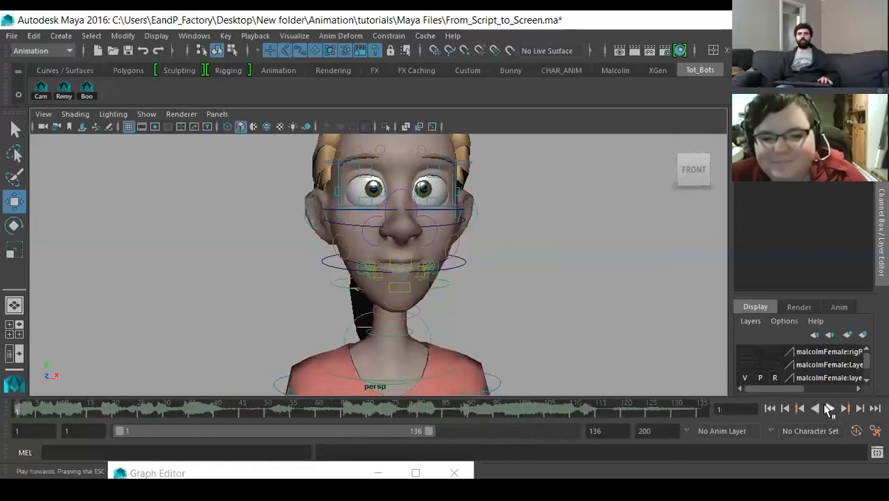
pyautogui.click(829, 410)
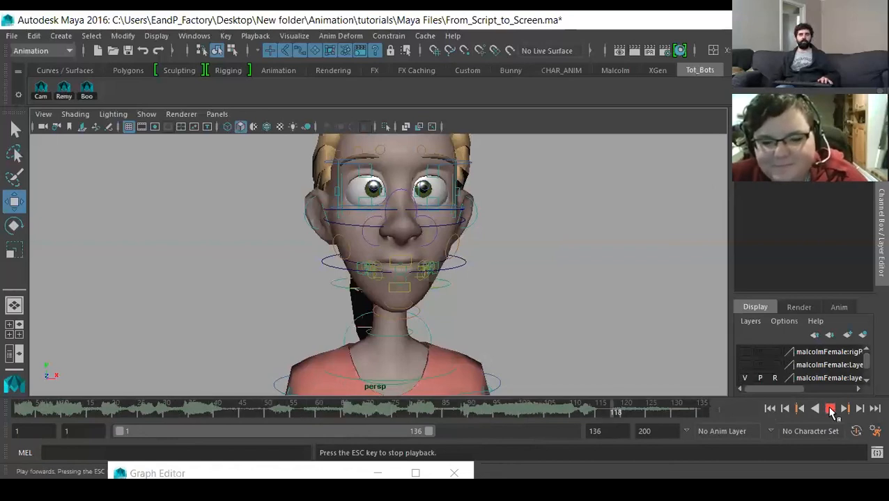
pyautogui.click(829, 410)
# Listen to the dialogue phrase by phrase, playing sections from frames 1, 41 and 85 up to frame 118
pyautogui.click(769, 409)
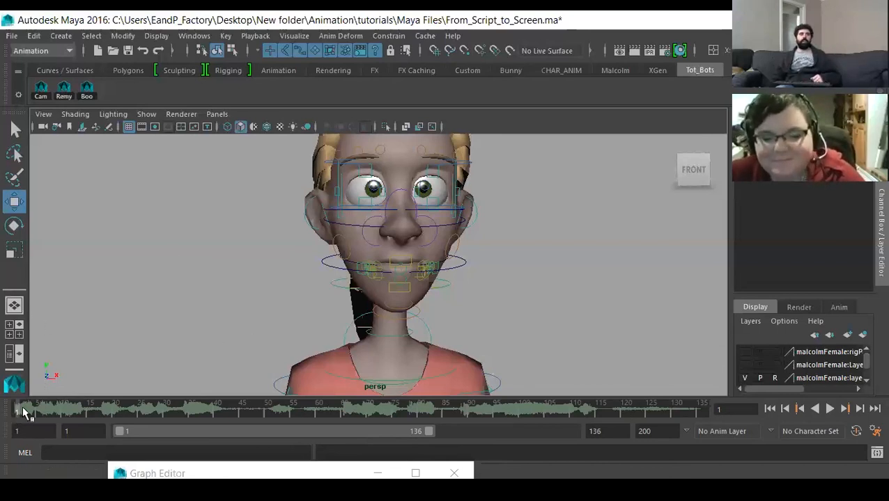
pyautogui.hotkey('alt', 'v')
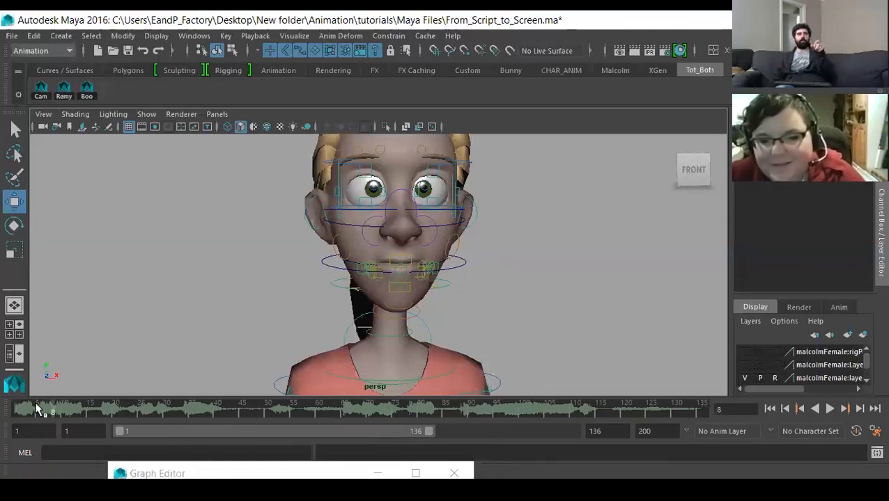
pyautogui.click(222, 410)
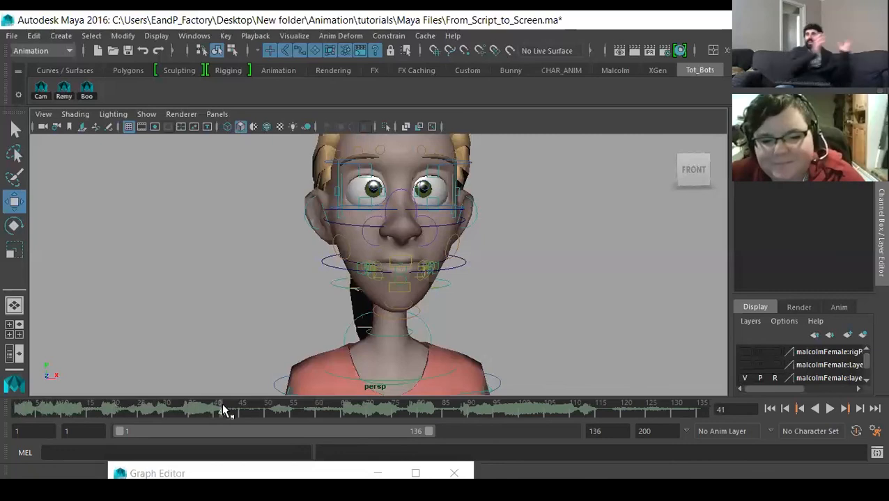
pyautogui.hotkey('alt', 'v')
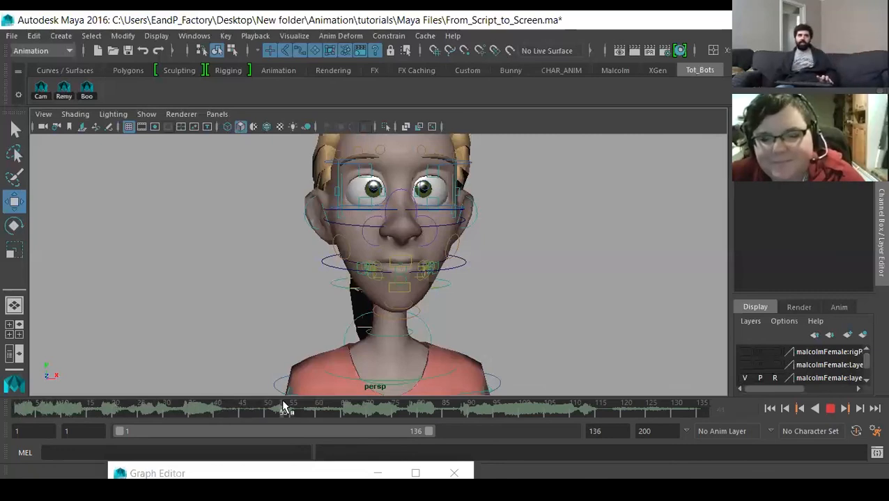
pyautogui.click(443, 411)
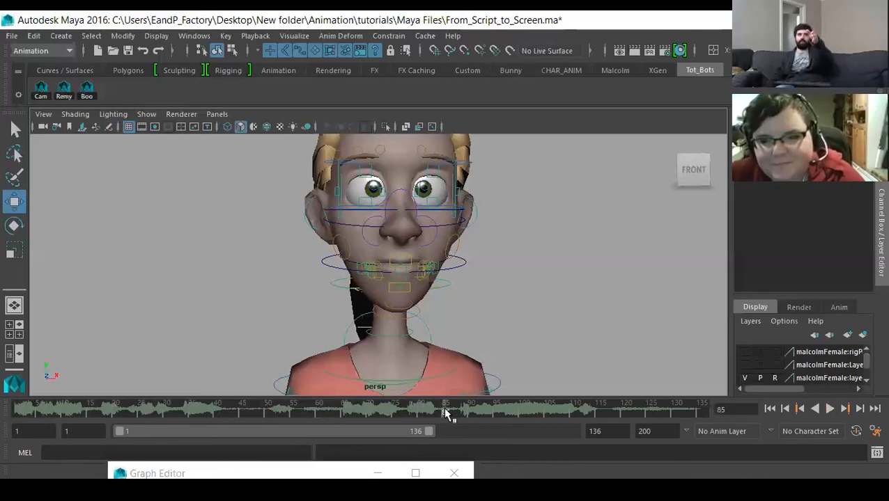
pyautogui.hotkey('alt', 'v')
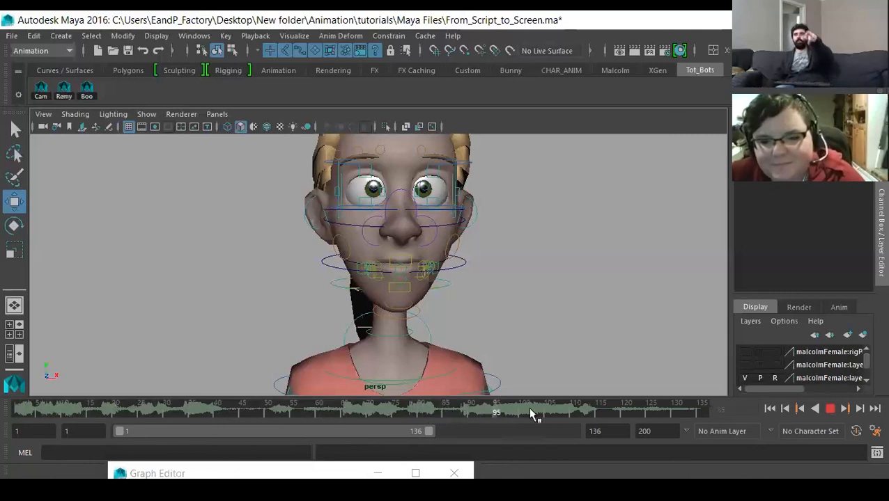
pyautogui.click(614, 412)
# Replay the dialogue from the start of the timeline, pausing and resuming between phrases
pyautogui.click(21, 410)
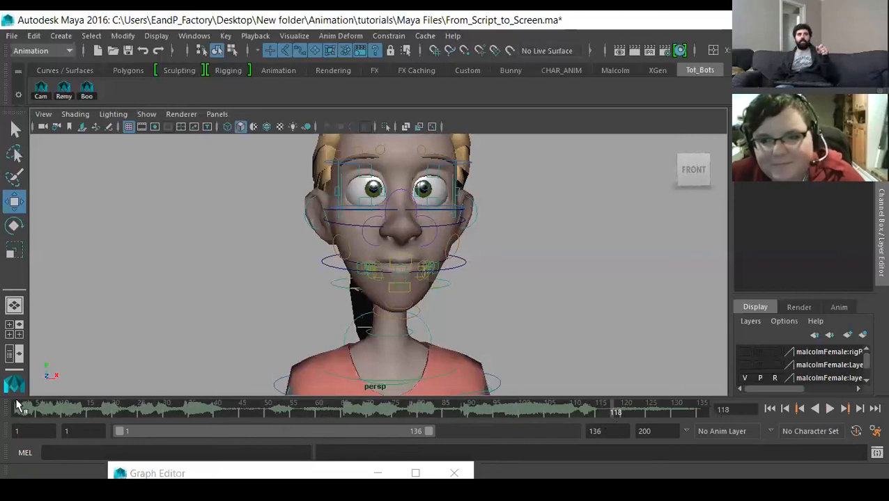
pyautogui.hotkey('alt', 'v')
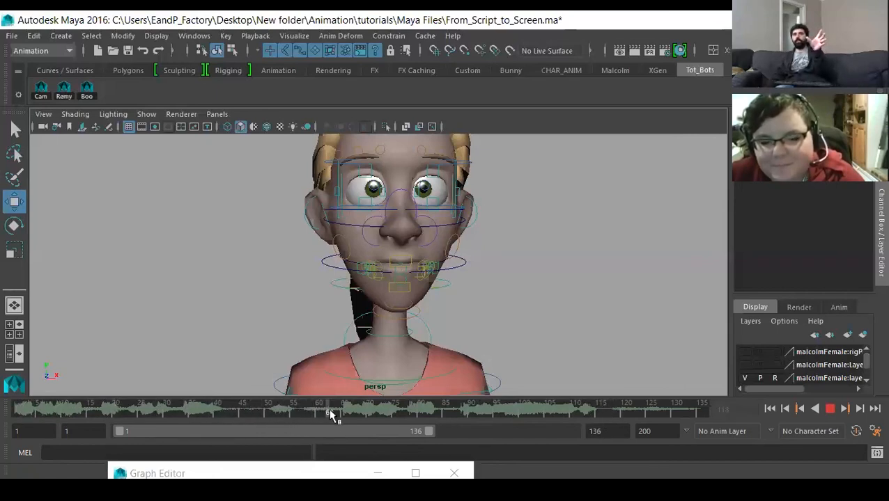
pyautogui.hotkey('alt', 'v')
pyautogui.hotkey('alt', 'v')
pyautogui.hotkey('alt', 'v')
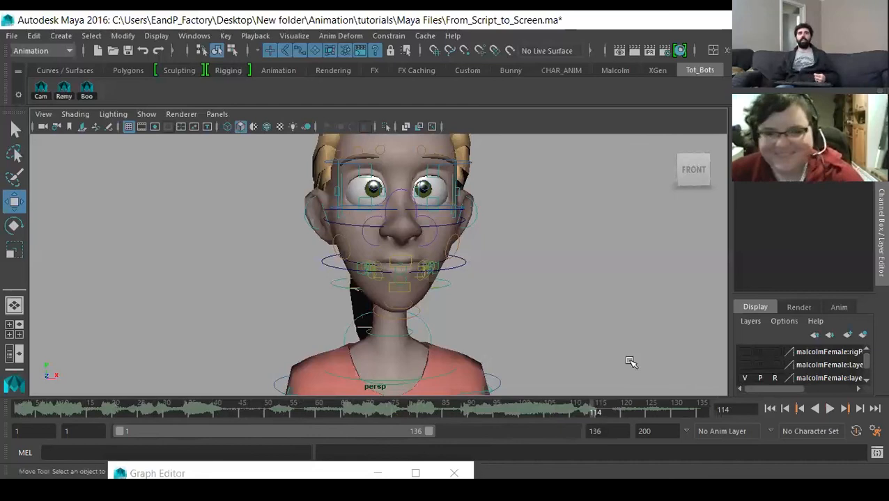
pyautogui.hotkey('alt', 'v')
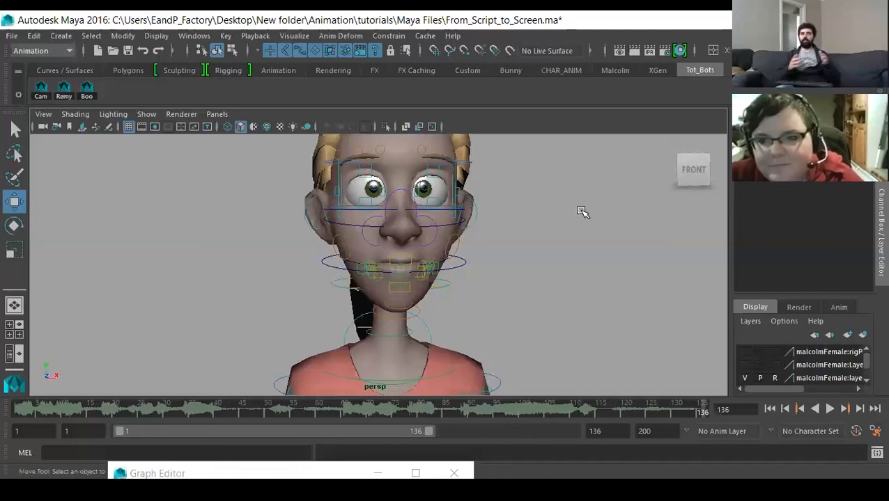
# Return to frame 1 and play the dialogue clip several more times to study the line's delivery
pyautogui.click(18, 404)
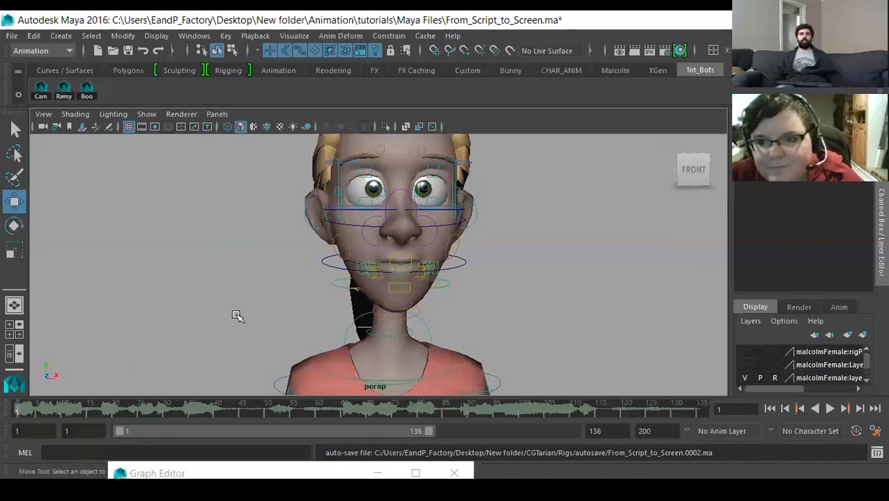
pyautogui.click(830, 409)
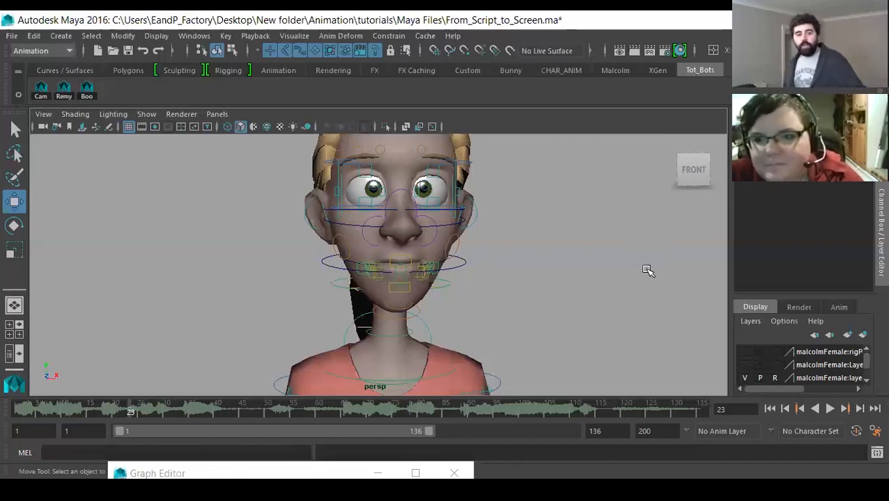
pyautogui.click(829, 410)
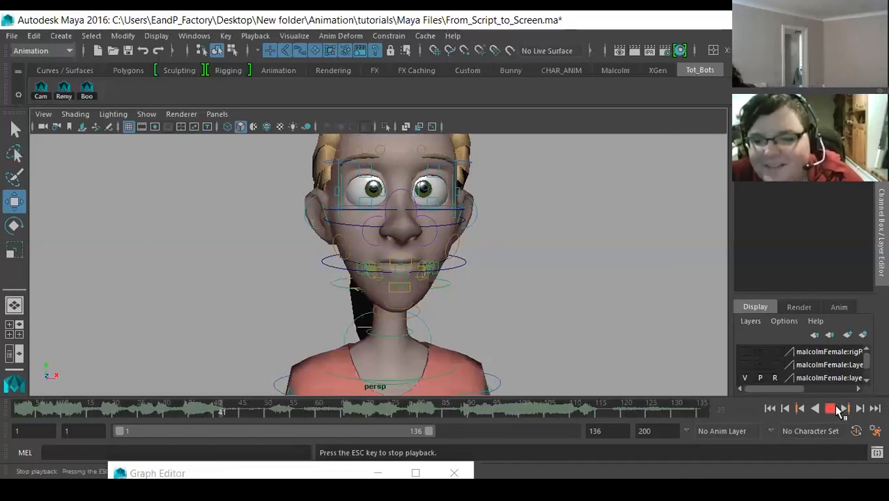
pyautogui.click(839, 411)
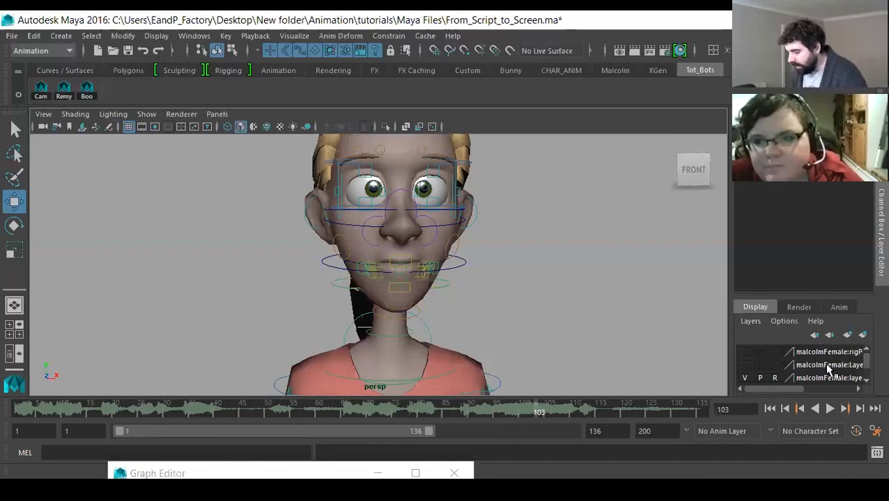
pyautogui.click(830, 409)
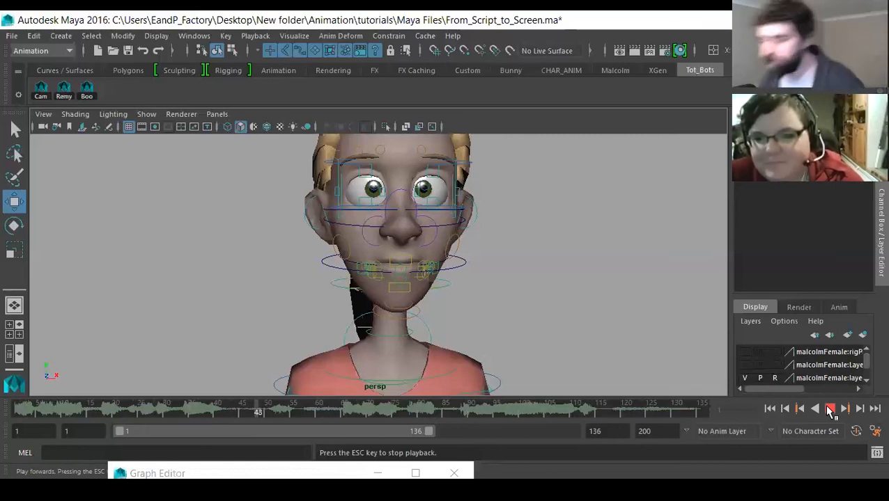
pyautogui.click(830, 410)
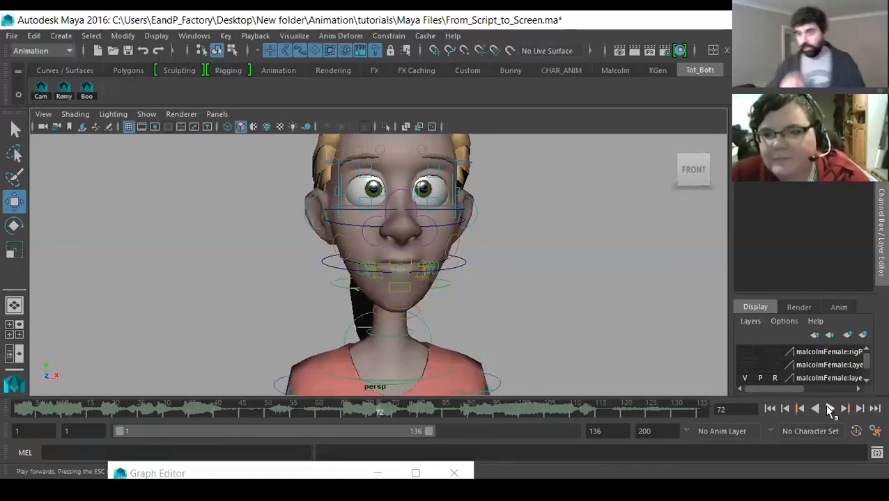
pyautogui.click(829, 409)
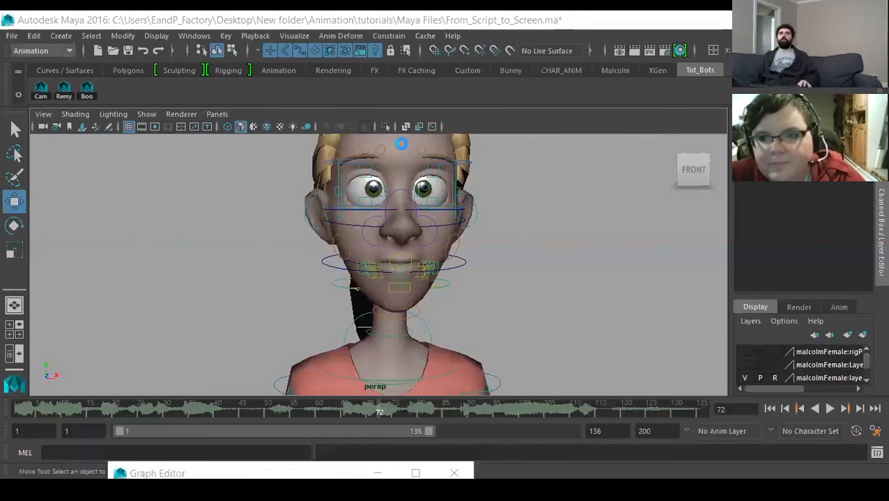
# Lower the inner controls of both eyebrows at frame 1 and key them
pyautogui.hotkey('alt', 'shift', 'v')
pyautogui.keyDown('alt'); pyautogui.moveTo(640, 280); pyautogui.dragTo(463, 317, button='right'); pyautogui.keyUp('alt')
pyautogui.keyDown('alt'); pyautogui.moveTo(348, 385); pyautogui.dragTo(319, 305, button='middle'); pyautogui.keyUp('alt')
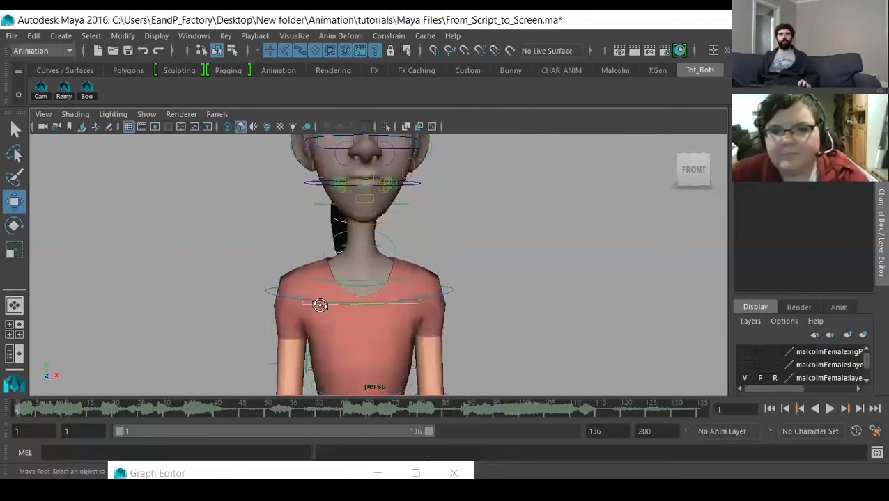
pyautogui.keyDown('alt'); pyautogui.moveTo(319, 305); pyautogui.dragTo(390, 300); pyautogui.keyUp('alt')
pyautogui.keyDown('alt'); pyautogui.moveTo(390, 301); pyautogui.dragTo(252, 285, button='right'); pyautogui.keyUp('alt')
pyautogui.keyDown('alt'); pyautogui.moveTo(353, 351); pyautogui.dragTo(353, 303, button='middle'); pyautogui.keyUp('alt')
pyautogui.keyDown('alt'); pyautogui.moveTo(353, 303); pyautogui.dragTo(253, 186); pyautogui.keyUp('alt')
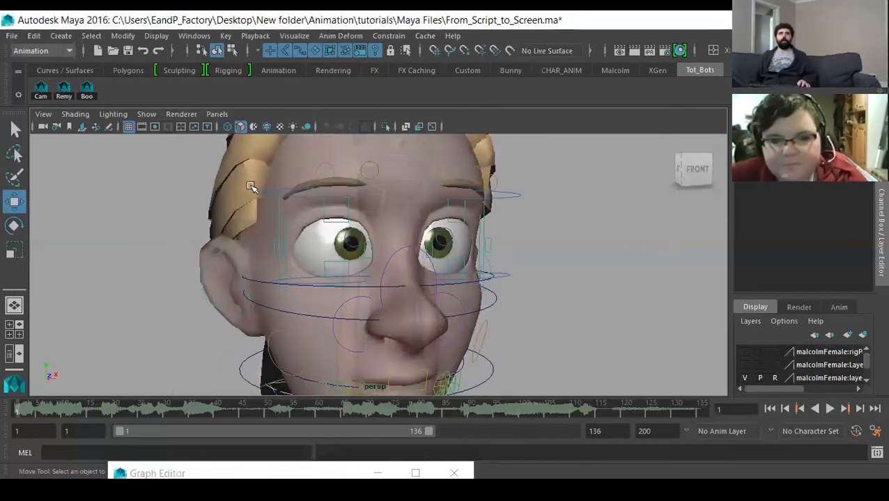
pyautogui.click(370, 171)
pyautogui.click(437, 174)
pyautogui.keyDown('alt'); pyautogui.moveTo(438, 175); pyautogui.dragTo(255, 197); pyautogui.keyUp('alt')
pyautogui.press('s')
# Lower the middle controls of both eyebrows to flatten the arch and key them at frame 1
pyautogui.click(239, 172)
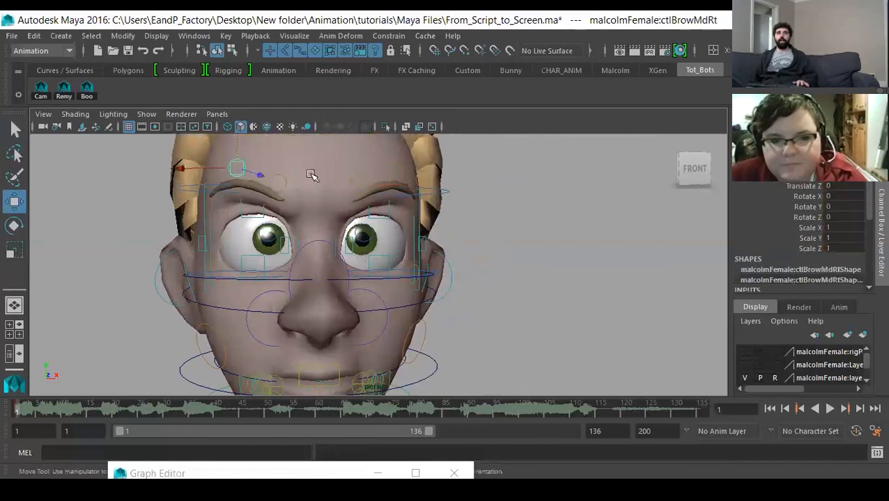
pyautogui.keyDown('shift'); pyautogui.click(394, 172); pyautogui.keyUp('shift')
pyautogui.moveTo(393, 172)
pyautogui.keyDown('alt'); pyautogui.mouseDown()
pyautogui.moveTo(379, 165)
pyautogui.moveTo(386, 153)
pyautogui.moveTo(387, 169)
pyautogui.mouseUp(); pyautogui.keyUp('alt')
pyautogui.keyDown('alt'); pyautogui.moveTo(327, 234); pyautogui.dragTo(275, 193); pyautogui.keyUp('alt')
pyautogui.press('s')
# Move both inner eyebrow controls sideways toward the centre of the forehead
pyautogui.click(273, 189)
pyautogui.click(350, 193)
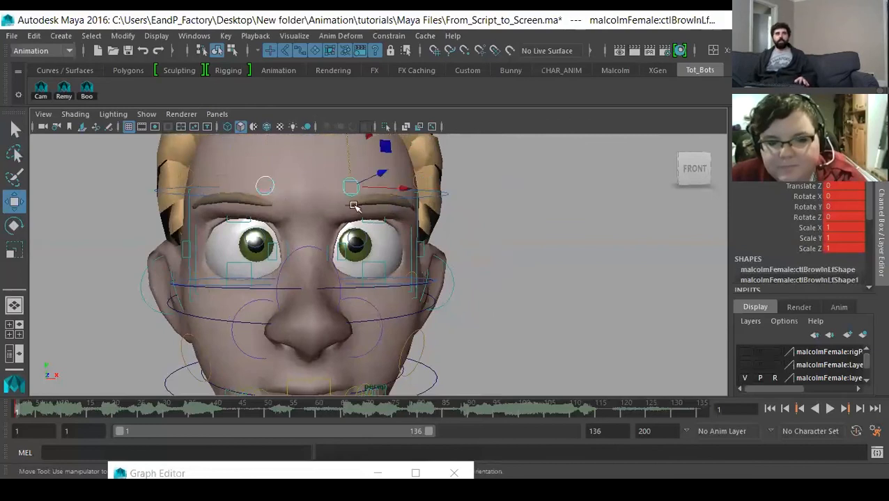
pyautogui.moveTo(392, 189); pyautogui.dragTo(383, 189)
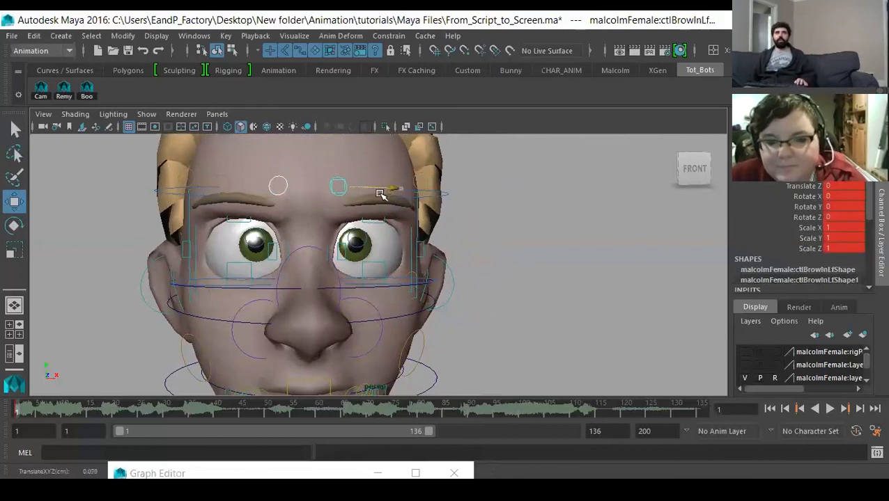
pyautogui.keyDown('alt'); pyautogui.moveTo(278, 217); pyautogui.dragTo(311, 214); pyautogui.keyUp('alt')
# Try to rotate the inner eyebrow controls to angle the brows, and undo the changes
pyautogui.press('e')
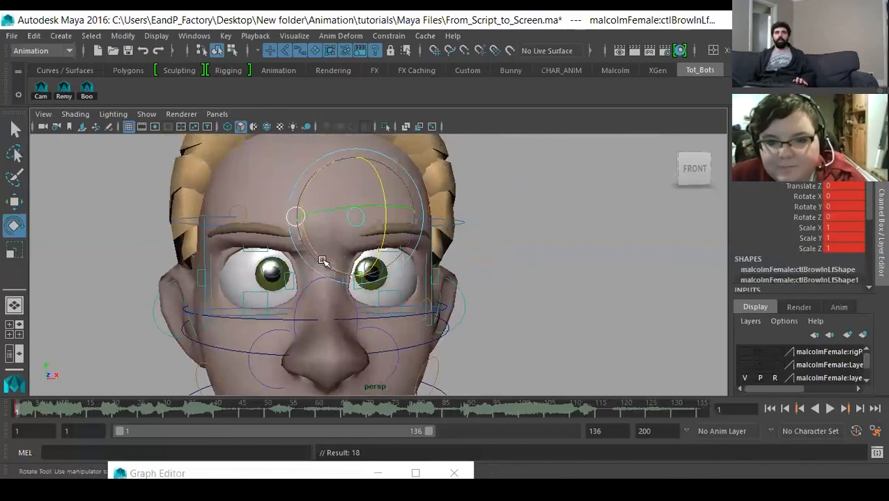
pyautogui.moveTo(323, 260); pyautogui.dragTo(326, 267)
pyautogui.hotkey('ctrl', 'z')
pyautogui.click(126, 232)
pyautogui.click(303, 220)
pyautogui.keyDown('alt'); pyautogui.moveTo(305, 228); pyautogui.dragTo(327, 237); pyautogui.keyUp('alt')
pyautogui.hotkey('ctrl', 'z')
# Adjust the middle controls of the eyebrows to refine the frown
pyautogui.click(141, 214)
pyautogui.click(342, 225)
pyautogui.click(202, 232)
pyautogui.click(319, 165)
pyautogui.press('w')
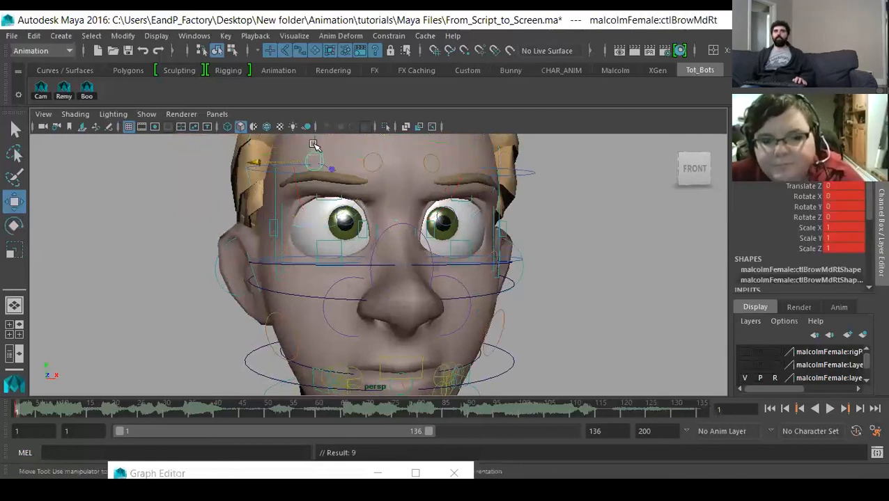
pyautogui.keyDown('alt'); pyautogui.moveTo(315, 163); pyautogui.dragTo(325, 183); pyautogui.keyUp('alt')
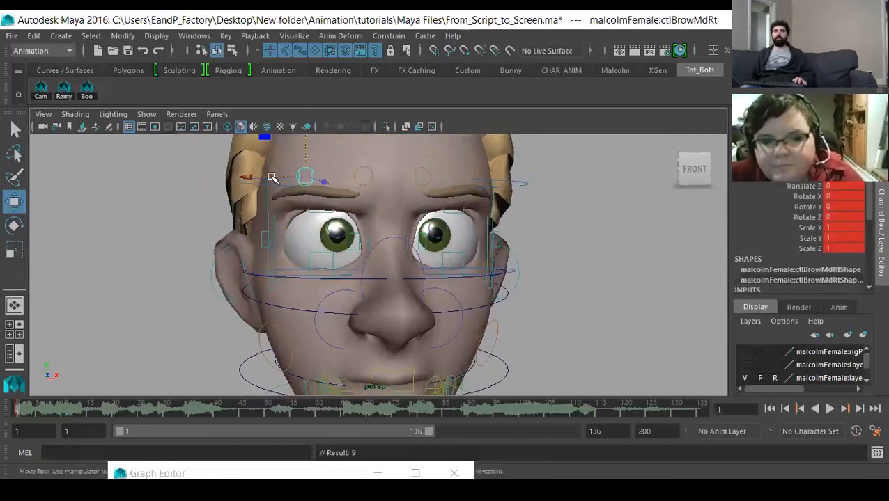
pyautogui.keyDown('alt'); pyautogui.moveTo(452, 232); pyautogui.dragTo(421, 207); pyautogui.keyUp('alt')
pyautogui.click(343, 163)
pyautogui.keyDown('alt'); pyautogui.moveTo(345, 164); pyautogui.dragTo(381, 188); pyautogui.keyUp('alt')
pyautogui.keyDown('alt'); pyautogui.moveTo(258, 238); pyautogui.dragTo(314, 234); pyautogui.keyUp('alt')
# Lower the upper eyelid controls of both eyes to tighten the gaze
pyautogui.click(315, 219)
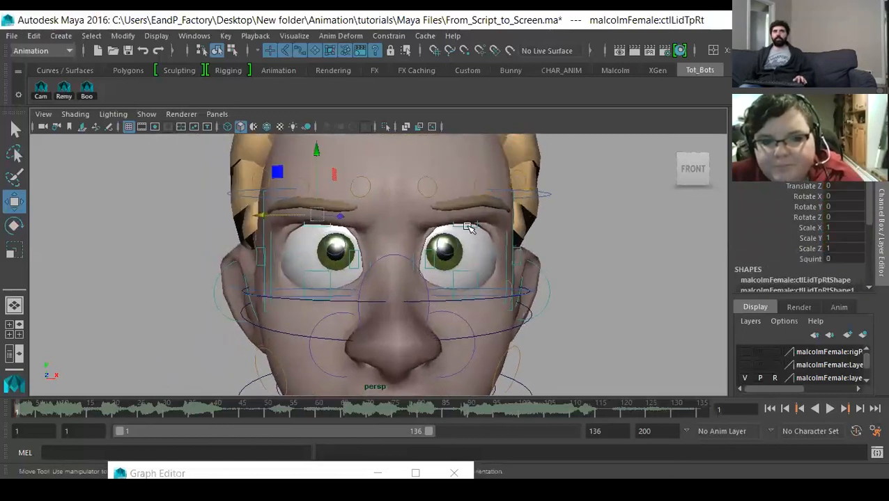
pyautogui.click(469, 228)
pyautogui.moveTo(464, 150); pyautogui.dragTo(464, 166)
pyautogui.click(360, 198)
pyautogui.keyDown('shift'); pyautogui.click(302, 197); pyautogui.keyUp('shift')
pyautogui.keyDown('shift'); pyautogui.click(427, 198); pyautogui.keyUp('shift')
pyautogui.keyDown('shift'); pyautogui.click(486, 197); pyautogui.keyUp('shift')
pyautogui.keyDown('alt'); pyautogui.moveTo(364, 301); pyautogui.dragTo(381, 238, button='middle'); pyautogui.keyUp('alt')
pyautogui.click(390, 314)
# Rotate the jaw control slightly to adjust the mouth pose
pyautogui.keyDown('alt'); pyautogui.moveTo(390, 320); pyautogui.dragTo(496, 337); pyautogui.keyUp('alt')
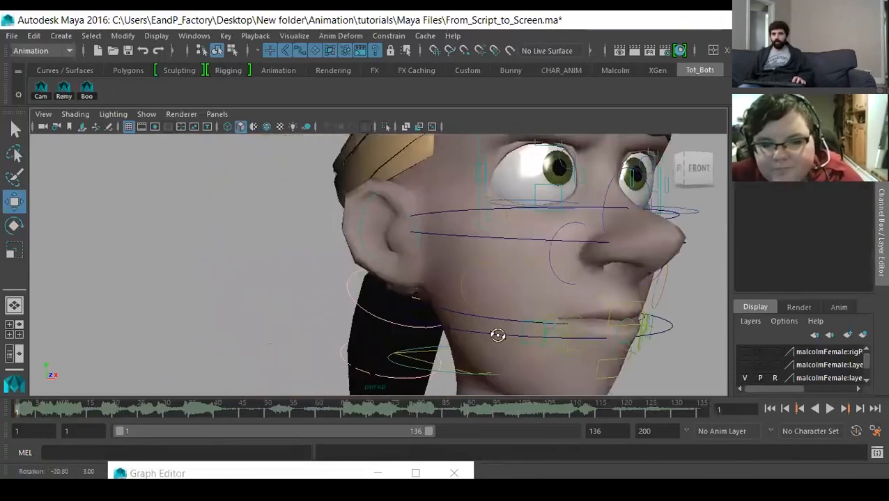
pyautogui.click(475, 354)
pyautogui.press('e')
pyautogui.moveTo(544, 292); pyautogui.dragTo(545, 304)
pyautogui.keyDown('alt'); pyautogui.moveTo(602, 307); pyautogui.dragTo(293, 288); pyautogui.keyUp('alt')
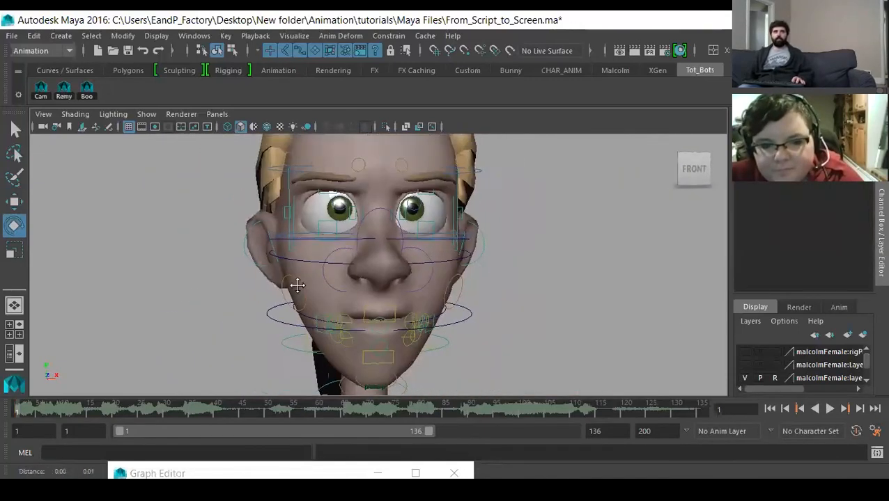
pyautogui.keyDown('alt'); pyautogui.moveTo(294, 288); pyautogui.dragTo(300, 301, button='right'); pyautogui.keyUp('alt')
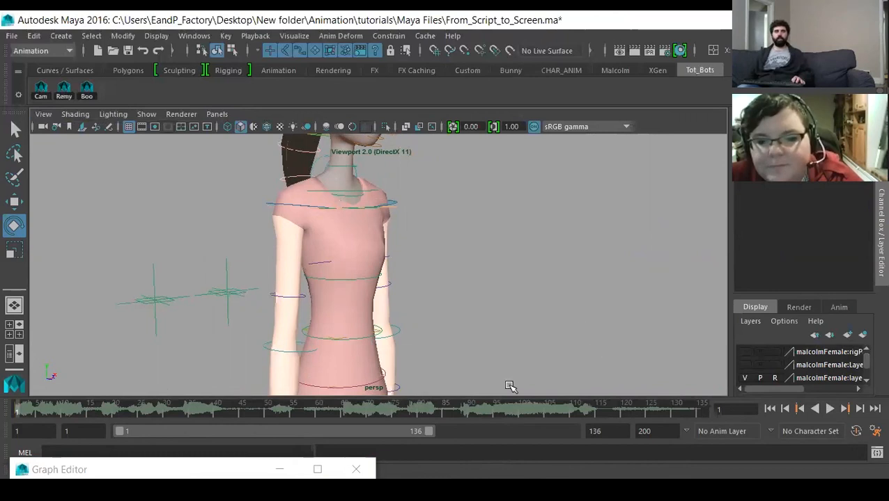
# Rotate the lower arm controls of both arms to bend the elbows and bring the forearms forward
pyautogui.keyDown('alt'); pyautogui.moveTo(423, 315); pyautogui.dragTo(448, 375); pyautogui.keyUp('alt')
pyautogui.keyDown('alt'); pyautogui.moveTo(448, 374); pyautogui.dragTo(437, 321, button='middle'); pyautogui.keyUp('alt')
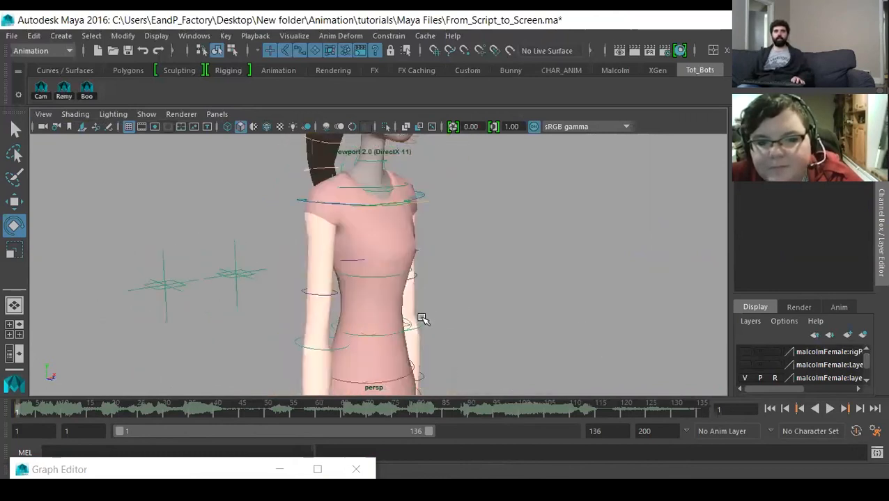
pyautogui.click(420, 324)
pyautogui.keyDown('alt'); pyautogui.moveTo(419, 324); pyautogui.dragTo(394, 349); pyautogui.keyUp('alt')
pyautogui.press('w')
pyautogui.click(293, 331)
pyautogui.press('e')
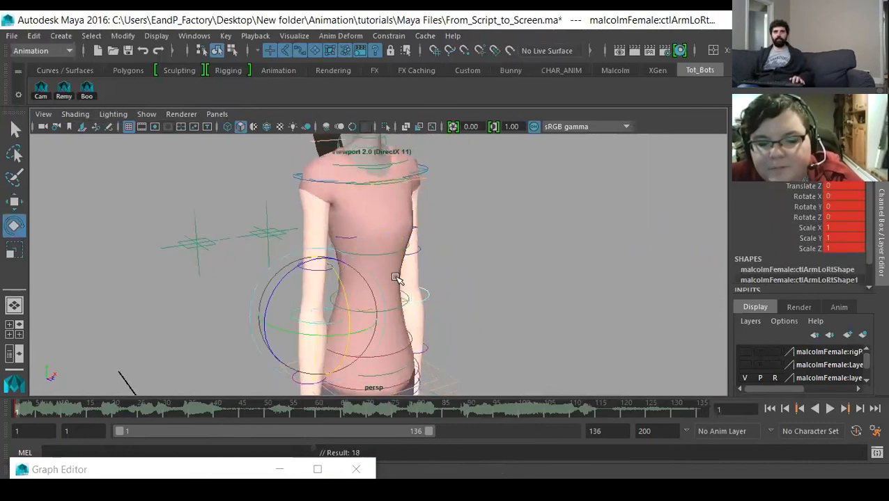
pyautogui.moveTo(349, 299); pyautogui.dragTo(456, 312)
pyautogui.click(456, 311)
pyautogui.click(457, 307)
# Rotate both hand controls so the palms turn upward
pyautogui.press('w')
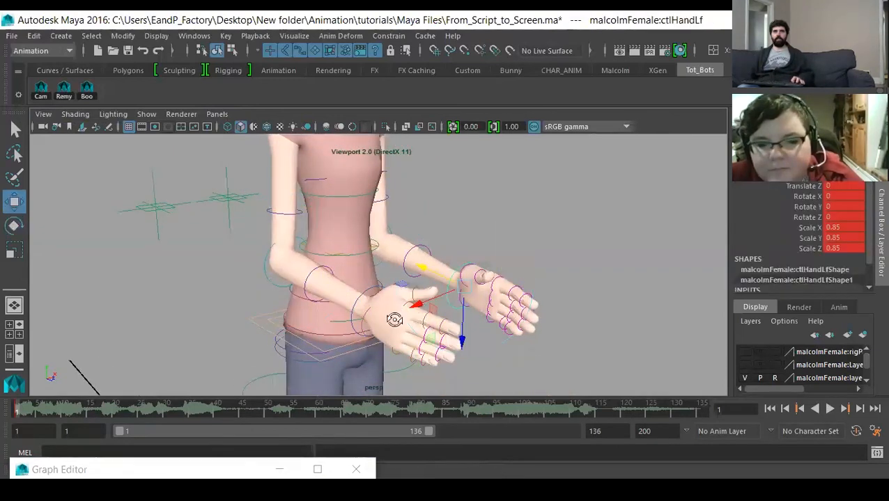
pyautogui.click(363, 293)
pyautogui.press('e')
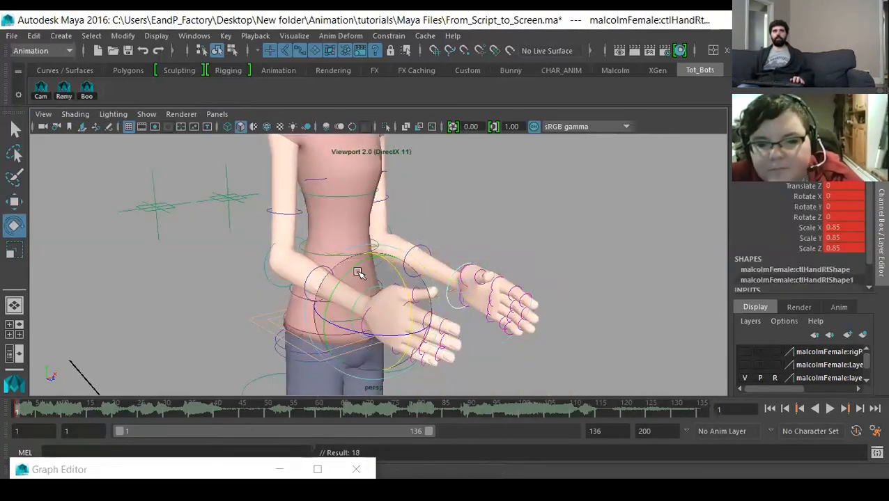
pyautogui.moveTo(341, 290); pyautogui.dragTo(391, 263)
# Rotate the main body control to -23.704 on Y to turn the character sideways
pyautogui.click(452, 219)
pyautogui.click(390, 263)
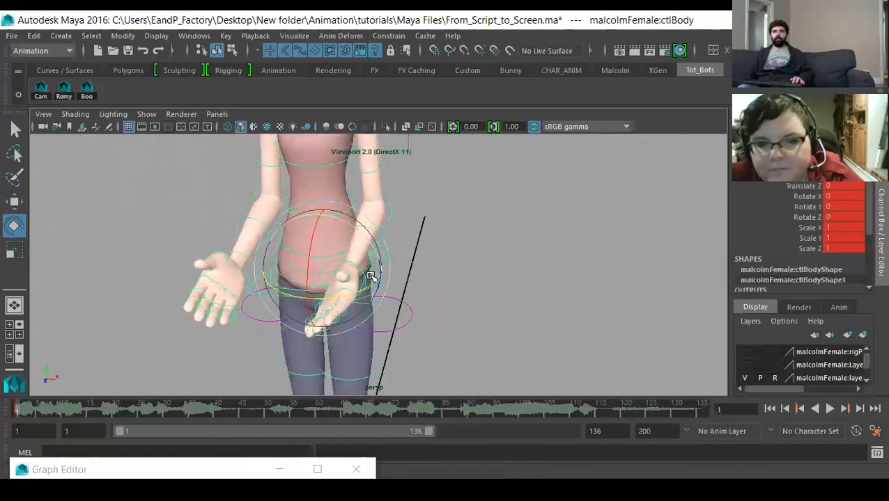
pyautogui.moveTo(351, 293); pyautogui.dragTo(321, 255)
pyautogui.keyDown('alt'); pyautogui.moveTo(317, 230); pyautogui.dragTo(309, 351, button='middle'); pyautogui.keyUp('alt')
pyautogui.keyDown('alt'); pyautogui.moveTo(309, 351); pyautogui.dragTo(327, 263); pyautogui.keyUp('alt')
pyautogui.keyDown('alt'); pyautogui.moveTo(326, 262); pyautogui.dragTo(335, 339, button='middle'); pyautogui.keyUp('alt')
pyautogui.keyDown('alt'); pyautogui.moveTo(335, 339); pyautogui.dragTo(347, 327); pyautogui.keyUp('alt')
pyautogui.keyDown('alt'); pyautogui.moveTo(346, 327); pyautogui.dragTo(363, 338, button='middle'); pyautogui.keyUp('alt')
pyautogui.keyDown('alt'); pyautogui.moveTo(362, 338); pyautogui.dragTo(324, 348); pyautogui.keyUp('alt')
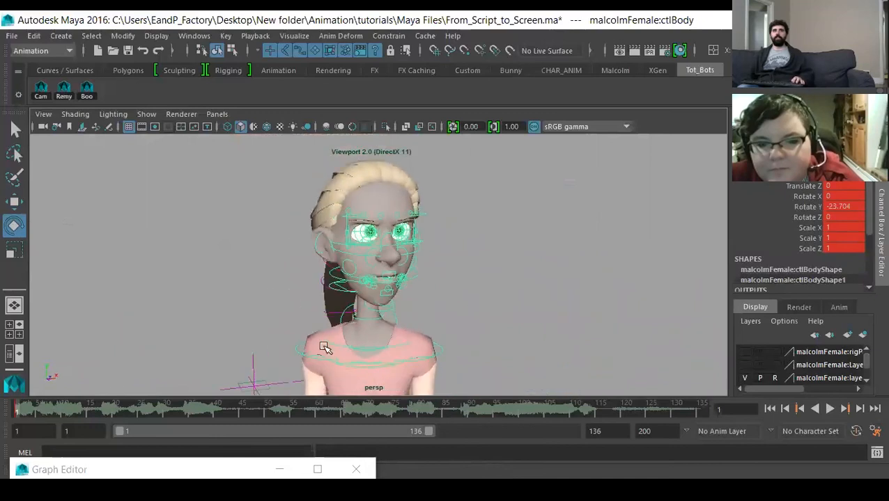
# Undo the recent body rotation changes and deselect the body control
pyautogui.hotkey('ctrl', 'z')
pyautogui.hotkey('ctrl', 'z')
pyautogui.hotkey('ctrl', 'z')
pyautogui.hotkey('ctrl', 'z')
pyautogui.hotkey('ctrl', 'z')
pyautogui.hotkey('ctrl', 'z')
pyautogui.hotkey('ctrl', 'z')
pyautogui.hotkey('ctrl', 'z')
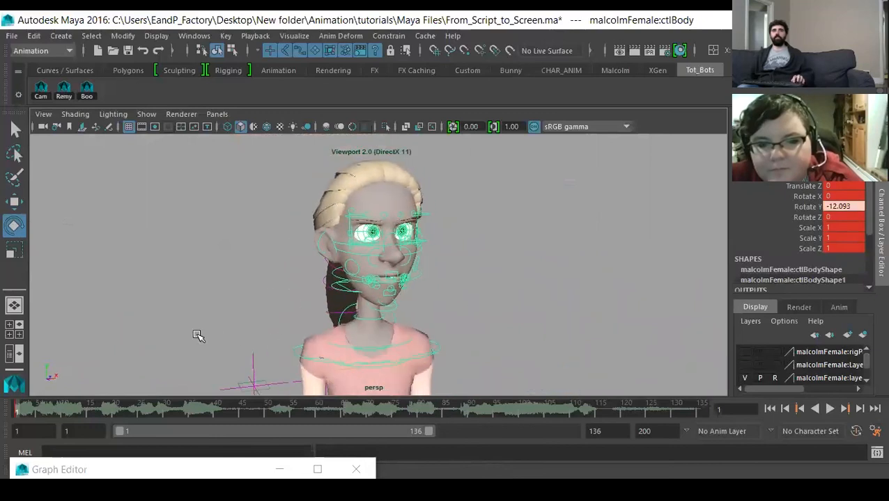
pyautogui.hotkey('ctrl', 'z')
pyautogui.hotkey('ctrl', 'z')
pyautogui.keyDown('alt'); pyautogui.moveTo(290, 357); pyautogui.dragTo(386, 316, button='right'); pyautogui.keyUp('alt')
pyautogui.click(247, 314)
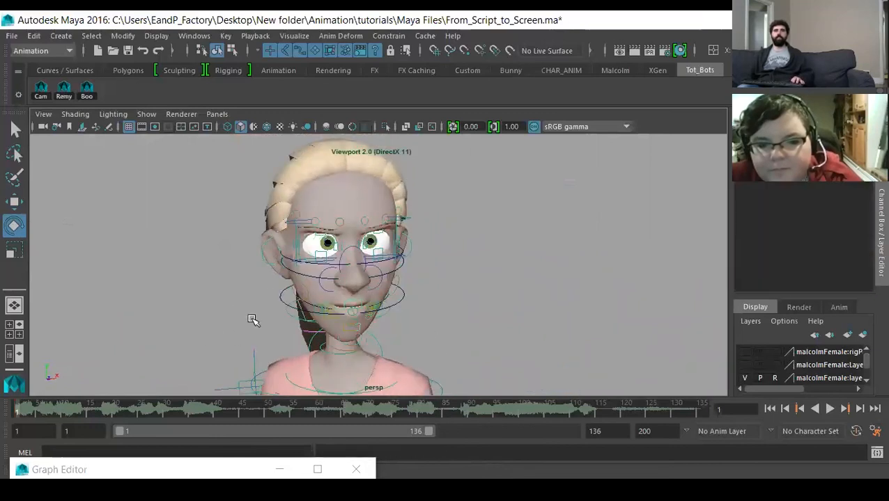
# Try setting the head control's Orient To Placement to 0, and undo it
pyautogui.keyDown('alt'); pyautogui.moveTo(252, 320); pyautogui.dragTo(291, 311); pyautogui.keyUp('alt')
pyautogui.click(304, 320)
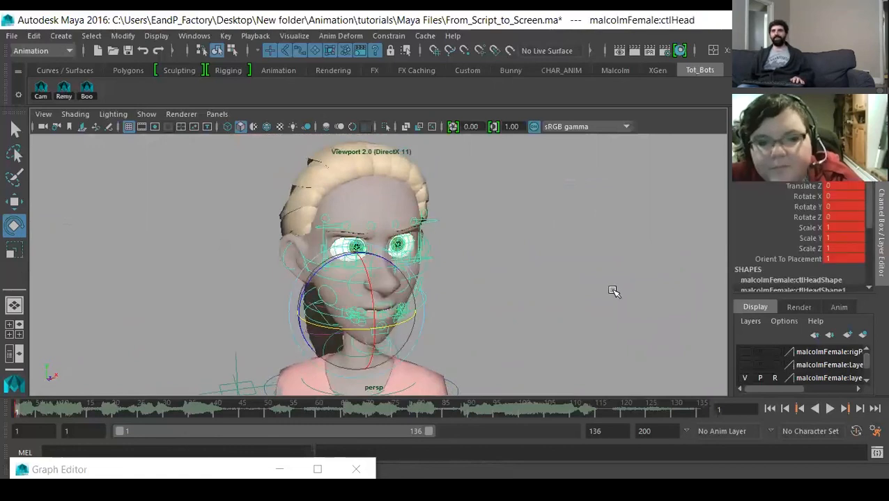
pyautogui.click(804, 262)
pyautogui.moveTo(560, 313); pyautogui.dragTo(353, 293, button='middle')
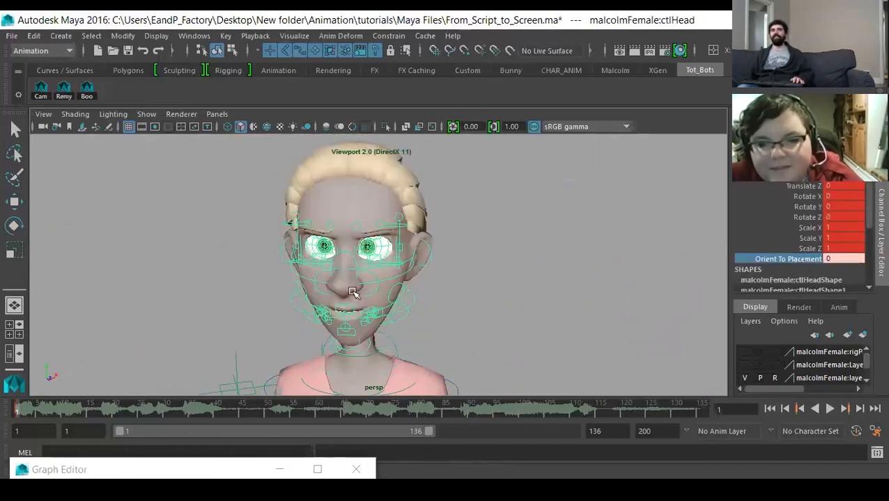
pyautogui.hotkey('ctrl', 'z')
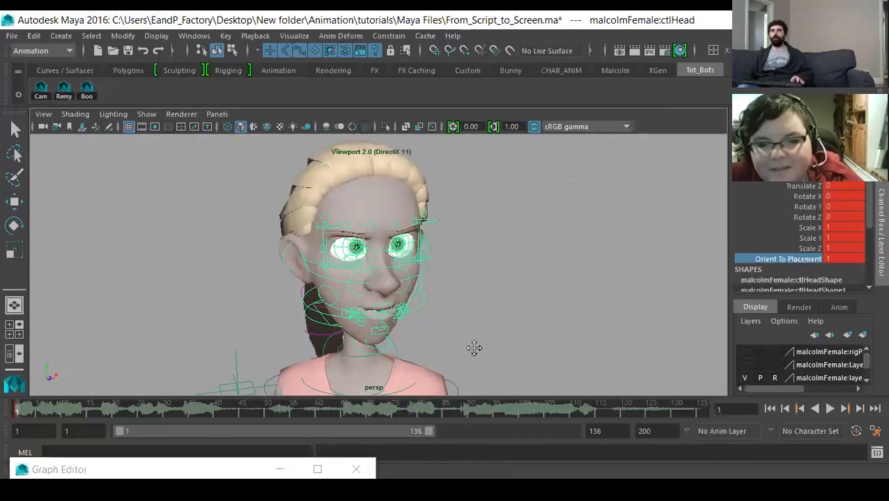
# Examine the head, torso, arms and hands from several angles to judge the overall body pose
pyautogui.keyDown('alt'); pyautogui.moveTo(475, 349); pyautogui.dragTo(501, 276, button='middle'); pyautogui.keyUp('alt')
pyautogui.keyDown('alt'); pyautogui.moveTo(502, 276); pyautogui.dragTo(452, 302, button='right'); pyautogui.keyUp('alt')
pyautogui.keyDown('alt'); pyautogui.moveTo(451, 302); pyautogui.dragTo(449, 310, button='middle'); pyautogui.keyUp('alt')
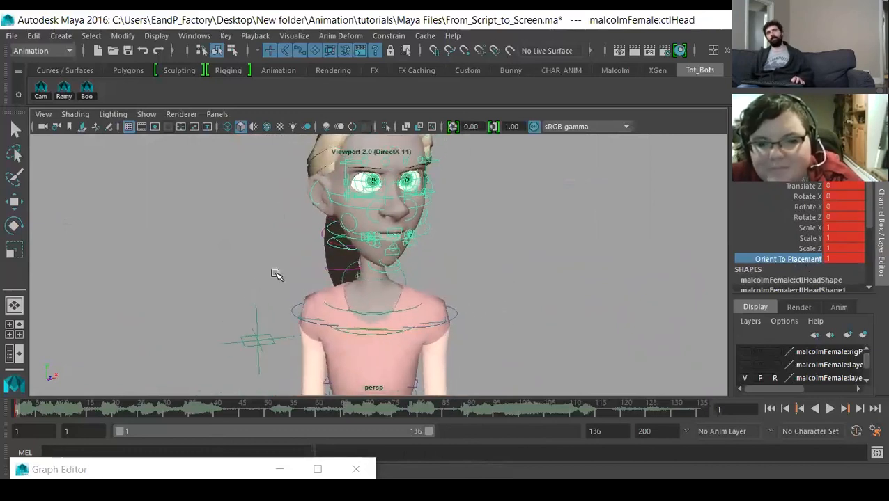
pyautogui.click(276, 275)
pyautogui.press('e')
pyautogui.keyDown('alt'); pyautogui.moveTo(361, 282); pyautogui.dragTo(353, 224, button='middle'); pyautogui.keyUp('alt')
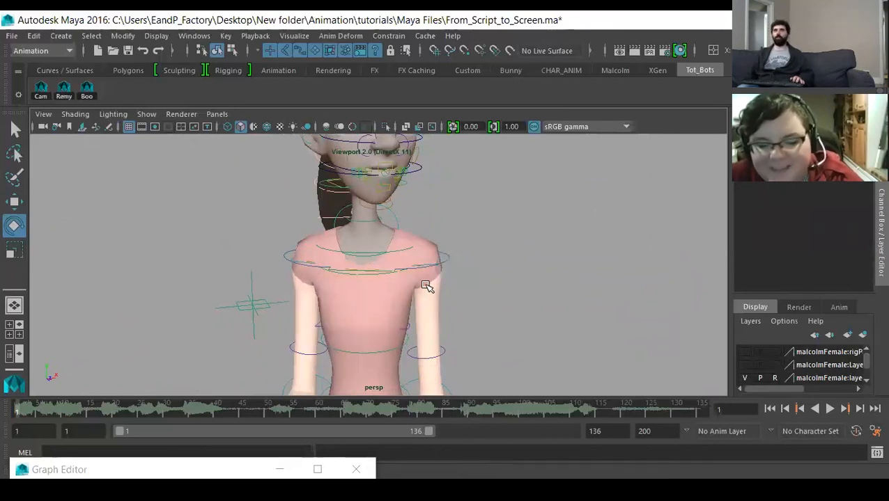
pyautogui.keyDown('alt'); pyautogui.moveTo(425, 307); pyautogui.dragTo(345, 269, button='middle'); pyautogui.keyUp('alt')
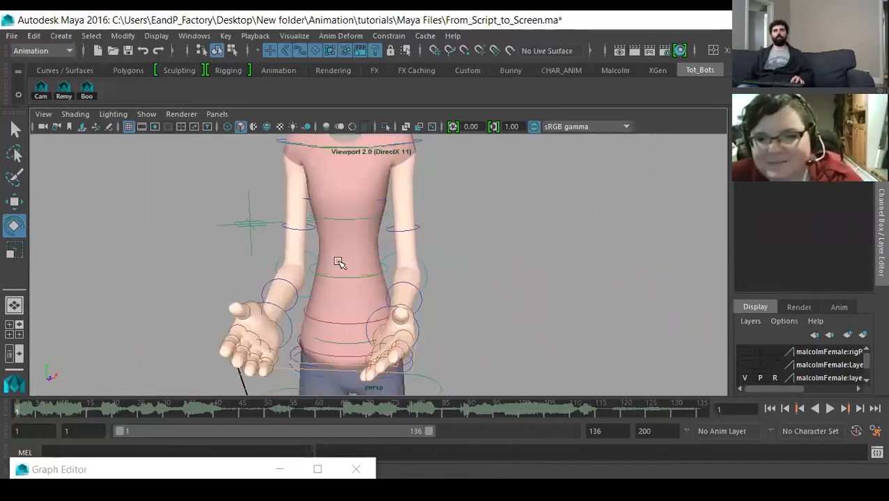
pyautogui.keyDown('alt'); pyautogui.moveTo(369, 275); pyautogui.dragTo(381, 349); pyautogui.keyUp('alt')
pyautogui.click(386, 338)
pyautogui.hotkey('ctrl', 'z')
pyautogui.keyDown('alt'); pyautogui.moveTo(382, 349); pyautogui.dragTo(426, 349, button='right'); pyautogui.keyUp('alt')
pyautogui.keyDown('alt'); pyautogui.moveTo(427, 350); pyautogui.dragTo(371, 305); pyautogui.keyUp('alt')
pyautogui.keyDown('alt'); pyautogui.moveTo(371, 305); pyautogui.dragTo(232, 246, button='right'); pyautogui.keyUp('alt')
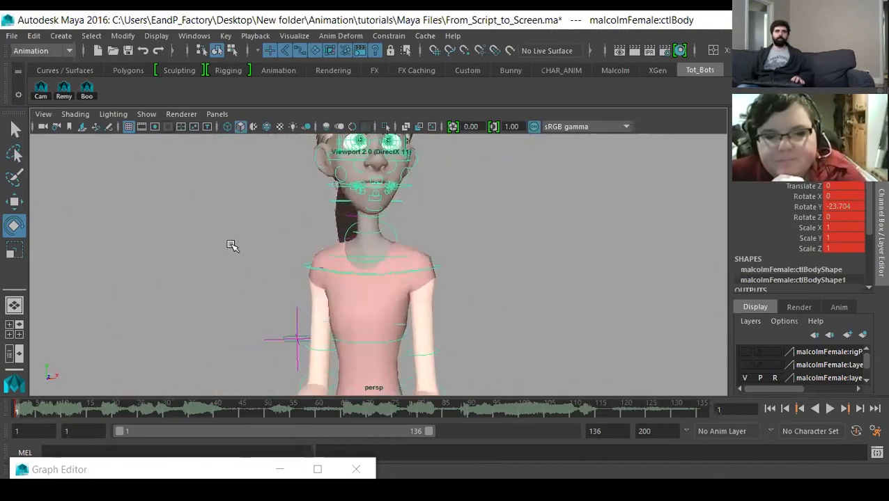
pyautogui.click(230, 246)
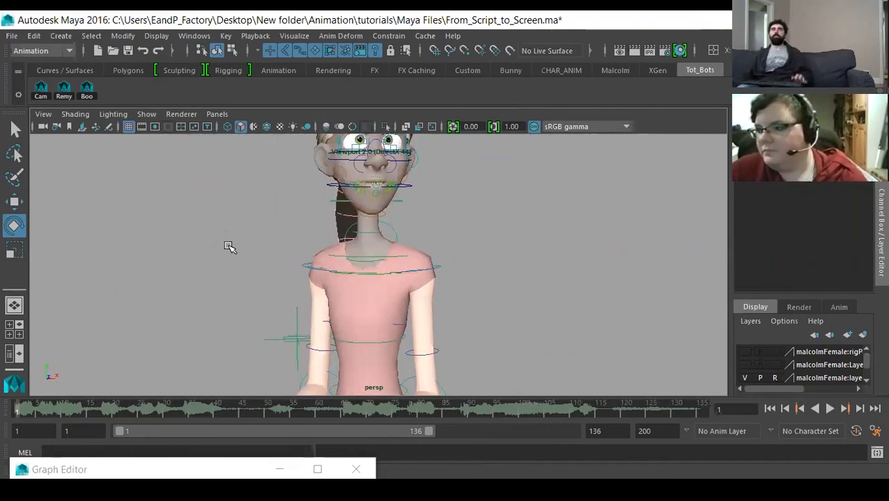
pyautogui.keyDown('alt'); pyautogui.moveTo(479, 312); pyautogui.dragTo(352, 315); pyautogui.keyUp('alt')
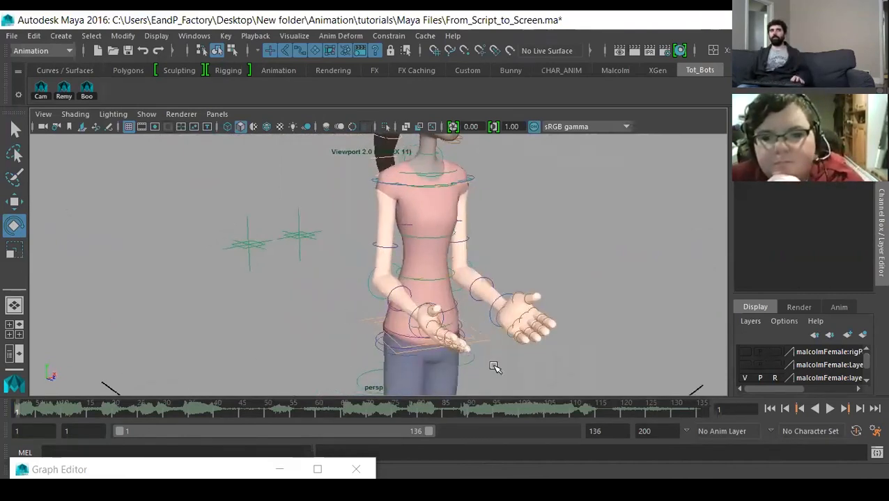
# Inspect the arm and hand controls from the side to decide how to pose the gesture
pyautogui.keyDown('alt'); pyautogui.moveTo(408, 340); pyautogui.dragTo(530, 362); pyautogui.keyUp('alt')
pyautogui.click(393, 298)
pyautogui.keyDown('shift'); pyautogui.click(465, 269); pyautogui.keyUp('shift')
pyautogui.click(530, 362)
pyautogui.click(498, 299)
pyautogui.keyDown('alt'); pyautogui.moveTo(480, 311); pyautogui.dragTo(503, 298); pyautogui.keyUp('alt')
pyautogui.press('w')
pyautogui.keyDown('alt'); pyautogui.moveTo(440, 306); pyautogui.dragTo(366, 313); pyautogui.keyUp('alt')
pyautogui.click(375, 336)
pyautogui.click(376, 327)
pyautogui.click(436, 301)
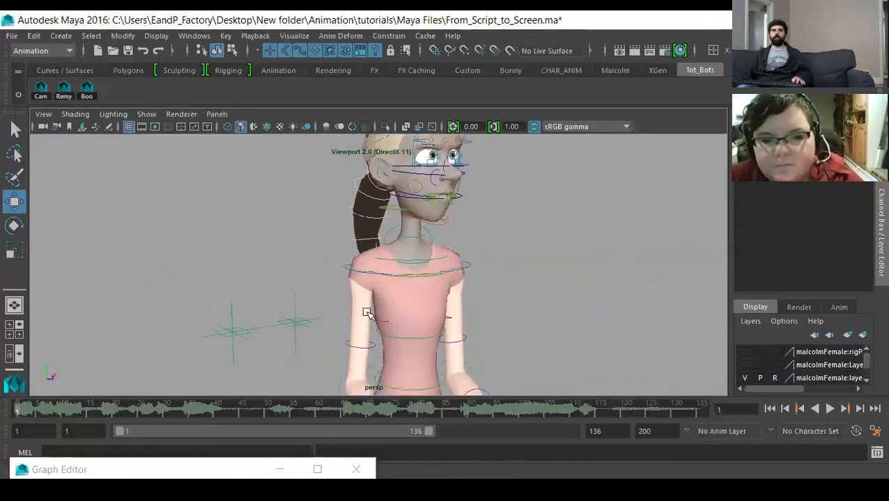
# Inspect the head and neck controls in relation to the upper body
pyautogui.click(415, 234)
pyautogui.click(456, 270)
pyautogui.keyDown('alt'); pyautogui.moveTo(434, 277); pyautogui.dragTo(435, 324, button='middle'); pyautogui.keyUp('alt')
pyautogui.click(346, 234)
pyautogui.click(392, 258)
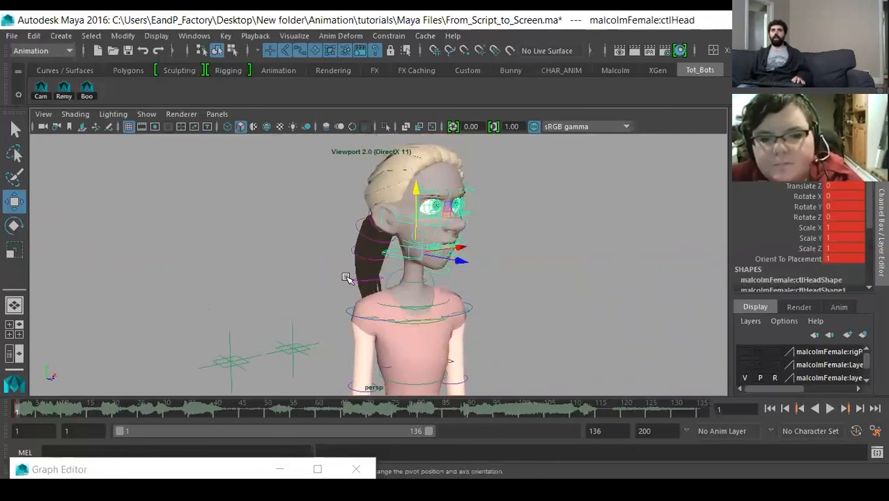
pyautogui.keyDown('alt'); pyautogui.moveTo(447, 277); pyautogui.dragTo(432, 267); pyautogui.keyUp('alt')
pyautogui.moveTo(350, 174); pyautogui.dragTo(469, 281)
pyautogui.click(513, 282)
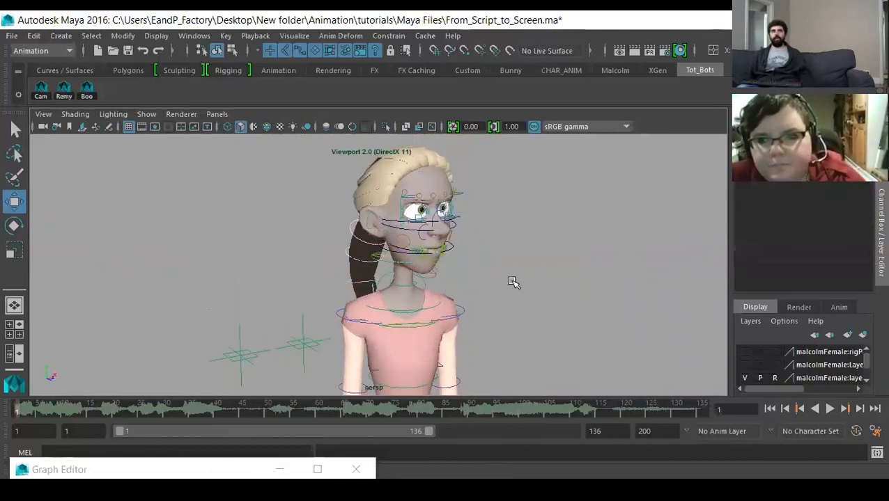
# Review the full figure, and check the forearms and hands from the side and close up
pyautogui.keyDown('alt'); pyautogui.moveTo(440, 344); pyautogui.dragTo(496, 291); pyautogui.keyUp('alt')
pyautogui.keyDown('alt'); pyautogui.moveTo(363, 351); pyautogui.dragTo(364, 284, button='middle'); pyautogui.keyUp('alt')
pyautogui.keyDown('alt'); pyautogui.moveTo(524, 327); pyautogui.dragTo(115, 319, button='right'); pyautogui.keyUp('alt')
pyautogui.keyDown('alt'); pyautogui.moveTo(262, 313); pyautogui.dragTo(265, 286, button='middle'); pyautogui.keyUp('alt')
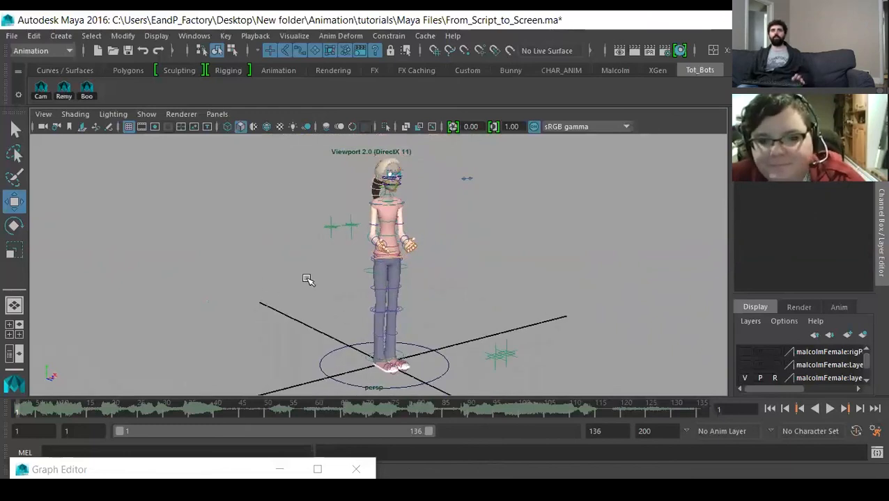
pyautogui.keyDown('alt'); pyautogui.moveTo(391, 298); pyautogui.dragTo(388, 280, button='middle'); pyautogui.keyUp('alt')
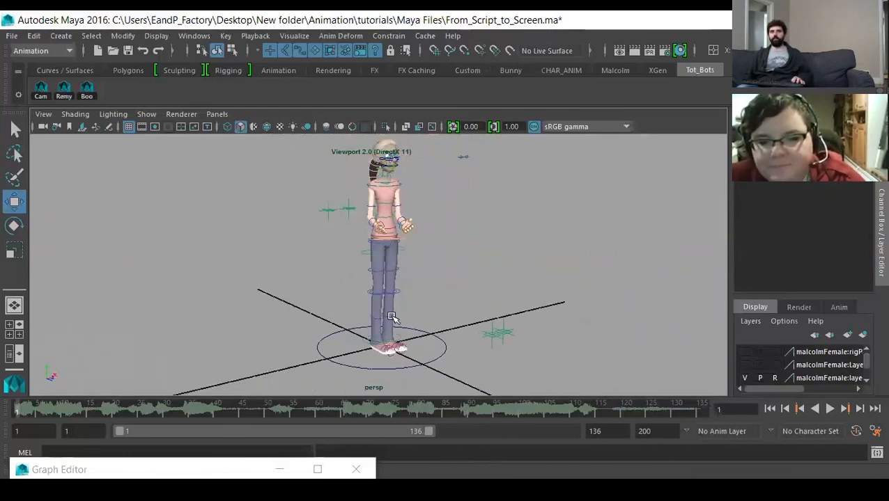
pyautogui.keyDown('alt'); pyautogui.moveTo(359, 326); pyautogui.dragTo(342, 407, button='middle'); pyautogui.keyUp('alt')
pyautogui.keyDown('alt'); pyautogui.moveTo(369, 335); pyautogui.dragTo(452, 315, button='right'); pyautogui.keyUp('alt')
pyautogui.keyDown('alt'); pyautogui.moveTo(313, 310); pyautogui.dragTo(328, 302, button='middle'); pyautogui.keyUp('alt')
pyautogui.keyDown('alt'); pyautogui.moveTo(328, 301); pyautogui.dragTo(430, 326, button='right'); pyautogui.keyUp('alt')
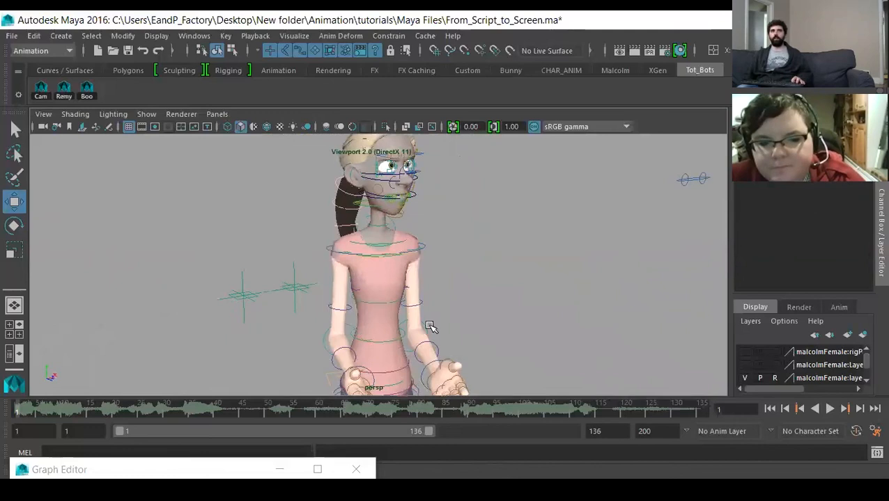
pyautogui.keyDown('alt'); pyautogui.moveTo(429, 326); pyautogui.dragTo(413, 364); pyautogui.keyUp('alt')
pyautogui.keyDown('alt'); pyautogui.moveTo(437, 279); pyautogui.dragTo(533, 274); pyautogui.keyUp('alt')
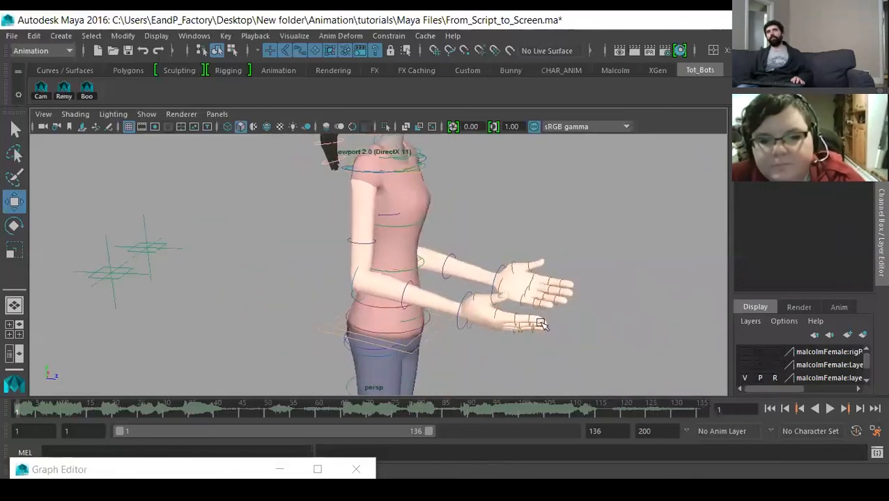
pyautogui.moveTo(486, 315)
pyautogui.keyDown('alt'); pyautogui.mouseDown()
pyautogui.moveTo(476, 341)
pyautogui.moveTo(486, 337)
pyautogui.moveTo(421, 347)
pyautogui.moveTo(471, 313)
pyautogui.moveTo(474, 329)
pyautogui.moveTo(479, 298)
pyautogui.moveTo(480, 315)
pyautogui.mouseUp(); pyautogui.keyUp('alt')
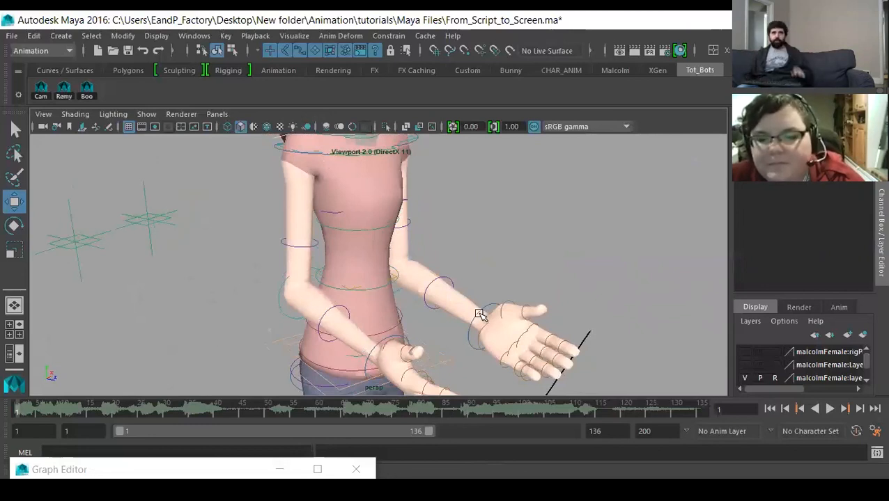
# Rotate the left upper arm control to X 18.142, Y -13.548, Z -12.73 and key it at frame 1
pyautogui.keyDown('alt'); pyautogui.moveTo(287, 154); pyautogui.dragTo(289, 233, button='middle'); pyautogui.keyUp('alt')
pyautogui.keyDown('alt'); pyautogui.moveTo(454, 223); pyautogui.dragTo(369, 317); pyautogui.keyUp('alt')
pyautogui.click(393, 211)
pyautogui.press('e')
pyautogui.keyDown('alt'); pyautogui.moveTo(368, 317); pyautogui.dragTo(295, 260, button='right'); pyautogui.keyUp('alt')
pyautogui.keyDown('alt'); pyautogui.moveTo(295, 259); pyautogui.dragTo(301, 272); pyautogui.keyUp('alt')
pyautogui.keyDown('alt'); pyautogui.moveTo(302, 271); pyautogui.dragTo(246, 250, button='right'); pyautogui.keyUp('alt')
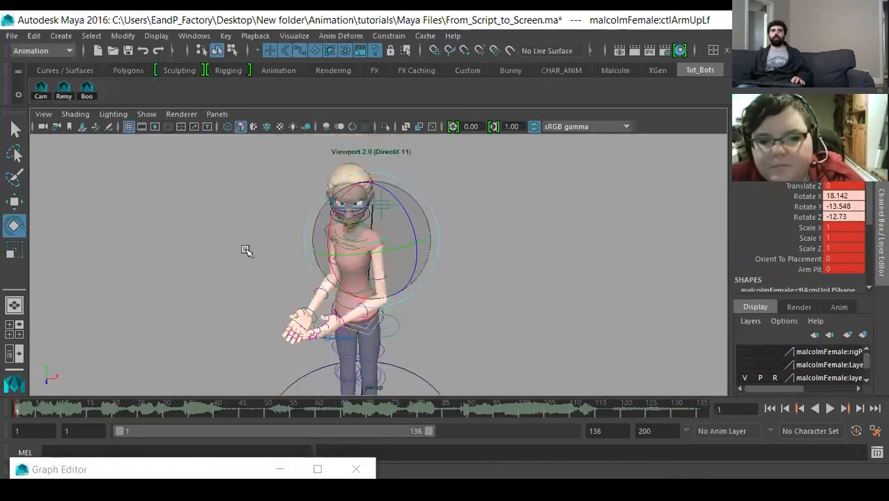
pyautogui.press('s')
pyautogui.moveTo(348, 311)
pyautogui.keyDown('alt'); pyautogui.mouseDown()
pyautogui.moveTo(254, 256)
pyautogui.moveTo(347, 302)
pyautogui.mouseUp(); pyautogui.keyUp('alt')
pyautogui.click(254, 255)
# Rotate the chest control to about X -0.109, Y -6.012, Z 1.562 to twist the upper body
pyautogui.keyDown('alt'); pyautogui.moveTo(347, 302); pyautogui.dragTo(363, 244, button='right'); pyautogui.keyUp('alt')
pyautogui.click(380, 256)
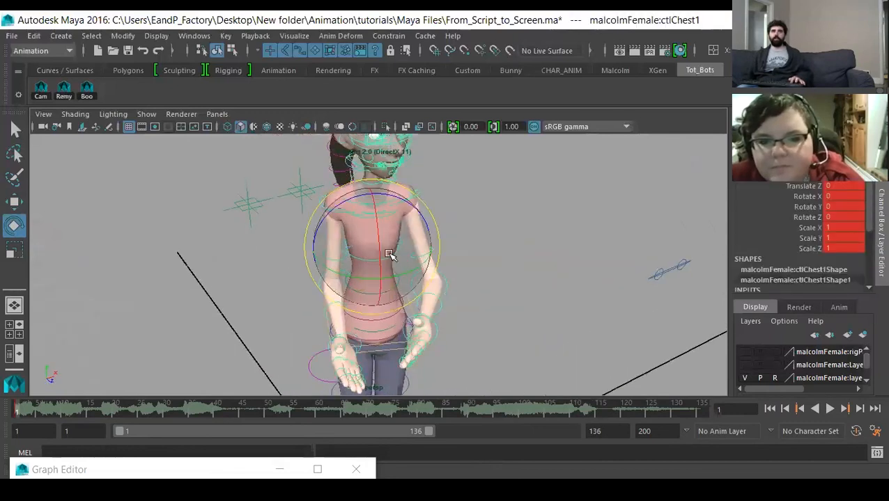
pyautogui.moveTo(403, 268); pyautogui.dragTo(482, 254)
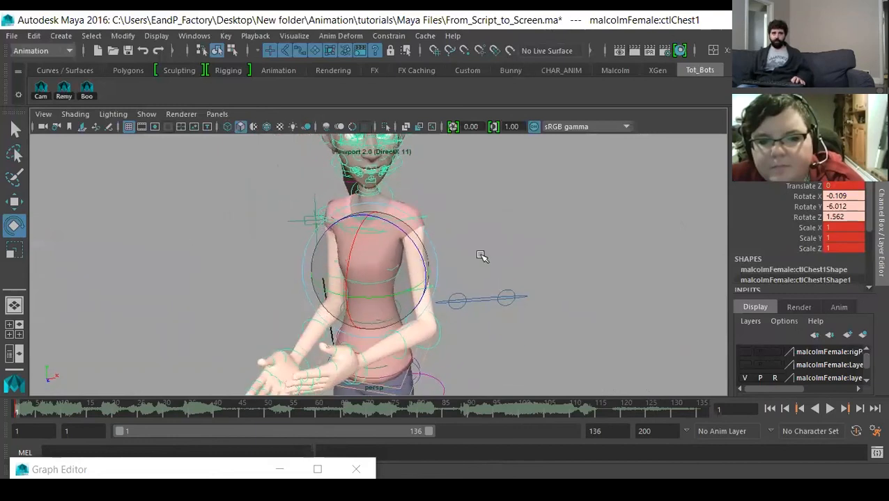
pyautogui.click(441, 213)
pyautogui.moveTo(418, 242)
pyautogui.keyDown('alt'); pyautogui.mouseDown()
pyautogui.moveTo(408, 236)
pyautogui.moveTo(423, 240)
pyautogui.mouseUp(); pyautogui.keyUp('alt')
# Adjust the upper arm controls so the elbows sit away from the torso, and key them at frame 1
pyautogui.click(430, 231)
pyautogui.click(323, 222)
pyautogui.click(322, 220)
pyautogui.keyDown('alt'); pyautogui.moveTo(321, 220); pyautogui.dragTo(322, 242); pyautogui.keyUp('alt')
pyautogui.keyDown('alt'); pyautogui.moveTo(322, 242); pyautogui.dragTo(387, 248); pyautogui.keyUp('alt')
pyautogui.press('s')
# Raise the forearms and hands in front of the chest and key their controls at frame 1
pyautogui.click(347, 310)
pyautogui.click(351, 306)
pyautogui.press('s')
pyautogui.keyDown('alt'); pyautogui.moveTo(460, 312); pyautogui.dragTo(298, 238); pyautogui.keyUp('alt')
pyautogui.click(313, 229)
pyautogui.click(329, 237)
pyautogui.keyDown('alt'); pyautogui.moveTo(285, 292); pyautogui.dragTo(429, 274); pyautogui.keyUp('alt')
pyautogui.press('s')
# Review the gesture pose on the full figure and close up on the face and upper body
pyautogui.keyDown('alt'); pyautogui.moveTo(430, 275); pyautogui.dragTo(411, 329); pyautogui.keyUp('alt')
pyautogui.keyDown('alt'); pyautogui.moveTo(482, 318); pyautogui.dragTo(72, 308, button='right'); pyautogui.keyUp('alt')
pyautogui.moveTo(313, 322)
pyautogui.keyDown('alt'); pyautogui.mouseDown()
pyautogui.moveTo(430, 318)
pyautogui.moveTo(323, 311)
pyautogui.mouseUp(); pyautogui.keyUp('alt')
pyautogui.keyDown('alt'); pyautogui.moveTo(323, 312); pyautogui.dragTo(423, 275, button='right'); pyautogui.keyUp('alt')
pyautogui.keyDown('alt'); pyautogui.moveTo(422, 275); pyautogui.dragTo(409, 336, button='middle'); pyautogui.keyUp('alt')
pyautogui.keyDown('alt'); pyautogui.moveTo(335, 341); pyautogui.dragTo(404, 345, button='right'); pyautogui.keyUp('alt')
pyautogui.moveTo(404, 346)
pyautogui.keyDown('alt'); pyautogui.mouseDown(button='middle')
pyautogui.moveTo(424, 333)
pyautogui.moveTo(421, 344)
pyautogui.mouseUp(button='middle'); pyautogui.keyUp('alt')
pyautogui.click(197, 285)
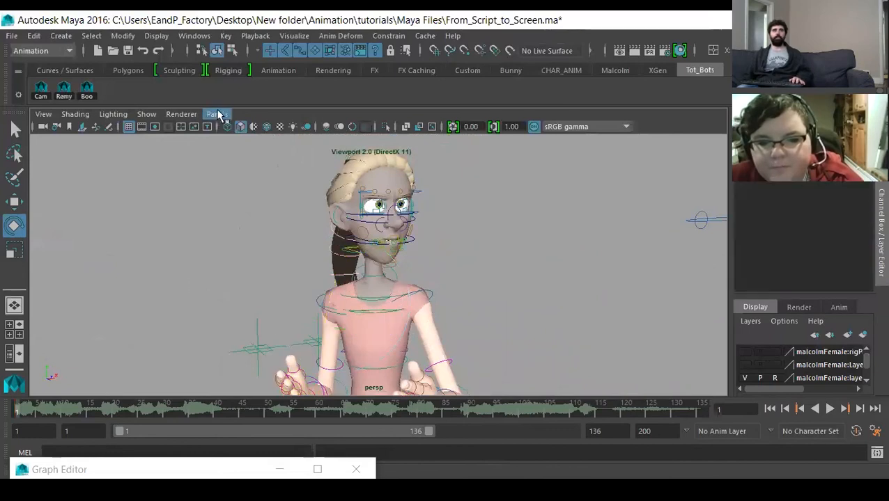
# Through the persp1 camera, rotate the left upper arm control to about X 33, Y 15, Z -23 and key it at frame 1
pyautogui.click(218, 116)
pyautogui.moveTo(345, 123)
pyautogui.click(390, 140)
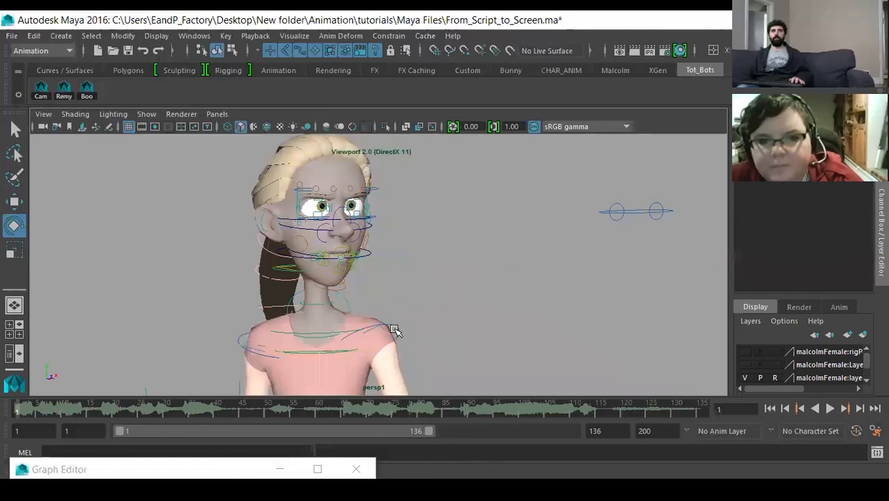
pyautogui.click(369, 342)
pyautogui.moveTo(361, 340); pyautogui.dragTo(368, 331)
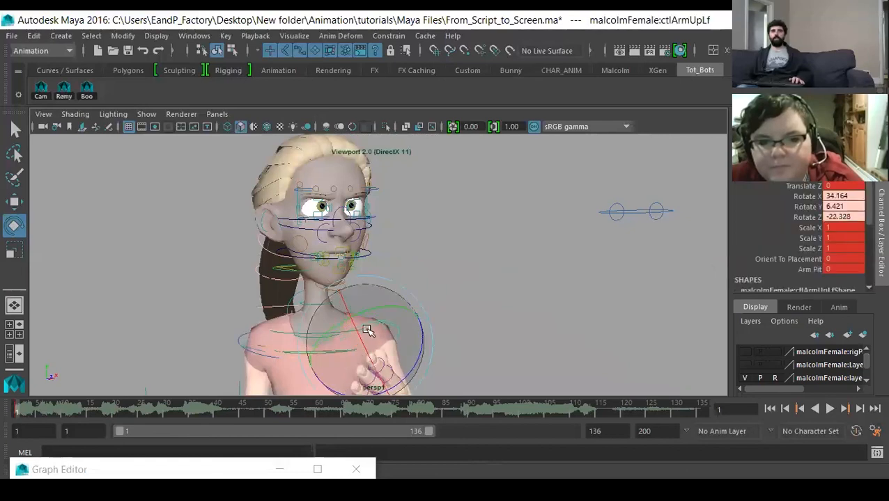
pyautogui.hotkey('ctrl', 'z')
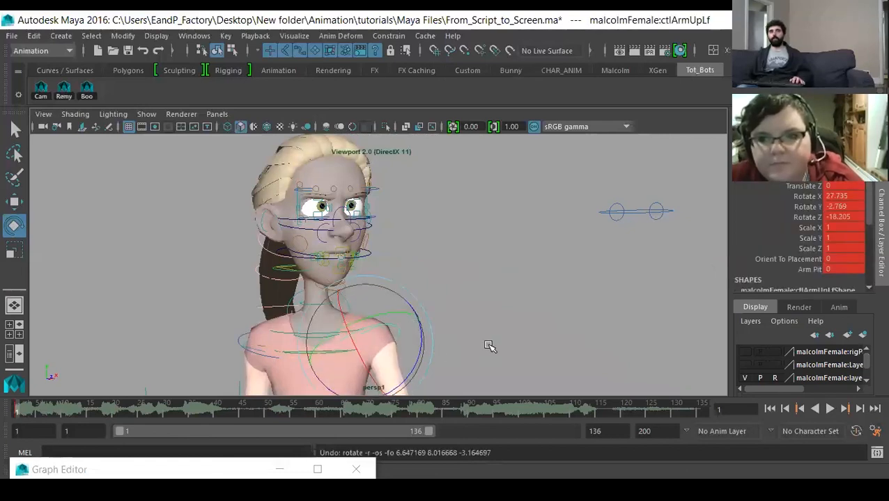
pyautogui.moveTo(371, 342); pyautogui.dragTo(341, 392)
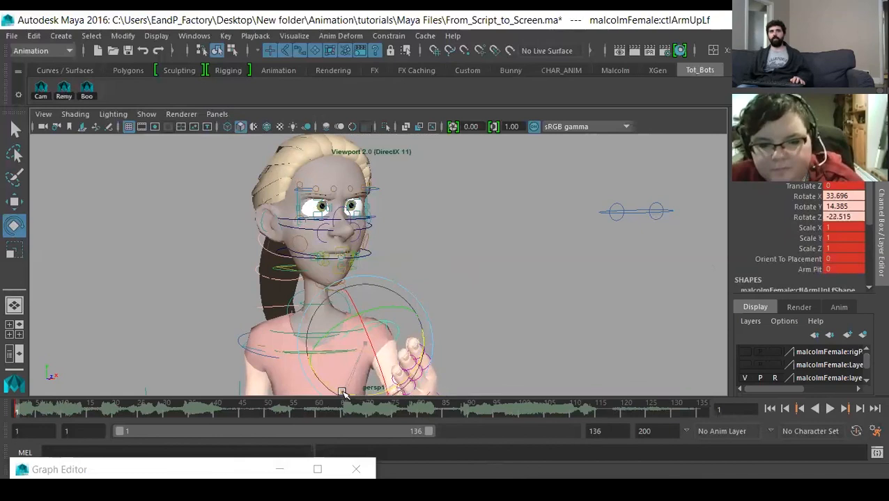
pyautogui.press('s')
pyautogui.moveTo(343, 351); pyautogui.dragTo(343, 354)
pyautogui.press('s')
# Rotate the lower neck control to about X 10.401, Y 1.224, Z -7.045
pyautogui.click(241, 338)
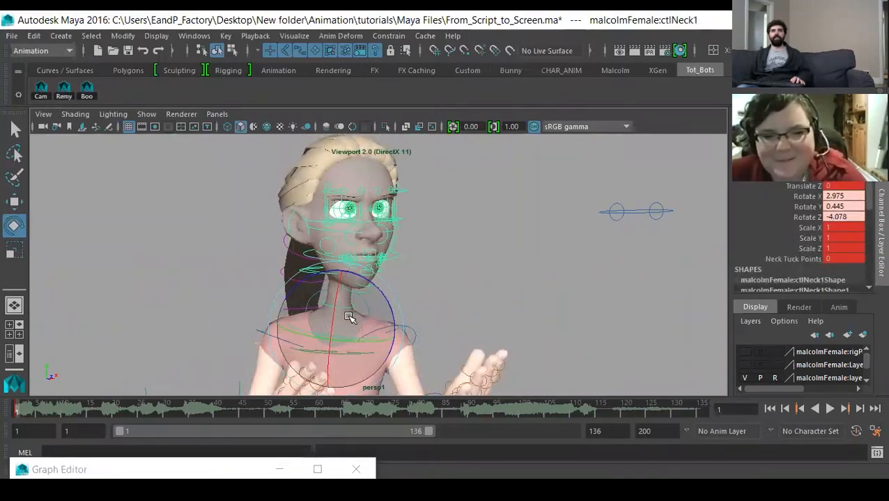
pyautogui.moveTo(349, 311); pyautogui.dragTo(345, 304)
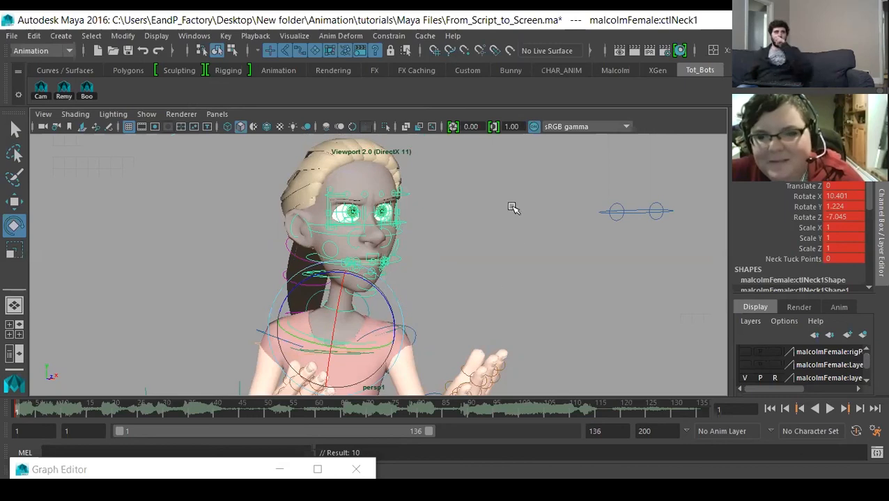
pyautogui.click(331, 295)
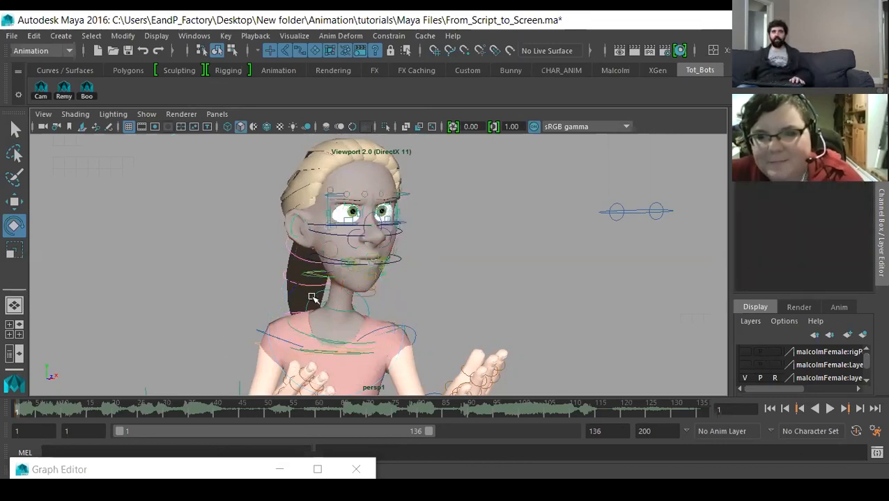
# Try rotating the right shoulder control to about X -1.858, Y 10.447, Z -0.457, and undo the last rotations
pyautogui.click(351, 316)
pyautogui.moveTo(342, 347); pyautogui.dragTo(331, 346)
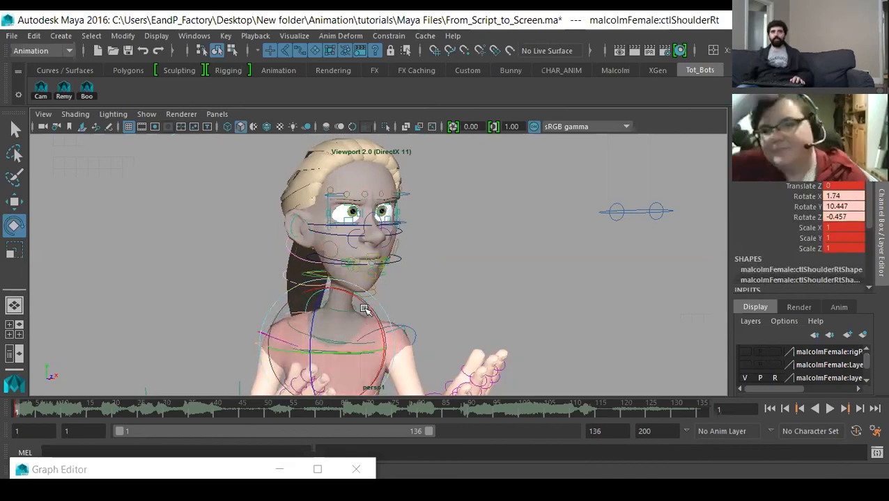
pyautogui.moveTo(375, 309); pyautogui.dragTo(371, 312)
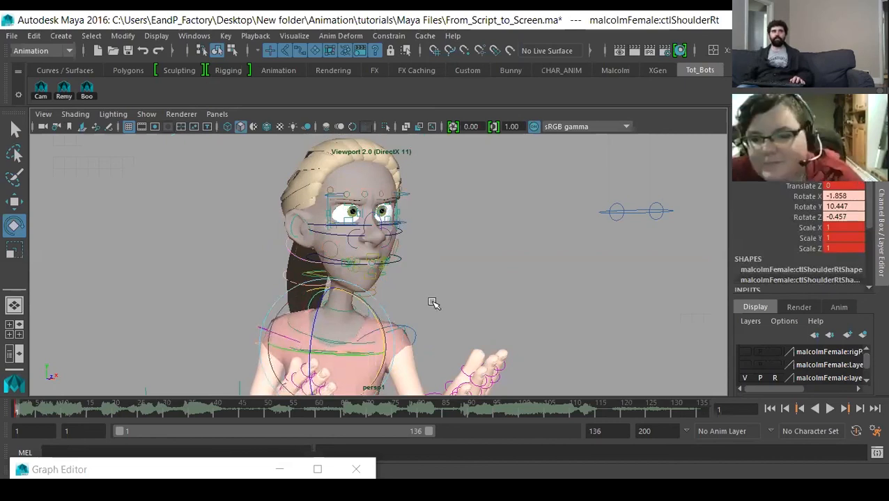
pyautogui.click(366, 303)
pyautogui.moveTo(381, 317); pyautogui.dragTo(380, 311)
pyautogui.hotkey('ctrl', 'z')
pyautogui.hotkey('ctrl', 'z')
pyautogui.hotkey('ctrl', 'z')
# Rotate the right upper arm gimbal control to about X 2.358, Y -4.79, Z -0.965 to lower the raised hand
pyautogui.press('s')
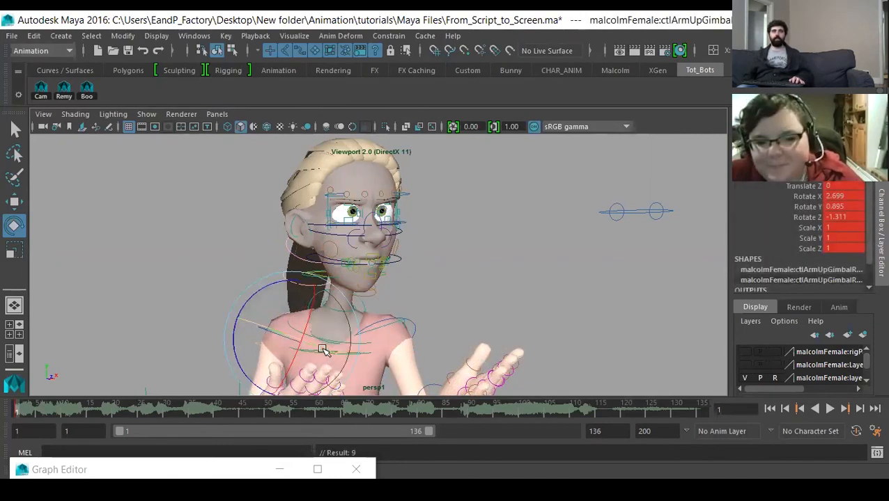
pyautogui.moveTo(324, 349); pyautogui.dragTo(287, 351)
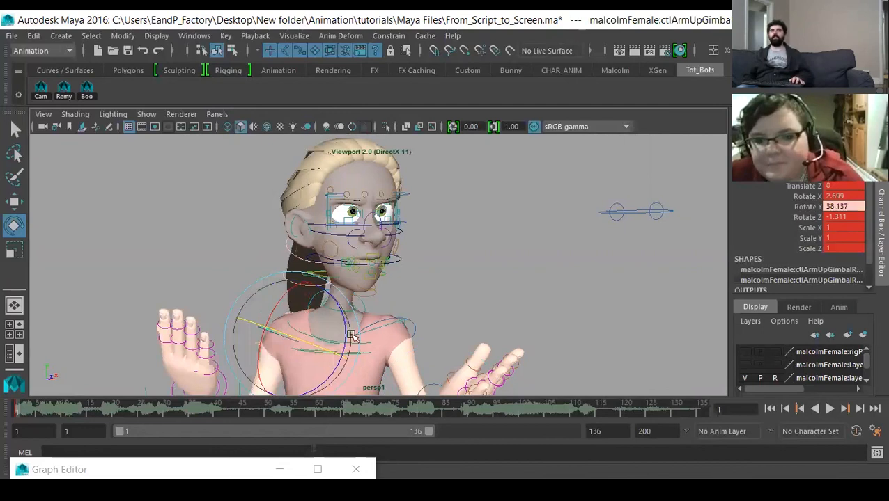
pyautogui.moveTo(310, 341); pyautogui.dragTo(293, 369)
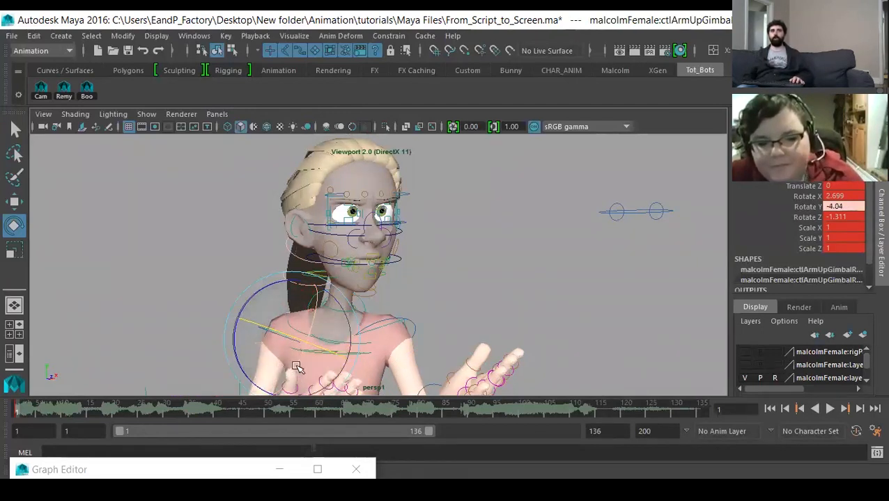
pyautogui.moveTo(286, 359); pyautogui.dragTo(286, 360)
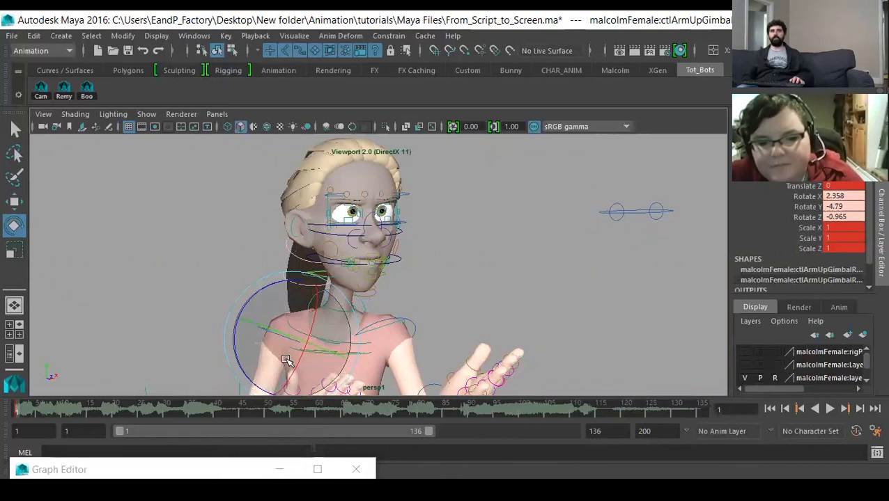
pyautogui.click(287, 362)
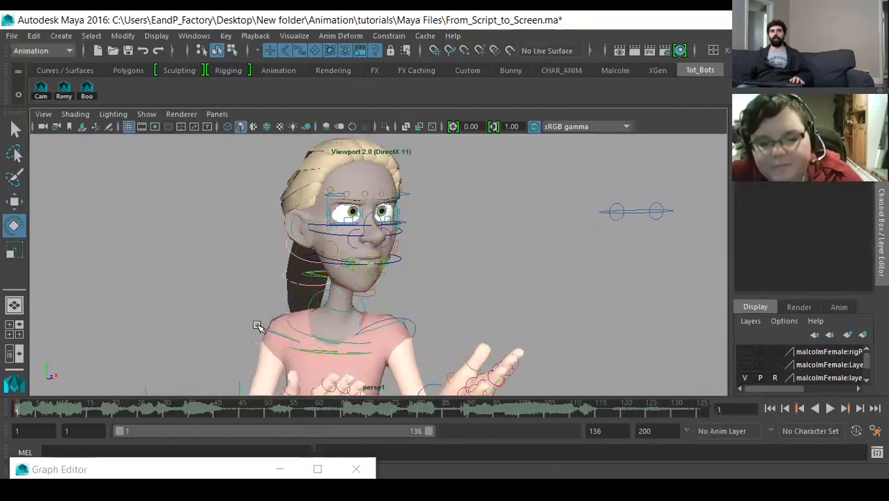
pyautogui.click(292, 359)
pyautogui.moveTo(308, 360); pyautogui.dragTo(309, 358)
# Adjust the left arm from the side and front in the persp view and key its upper arm control at frame 1
pyautogui.click(216, 114)
pyautogui.click(390, 129)
pyautogui.keyDown('alt'); pyautogui.moveTo(419, 291); pyautogui.dragTo(470, 345); pyautogui.keyUp('alt')
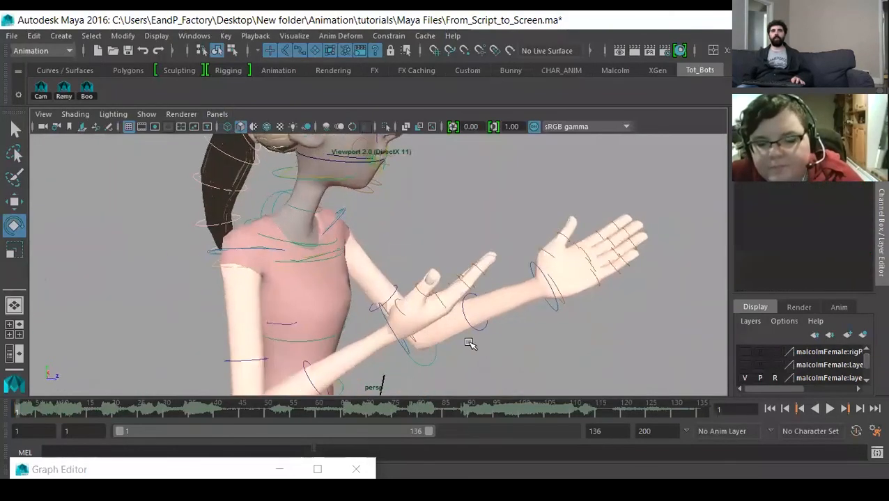
pyautogui.click(411, 331)
pyautogui.moveTo(413, 327); pyautogui.dragTo(464, 275)
pyautogui.click(464, 276)
pyautogui.click(395, 278)
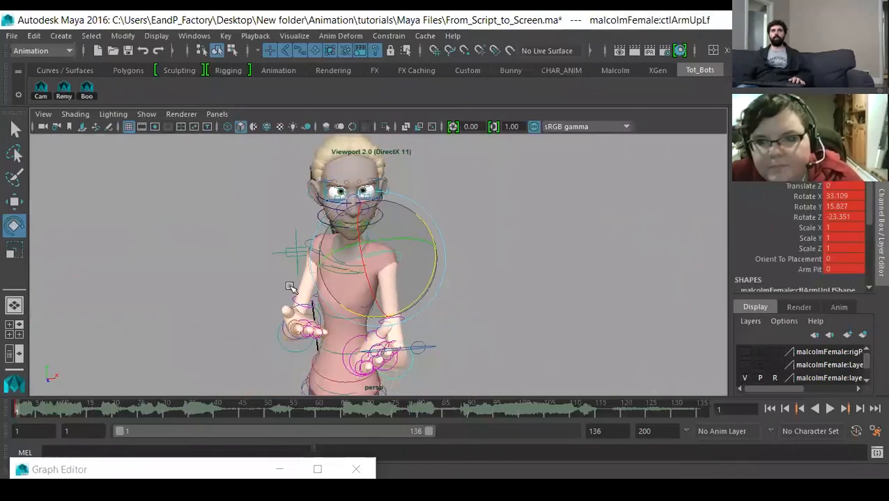
pyautogui.moveTo(394, 277)
pyautogui.keyDown('alt'); pyautogui.mouseDown()
pyautogui.moveTo(453, 333)
pyautogui.moveTo(510, 346)
pyautogui.moveTo(383, 329)
pyautogui.moveTo(385, 275)
pyautogui.moveTo(392, 280)
pyautogui.mouseUp(); pyautogui.keyUp('alt')
pyautogui.press('s')
# Pose the left hand control at about X -43.049, Y 59.205, Z -57.023 and key it at frame 1
pyautogui.keyDown('alt'); pyautogui.moveTo(391, 346); pyautogui.dragTo(348, 318); pyautogui.keyUp('alt')
pyautogui.click(490, 339)
pyautogui.click(491, 339)
pyautogui.press('s')
pyautogui.press('s')
pyautogui.press('s')
# Check both hands through the persp1 camera and return to the persp view
pyautogui.press('space')
pyautogui.press('space')
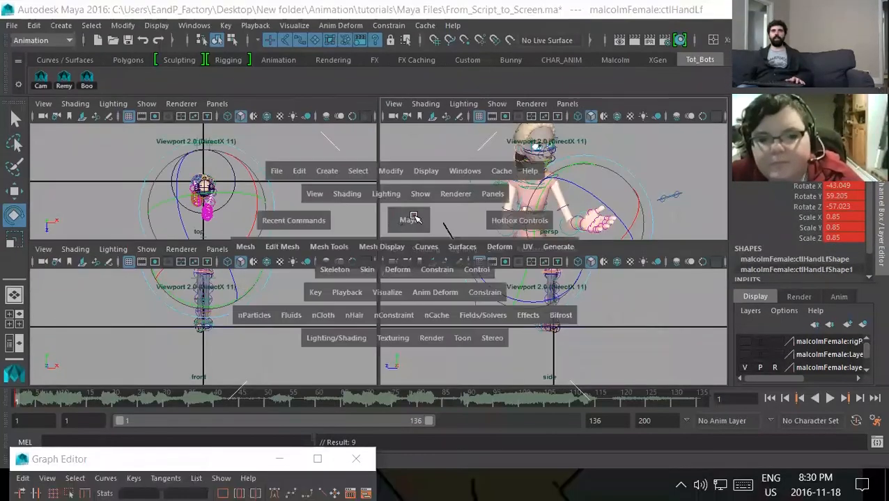
pyautogui.click(217, 114)
pyautogui.moveTo(283, 127)
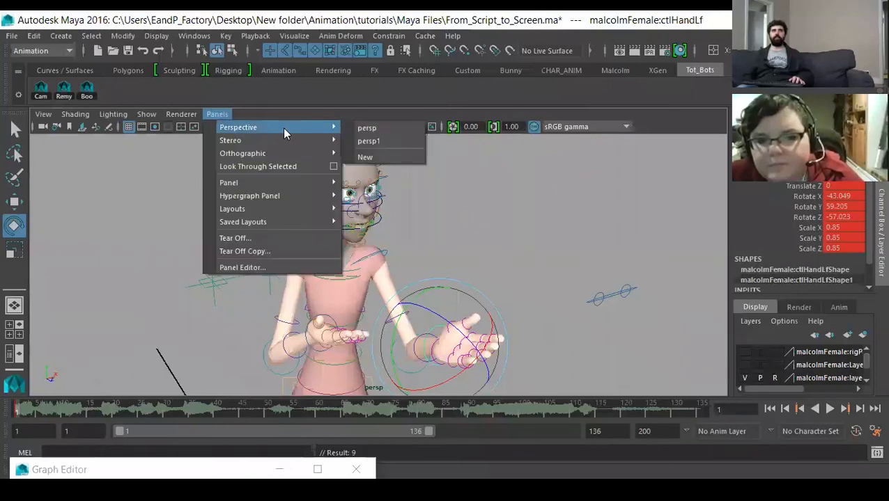
pyautogui.click(376, 139)
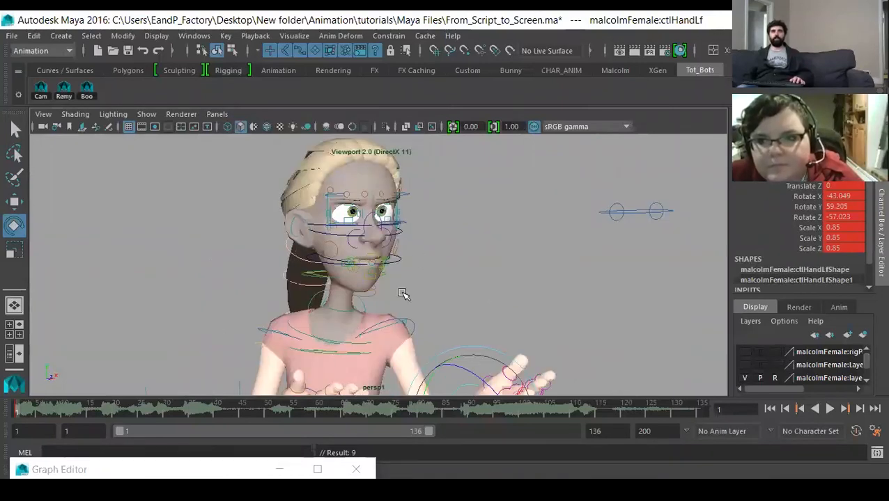
pyautogui.click(216, 114)
pyautogui.moveTo(272, 128)
pyautogui.click(372, 129)
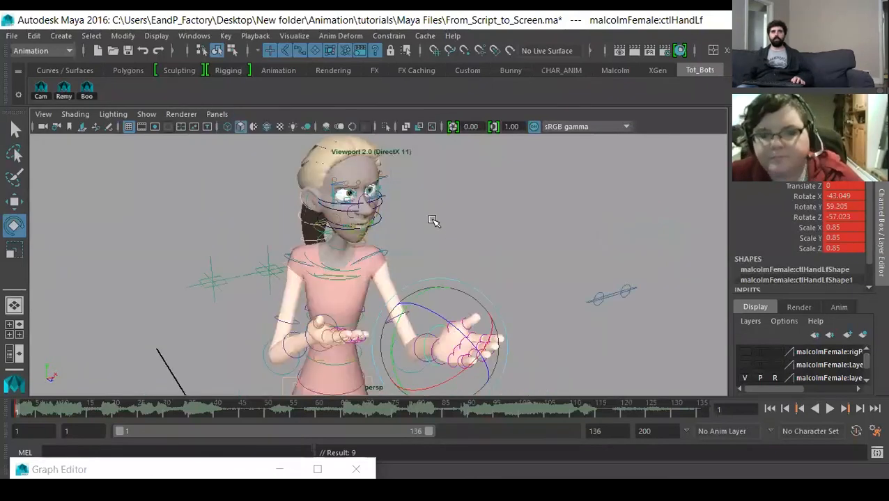
# Rotate the right hand control to about X 63.105, Y 109.015, Z 65.958 and check the pose through the persp1 camera
pyautogui.click(228, 317)
pyautogui.keyDown('alt'); pyautogui.moveTo(228, 317); pyautogui.dragTo(319, 318); pyautogui.keyUp('alt')
pyautogui.click(323, 339)
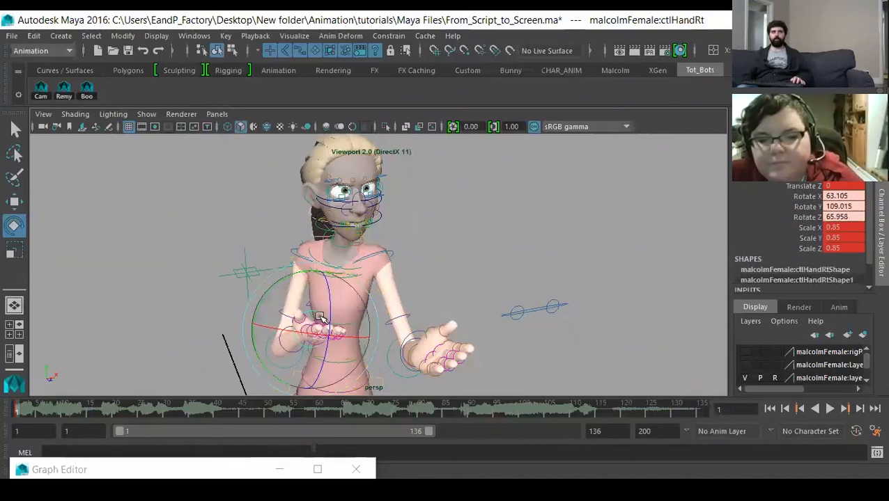
pyautogui.click(193, 168)
pyautogui.click(217, 114)
pyautogui.moveTo(251, 128)
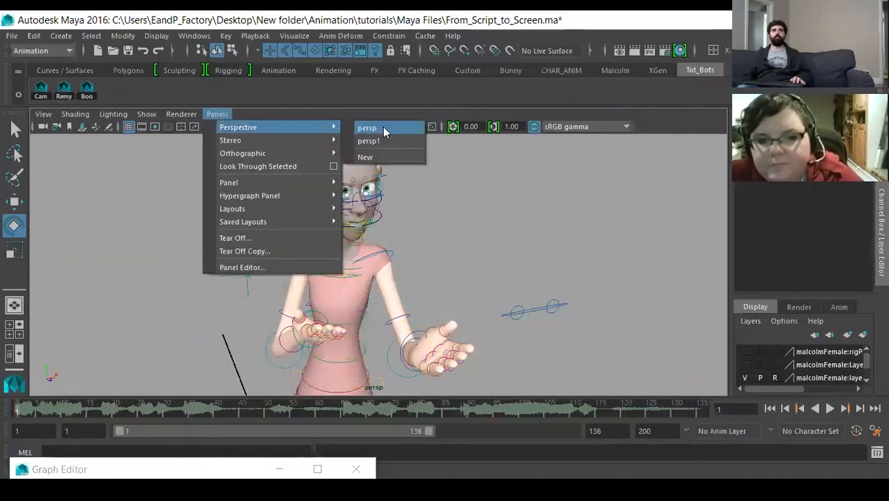
pyautogui.click(385, 130)
pyautogui.click(217, 114)
pyautogui.moveTo(321, 127)
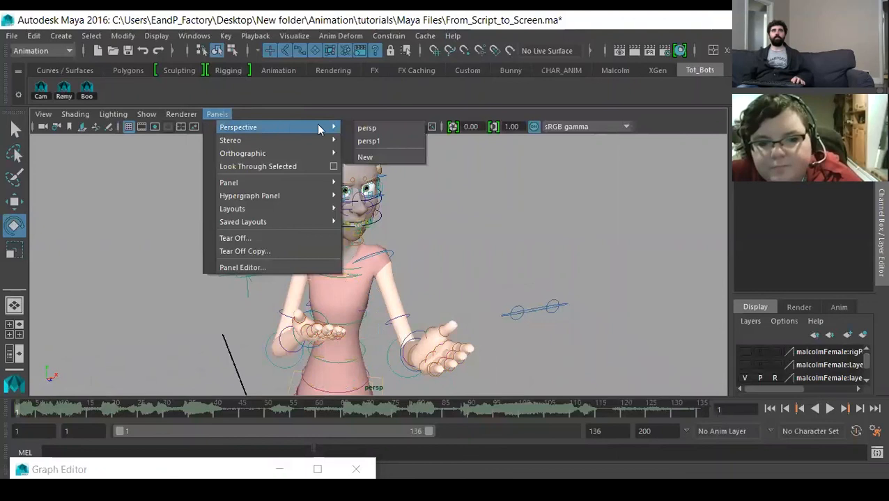
pyautogui.click(357, 141)
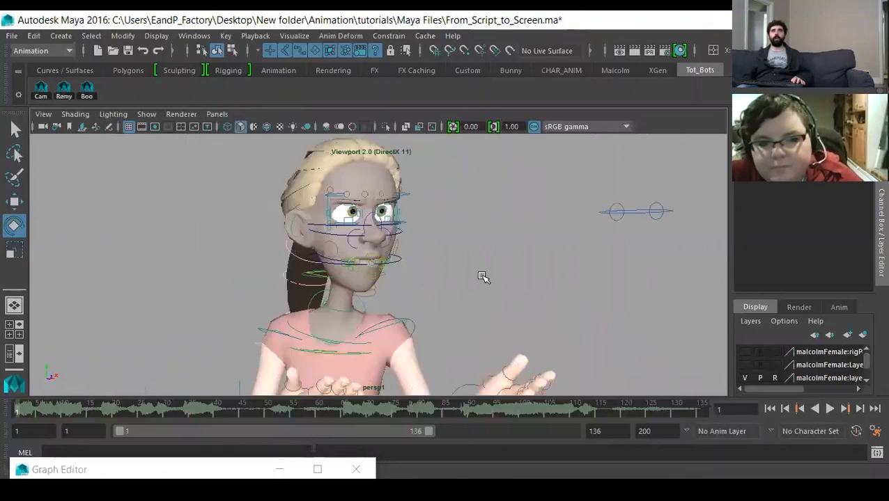
# Fine-tune the tilt of the head and shoulders with the neck and upper-body controls, keying them at frame 1
pyautogui.click(362, 343)
pyautogui.moveTo(357, 311); pyautogui.dragTo(357, 317)
pyautogui.press('s')
pyautogui.click(267, 301)
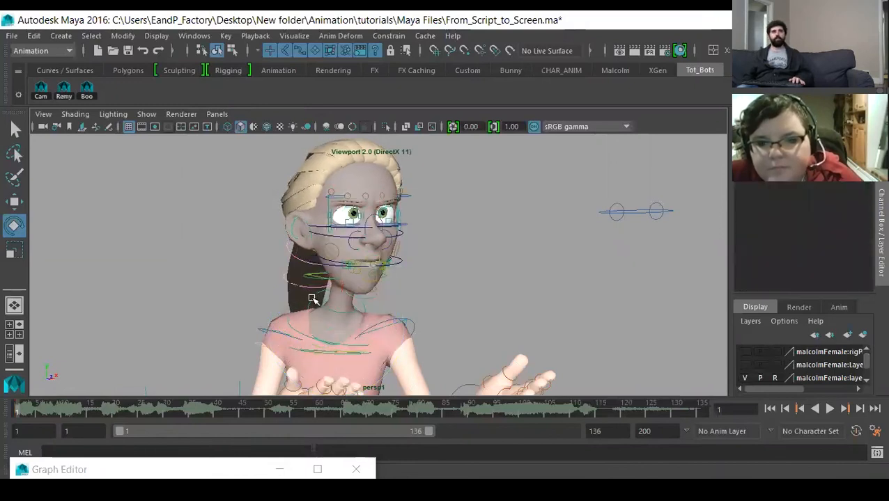
pyautogui.click(312, 299)
pyautogui.press('s')
pyautogui.moveTo(350, 298); pyautogui.dragTo(358, 298)
pyautogui.click(233, 315)
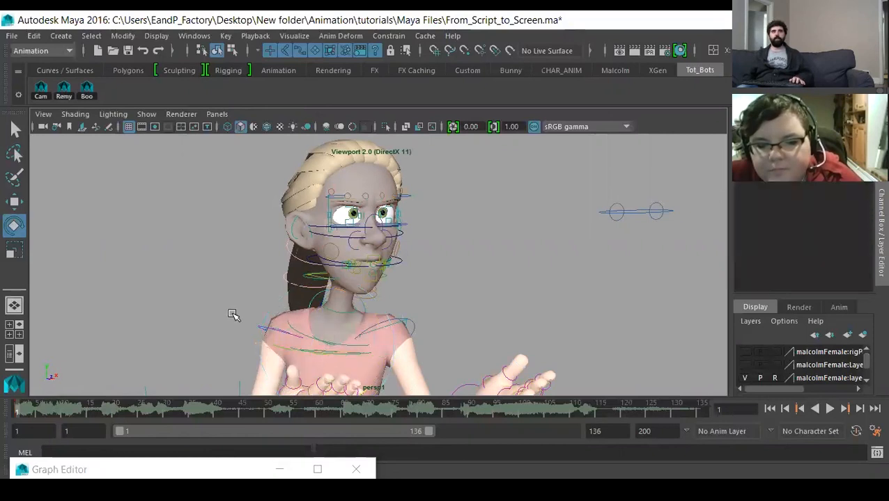
# Rotate the right upper arm control to about X 21.911, Y -28.733, Z -6.215 so the hand comes in front of the chest
pyautogui.click(280, 332)
pyautogui.moveTo(279, 335)
pyautogui.mouseDown()
pyautogui.moveTo(264, 347)
pyautogui.moveTo(273, 339)
pyautogui.moveTo(294, 343)
pyautogui.moveTo(267, 323)
pyautogui.mouseUp()
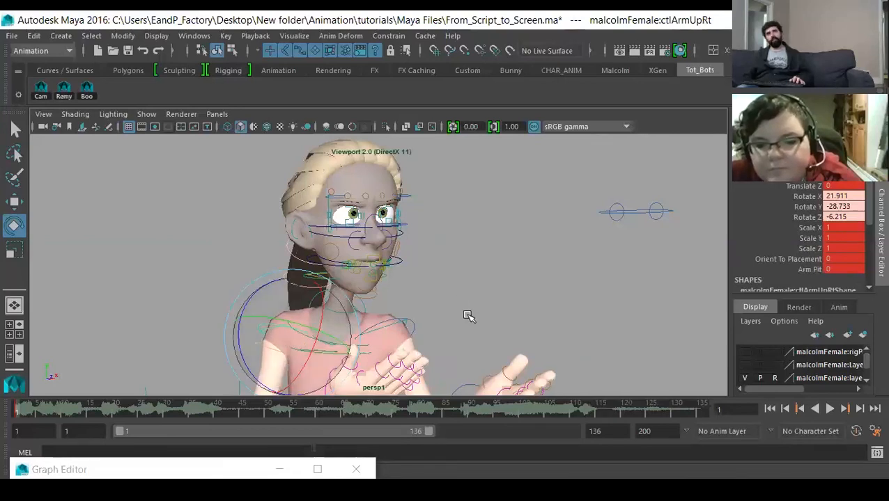
pyautogui.press('space')
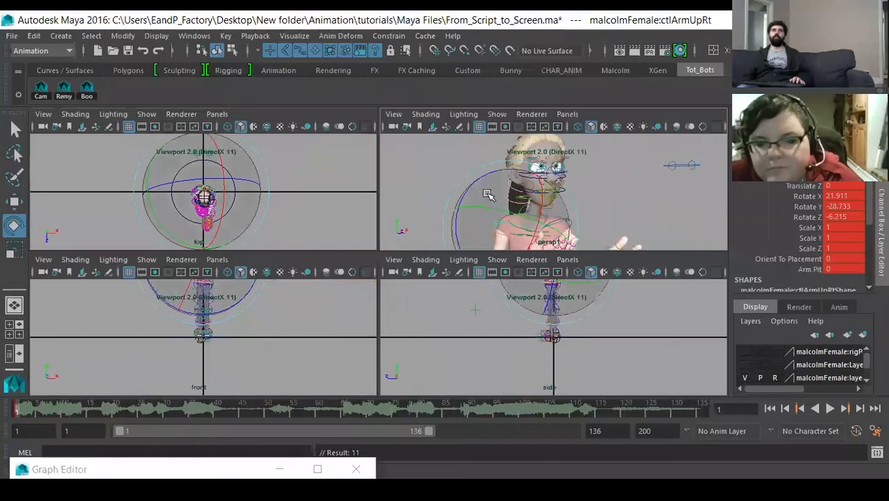
pyautogui.press('space')
pyautogui.click(154, 225)
# From a side angle in the persp view, rotate the right forearm down to nearly horizontal
pyautogui.click(216, 113)
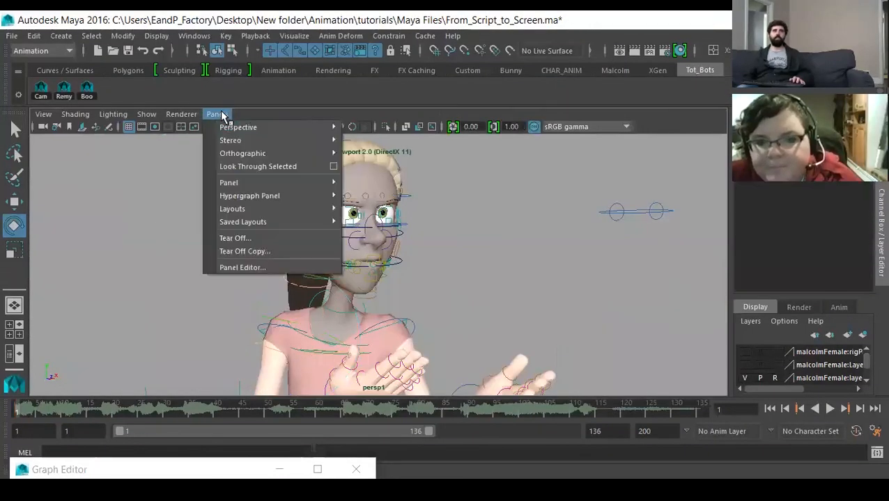
pyautogui.moveTo(322, 129)
pyautogui.click(369, 141)
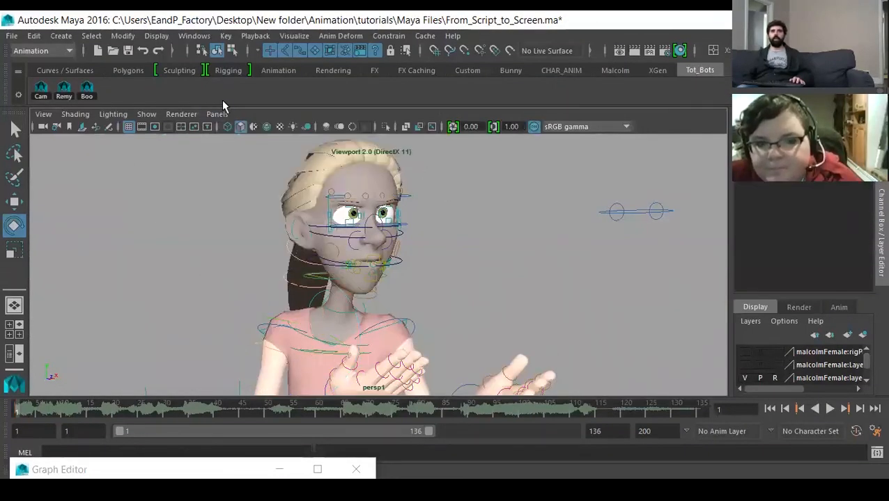
pyautogui.click(219, 115)
pyautogui.moveTo(248, 127)
pyautogui.click(387, 129)
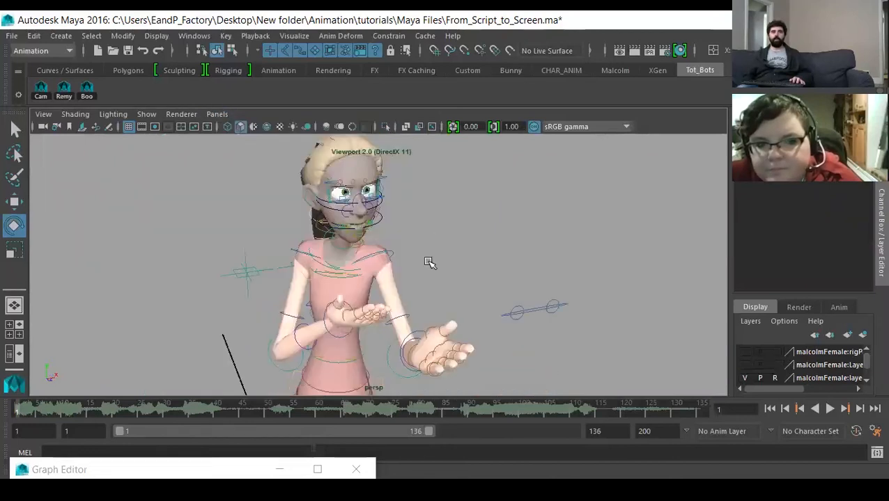
pyautogui.keyDown('alt'); pyautogui.moveTo(341, 335); pyautogui.dragTo(399, 347); pyautogui.keyUp('alt')
pyautogui.click(390, 332)
pyautogui.keyDown('alt'); pyautogui.moveTo(399, 346); pyautogui.dragTo(402, 290, button='middle'); pyautogui.keyUp('alt')
pyautogui.click(287, 328)
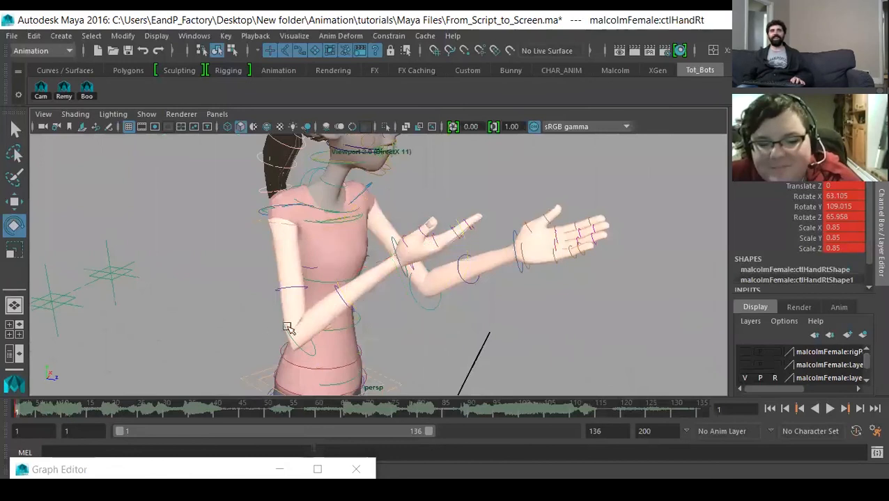
pyautogui.click(342, 314)
pyautogui.moveTo(351, 317); pyautogui.dragTo(387, 341)
# Rotate the right hand control to about X 51.07, Y 103.565, Z 53.437 and check the pose through the persp1 camera
pyautogui.click(397, 321)
pyautogui.click(394, 319)
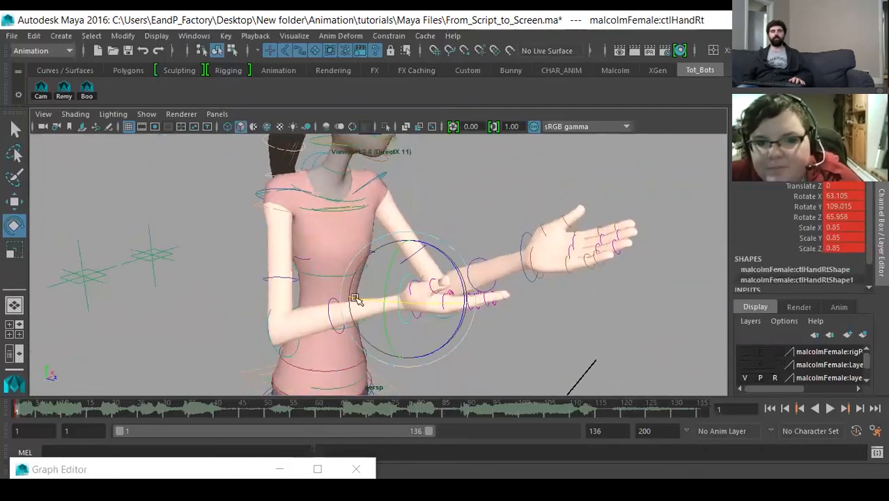
pyautogui.press('q')
pyautogui.press('e')
pyautogui.moveTo(459, 276); pyautogui.dragTo(448, 258)
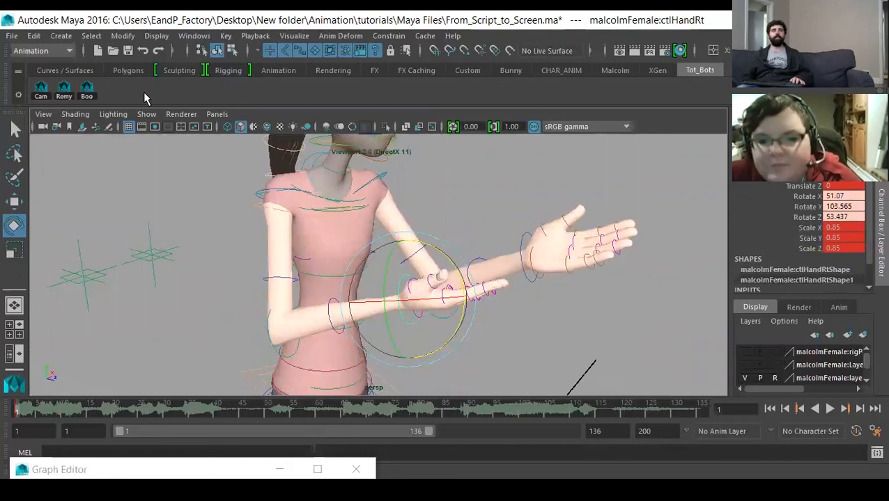
pyautogui.click(218, 114)
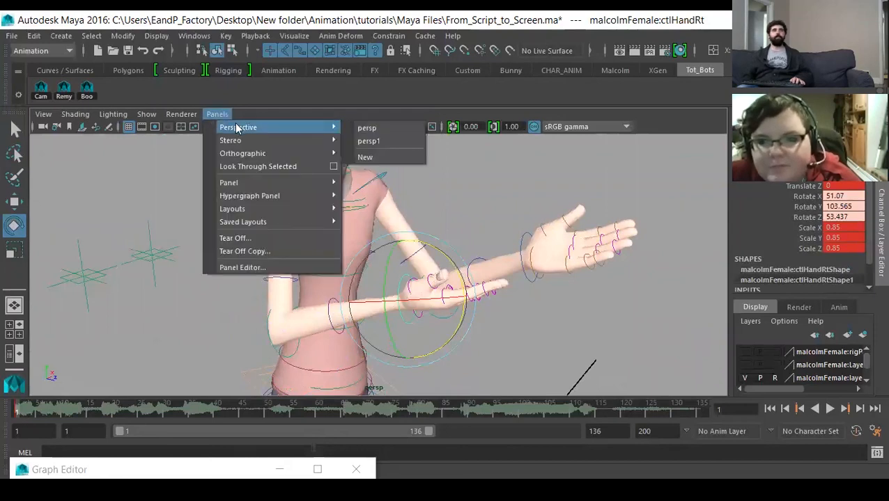
pyautogui.click(368, 140)
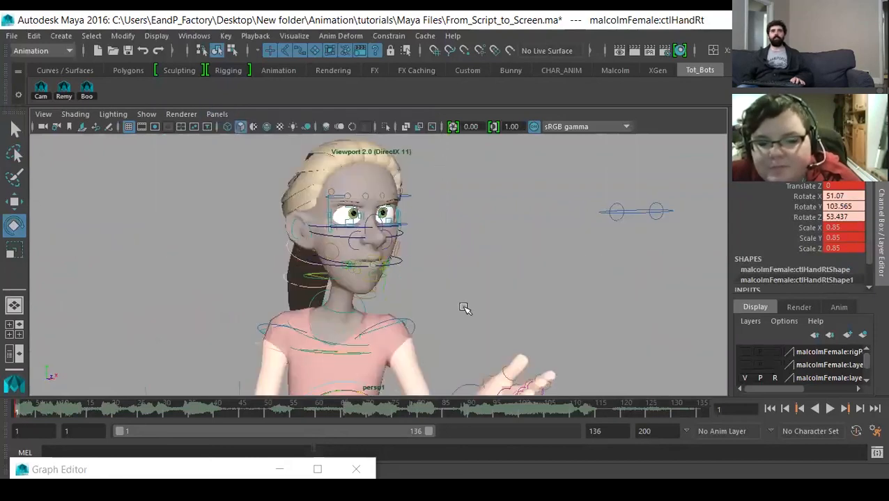
# Rotate the right upper arm control to about X 31.355, Y -25.417, Z -7.418 to raise the hand into frame
pyautogui.click(289, 330)
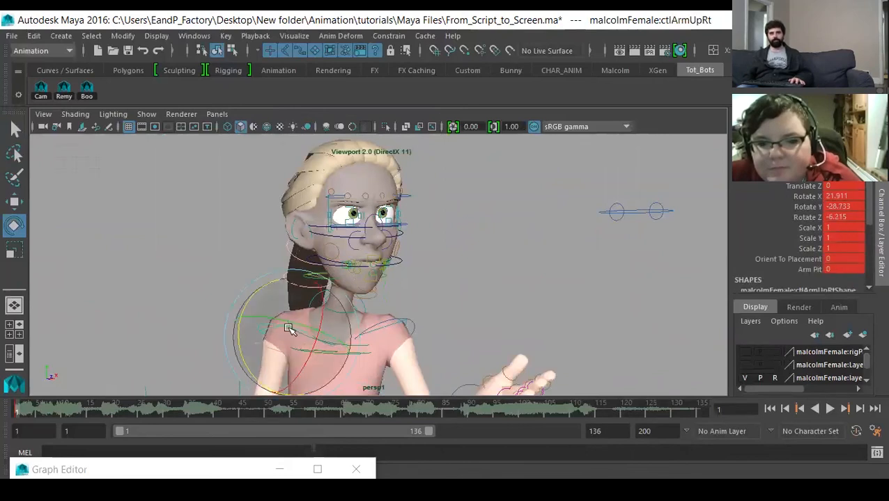
pyautogui.moveTo(289, 351)
pyautogui.mouseDown()
pyautogui.moveTo(290, 341)
pyautogui.moveTo(285, 352)
pyautogui.mouseUp()
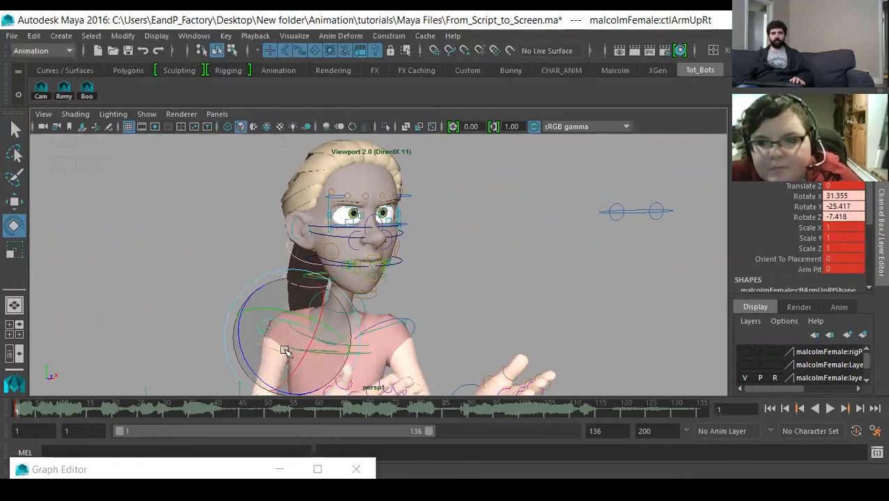
pyautogui.click(474, 302)
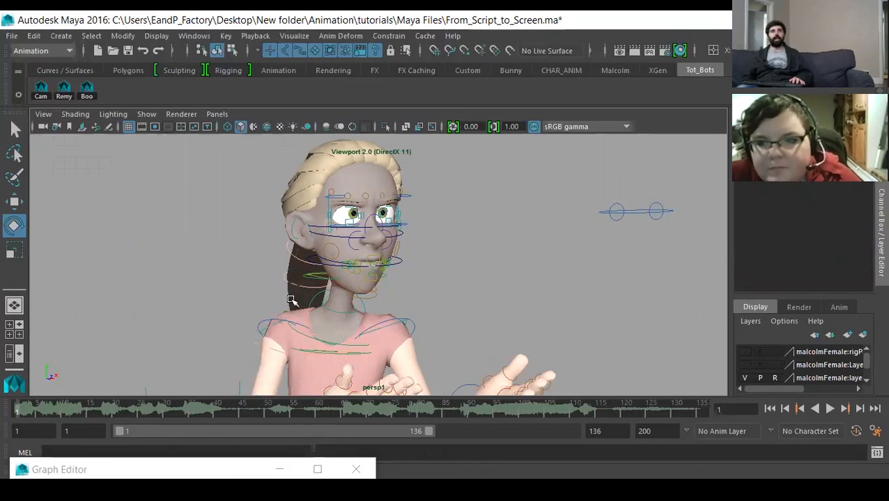
# Rotate the right shoulder control to about X -8.658, Y 16.321, Z 1.893, keying it and undoing the stray move
pyautogui.click(343, 319)
pyautogui.moveTo(352, 353); pyautogui.dragTo(327, 357)
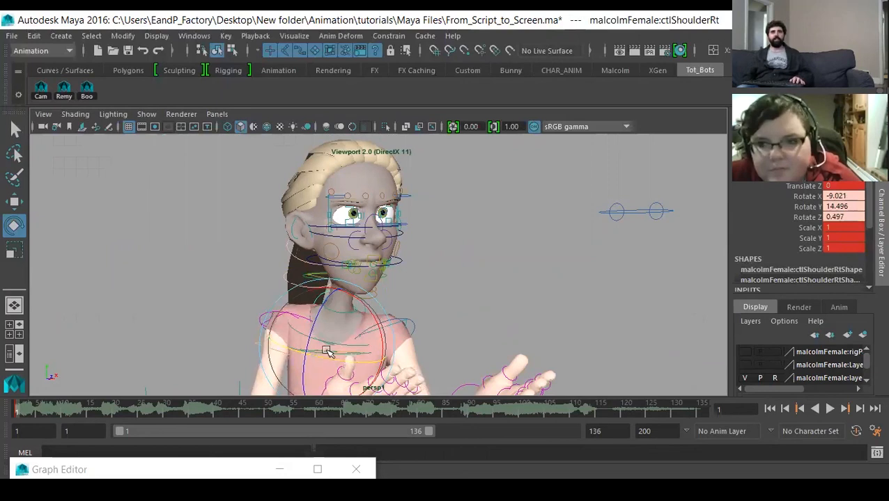
pyautogui.press('s')
pyautogui.moveTo(344, 319); pyautogui.dragTo(348, 324)
pyautogui.press('w')
pyautogui.press('s')
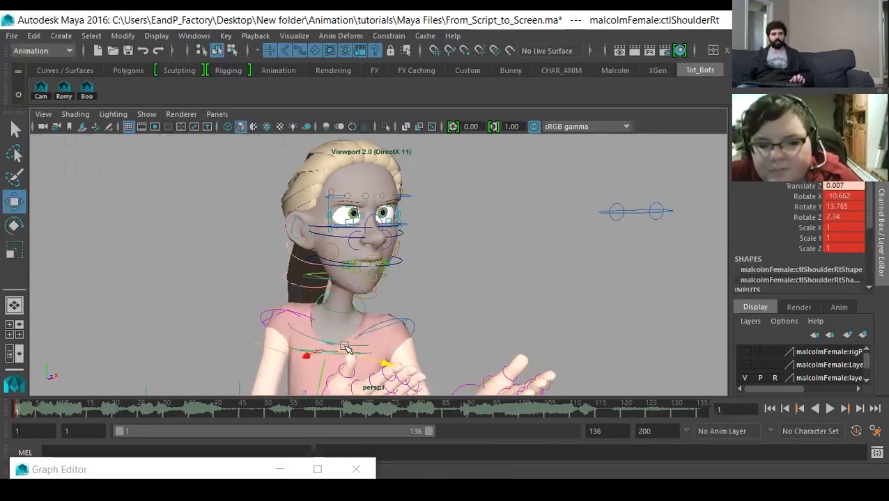
pyautogui.hotkey('ctrl', 'z')
pyautogui.press('e')
pyautogui.moveTo(354, 338); pyautogui.dragTo(353, 337)
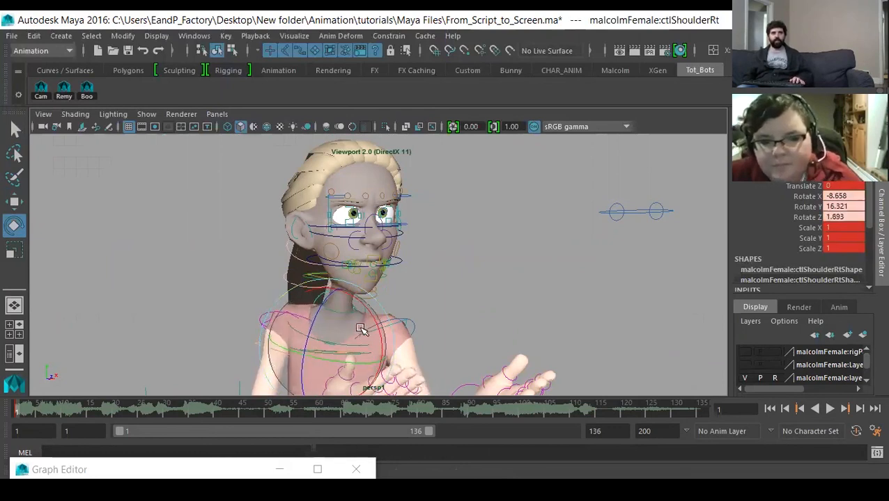
pyautogui.click(240, 307)
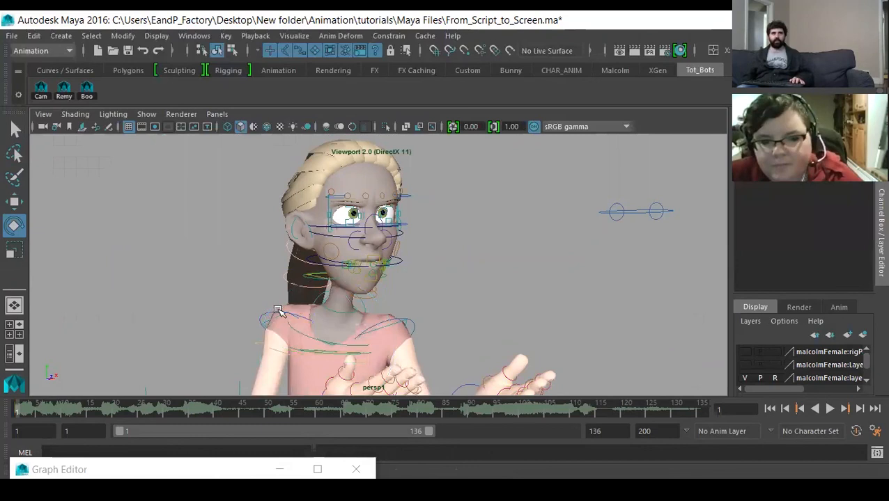
# Readjust the right upper arm control to about X 23.214, Y -15.094, Z -8.172
pyautogui.click(268, 315)
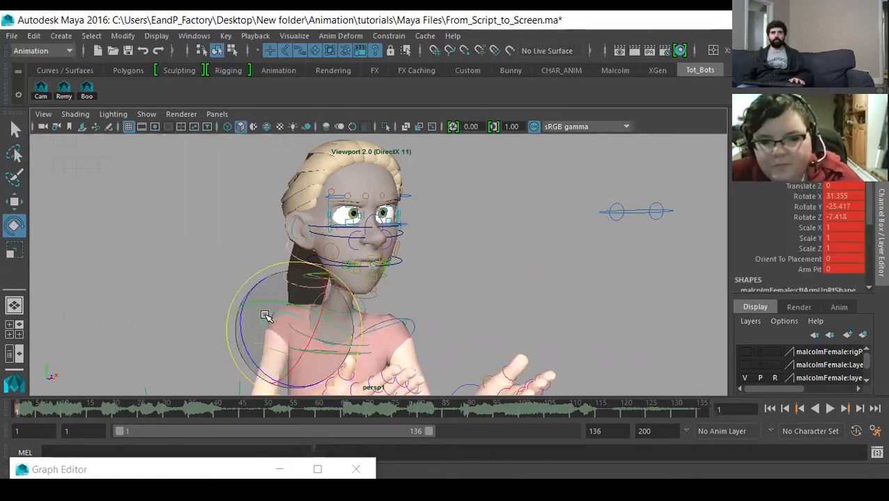
pyautogui.moveTo(284, 326); pyautogui.dragTo(277, 335)
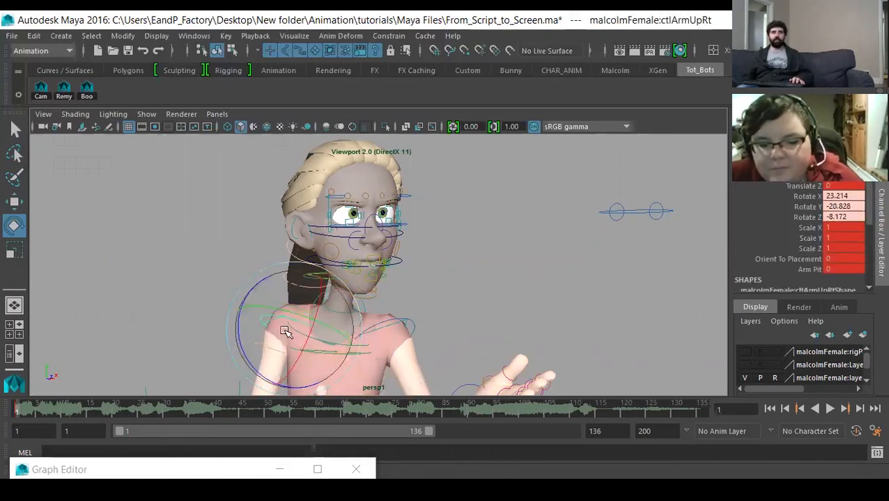
pyautogui.moveTo(331, 332); pyautogui.dragTo(328, 329)
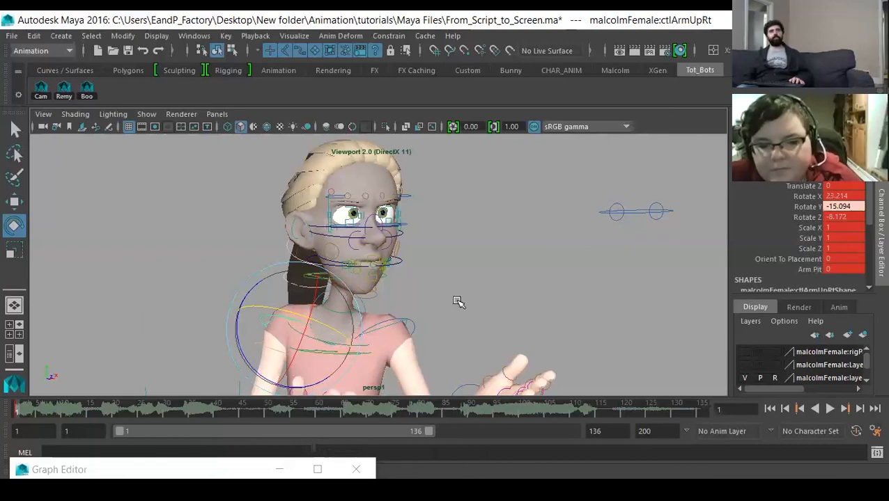
pyautogui.click(198, 137)
# Switch to the persp camera and examine both open hands up close
pyautogui.click(219, 115)
pyautogui.moveTo(239, 129)
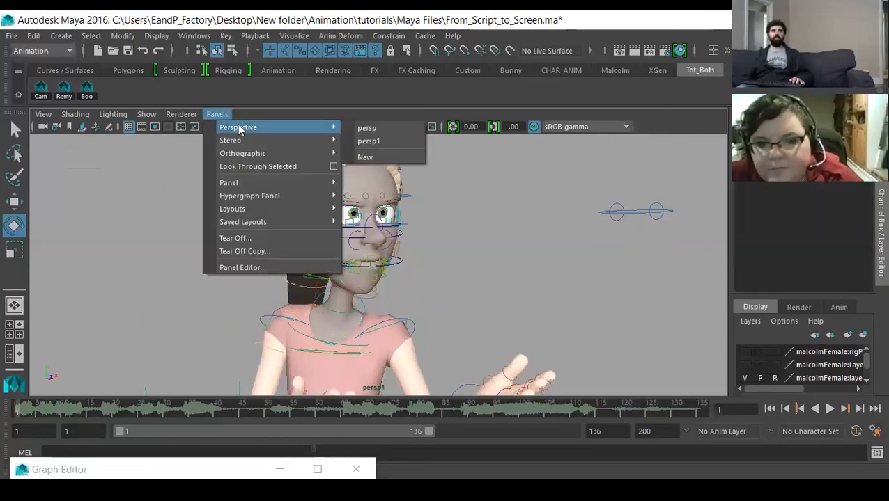
pyautogui.click(382, 128)
pyautogui.keyDown('alt'); pyautogui.moveTo(428, 245); pyautogui.dragTo(434, 274); pyautogui.keyUp('alt')
pyautogui.keyDown('alt'); pyautogui.moveTo(435, 274); pyautogui.dragTo(454, 283, button='right'); pyautogui.keyUp('alt')
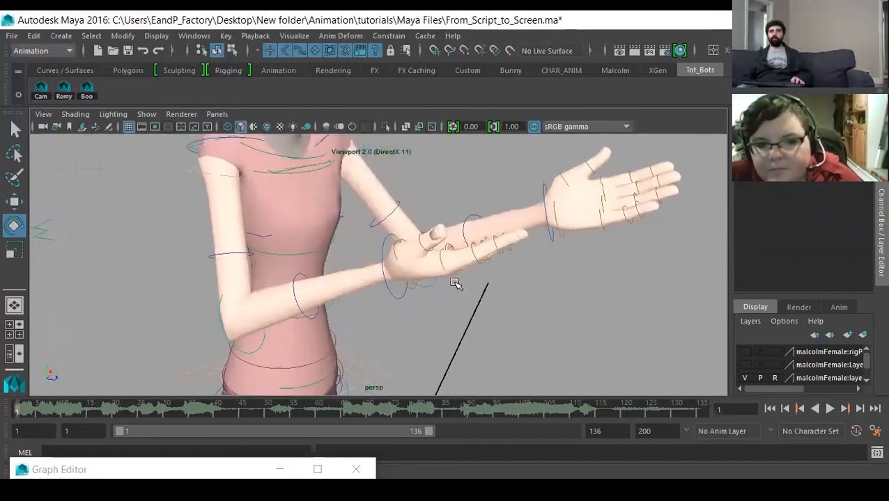
pyautogui.keyDown('alt'); pyautogui.moveTo(454, 284); pyautogui.dragTo(407, 335); pyautogui.keyUp('alt')
pyautogui.keyDown('alt'); pyautogui.moveTo(407, 335); pyautogui.dragTo(449, 341, button='right'); pyautogui.keyUp('alt')
pyautogui.keyDown('alt'); pyautogui.moveTo(449, 341); pyautogui.dragTo(398, 320, button='middle'); pyautogui.keyUp('alt')
pyautogui.keyDown('alt'); pyautogui.moveTo(496, 351); pyautogui.dragTo(532, 363); pyautogui.keyUp('alt')
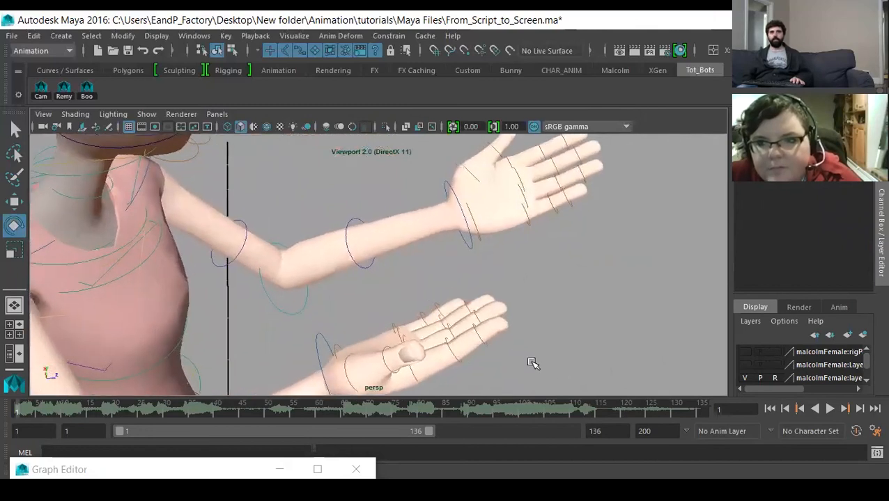
# Select the outermost joint controls of the right hand's four fingers and rotate them together to curl the fingertips
pyautogui.click(318, 335)
pyautogui.click(488, 358)
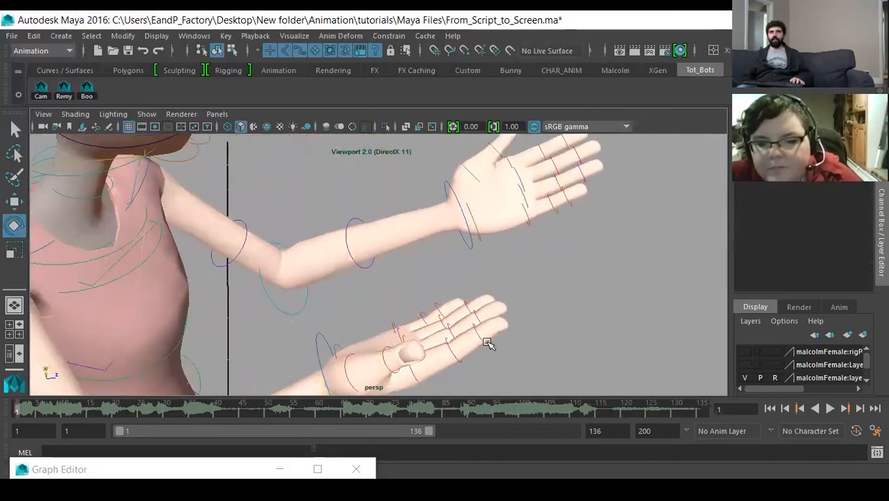
pyautogui.click(486, 342)
pyautogui.press('w')
pyautogui.keyDown('shift'); pyautogui.click(477, 313); pyautogui.keyUp('shift')
pyautogui.keyDown('alt'); pyautogui.moveTo(476, 312); pyautogui.dragTo(451, 337); pyautogui.keyUp('alt')
pyautogui.keyDown('alt'); pyautogui.moveTo(451, 337); pyautogui.dragTo(477, 329, button='right'); pyautogui.keyUp('alt')
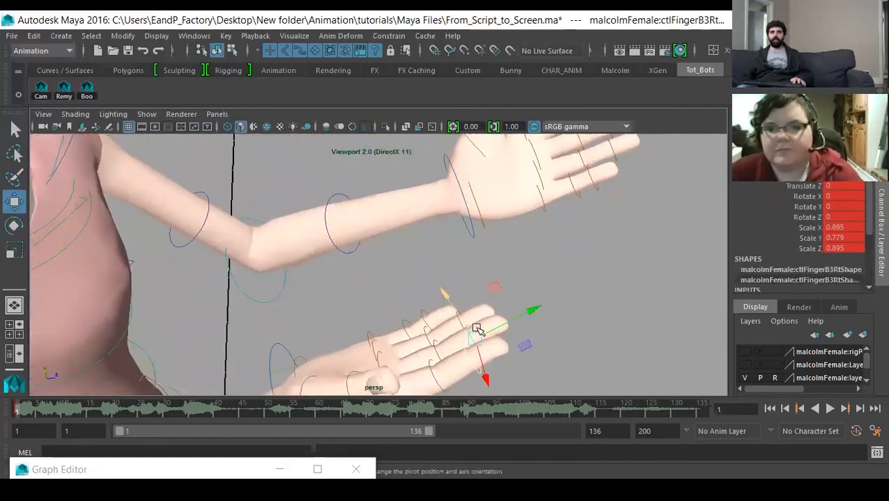
pyautogui.moveTo(458, 316); pyautogui.dragTo(470, 254)
pyautogui.click(456, 324)
pyautogui.press('e')
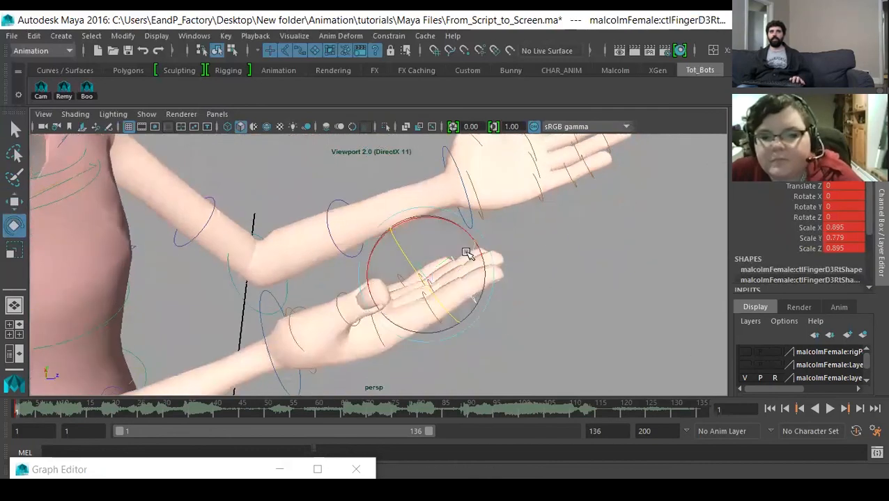
pyautogui.moveTo(446, 225); pyautogui.dragTo(425, 292)
# Select the middle joint controls of the right hand's four fingers and rotate them together to curl the fingers inward
pyautogui.click(442, 321)
pyautogui.click(434, 319)
pyautogui.press('w')
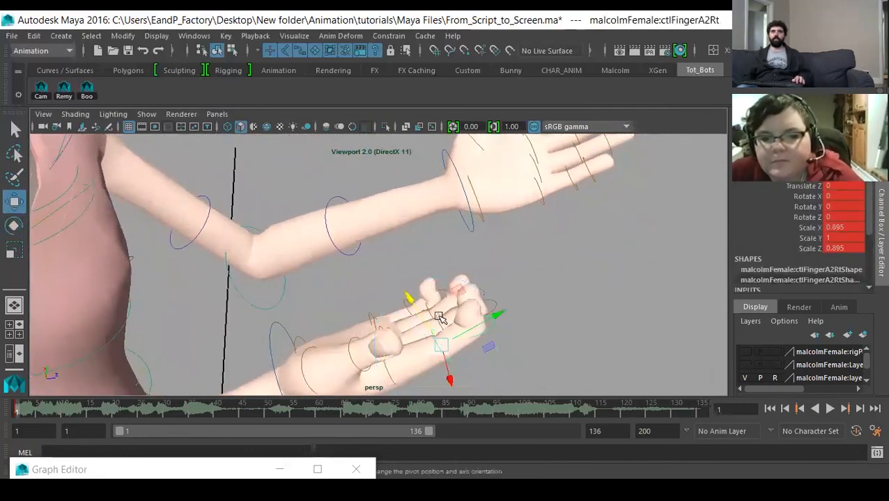
pyautogui.click(428, 308)
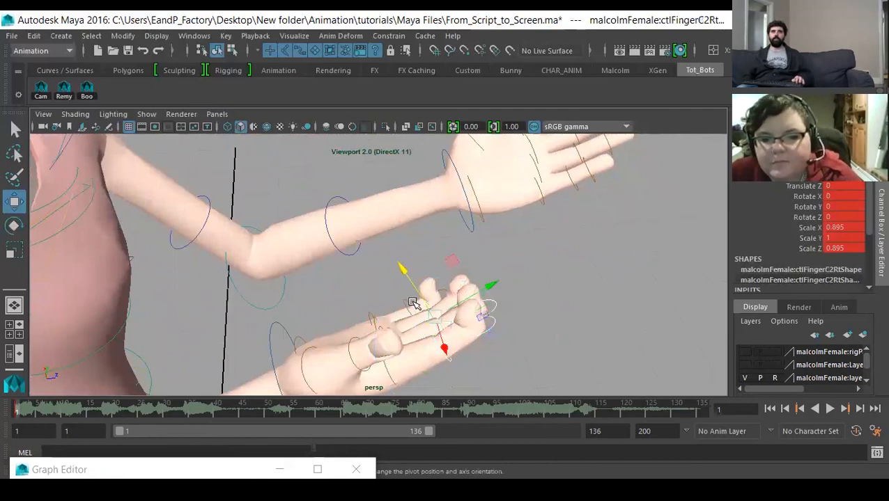
pyautogui.press('e')
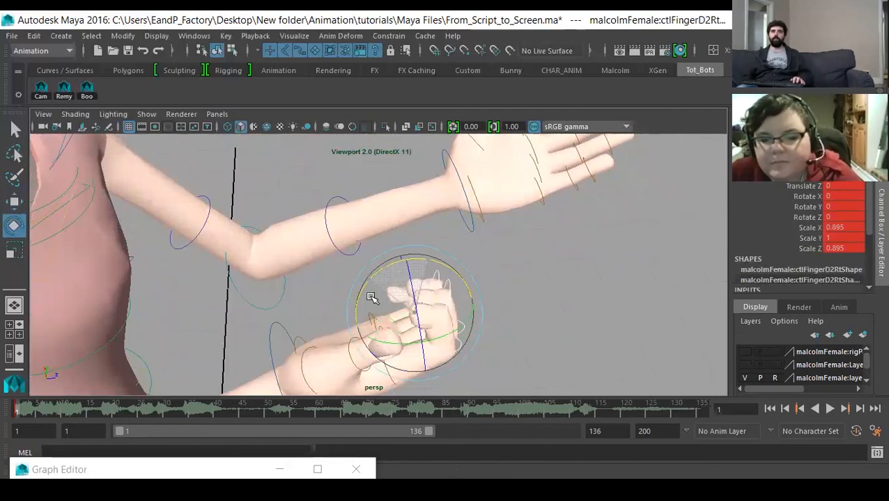
pyautogui.keyDown('alt'); pyautogui.moveTo(432, 380); pyautogui.dragTo(415, 325); pyautogui.keyUp('alt')
# Rotate the base joint controls of the right hand's fingers to about X 55.105 to close the fingers into a fist
pyautogui.click(361, 256)
pyautogui.click(338, 233)
pyautogui.keyDown('alt'); pyautogui.moveTo(338, 233); pyautogui.dragTo(476, 337); pyautogui.keyUp('alt')
pyautogui.press('w')
pyautogui.click(465, 329)
pyautogui.keyDown('shift'); pyautogui.click(451, 324); pyautogui.keyUp('shift')
pyautogui.press('e')
pyautogui.moveTo(440, 292); pyautogui.dragTo(408, 366)
# Rotate the right thumb in toward the curled fingers and key it at frame 1
pyautogui.keyDown('alt'); pyautogui.moveTo(440, 329); pyautogui.dragTo(592, 331); pyautogui.keyUp('alt')
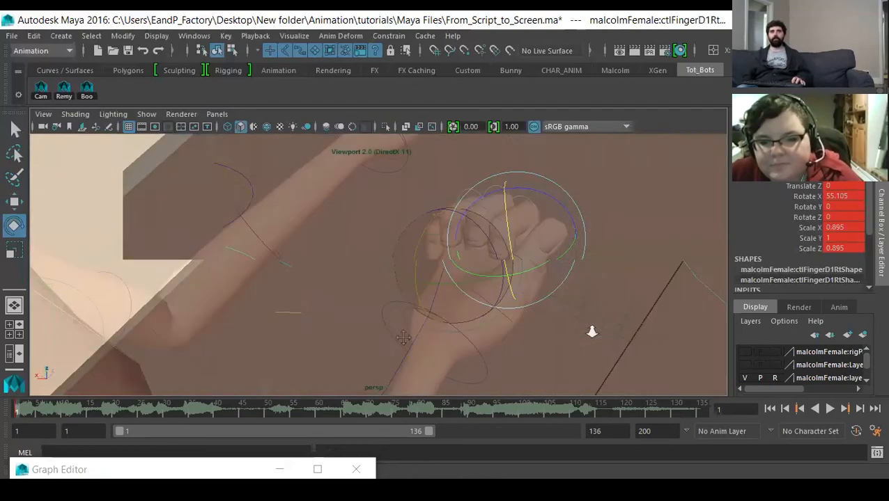
pyautogui.keyDown('alt'); pyautogui.moveTo(591, 332); pyautogui.dragTo(468, 341, button='right'); pyautogui.keyUp('alt')
pyautogui.click(475, 307)
pyautogui.moveTo(475, 307); pyautogui.dragTo(439, 310)
pyautogui.keyDown('alt'); pyautogui.moveTo(439, 310); pyautogui.dragTo(290, 325); pyautogui.keyUp('alt')
pyautogui.click(267, 326)
pyautogui.press('s')
pyautogui.click(472, 278)
pyautogui.keyDown('alt'); pyautogui.moveTo(472, 278); pyautogui.dragTo(355, 282); pyautogui.keyUp('alt')
# Refine the right thumb pose, with its second joint at about X -6.676, Y 31.488, Z -41.311, and key it
pyautogui.click(383, 316)
pyautogui.click(411, 270)
pyautogui.click(353, 240)
pyautogui.press('s')
pyautogui.click(213, 323)
pyautogui.keyDown('alt'); pyautogui.moveTo(355, 282); pyautogui.dragTo(364, 255, button='middle'); pyautogui.keyUp('alt')
pyautogui.press('s')
pyautogui.keyDown('alt'); pyautogui.moveTo(457, 295); pyautogui.dragTo(442, 323); pyautogui.keyUp('alt')
pyautogui.keyDown('alt'); pyautogui.moveTo(442, 323); pyautogui.dragTo(465, 280, button='middle'); pyautogui.keyUp('alt')
pyautogui.press('s')
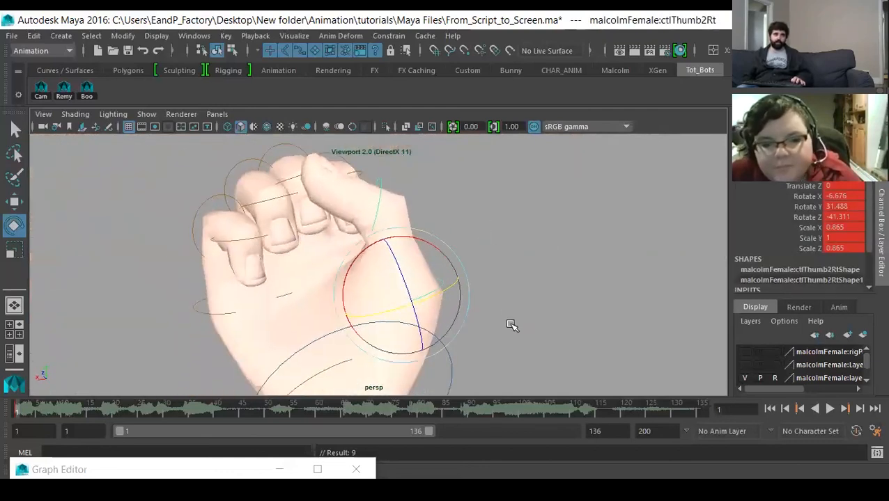
# Try rotating the right palm control ctlHandD1Rt to about X 13.135, Y 24.383, Z 5.346
pyautogui.click(339, 362)
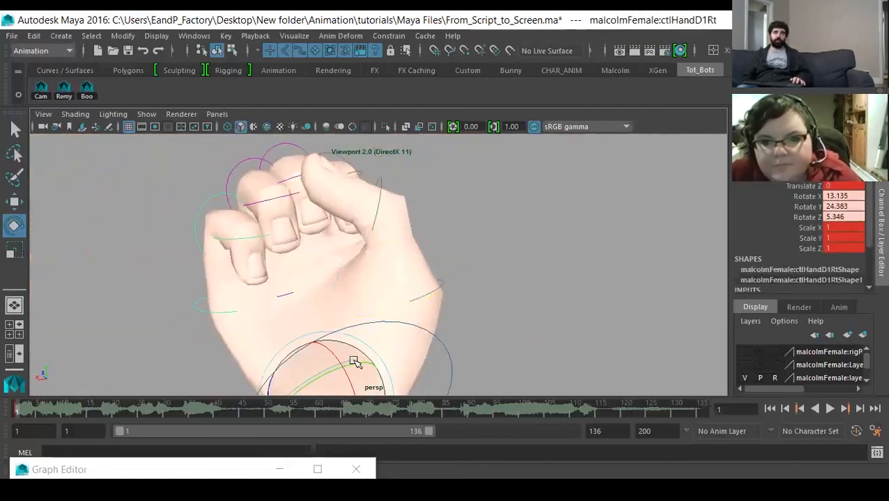
pyautogui.hotkey('ctrl', 'z')
pyautogui.keyDown('alt'); pyautogui.moveTo(402, 286); pyautogui.dragTo(390, 191, button='middle'); pyautogui.keyUp('alt')
pyautogui.keyDown('alt'); pyautogui.moveTo(450, 238); pyautogui.dragTo(454, 321, button='middle'); pyautogui.keyUp('alt')
# Refine the right fist's finger and thumb controls from several angles and key them at frame 1
pyautogui.keyDown('alt'); pyautogui.moveTo(454, 321); pyautogui.dragTo(249, 264); pyautogui.keyUp('alt')
pyautogui.click(509, 324)
pyautogui.click(317, 235)
pyautogui.keyDown('alt'); pyautogui.moveTo(318, 235); pyautogui.dragTo(392, 241); pyautogui.keyUp('alt')
pyautogui.keyDown('alt'); pyautogui.moveTo(369, 306); pyautogui.dragTo(295, 307); pyautogui.keyUp('alt')
pyautogui.press('s')
pyautogui.click(258, 318)
pyautogui.click(273, 321)
pyautogui.keyDown('alt'); pyautogui.moveTo(348, 339); pyautogui.dragTo(399, 367); pyautogui.keyUp('alt')
pyautogui.press('s')
pyautogui.click(242, 316)
# Rotate the right hand control to turn the fist at the wrist and key it at frame 1
pyautogui.click(321, 363)
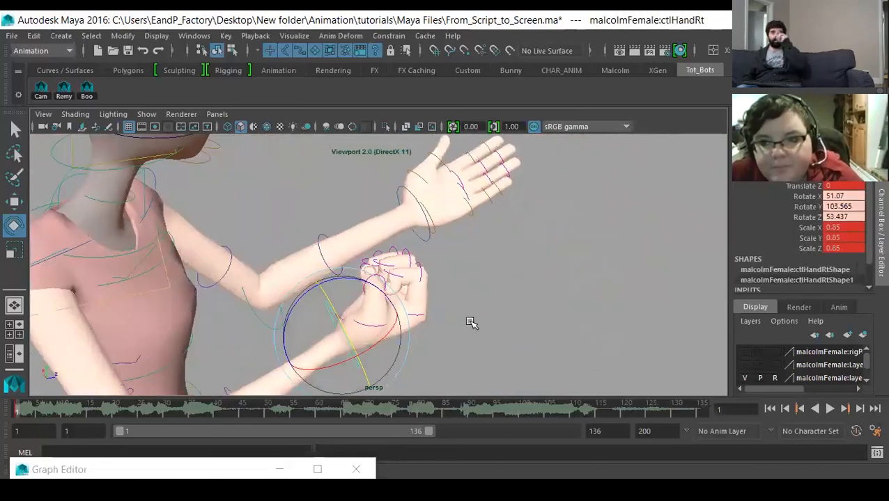
pyautogui.keyDown('alt'); pyautogui.moveTo(442, 322); pyautogui.dragTo(315, 302); pyautogui.keyUp('alt')
pyautogui.click(254, 280)
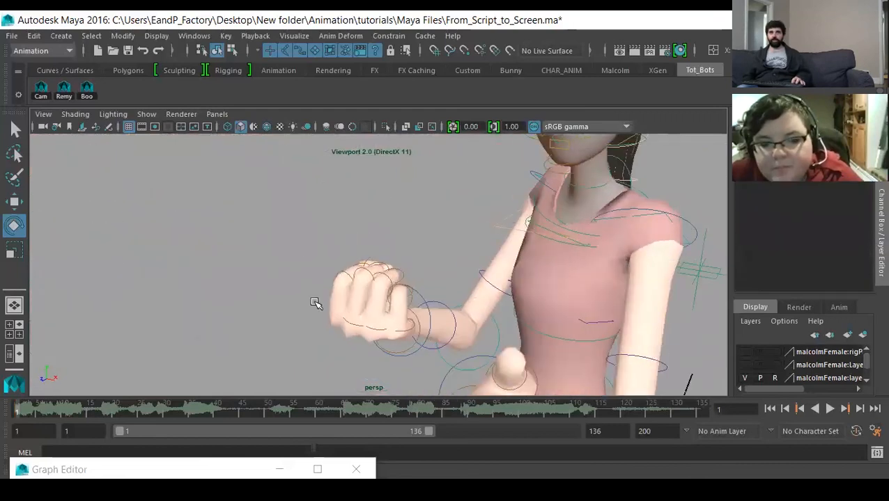
pyautogui.click(429, 317)
pyautogui.keyDown('alt'); pyautogui.moveTo(429, 317); pyautogui.dragTo(428, 311); pyautogui.keyUp('alt')
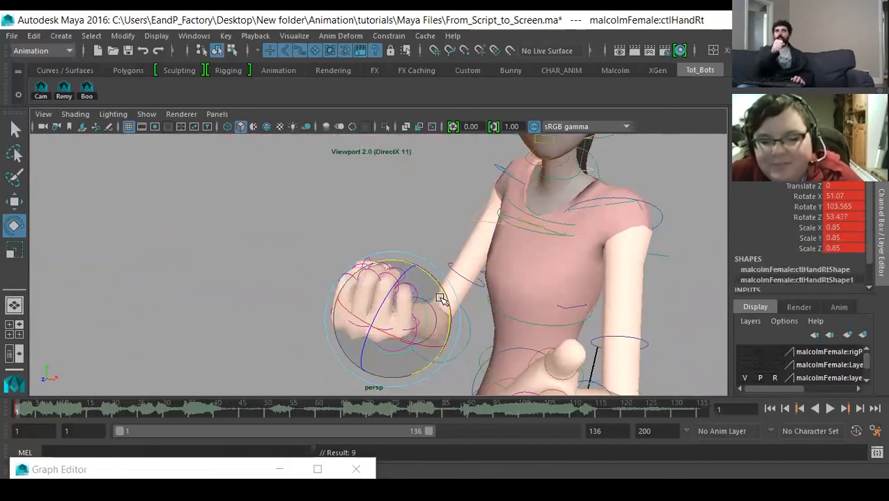
pyautogui.moveTo(449, 294); pyautogui.dragTo(371, 277)
pyautogui.keyDown('alt'); pyautogui.moveTo(411, 280); pyautogui.dragTo(296, 348); pyautogui.keyUp('alt')
pyautogui.press('s')
# Make further small adjustments to the right fist's pose and key each one at frame 1
pyautogui.moveTo(458, 298)
pyautogui.keyDown('alt'); pyautogui.mouseDown()
pyautogui.moveTo(363, 333)
pyautogui.moveTo(397, 272)
pyautogui.moveTo(452, 353)
pyautogui.moveTo(538, 353)
pyautogui.moveTo(530, 333)
pyautogui.moveTo(471, 281)
pyautogui.moveTo(453, 328)
pyautogui.moveTo(476, 345)
pyautogui.moveTo(491, 293)
pyautogui.moveTo(369, 303)
pyautogui.moveTo(432, 277)
pyautogui.moveTo(486, 296)
pyautogui.moveTo(479, 316)
pyautogui.moveTo(472, 295)
pyautogui.mouseUp(); pyautogui.keyUp('alt')
pyautogui.click(481, 277)
pyautogui.keyDown('alt'); pyautogui.moveTo(473, 295); pyautogui.dragTo(459, 280, button='middle'); pyautogui.keyUp('alt')
pyautogui.press('s')
pyautogui.moveTo(503, 313)
pyautogui.mouseDown()
pyautogui.moveTo(496, 309)
pyautogui.moveTo(515, 307)
pyautogui.mouseUp()
pyautogui.keyDown('alt'); pyautogui.moveTo(515, 306); pyautogui.dragTo(420, 264, button='middle'); pyautogui.keyUp('alt')
pyautogui.press('s')
# Select the outermost joint controls of the left hand's four fingers and rotate them to about X 67.879
pyautogui.keyDown('alt'); pyautogui.moveTo(421, 264); pyautogui.dragTo(566, 331); pyautogui.keyUp('alt')
pyautogui.click(500, 230)
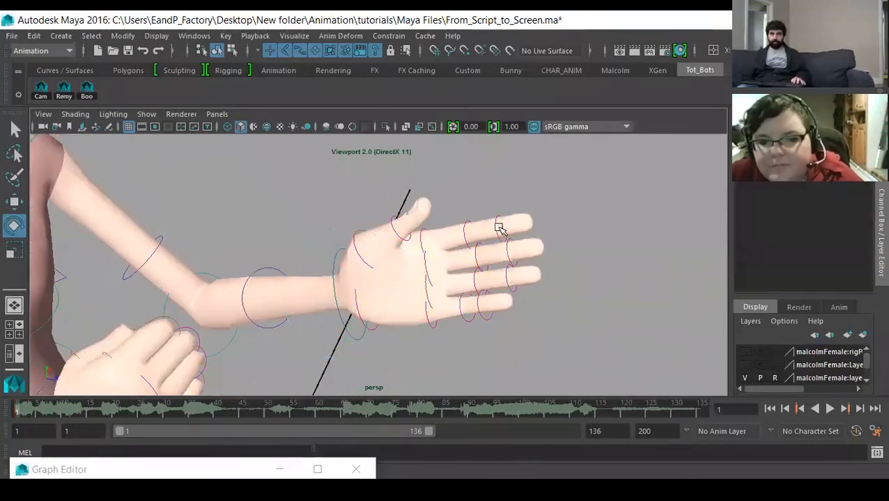
pyautogui.click(499, 230)
pyautogui.press('w')
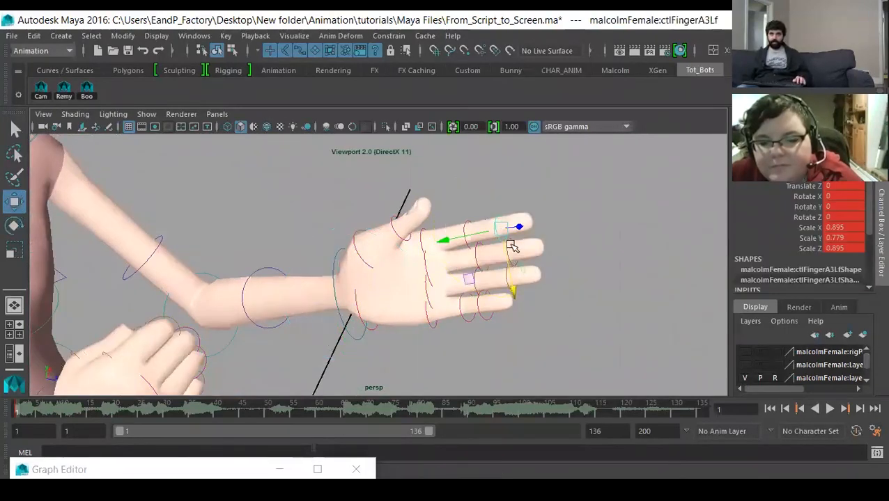
pyautogui.keyDown('shift'); pyautogui.click(493, 317); pyautogui.keyUp('shift')
pyautogui.press('e')
pyautogui.keyDown('alt'); pyautogui.moveTo(496, 313); pyautogui.dragTo(505, 296); pyautogui.keyUp('alt')
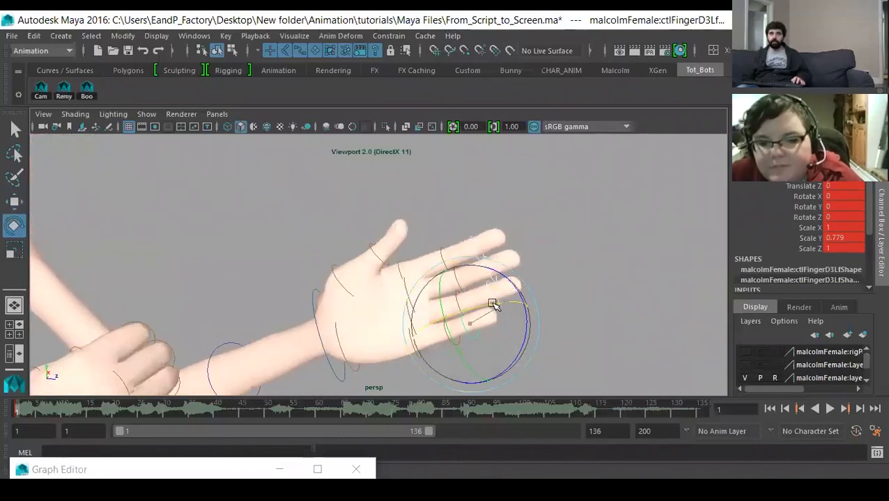
pyautogui.keyDown('alt'); pyautogui.moveTo(452, 319); pyautogui.dragTo(417, 232); pyautogui.keyUp('alt')
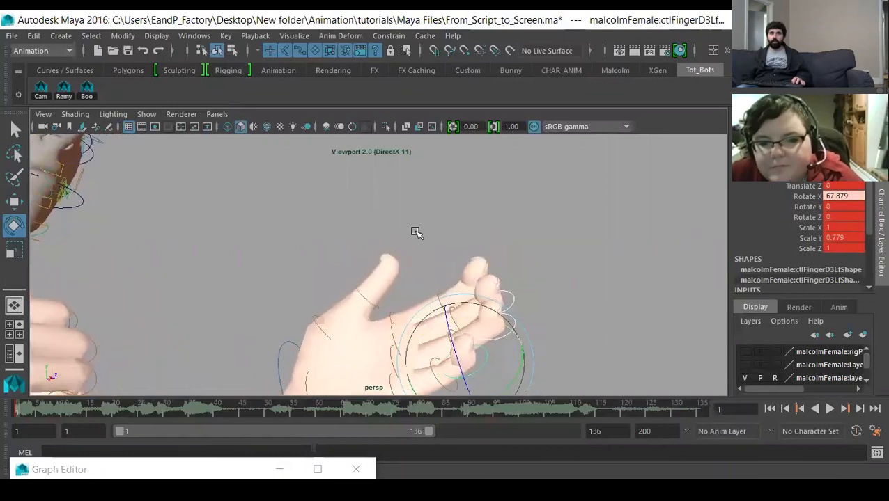
# Select the middle joint controls of the left hand's four fingers and rotate them to about X 57.556
pyautogui.click(438, 273)
pyautogui.click(441, 303)
pyautogui.press('w')
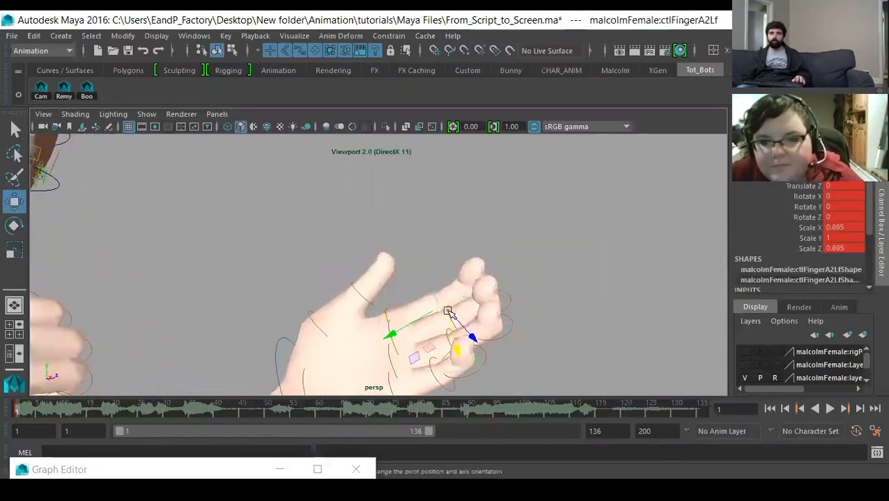
pyautogui.keyDown('alt'); pyautogui.moveTo(387, 352); pyautogui.dragTo(436, 259); pyautogui.keyUp('alt')
pyautogui.click(454, 315)
pyautogui.click(441, 313)
pyautogui.click(448, 344)
pyautogui.press('e')
pyautogui.hotkey('ctrl', 'z')
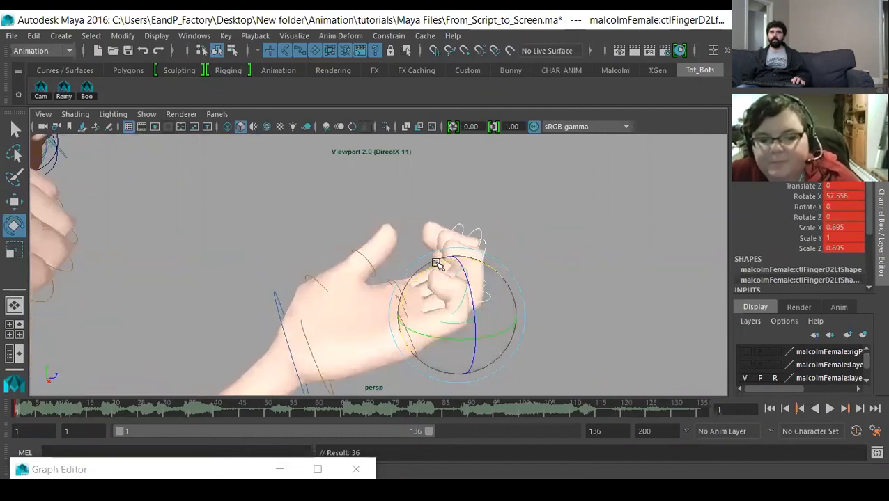
# Select the base joint controls of the left hand's four fingers and rotate them to about X 80.221
pyautogui.click(565, 356)
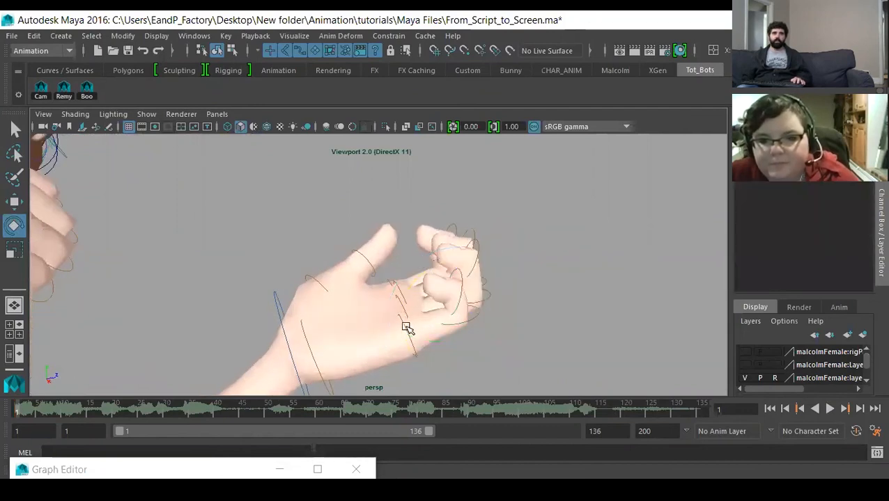
pyautogui.click(404, 299)
pyautogui.press('w')
pyautogui.click(400, 290)
pyautogui.keyDown('shift'); pyautogui.click(390, 278); pyautogui.keyUp('shift')
pyautogui.keyDown('alt'); pyautogui.moveTo(389, 278); pyautogui.dragTo(358, 256); pyautogui.keyUp('alt')
pyautogui.press('e')
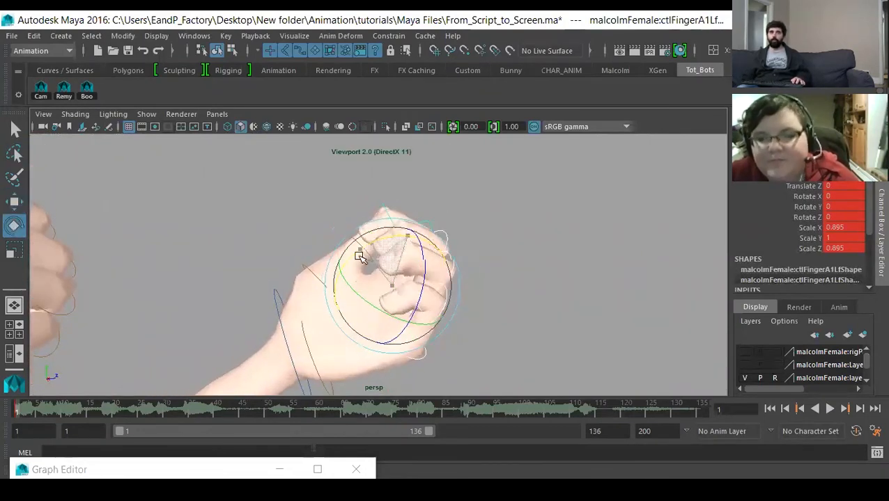
pyautogui.keyDown('alt'); pyautogui.moveTo(421, 311); pyautogui.dragTo(423, 242); pyautogui.keyUp('alt')
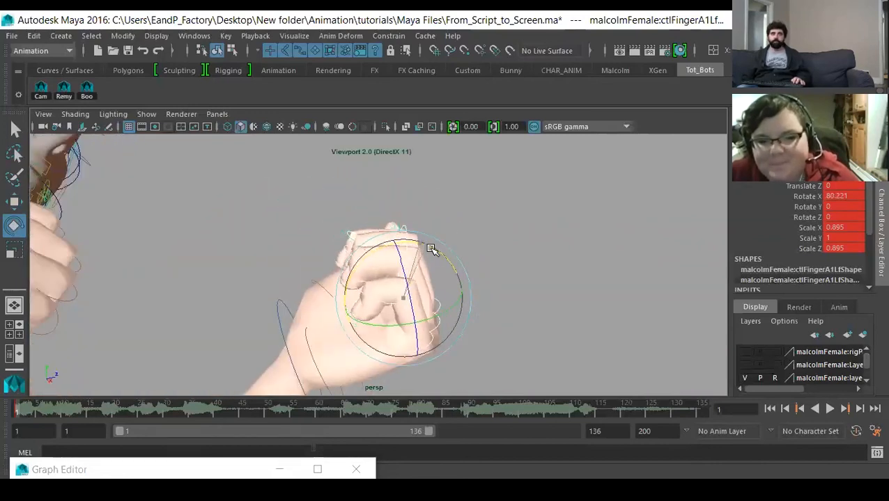
# Select the middle joint controls of the left hand's four fingers, rotate them to about X 84.354 and key them at frame 1
pyautogui.click(501, 317)
pyautogui.click(423, 250)
pyautogui.press('w')
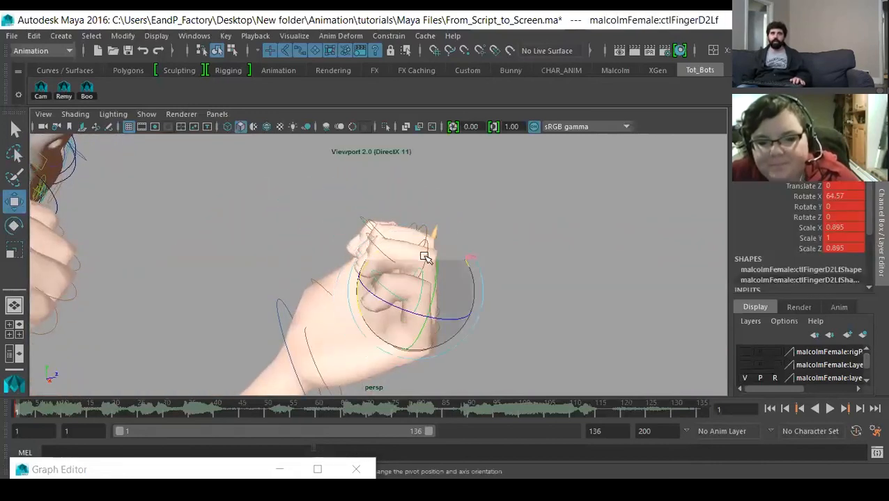
pyautogui.keyDown('alt'); pyautogui.moveTo(413, 284); pyautogui.dragTo(413, 265); pyautogui.keyUp('alt')
pyautogui.click(433, 252)
pyautogui.click(430, 234)
pyautogui.click(418, 219)
pyautogui.press('e')
pyautogui.moveTo(397, 190); pyautogui.dragTo(338, 370)
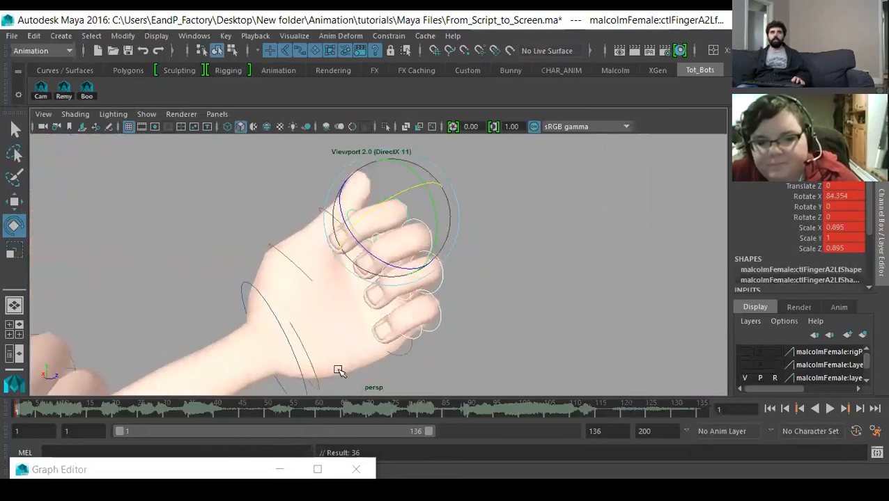
# Rotate the left palm control on the little-finger side to cup the palm into the fist
pyautogui.click(315, 369)
pyautogui.click(312, 370)
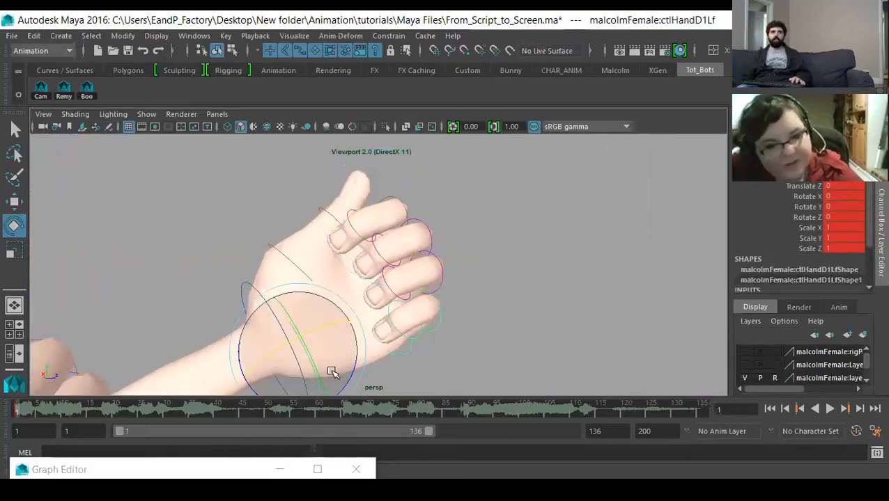
pyautogui.moveTo(305, 379); pyautogui.dragTo(344, 325)
pyautogui.click(488, 311)
pyautogui.click(360, 305)
pyautogui.keyDown('alt'); pyautogui.moveTo(324, 360); pyautogui.dragTo(274, 293); pyautogui.keyUp('alt')
# Rotate a left thumb joint control inward to fold the thumb over the curled fingers and key it at frame 1
pyautogui.click(394, 259)
pyautogui.click(372, 242)
pyautogui.keyDown('alt'); pyautogui.moveTo(438, 368); pyautogui.dragTo(468, 285, button='middle'); pyautogui.keyUp('alt')
pyautogui.keyDown('alt'); pyautogui.moveTo(445, 323); pyautogui.dragTo(417, 334); pyautogui.keyUp('alt')
pyautogui.click(278, 230)
pyautogui.click(318, 249)
pyautogui.moveTo(343, 302); pyautogui.dragTo(327, 343)
pyautogui.press('s')
# Adjust the remaining left thumb joint so the thumb rests against the fist, and key it at frame 1
pyautogui.keyDown('alt'); pyautogui.moveTo(292, 240); pyautogui.dragTo(240, 222); pyautogui.keyUp('alt')
pyautogui.click(241, 222)
pyautogui.click(344, 247)
pyautogui.press('s')
pyautogui.moveTo(401, 290); pyautogui.dragTo(401, 291)
pyautogui.moveTo(327, 292)
pyautogui.keyDown('alt'); pyautogui.mouseDown()
pyautogui.moveTo(286, 304)
pyautogui.moveTo(321, 290)
pyautogui.mouseUp(); pyautogui.keyUp('alt')
pyautogui.click(271, 302)
pyautogui.keyDown('alt'); pyautogui.moveTo(272, 302); pyautogui.dragTo(265, 275); pyautogui.keyUp('alt')
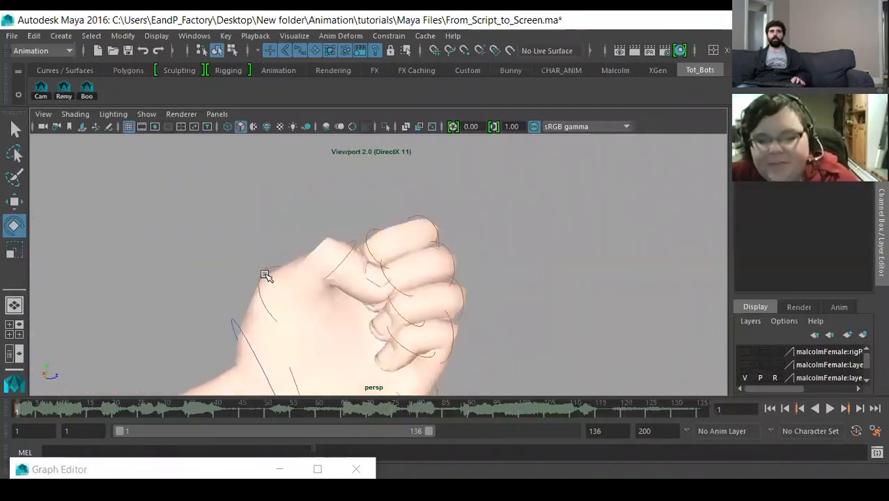
pyautogui.press('s')
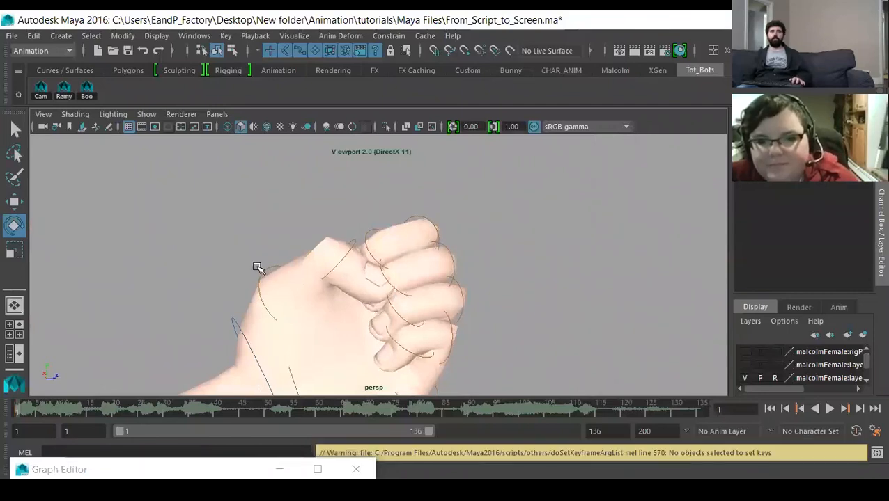
# Rotate the left hand's second thumb control to about X -4.281, Y 17.668, Z -39.477 and key it at frame 1
pyautogui.click(270, 273)
pyautogui.moveTo(270, 273); pyautogui.dragTo(307, 311)
pyautogui.keyDown('alt'); pyautogui.moveTo(390, 343); pyautogui.dragTo(282, 356); pyautogui.keyUp('alt')
pyautogui.press('s')
pyautogui.moveTo(346, 200); pyautogui.dragTo(422, 307)
pyautogui.press('s')
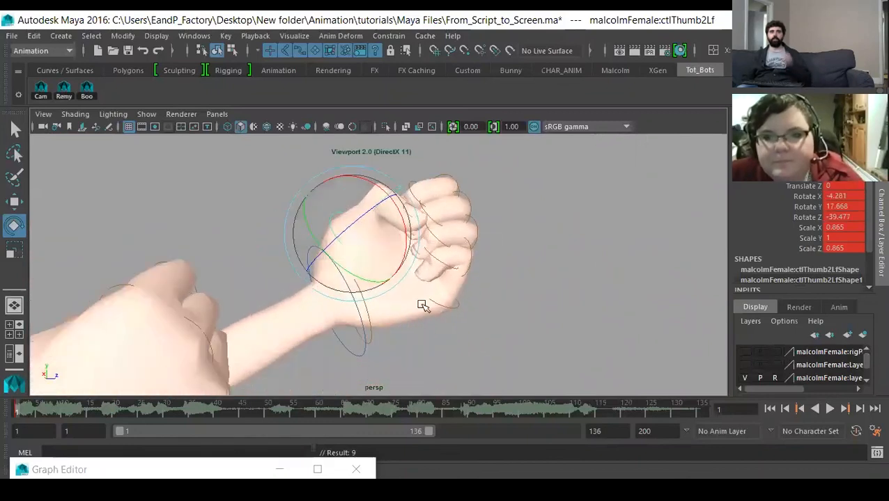
# Select the left hand control at the wrist and key it at frame 1
pyautogui.click(349, 357)
pyautogui.click(353, 353)
pyautogui.keyDown('alt'); pyautogui.moveTo(352, 353); pyautogui.dragTo(388, 296); pyautogui.keyUp('alt')
pyautogui.press('s')
pyautogui.press('s')
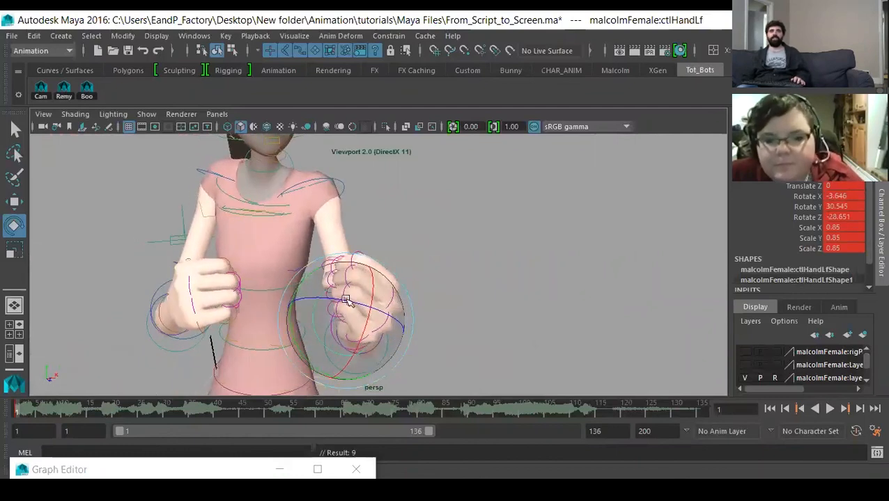
# Rotate the left hand control to about X 5.481, Y -1.052, Z 4.776 to turn the fist at the wrist
pyautogui.moveTo(318, 370); pyautogui.dragTo(564, 313)
pyautogui.press('s')
pyautogui.keyDown('alt'); pyautogui.moveTo(271, 314); pyautogui.dragTo(518, 313); pyautogui.keyUp('alt')
pyautogui.moveTo(399, 318); pyautogui.dragTo(390, 289)
pyautogui.keyDown('alt'); pyautogui.moveTo(390, 289); pyautogui.dragTo(448, 357, button='middle'); pyautogui.keyUp('alt')
pyautogui.keyDown('alt'); pyautogui.moveTo(448, 358); pyautogui.dragTo(381, 347, button='right'); pyautogui.keyUp('alt')
pyautogui.keyDown('alt'); pyautogui.moveTo(381, 347); pyautogui.dragTo(395, 318, button='middle'); pyautogui.keyUp('alt')
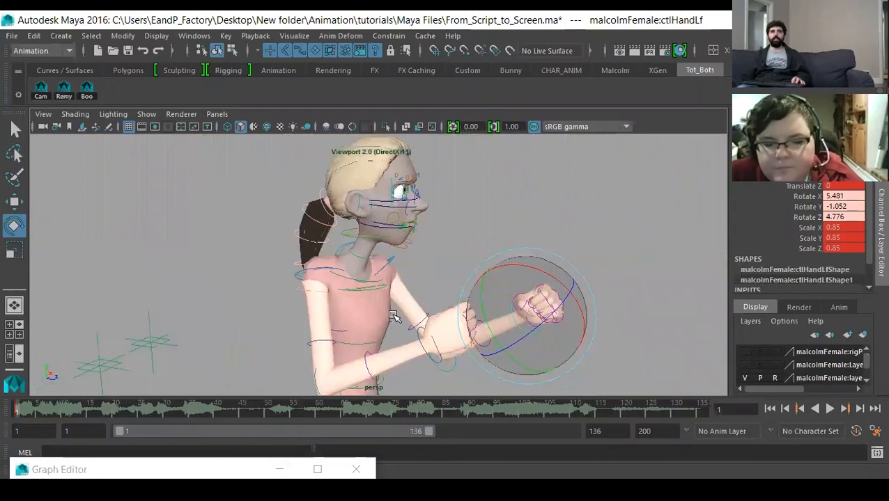
# Set Rotate X, Y and Z of the right shoulder control to 0 and clear the selection
pyautogui.keyDown('alt'); pyautogui.moveTo(313, 324); pyautogui.dragTo(294, 339); pyautogui.keyUp('alt')
pyautogui.click(294, 339)
pyautogui.keyDown('alt'); pyautogui.moveTo(350, 312); pyautogui.dragTo(196, 293); pyautogui.keyUp('alt')
pyautogui.keyDown('alt'); pyautogui.moveTo(196, 293); pyautogui.dragTo(220, 288, button='right'); pyautogui.keyUp('alt')
pyautogui.keyDown('alt'); pyautogui.moveTo(220, 288); pyautogui.dragTo(278, 258); pyautogui.keyUp('alt')
pyautogui.click(304, 224)
pyautogui.moveTo(836, 197); pyautogui.dragTo(837, 218)
pyautogui.write('0')
pyautogui.press('Return')
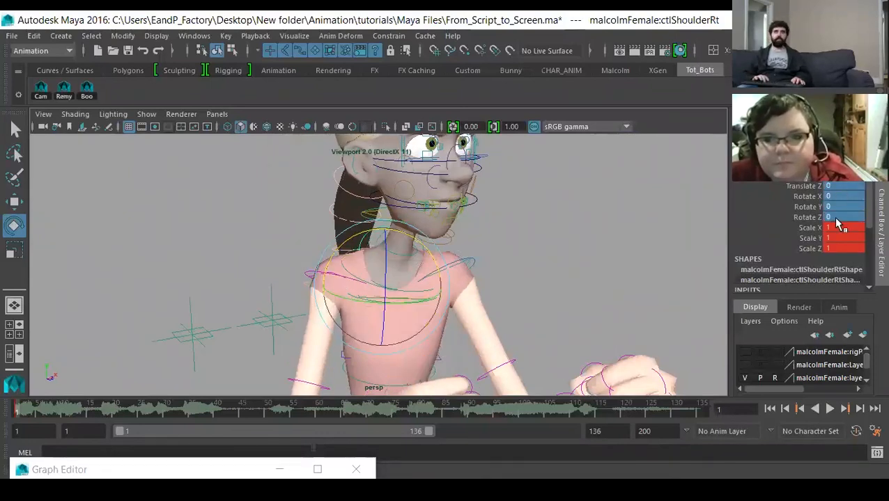
pyautogui.keyDown('alt'); pyautogui.moveTo(353, 335); pyautogui.dragTo(359, 304); pyautogui.keyUp('alt')
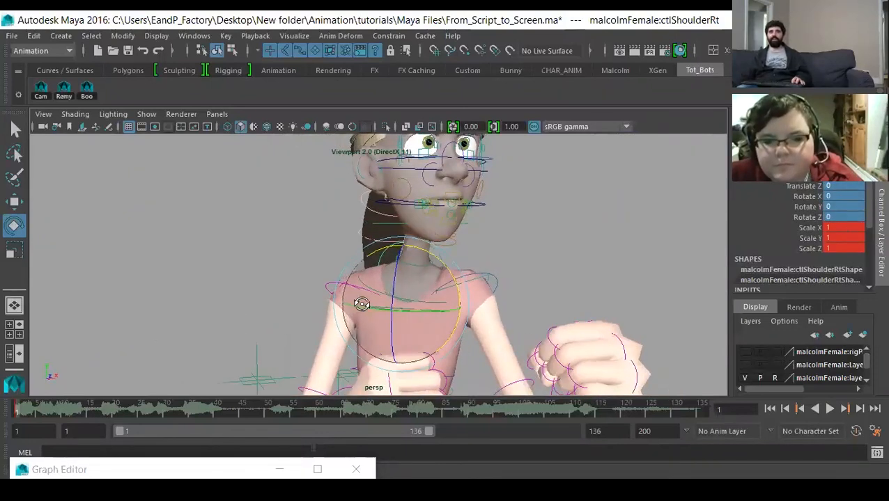
pyautogui.moveTo(446, 264); pyautogui.dragTo(333, 255)
pyautogui.keyDown('alt'); pyautogui.moveTo(333, 255); pyautogui.dragTo(258, 288, button='right'); pyautogui.keyUp('alt')
pyautogui.click(257, 288)
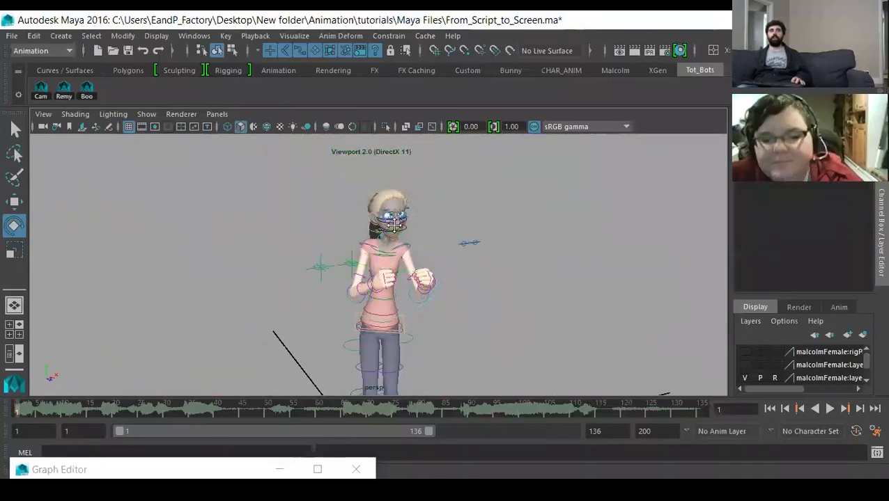
# Look over the whole character with all its controls selected, clear the selection, and switch the viewport to the persp1 camera
pyautogui.keyDown('alt'); pyautogui.moveTo(319, 270); pyautogui.dragTo(319, 215, button='middle'); pyautogui.keyUp('alt')
pyautogui.keyDown('alt'); pyautogui.moveTo(319, 215); pyautogui.dragTo(297, 289, button='right'); pyautogui.keyUp('alt')
pyautogui.moveTo(217, 161); pyautogui.dragTo(321, 289)
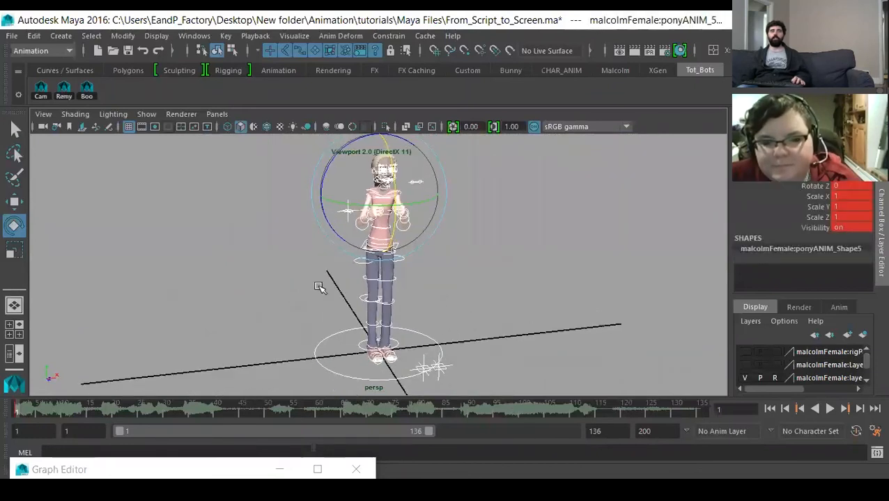
pyautogui.keyDown('alt'); pyautogui.moveTo(217, 289); pyautogui.dragTo(407, 307, button='right'); pyautogui.keyUp('alt')
pyautogui.keyDown('alt'); pyautogui.moveTo(372, 261); pyautogui.dragTo(349, 336, button='middle'); pyautogui.keyUp('alt')
pyautogui.click(262, 256)
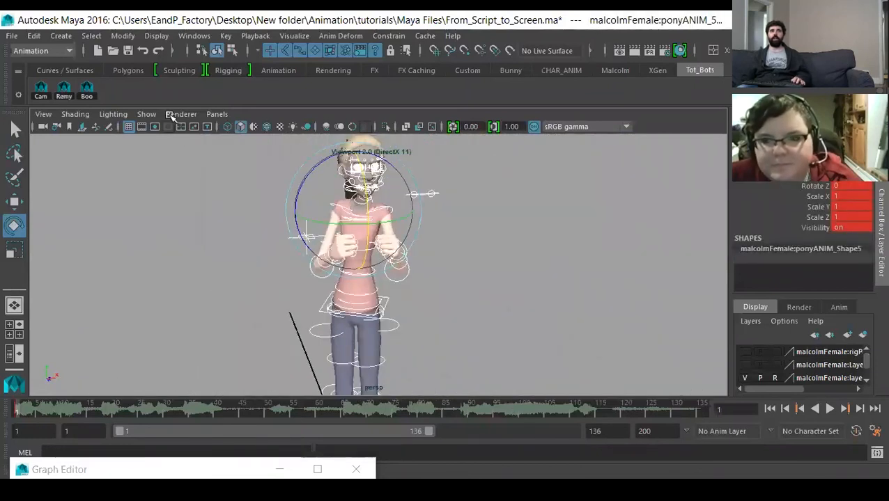
pyautogui.click(217, 114)
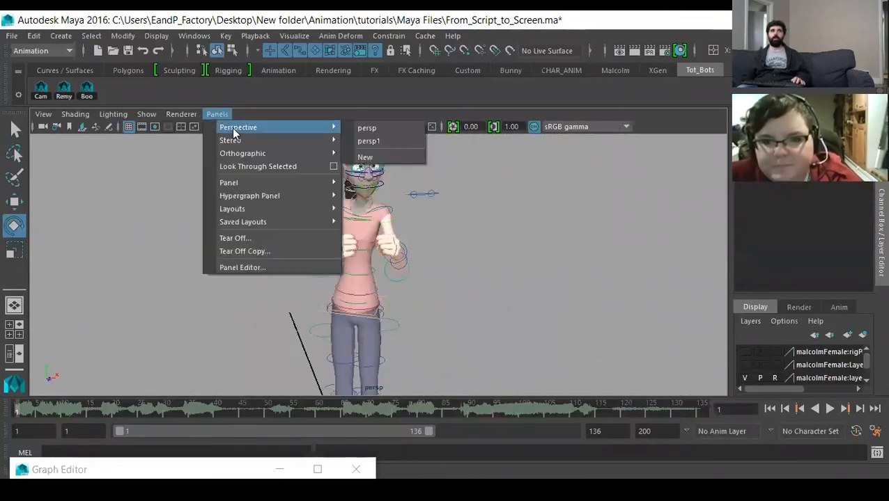
pyautogui.click(375, 141)
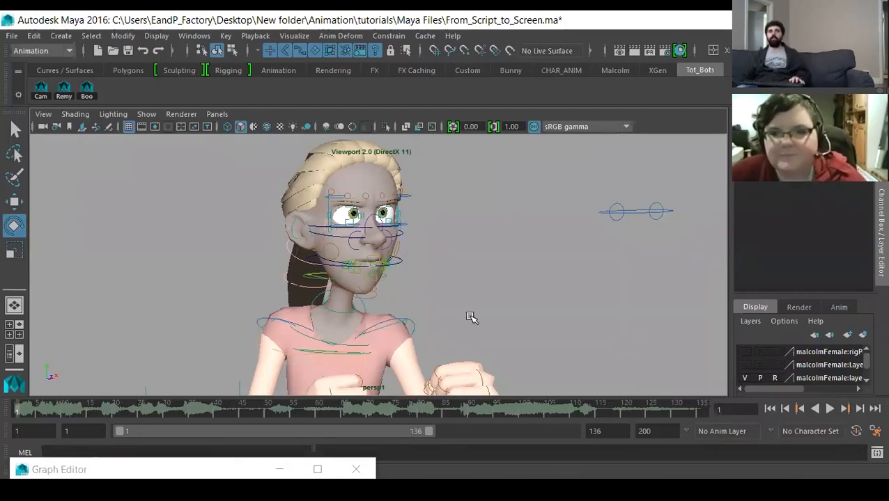
# Try raising the left arm in front of the face with the upper arm control, and undo the rotation
pyautogui.click(411, 323)
pyautogui.moveTo(416, 339); pyautogui.dragTo(383, 297)
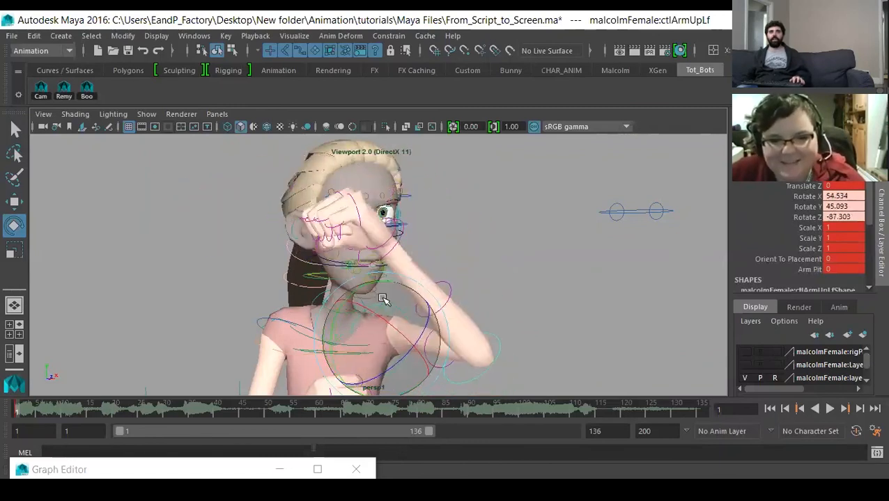
pyautogui.hotkey('ctrl', 'z')
pyautogui.click(476, 329)
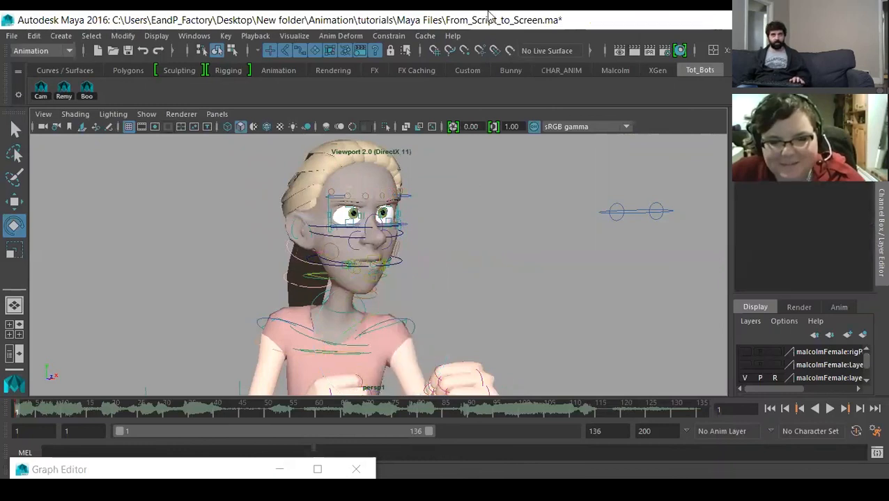
# Switch the viewport to the persp camera and examine the character's pose from other angles
pyautogui.click(217, 114)
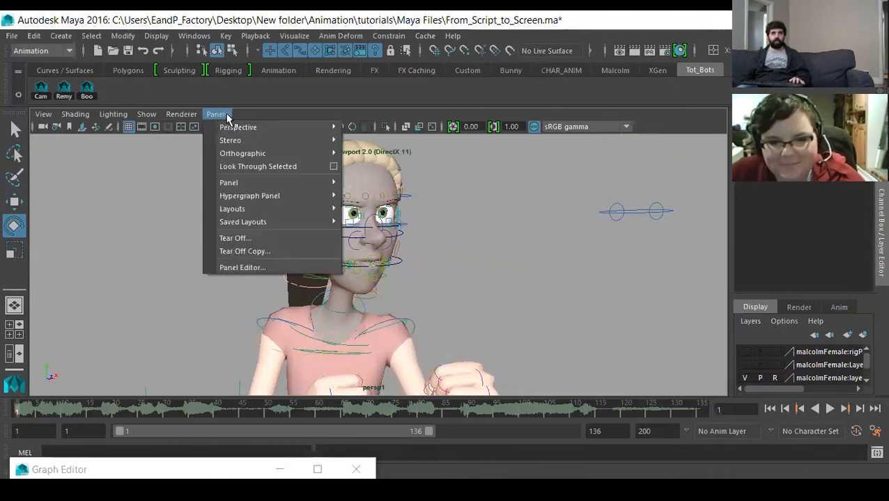
pyautogui.moveTo(247, 126)
pyautogui.click(376, 141)
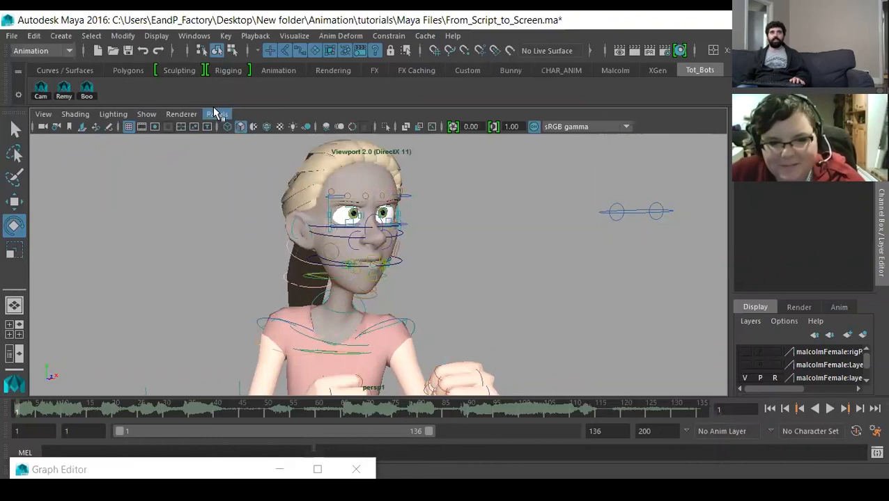
pyautogui.click(217, 114)
pyautogui.moveTo(287, 126)
pyautogui.click(383, 129)
pyautogui.keyDown('alt'); pyautogui.moveTo(419, 276); pyautogui.dragTo(296, 263); pyautogui.keyUp('alt')
pyautogui.keyDown('alt'); pyautogui.moveTo(296, 263); pyautogui.dragTo(515, 341, button='right'); pyautogui.keyUp('alt')
pyautogui.keyDown('alt'); pyautogui.moveTo(515, 341); pyautogui.dragTo(327, 317); pyautogui.keyUp('alt')
pyautogui.keyDown('alt'); pyautogui.moveTo(327, 317); pyautogui.dragTo(317, 349, button='middle'); pyautogui.keyUp('alt')
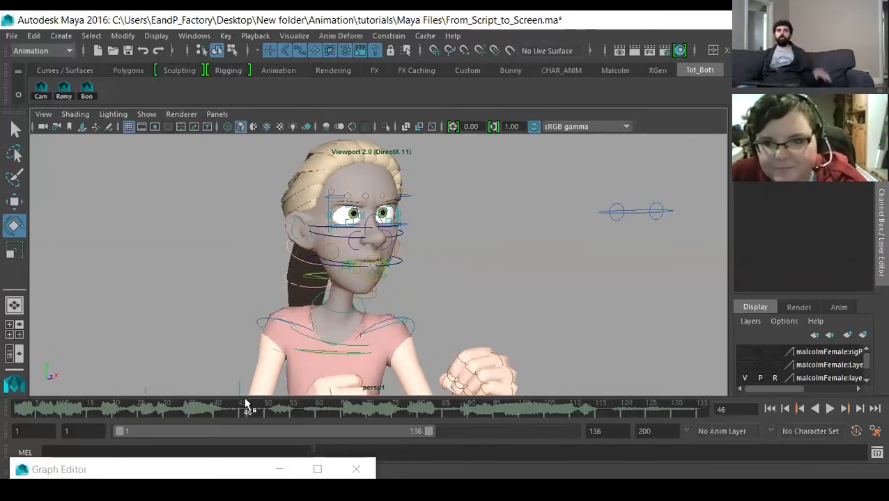
# Play and scrub the dialogue audio along the timeline to examine the timing of its phrases
pyautogui.hotkey('alt', 'v')
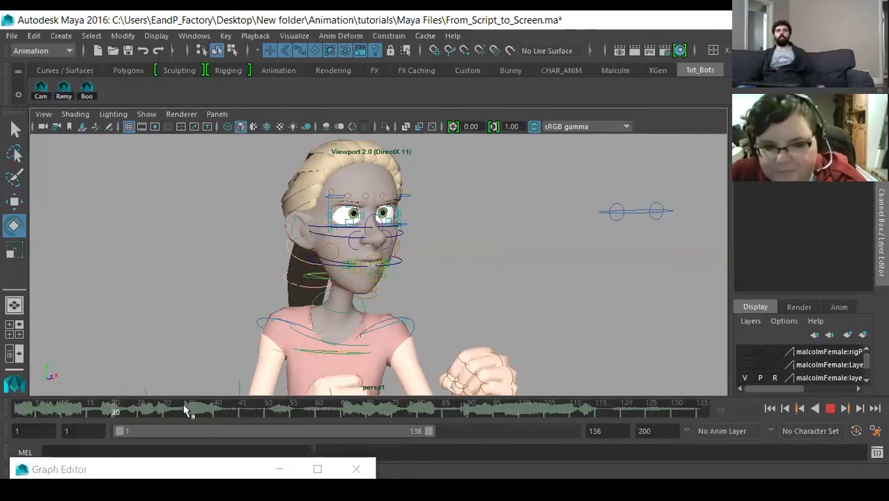
pyautogui.click(266, 412)
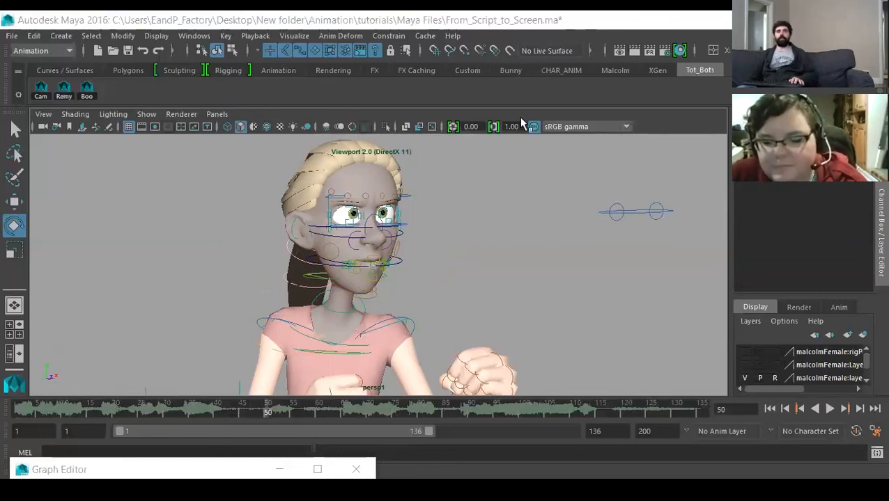
pyautogui.click(21, 414)
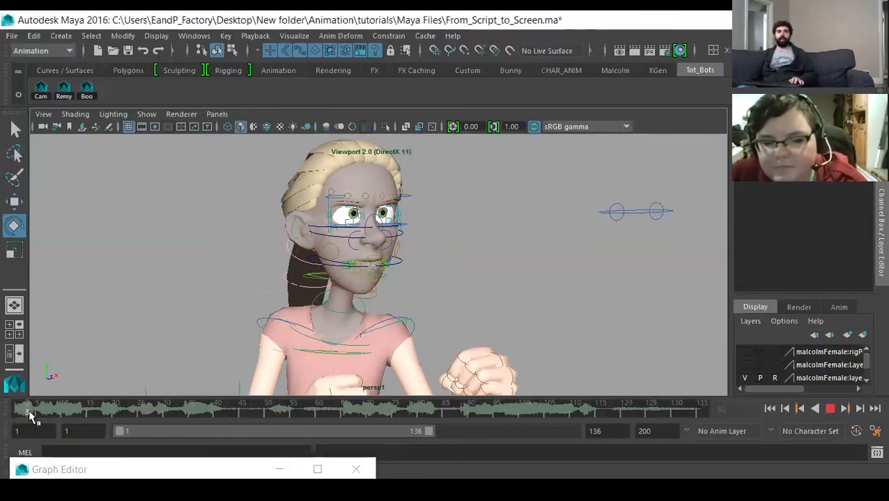
pyautogui.hotkey('alt', 'v')
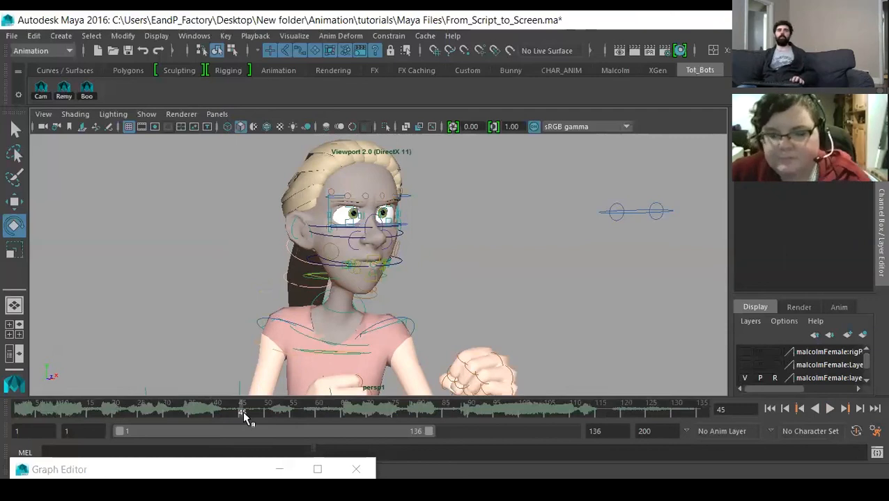
pyautogui.moveTo(268, 409)
pyautogui.mouseDown()
pyautogui.moveTo(295, 411)
pyautogui.moveTo(268, 413)
pyautogui.moveTo(284, 410)
pyautogui.mouseUp()
pyautogui.moveTo(25, 410); pyautogui.dragTo(212, 416)
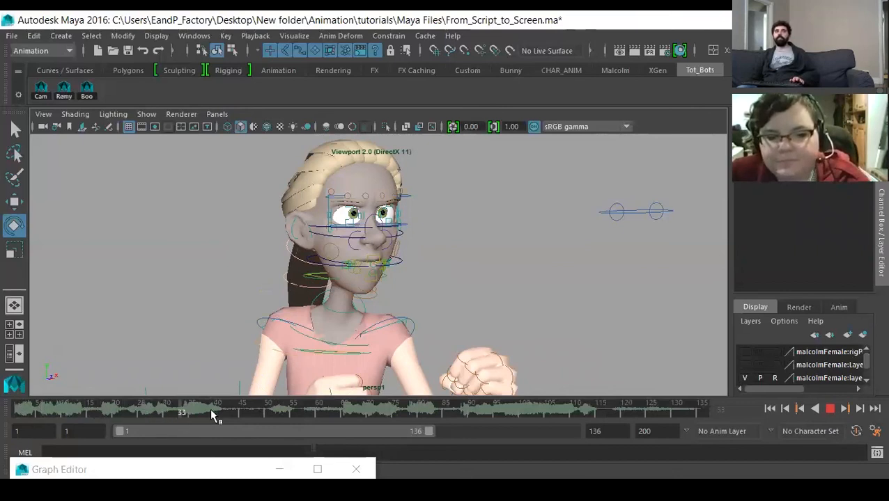
pyautogui.moveTo(99, 416); pyautogui.dragTo(17, 411)
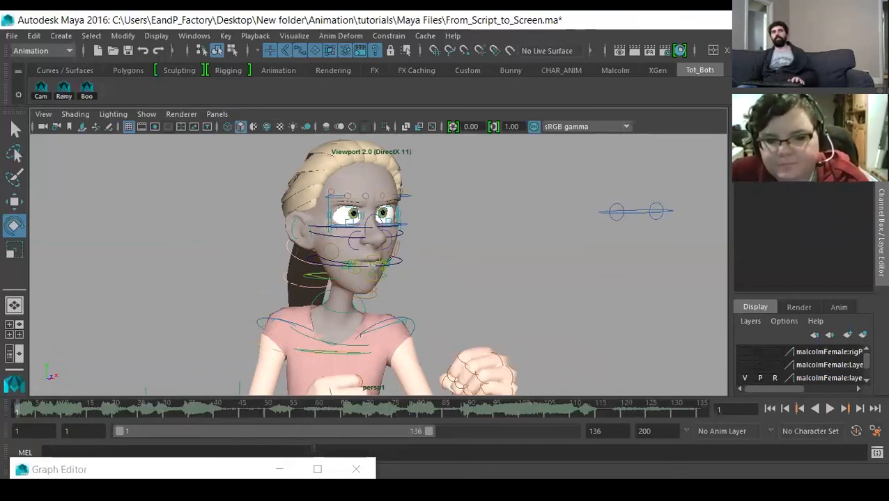
pyautogui.moveTo(244, 415); pyautogui.dragTo(254, 416)
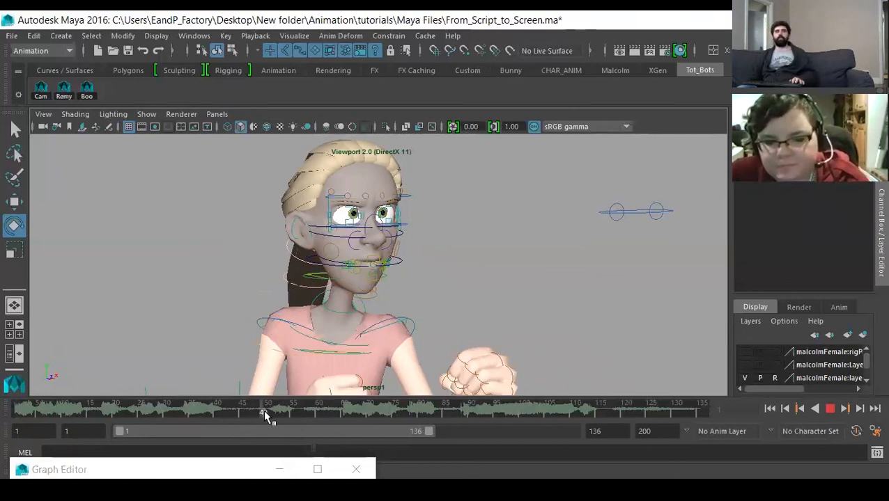
pyautogui.moveTo(312, 416); pyautogui.dragTo(331, 416)
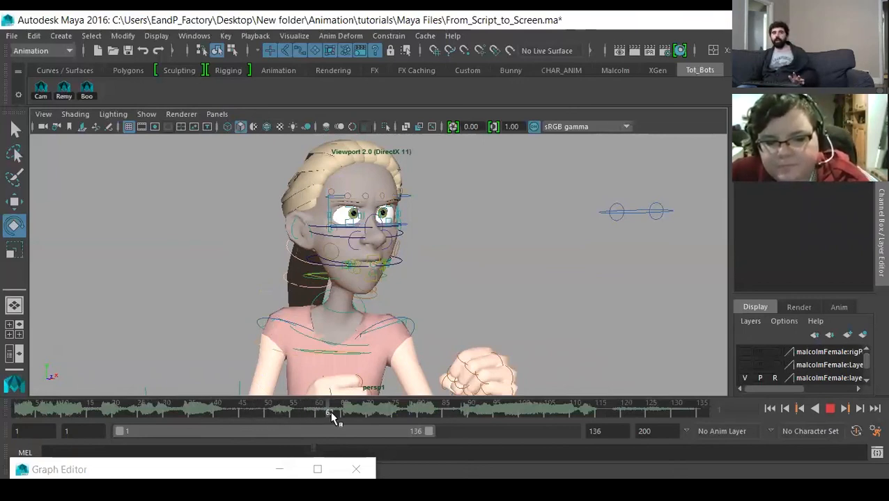
pyautogui.moveTo(437, 414)
pyautogui.mouseDown()
pyautogui.moveTo(219, 412)
pyautogui.moveTo(299, 416)
pyautogui.mouseUp()
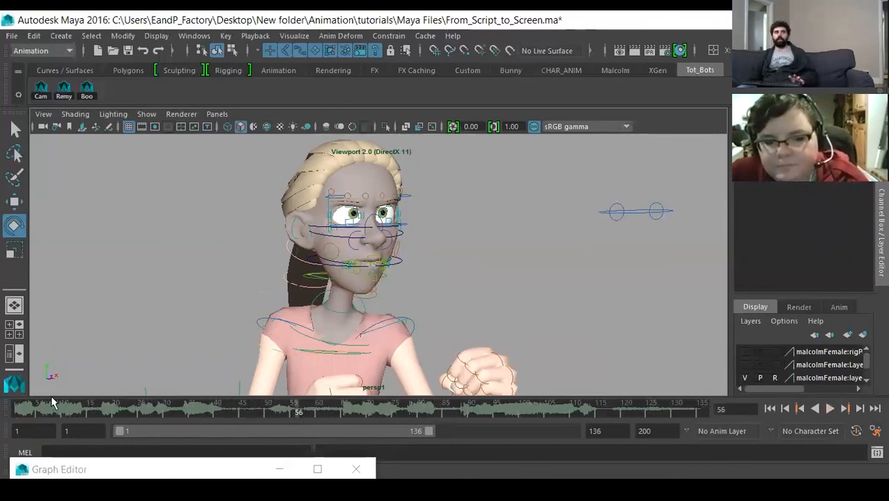
# At frame 52, rotate the lower neck control to about X 26.677, Y -1.296, Z -13.878 and key it
pyautogui.click(276, 414)
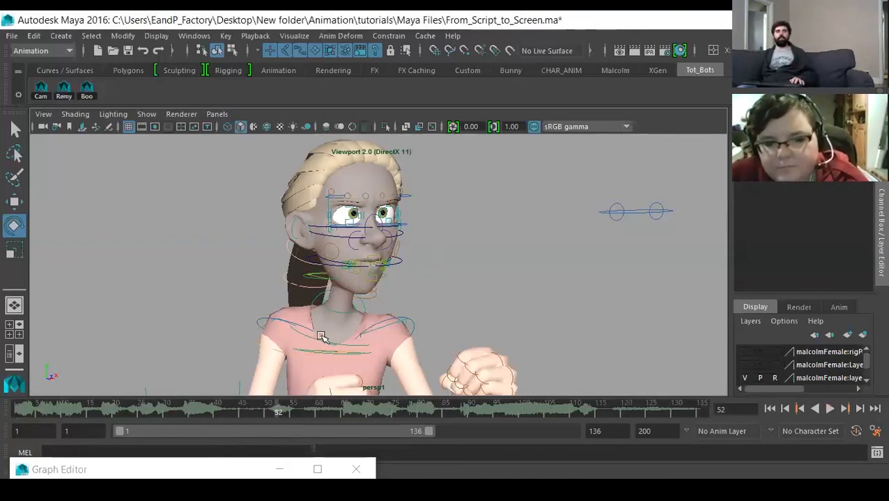
pyautogui.click(357, 345)
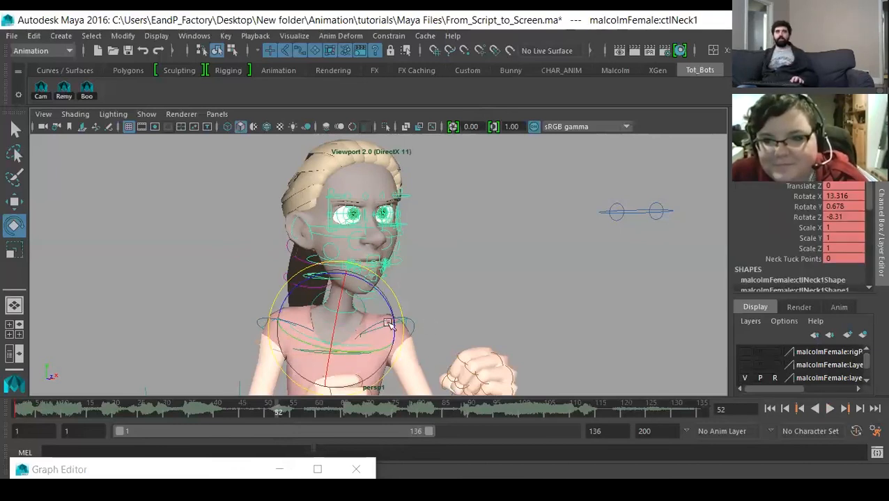
pyautogui.click(308, 339)
pyautogui.click(347, 312)
pyautogui.moveTo(353, 312); pyautogui.dragTo(461, 271)
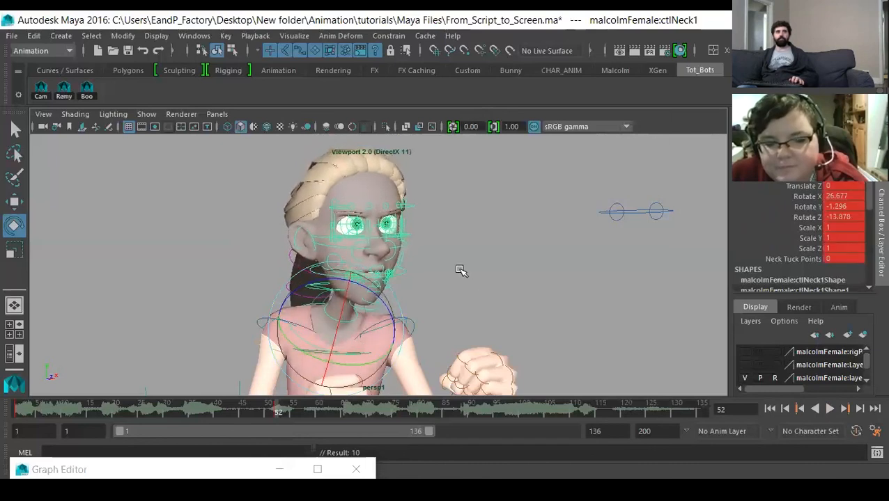
# Try moving the body control at frame 52 in the persp view, check it through the persp1 camera, and undo the move
pyautogui.click(216, 114)
pyautogui.moveTo(232, 133)
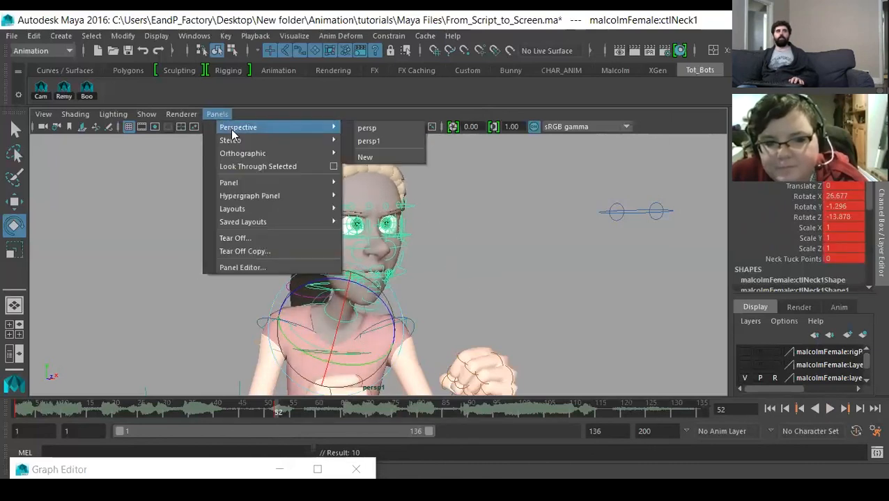
pyautogui.click(364, 130)
pyautogui.keyDown('alt'); pyautogui.moveTo(418, 306); pyautogui.dragTo(412, 287, button='middle'); pyautogui.keyUp('alt')
pyautogui.keyDown('alt'); pyautogui.moveTo(317, 317); pyautogui.dragTo(391, 320); pyautogui.keyUp('alt')
pyautogui.click(353, 291)
pyautogui.click(345, 309)
pyautogui.press('w')
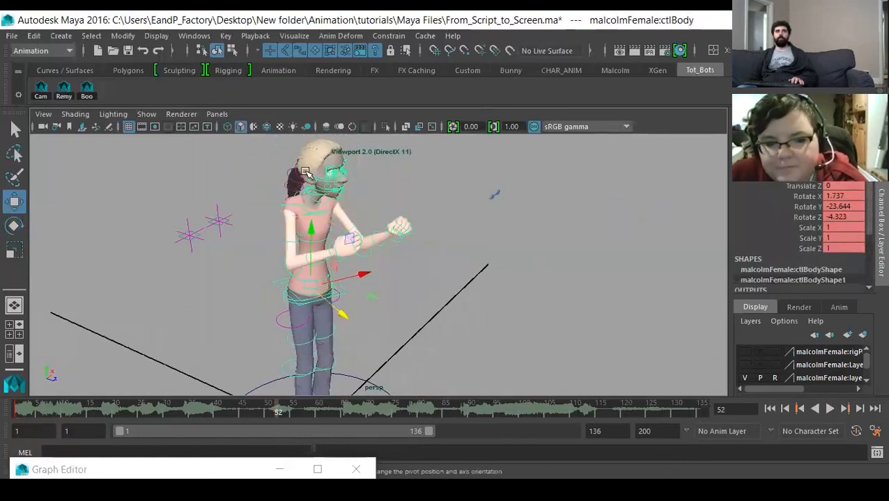
pyautogui.click(217, 114)
pyautogui.moveTo(236, 127)
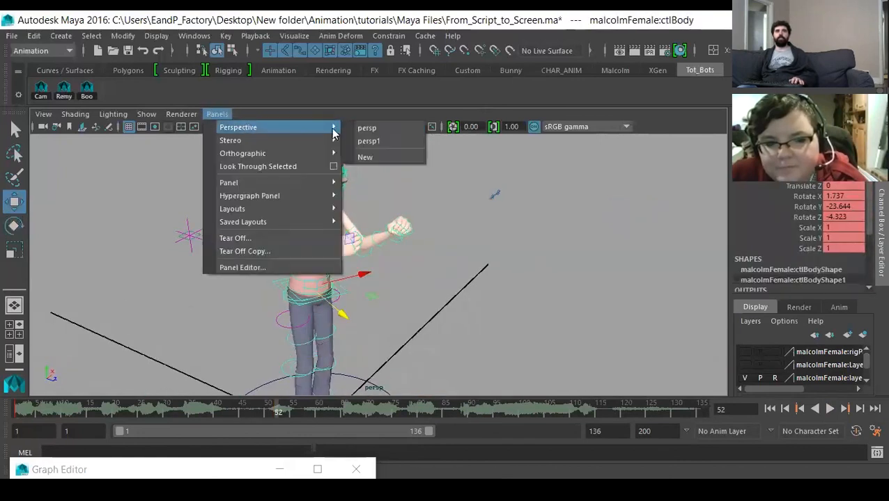
pyautogui.click(373, 140)
pyautogui.hotkey('ctrl', 'z')
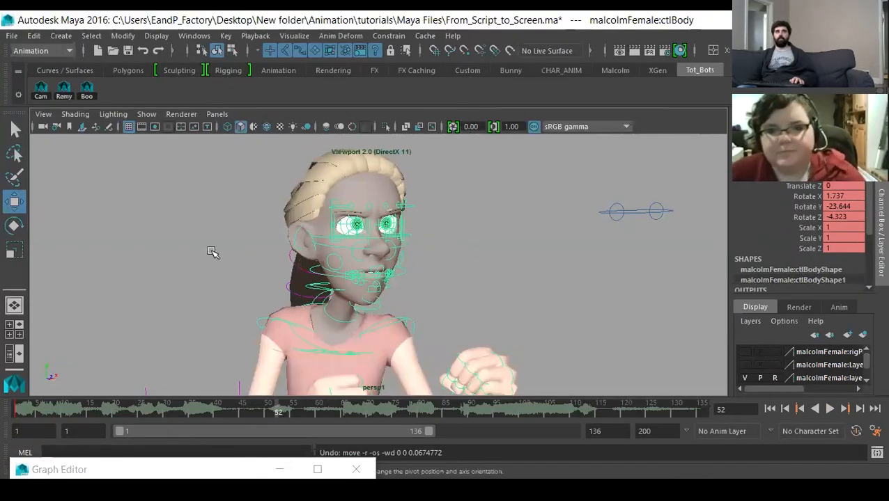
# In the persp view, move the body control to Translate Z 0.115, key it at frame 52, and return to the persp1 camera
pyautogui.click(216, 114)
pyautogui.moveTo(240, 127)
pyautogui.click(367, 128)
pyautogui.keyDown('alt'); pyautogui.moveTo(404, 287); pyautogui.dragTo(307, 273); pyautogui.keyUp('alt')
pyautogui.scroll(2, 307, 293)
pyautogui.keyDown('alt'); pyautogui.moveTo(306, 273); pyautogui.dragTo(337, 301); pyautogui.keyUp('alt')
pyautogui.keyDown('alt'); pyautogui.moveTo(402, 321); pyautogui.dragTo(335, 279); pyautogui.keyUp('alt')
pyautogui.click(216, 114)
pyautogui.moveTo(237, 128)
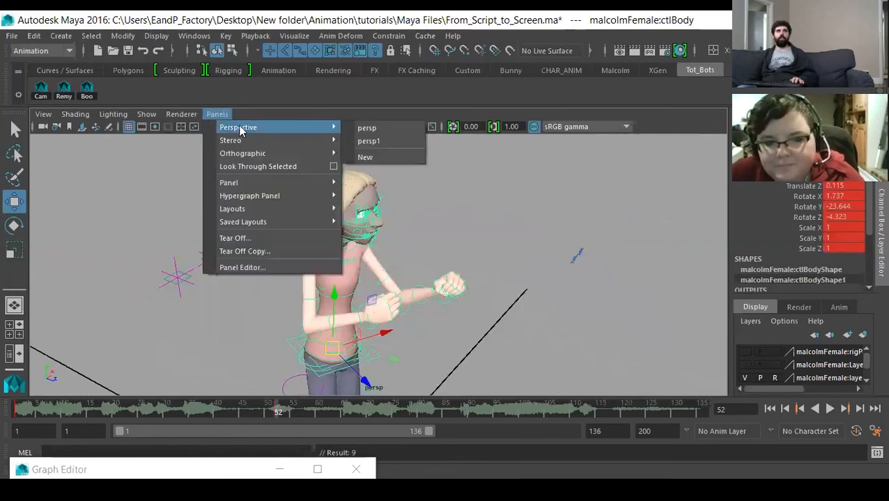
pyautogui.click(379, 141)
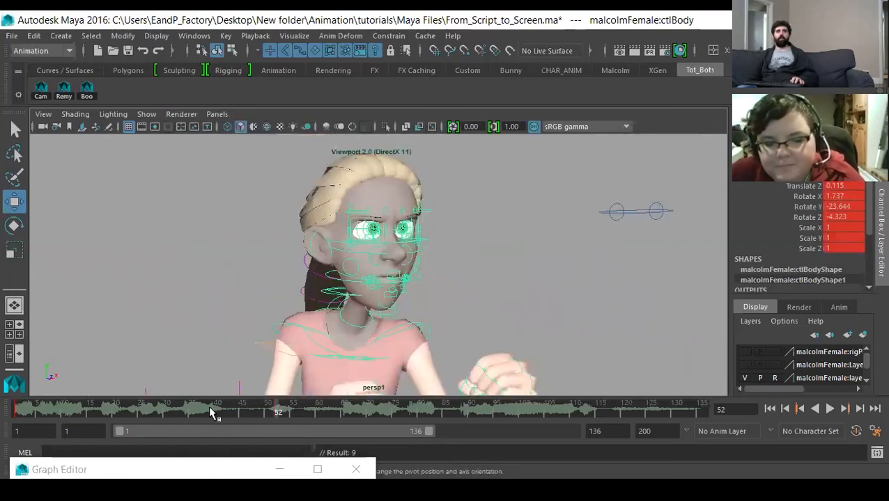
# Play the animation from near the start to check the body movement, and return to frame 52
pyautogui.hotkey('alt', 'v')
pyautogui.click(27, 408)
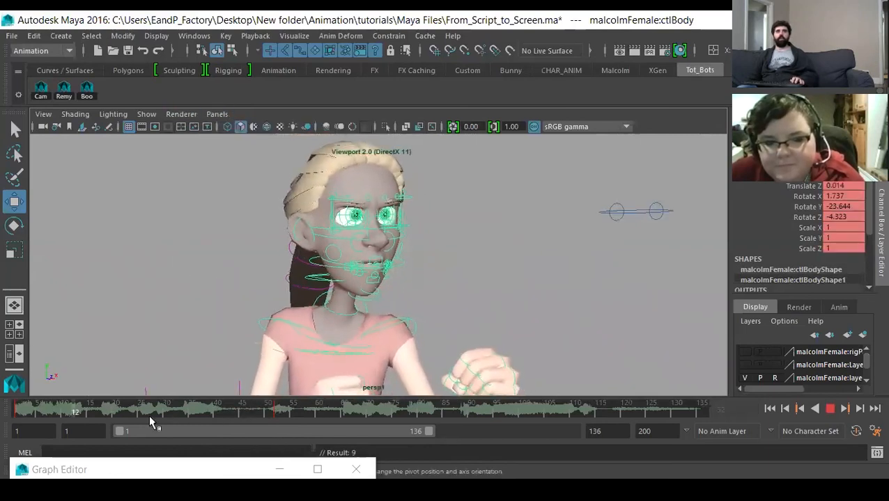
pyautogui.click(278, 412)
# Try rotating the lower neck control further, undo the rotation, and deselect it
pyautogui.click(320, 285)
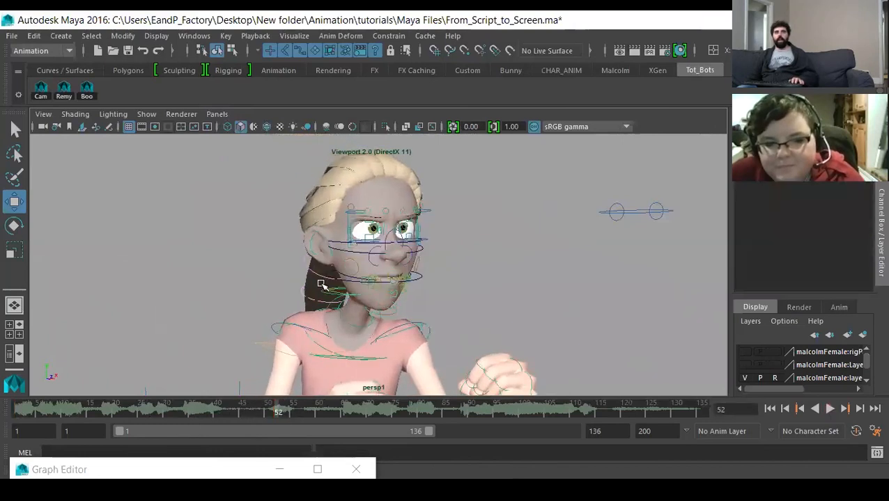
pyautogui.click(315, 344)
pyautogui.press('e')
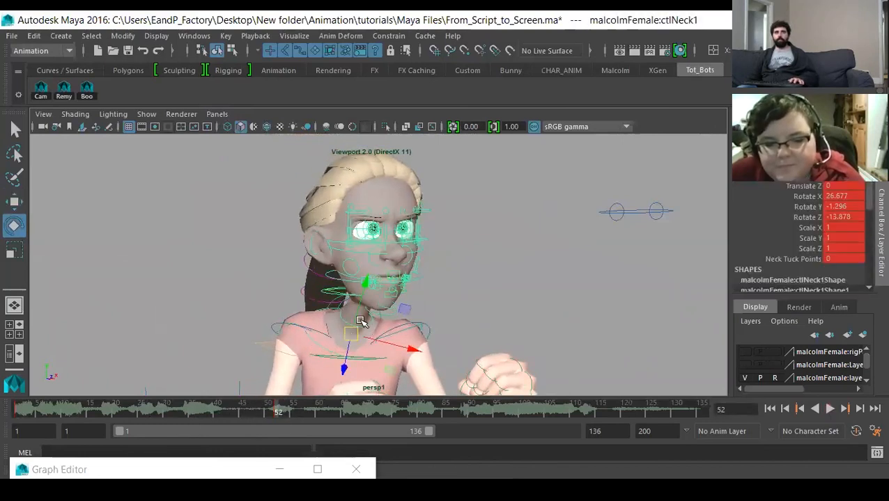
pyautogui.moveTo(366, 322)
pyautogui.mouseDown()
pyautogui.moveTo(367, 336)
pyautogui.moveTo(362, 330)
pyautogui.mouseUp()
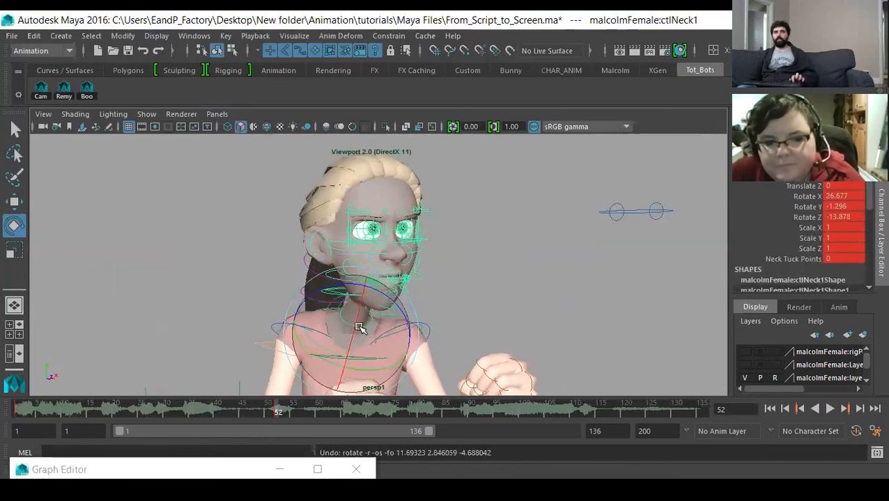
pyautogui.click(400, 346)
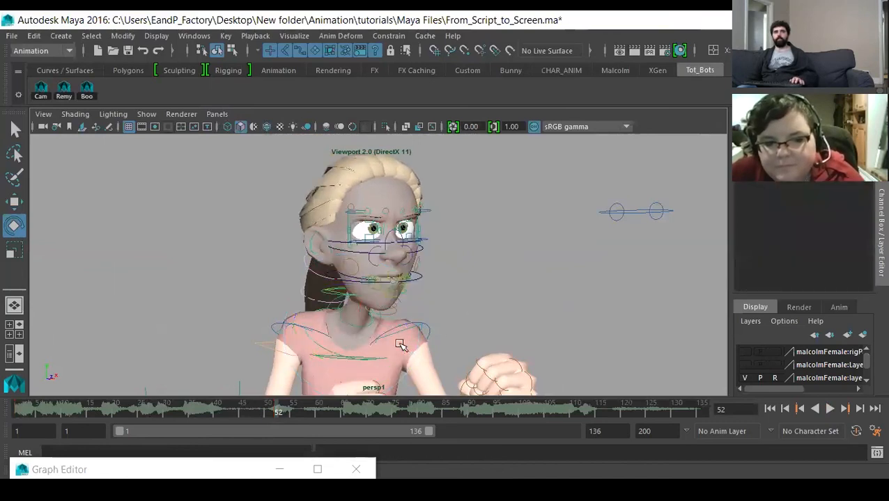
# Select the left shoulder control from behind the character through the persp camera, and return the viewport to persp1
pyautogui.click(333, 312)
pyautogui.press('space')
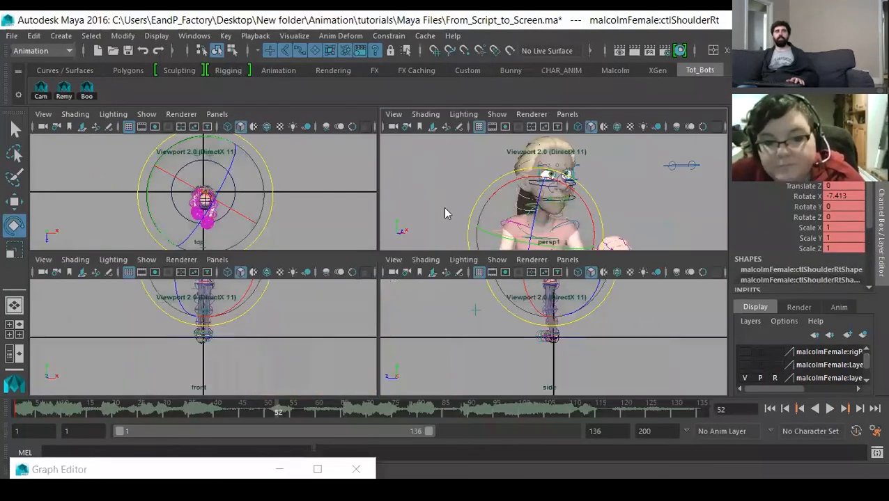
pyautogui.press('space')
pyautogui.click(216, 113)
pyautogui.moveTo(337, 132)
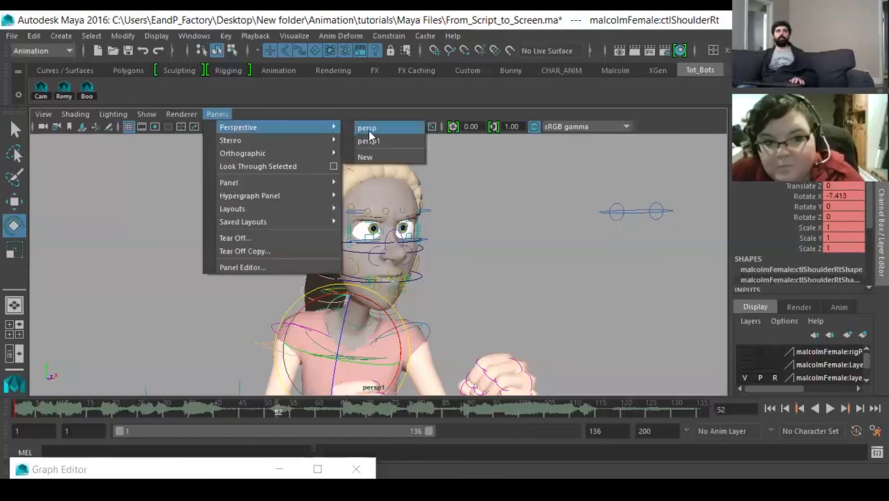
pyautogui.click(367, 128)
pyautogui.keyDown('alt'); pyautogui.moveTo(369, 209); pyautogui.dragTo(423, 356); pyautogui.keyUp('alt')
pyautogui.press('w')
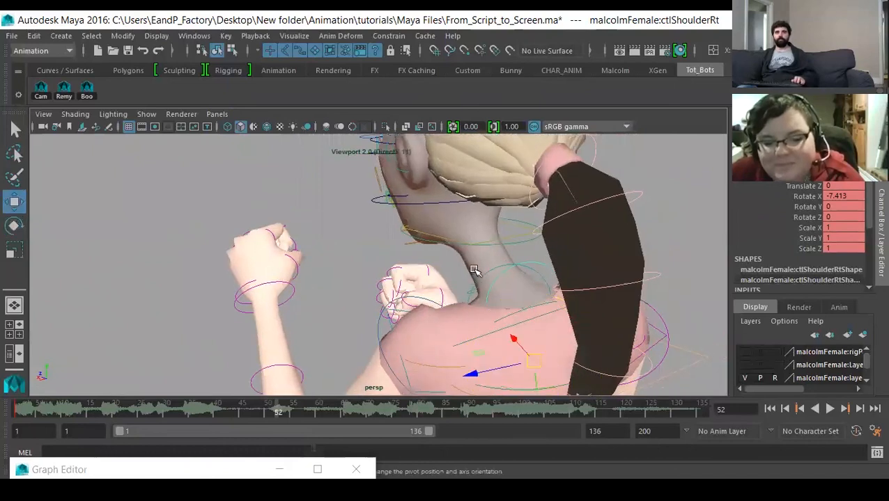
pyautogui.click(486, 273)
pyautogui.click(216, 114)
pyautogui.moveTo(238, 128)
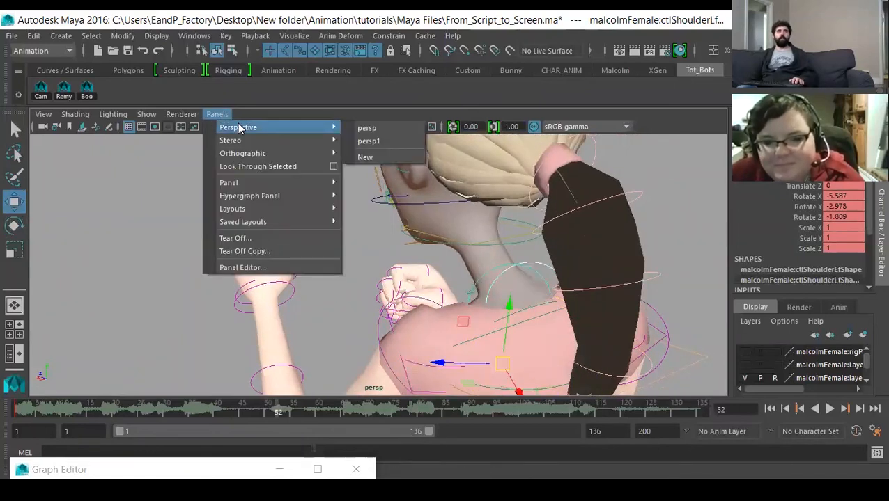
pyautogui.click(368, 141)
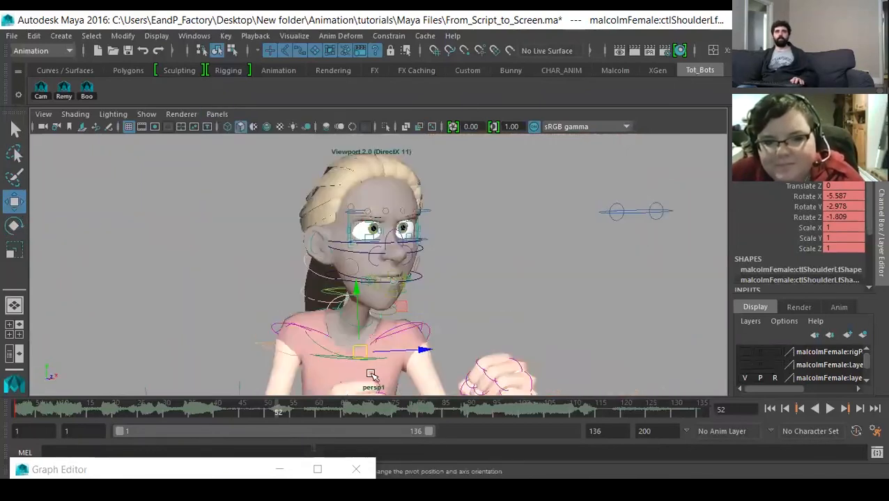
# Rotate the left shoulder control to about X 5.893 and key it at frame 52
pyautogui.press('e')
pyautogui.moveTo(382, 299); pyautogui.dragTo(392, 312)
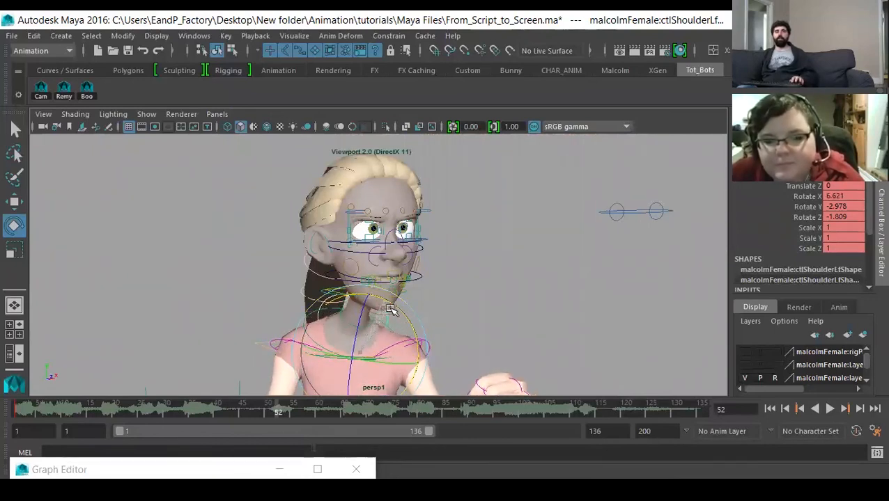
pyautogui.hotkey('ctrl', 'z')
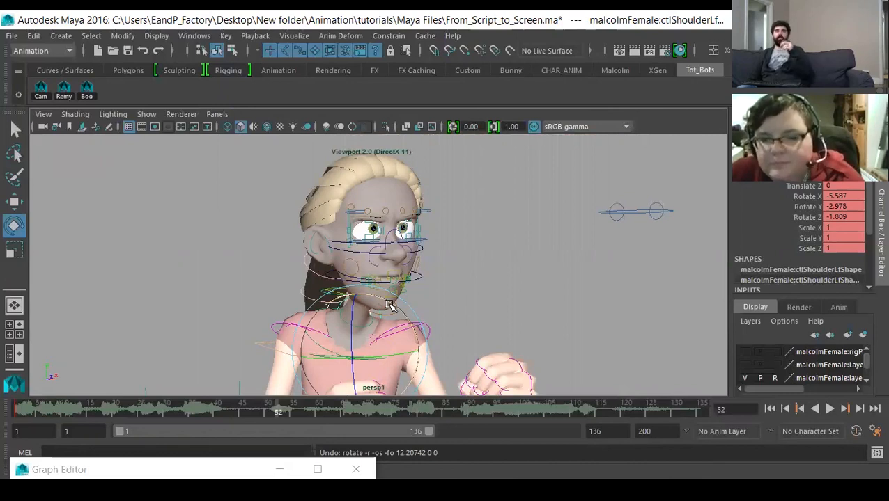
pyautogui.moveTo(390, 306)
pyautogui.mouseDown()
pyautogui.moveTo(395, 322)
pyautogui.moveTo(385, 304)
pyautogui.mouseUp()
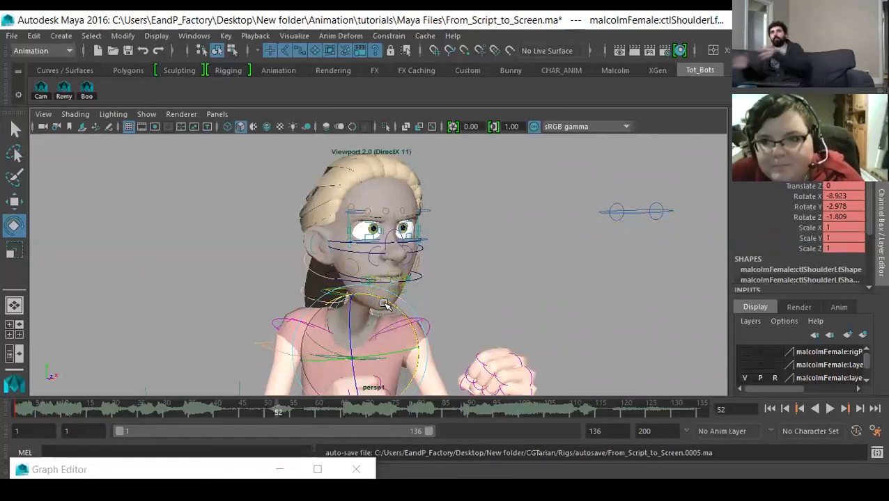
pyautogui.moveTo(385, 305); pyautogui.dragTo(394, 317)
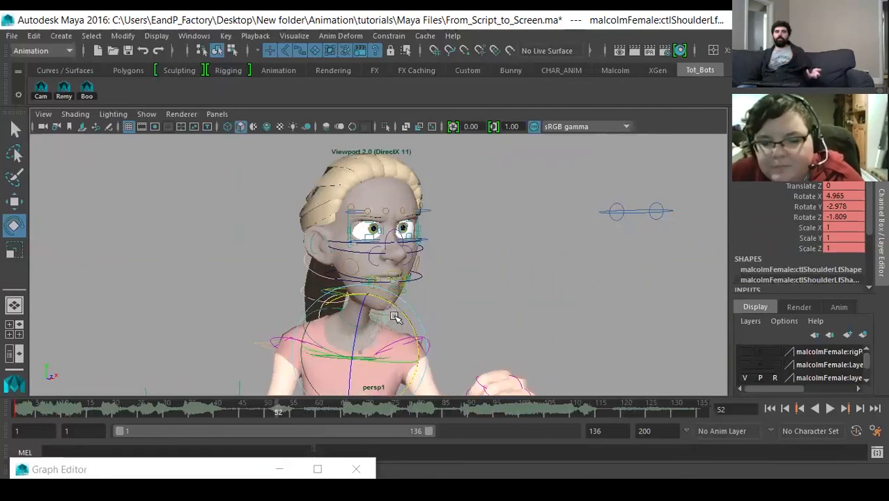
pyautogui.moveTo(395, 317)
pyautogui.mouseDown()
pyautogui.moveTo(388, 302)
pyautogui.moveTo(397, 317)
pyautogui.mouseUp()
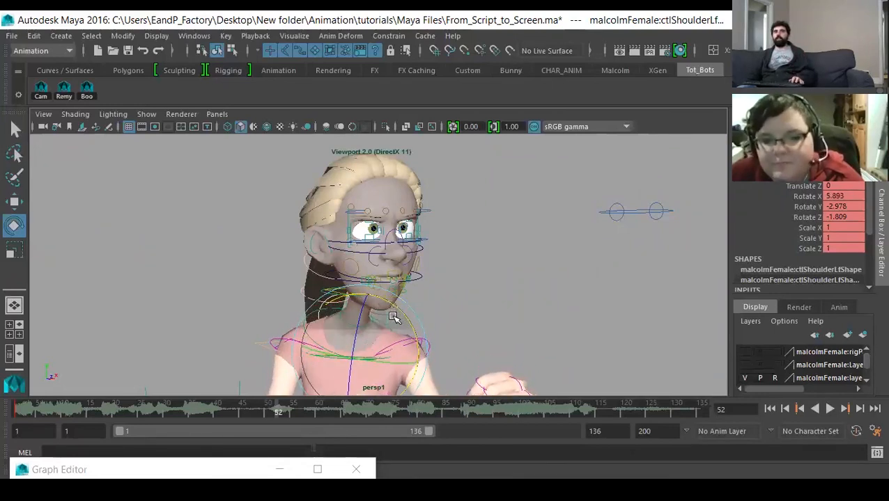
pyautogui.press('s')
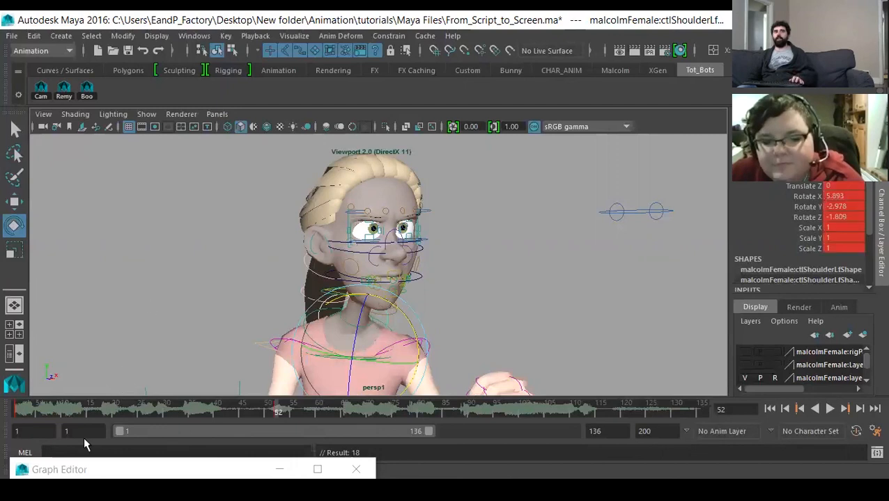
# Step back and forth between the keys at frames 1 and 52 to compare the two poses
pyautogui.click(12, 414)
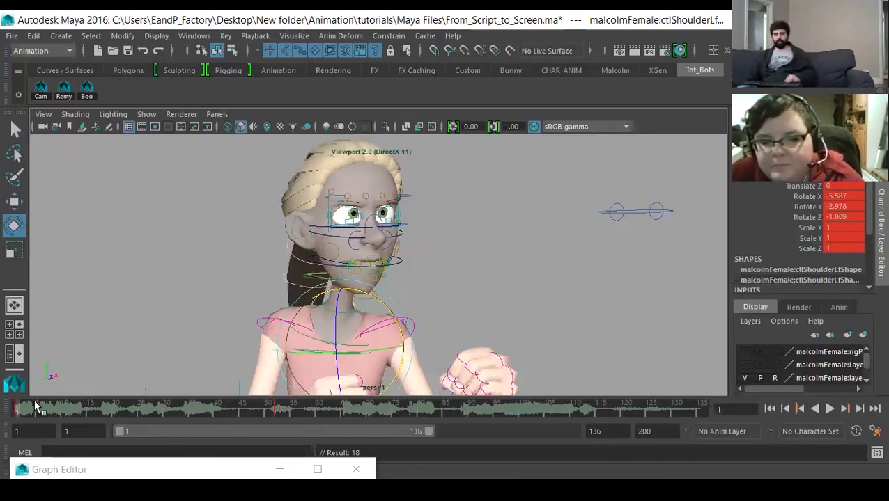
pyautogui.press('.')
pyautogui.press(',')
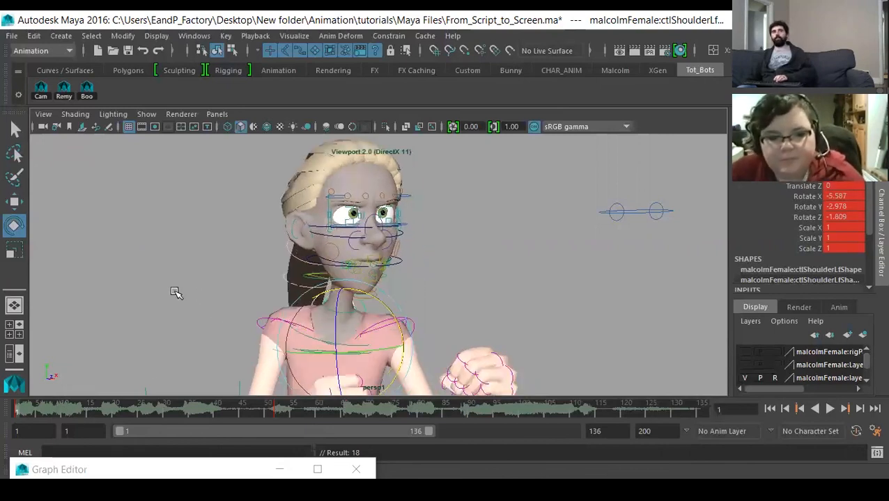
pyautogui.press('.')
pyautogui.press(',')
pyautogui.press('.')
pyautogui.press(',')
pyautogui.press('.')
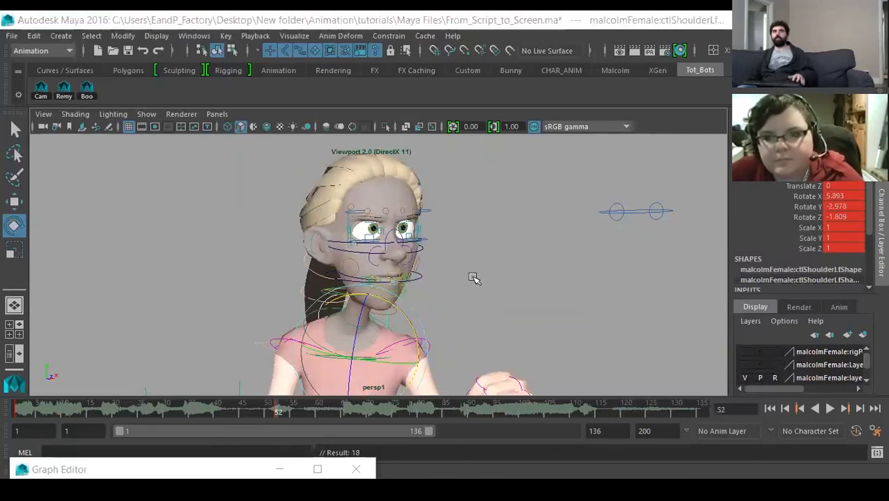
# Switch the viewport to the persp camera and key the left arm's controls at frame 52
pyautogui.click(217, 113)
pyautogui.moveTo(279, 127)
pyautogui.click(377, 129)
pyautogui.keyDown('alt'); pyautogui.moveTo(432, 329); pyautogui.dragTo(411, 335); pyautogui.keyUp('alt')
pyautogui.keyDown('alt'); pyautogui.moveTo(411, 335); pyautogui.dragTo(333, 329, button='middle'); pyautogui.keyUp('alt')
pyautogui.keyDown('alt'); pyautogui.moveTo(333, 329); pyautogui.dragTo(479, 288); pyautogui.keyUp('alt')
pyautogui.click(494, 323)
pyautogui.click(464, 298)
pyautogui.keyDown('alt'); pyautogui.moveTo(464, 319); pyautogui.dragTo(423, 302); pyautogui.keyUp('alt')
pyautogui.press('s')
pyautogui.keyDown('alt'); pyautogui.moveTo(357, 323); pyautogui.dragTo(369, 307, button='middle'); pyautogui.keyUp('alt')
pyautogui.click(388, 342)
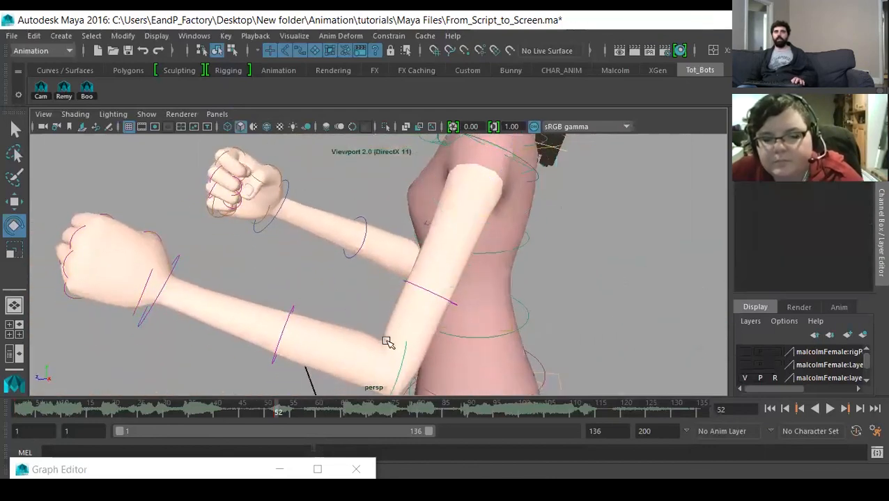
pyautogui.click(405, 343)
pyautogui.keyDown('alt'); pyautogui.moveTo(404, 343); pyautogui.dragTo(432, 357); pyautogui.keyUp('alt')
pyautogui.press('s')
# Select the right lower arm control, then the body control, and compare the arms and torso between frames 1 and 52
pyautogui.moveTo(417, 327); pyautogui.dragTo(300, 323)
pyautogui.click(188, 281)
pyautogui.click(242, 315)
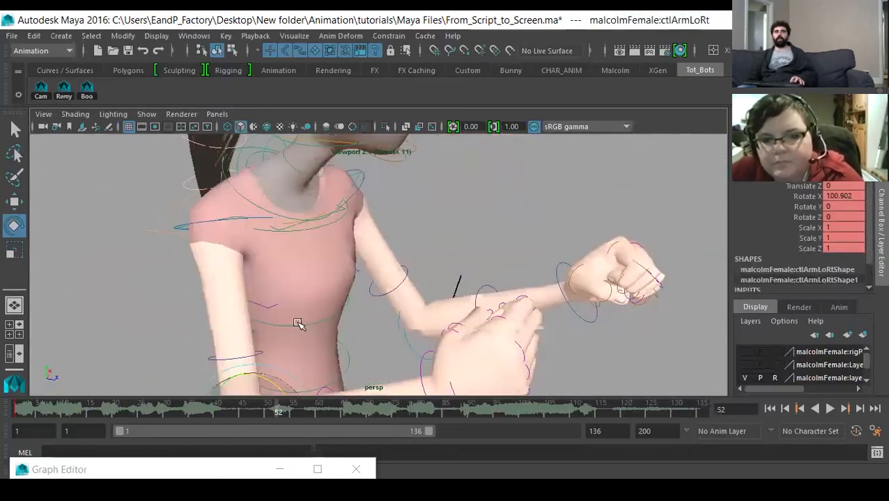
pyautogui.keyDown('alt'); pyautogui.moveTo(300, 323); pyautogui.dragTo(359, 235, button='middle'); pyautogui.keyUp('alt')
pyautogui.moveTo(332, 314); pyautogui.dragTo(339, 339)
pyautogui.click(337, 342)
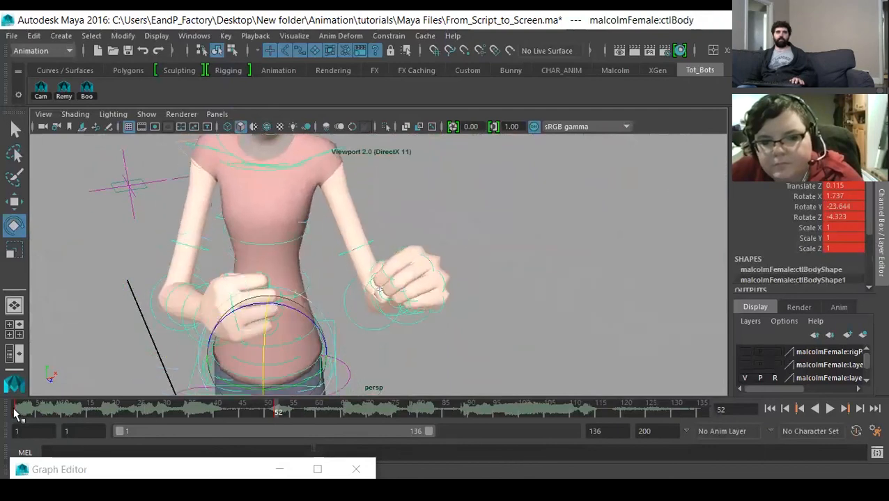
pyautogui.click(13, 410)
pyautogui.keyDown('alt'); pyautogui.moveTo(200, 302); pyautogui.dragTo(273, 304); pyautogui.keyUp('alt')
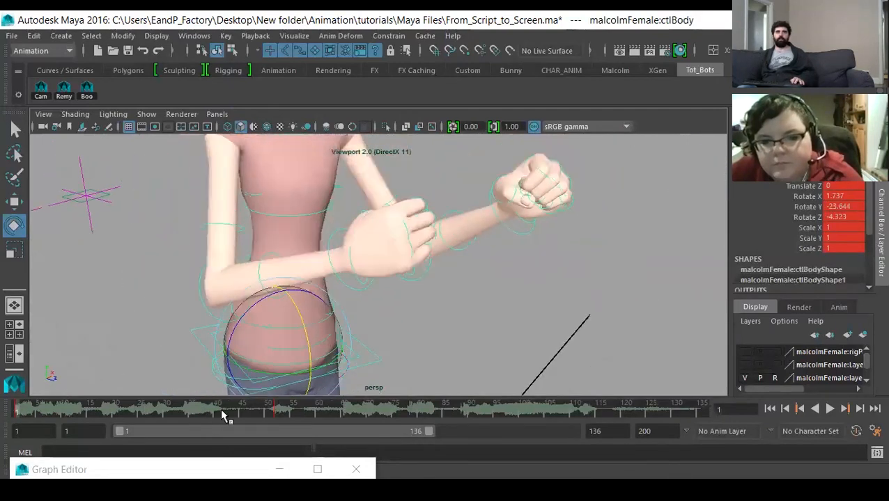
pyautogui.moveTo(223, 416); pyautogui.dragTo(278, 416)
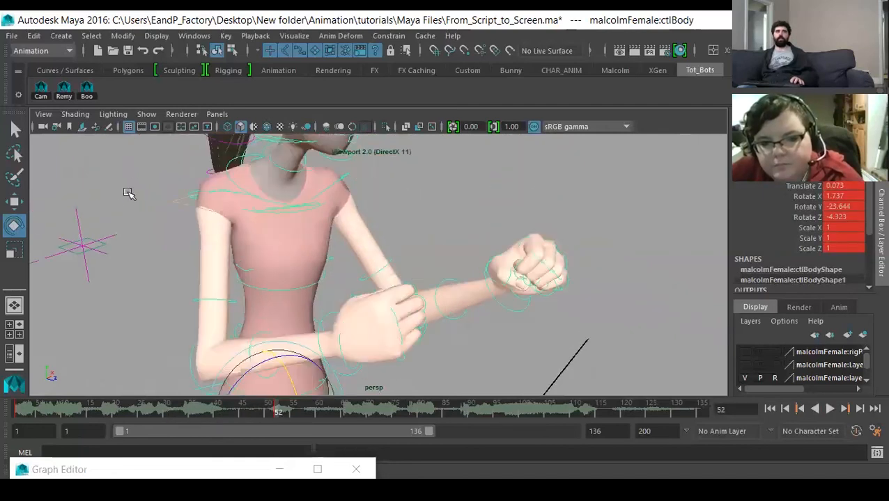
# Select the finger and thumb controls of both fists and key them at frame 52
pyautogui.keyDown('alt'); pyautogui.moveTo(403, 269); pyautogui.dragTo(415, 310); pyautogui.keyUp('alt')
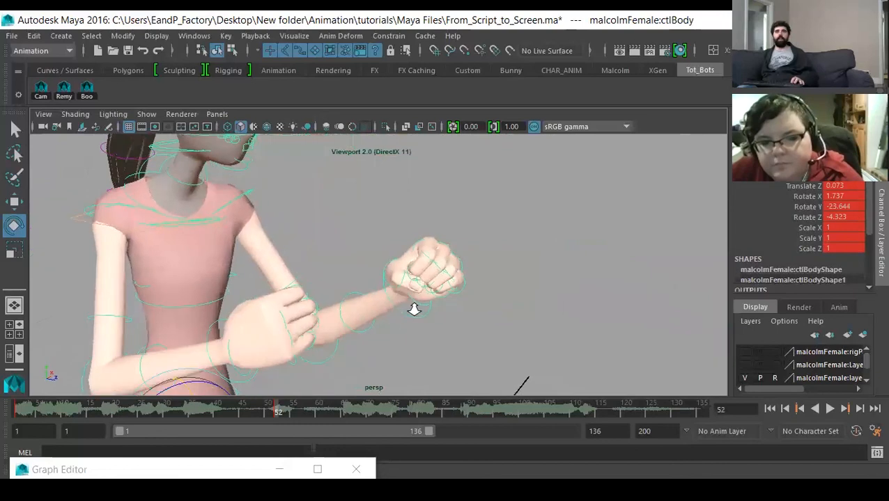
pyautogui.keyDown('alt'); pyautogui.moveTo(415, 309); pyautogui.dragTo(419, 327, button='right'); pyautogui.keyUp('alt')
pyautogui.keyDown('alt'); pyautogui.moveTo(420, 328); pyautogui.dragTo(449, 322); pyautogui.keyUp('alt')
pyautogui.click(379, 246)
pyautogui.keyDown('alt'); pyautogui.moveTo(414, 236); pyautogui.dragTo(362, 256, button='middle'); pyautogui.keyUp('alt')
pyautogui.keyDown('alt'); pyautogui.moveTo(362, 255); pyautogui.dragTo(363, 200); pyautogui.keyUp('alt')
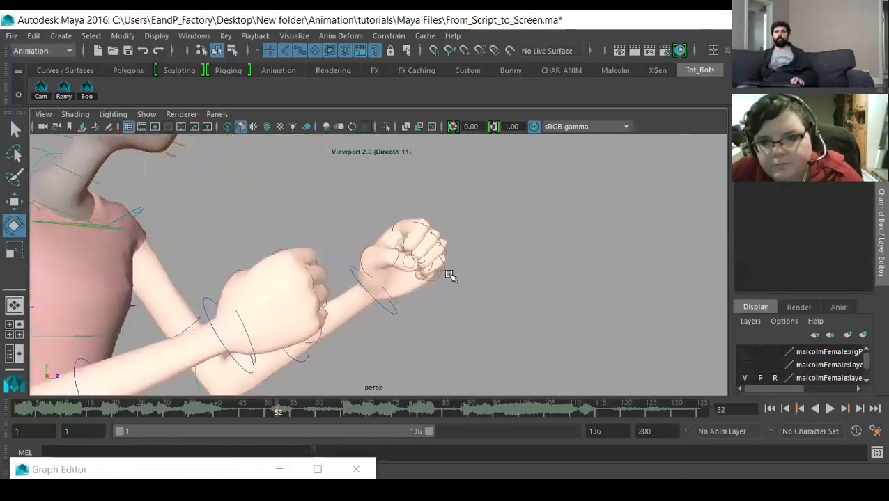
pyautogui.moveTo(496, 340); pyautogui.dragTo(363, 185)
pyautogui.keyDown('alt'); pyautogui.moveTo(395, 259); pyautogui.dragTo(373, 294); pyautogui.keyUp('alt')
pyautogui.press('w')
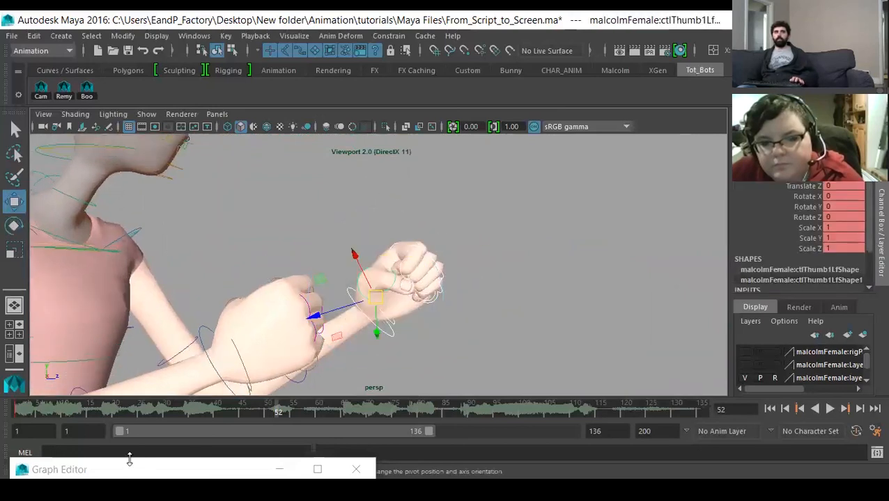
pyautogui.keyDown('alt'); pyautogui.moveTo(292, 360); pyautogui.dragTo(337, 297); pyautogui.keyUp('alt')
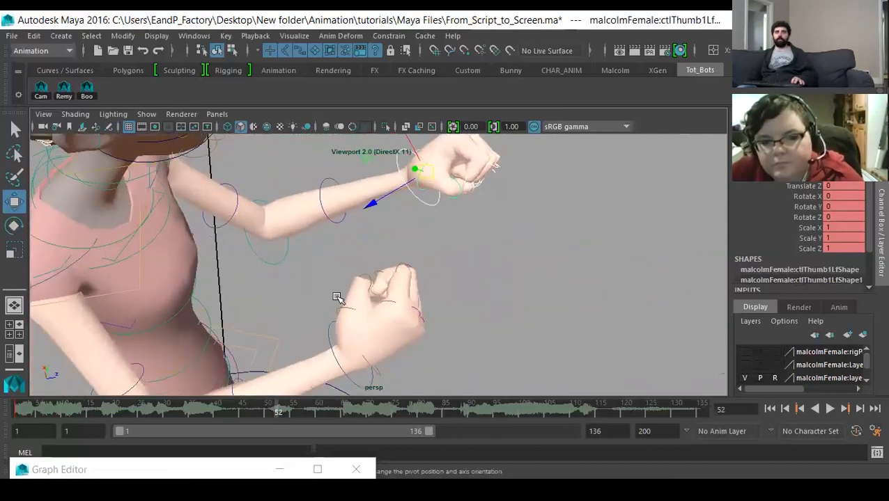
pyautogui.moveTo(320, 259); pyautogui.dragTo(444, 353)
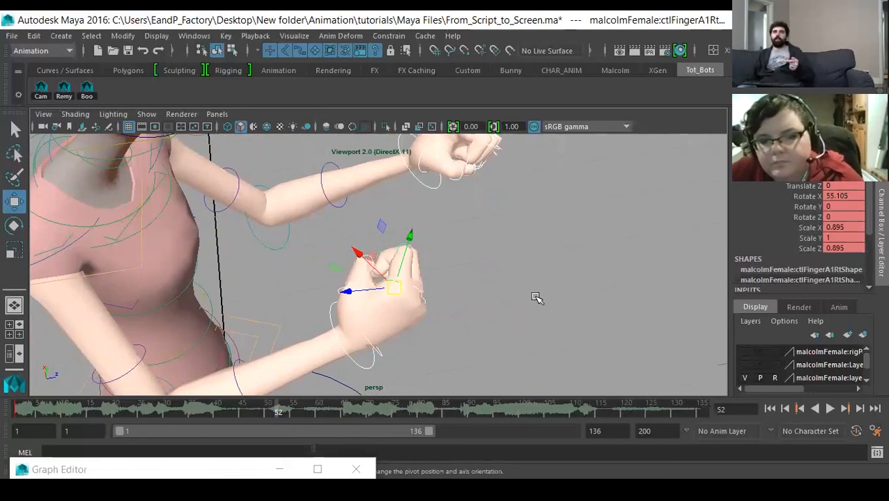
pyautogui.keyDown('alt'); pyautogui.moveTo(436, 317); pyautogui.dragTo(418, 351); pyautogui.keyUp('alt')
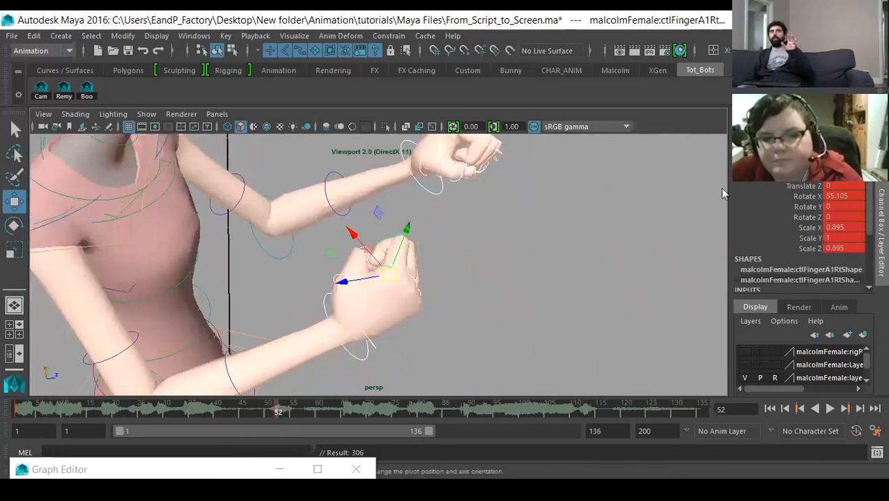
# Zero the selected finger rotations, blend them back to a half-open curl of about Rotate X 46.189, and key frame 52
pyautogui.moveTo(844, 167); pyautogui.dragTo(845, 218)
pyautogui.write('0')
pyautogui.press('Return')
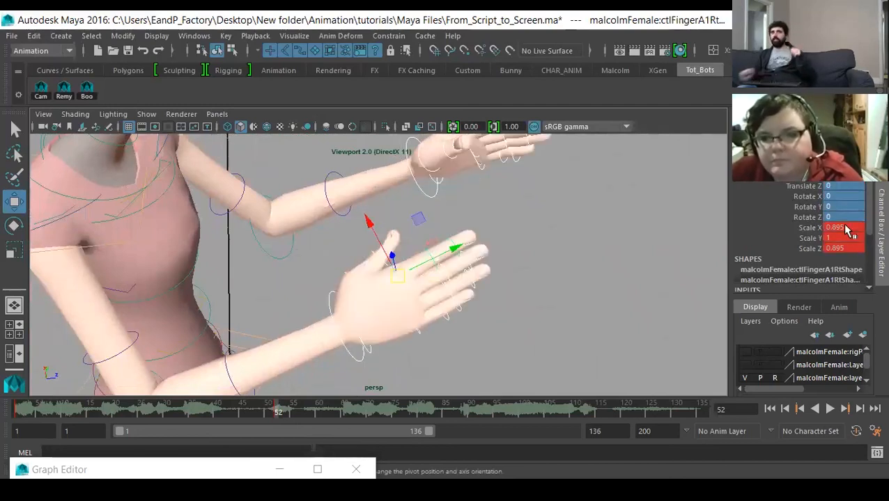
pyautogui.keyDown('alt'); pyautogui.moveTo(452, 298); pyautogui.dragTo(407, 330); pyautogui.keyUp('alt')
pyautogui.click(19, 412)
pyautogui.hotkey('alt', 'v')
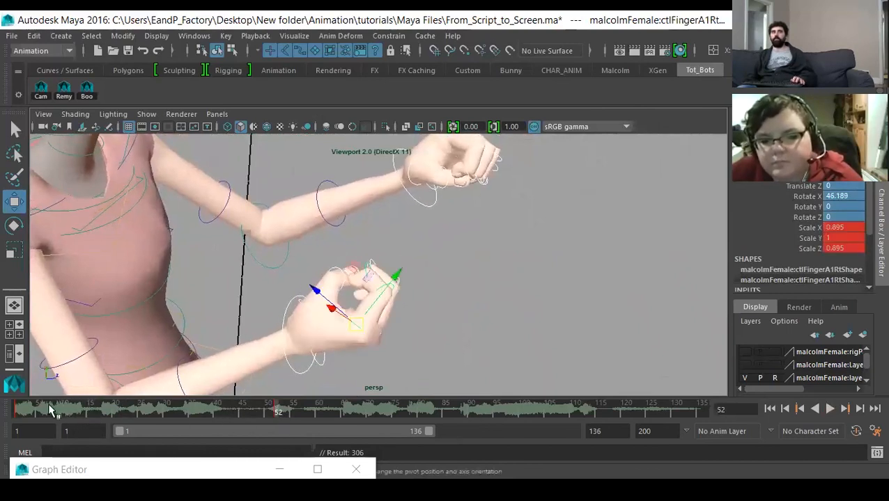
# Delete the frame 52 keys of the right hand control and the left hand control
pyautogui.click(14, 412)
pyautogui.click(316, 356)
pyautogui.click(321, 358)
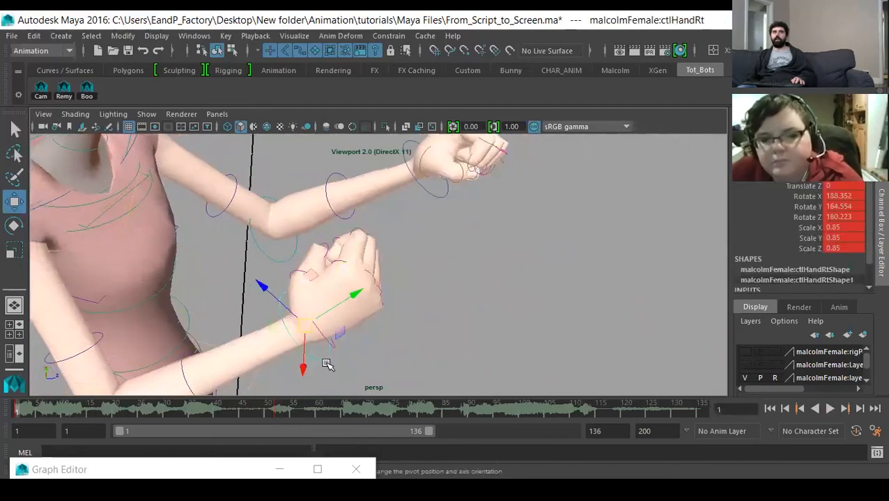
pyautogui.click(276, 412)
pyautogui.rightClick(277, 411)
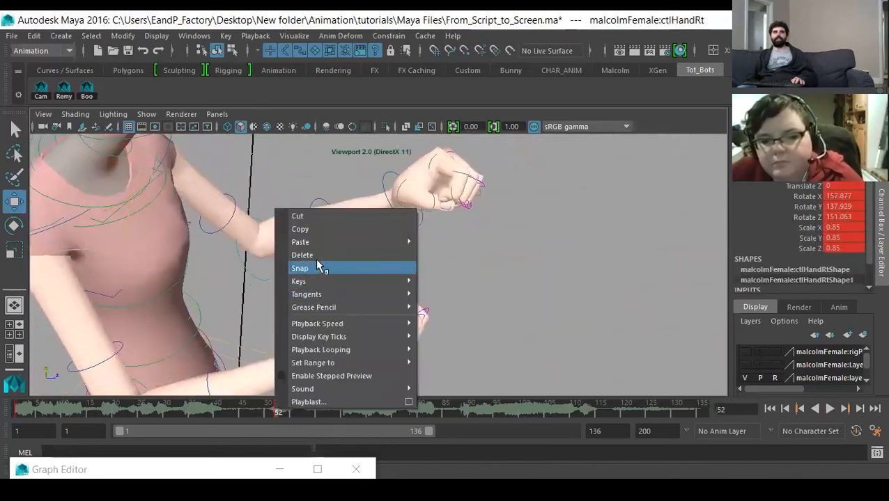
pyautogui.click(320, 265)
pyautogui.keyDown('alt'); pyautogui.moveTo(431, 289); pyautogui.dragTo(424, 301, button='middle'); pyautogui.keyUp('alt')
pyautogui.click(417, 245)
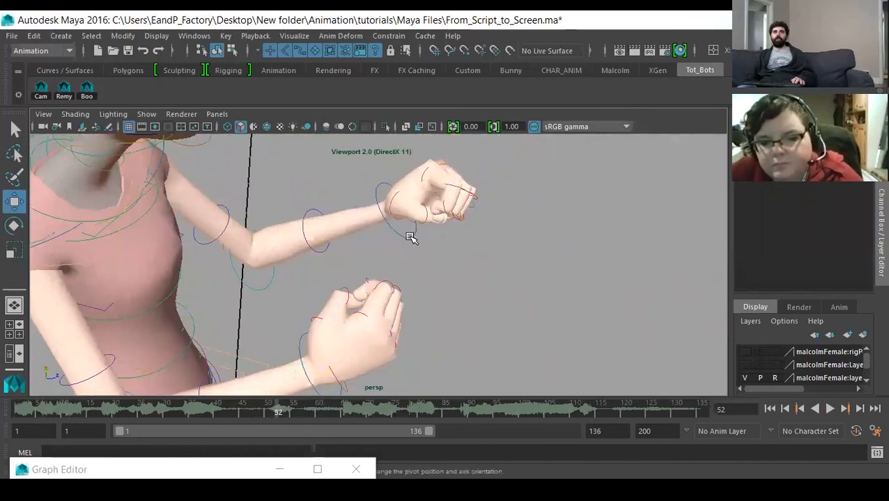
pyautogui.click(411, 235)
pyautogui.rightClick(282, 415)
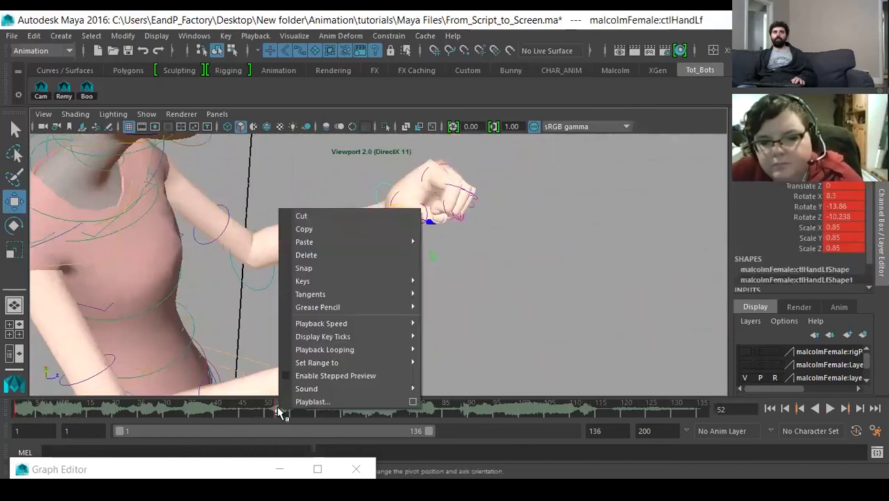
pyautogui.click(333, 256)
# Rotate the left thumb's middle control to about X -11.799, Y 22.217, Z -37.09 at frame 52
pyautogui.keyDown('alt'); pyautogui.moveTo(463, 281); pyautogui.dragTo(350, 327); pyautogui.keyUp('alt')
pyautogui.keyDown('alt'); pyautogui.moveTo(350, 327); pyautogui.dragTo(425, 312, button='right'); pyautogui.keyUp('alt')
pyautogui.moveTo(424, 311)
pyautogui.keyDown('alt'); pyautogui.mouseDown()
pyautogui.moveTo(440, 286)
pyautogui.moveTo(424, 316)
pyautogui.mouseUp(); pyautogui.keyUp('alt')
pyautogui.moveTo(424, 315)
pyautogui.keyDown('alt'); pyautogui.mouseDown(button='right')
pyautogui.moveTo(403, 304)
pyautogui.moveTo(408, 311)
pyautogui.mouseUp(button='right'); pyautogui.keyUp('alt')
pyautogui.keyDown('alt'); pyautogui.moveTo(414, 302); pyautogui.dragTo(389, 320, button='middle'); pyautogui.keyUp('alt')
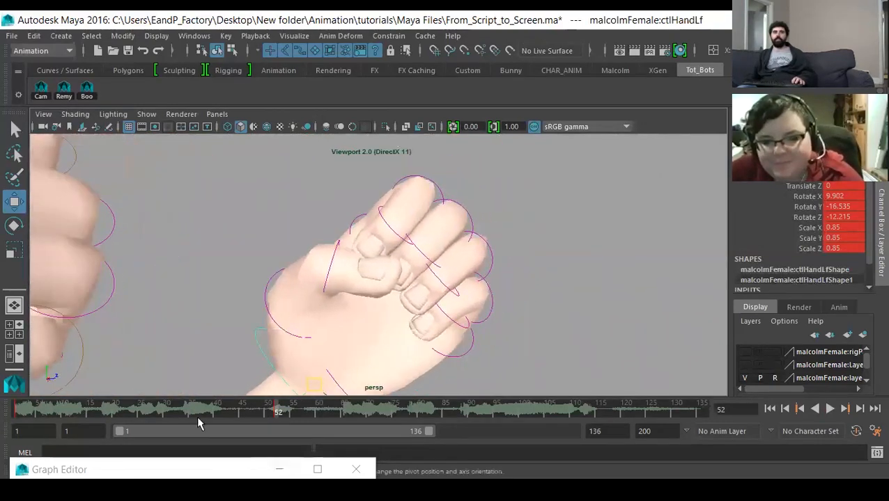
pyautogui.moveTo(170, 408); pyautogui.dragTo(276, 416)
pyautogui.click(197, 282)
pyautogui.keyDown('alt'); pyautogui.moveTo(302, 282); pyautogui.dragTo(292, 355); pyautogui.keyUp('alt')
pyautogui.click(312, 311)
pyautogui.press('e')
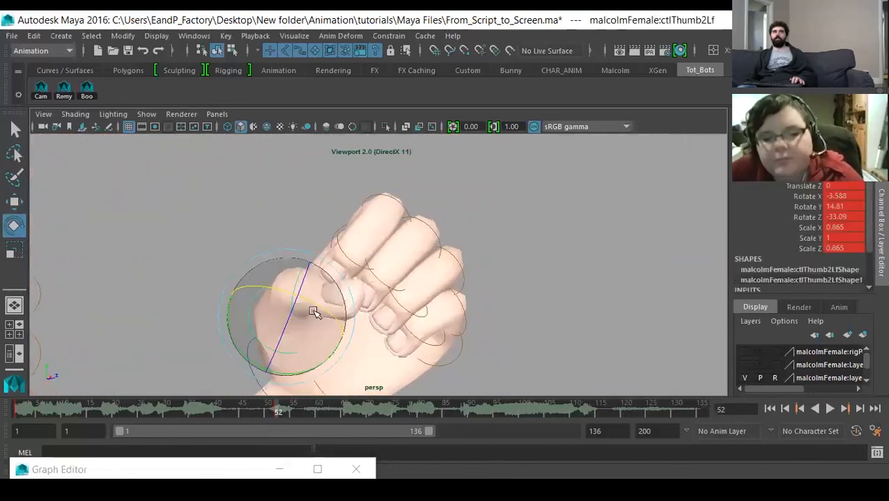
pyautogui.moveTo(309, 311); pyautogui.dragTo(301, 315)
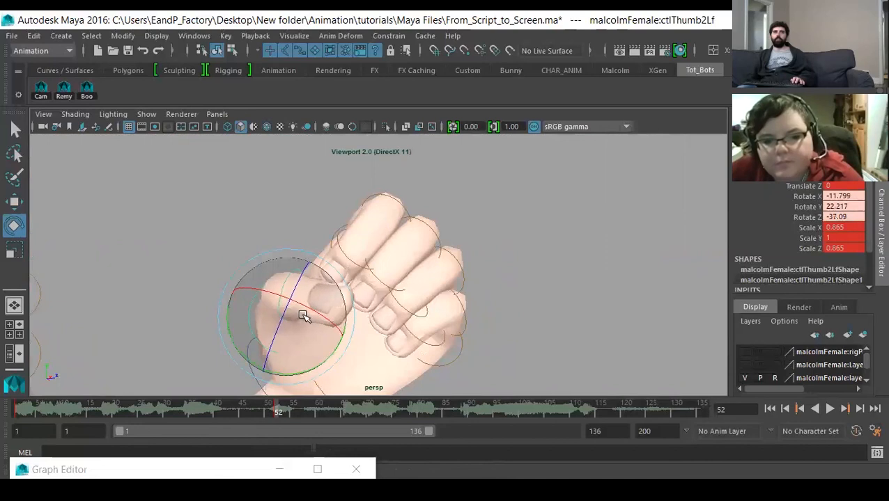
pyautogui.click(182, 232)
# Adjust the curl of the left index finger by rotating its control at frame 52
pyautogui.keyDown('alt'); pyautogui.moveTo(243, 268); pyautogui.dragTo(295, 259); pyautogui.keyUp('alt')
pyautogui.click(312, 230)
pyautogui.moveTo(369, 220); pyautogui.dragTo(354, 198)
pyautogui.keyDown('alt'); pyautogui.moveTo(362, 257); pyautogui.dragTo(387, 296); pyautogui.keyUp('alt')
pyautogui.click(357, 302)
pyautogui.keyDown('alt'); pyautogui.moveTo(387, 296); pyautogui.dragTo(241, 245); pyautogui.keyUp('alt')
pyautogui.click(241, 245)
pyautogui.click(402, 255)
# Select the tip controls of the left hand's upper fingers and ready them for rotation
pyautogui.keyDown('alt'); pyautogui.moveTo(388, 279); pyautogui.dragTo(379, 216); pyautogui.keyUp('alt')
pyautogui.keyDown('alt'); pyautogui.moveTo(423, 330); pyautogui.dragTo(412, 298); pyautogui.keyUp('alt')
pyautogui.click(412, 298)
pyautogui.keyDown('alt'); pyautogui.moveTo(345, 280); pyautogui.dragTo(343, 321, button='middle'); pyautogui.keyUp('alt')
pyautogui.click(329, 249)
pyautogui.press('w')
pyautogui.click(253, 275)
pyautogui.press('e')
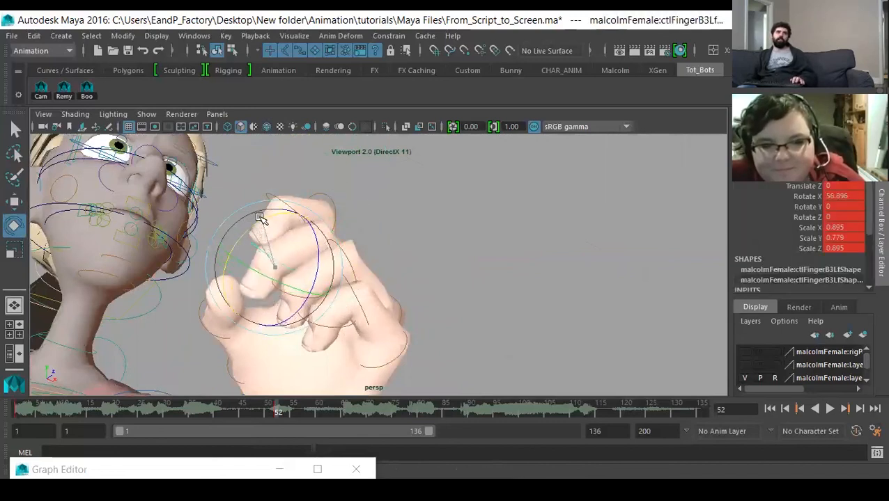
# Open the left little finger by rotating its base control to about X 31.612 at frame 52
pyautogui.keyDown('alt'); pyautogui.moveTo(323, 311); pyautogui.dragTo(398, 311); pyautogui.keyUp('alt')
pyautogui.click(398, 311)
pyautogui.click(391, 291)
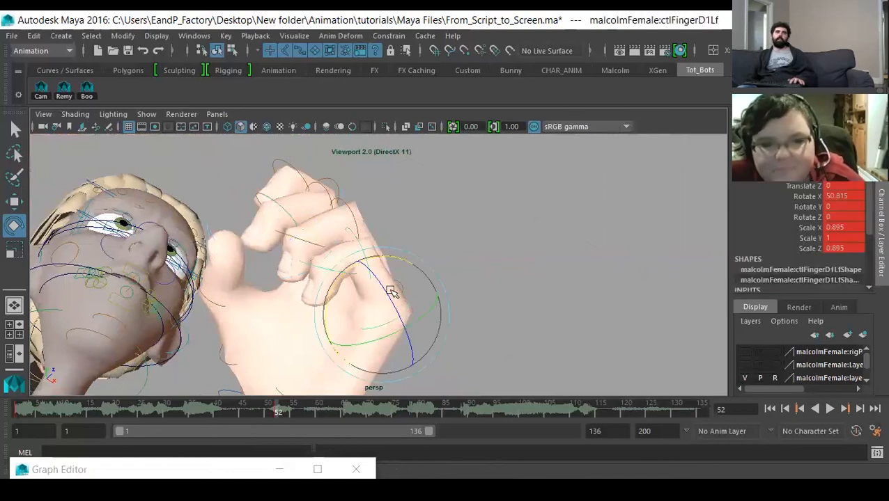
pyautogui.moveTo(369, 256); pyautogui.dragTo(375, 339)
# Rotate the left thumb's middle control to about X -7.905, Y 16.698, Z -20.467
pyautogui.click(256, 292)
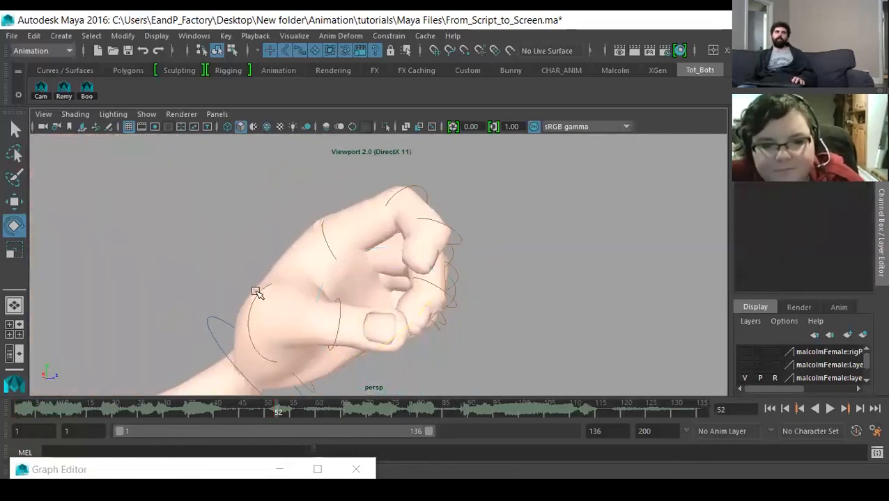
pyautogui.click(257, 292)
pyautogui.keyDown('alt'); pyautogui.moveTo(315, 337); pyautogui.dragTo(296, 298); pyautogui.keyUp('alt')
pyautogui.keyDown('alt'); pyautogui.moveTo(277, 272); pyautogui.dragTo(302, 292); pyautogui.keyUp('alt')
pyautogui.keyDown('alt'); pyautogui.moveTo(302, 292); pyautogui.dragTo(322, 340, button='middle'); pyautogui.keyUp('alt')
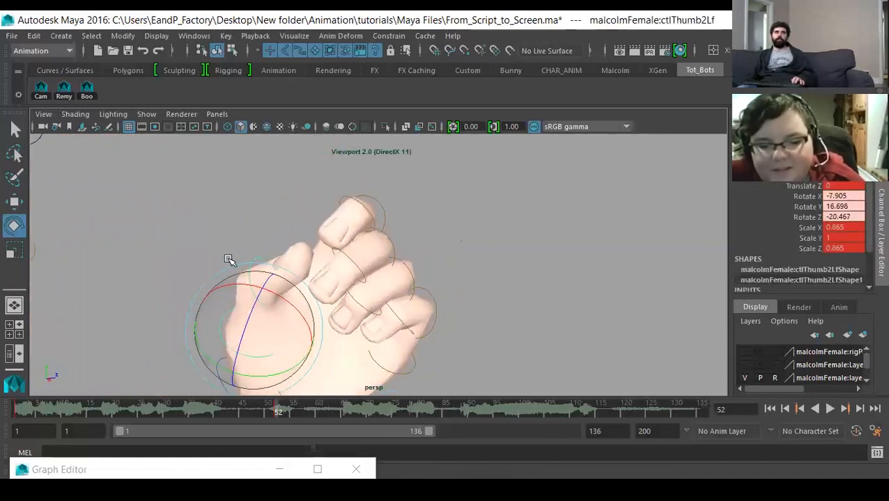
pyautogui.click(230, 259)
# Try different bends on the left thumb's tip control, undo them, and rotate it to about X 30.661
pyautogui.moveTo(254, 258)
pyautogui.keyDown('alt'); pyautogui.mouseDown()
pyautogui.moveTo(278, 259)
pyautogui.moveTo(264, 255)
pyautogui.mouseUp(); pyautogui.keyUp('alt')
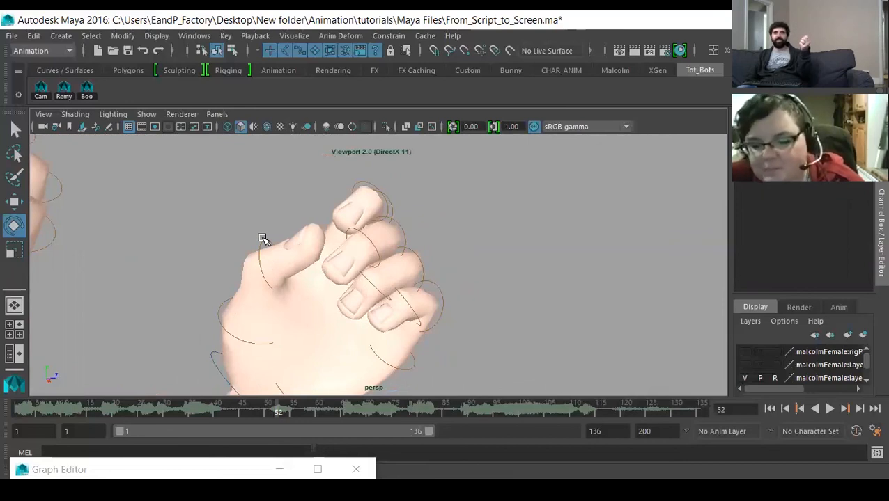
pyautogui.click(260, 240)
pyautogui.keyDown('alt'); pyautogui.moveTo(284, 255); pyautogui.dragTo(294, 212); pyautogui.keyUp('alt')
pyautogui.keyDown('alt'); pyautogui.moveTo(301, 235); pyautogui.dragTo(314, 279); pyautogui.keyUp('alt')
pyautogui.hotkey('ctrl', 'z')
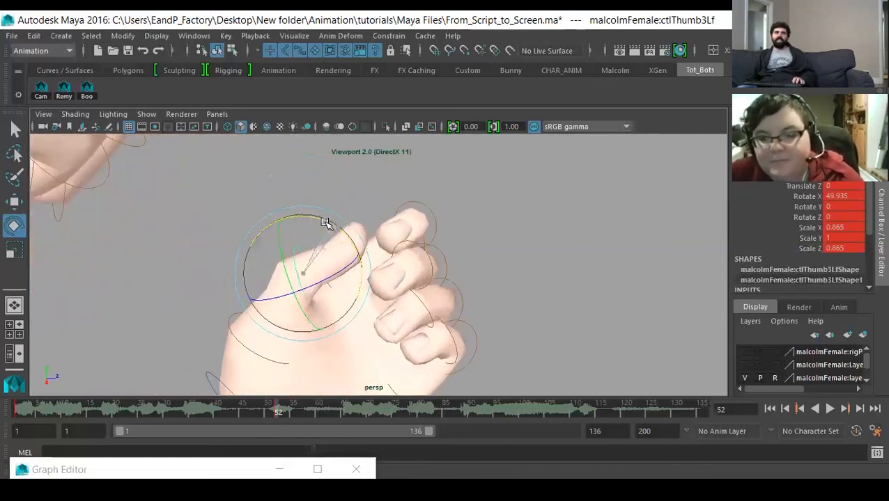
pyautogui.moveTo(325, 223); pyautogui.dragTo(313, 223)
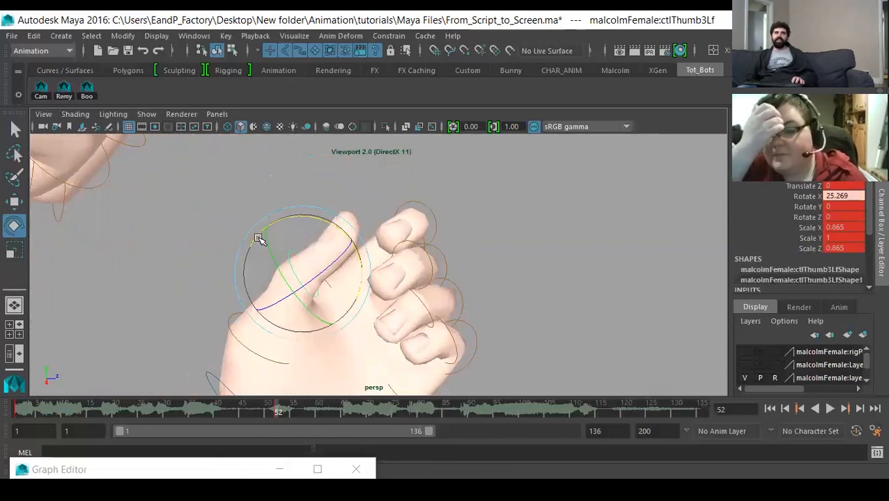
pyautogui.hotkey('ctrl', 'z')
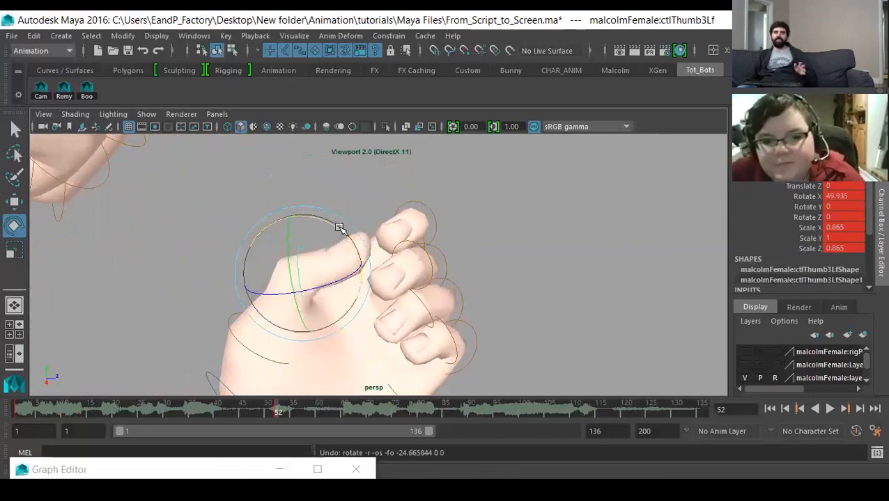
pyautogui.moveTo(339, 228); pyautogui.dragTo(323, 218)
pyautogui.keyDown('alt'); pyautogui.moveTo(351, 300); pyautogui.dragTo(486, 264); pyautogui.keyUp('alt')
pyautogui.click(486, 264)
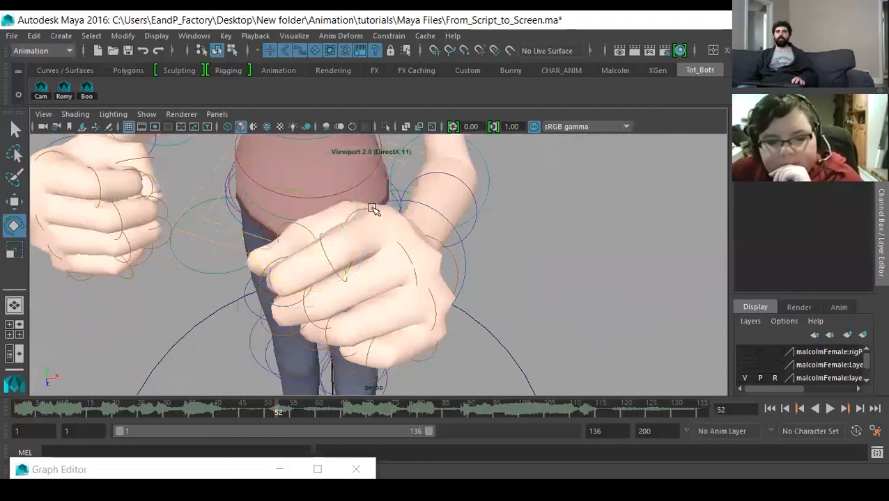
# Select the left hand's finger controls and examine the curl of the fingers from the front
pyautogui.click(394, 245)
pyautogui.press('w')
pyautogui.keyDown('alt'); pyautogui.moveTo(410, 264); pyautogui.dragTo(401, 343); pyautogui.keyUp('alt')
pyautogui.click(425, 336)
pyautogui.click(401, 344)
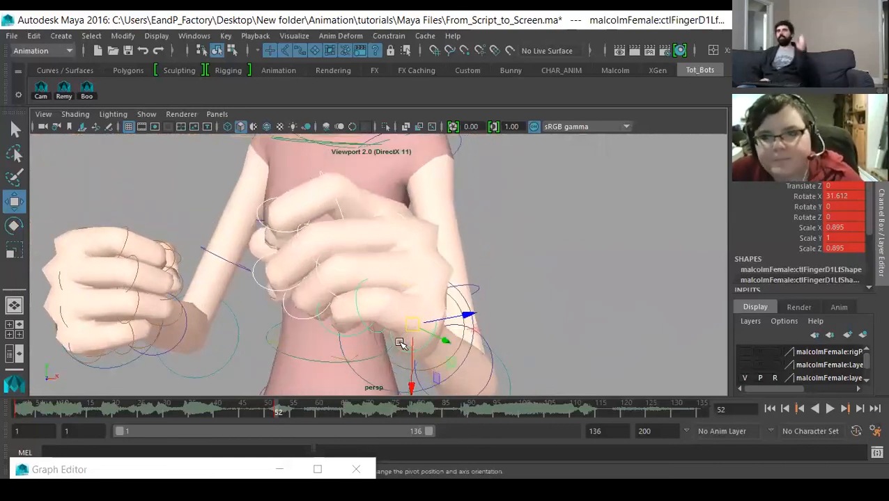
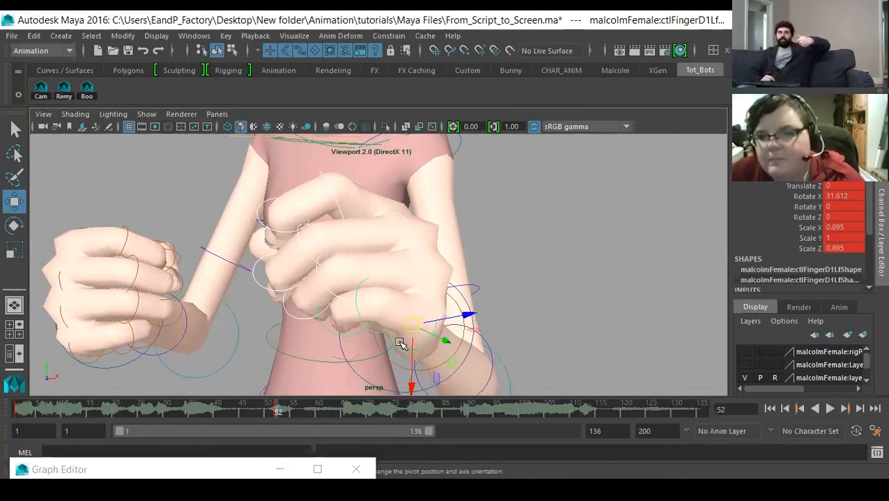
# Adjust the left thumb tip and rotate the left hand control to about X 10.327, Y -11.172, Z -19.435 at frame 52
pyautogui.keyDown('alt'); pyautogui.moveTo(294, 218); pyautogui.dragTo(329, 197); pyautogui.keyUp('alt')
pyautogui.click(328, 220)
pyautogui.press('e')
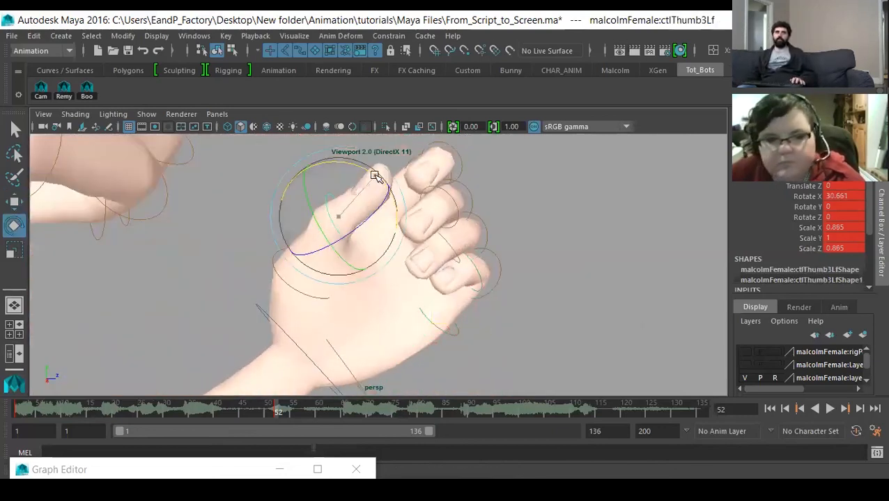
pyautogui.moveTo(385, 195); pyautogui.dragTo(417, 321)
pyautogui.click(482, 347)
pyautogui.click(457, 314)
pyautogui.press('s')
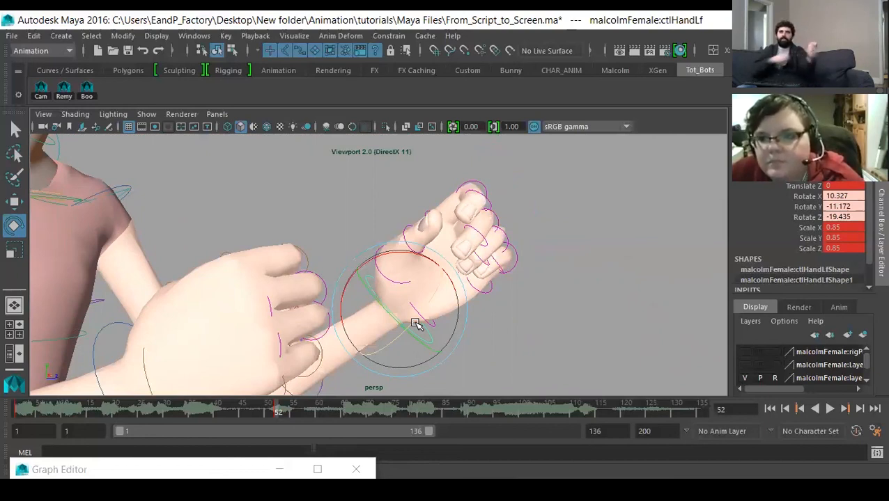
pyautogui.keyDown('alt'); pyautogui.moveTo(434, 318); pyautogui.dragTo(388, 317); pyautogui.keyUp('alt')
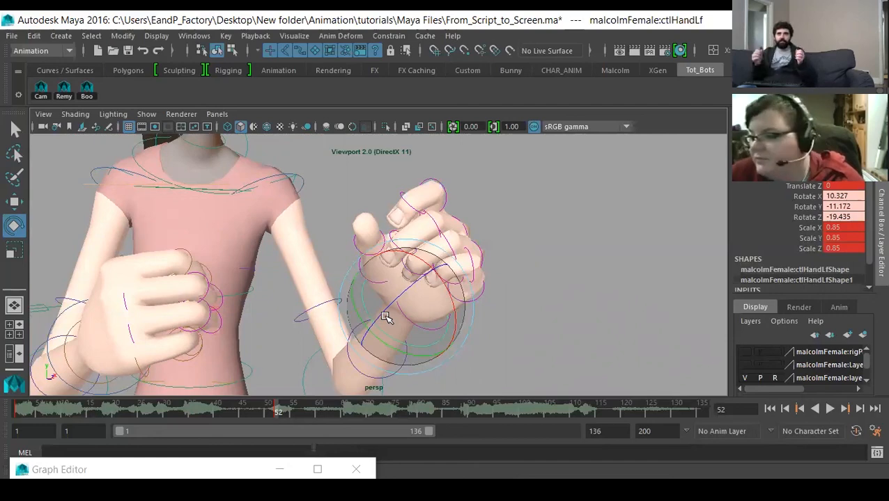
# Select individual hand controls and key their adjusted poses at frame 52
pyautogui.keyDown('alt'); pyautogui.moveTo(298, 277); pyautogui.dragTo(384, 174); pyautogui.keyUp('alt')
pyautogui.click(414, 258)
pyautogui.click(358, 201)
pyautogui.press('s')
pyautogui.click(372, 205)
pyautogui.press('s')
# Select the base controls of the right hand's four fingers, key them at frame 52, and adjust their curl
pyautogui.keyDown('alt'); pyautogui.moveTo(346, 298); pyautogui.dragTo(341, 304, button='middle'); pyautogui.keyUp('alt')
pyautogui.moveTo(340, 304)
pyautogui.keyDown('alt'); pyautogui.mouseDown()
pyautogui.moveTo(208, 280)
pyautogui.moveTo(321, 316)
pyautogui.moveTo(326, 306)
pyautogui.mouseUp(); pyautogui.keyUp('alt')
pyautogui.click(341, 238)
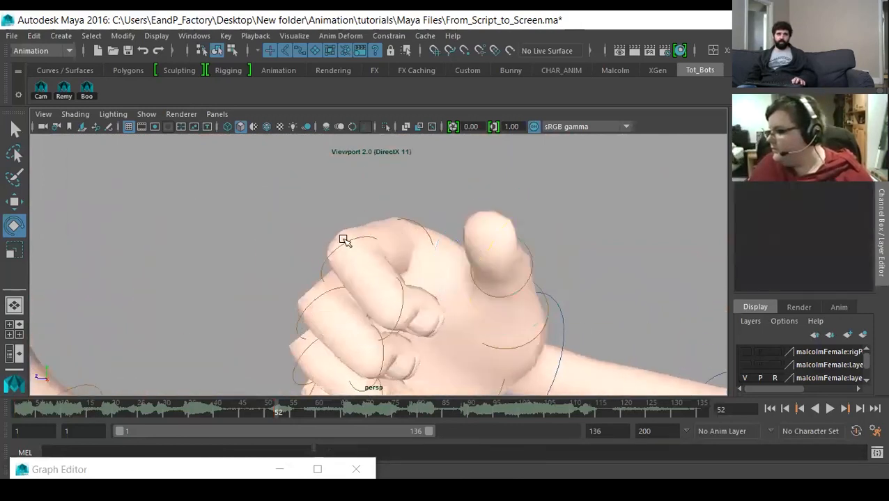
pyautogui.click(337, 245)
pyautogui.press('w')
pyautogui.keyDown('alt'); pyautogui.moveTo(318, 264); pyautogui.dragTo(415, 317); pyautogui.keyUp('alt')
pyautogui.keyDown('alt'); pyautogui.moveTo(363, 250); pyautogui.dragTo(360, 291); pyautogui.keyUp('alt')
pyautogui.keyDown('shift'); pyautogui.click(360, 292); pyautogui.keyUp('shift')
pyautogui.keyDown('alt'); pyautogui.moveTo(362, 232); pyautogui.dragTo(357, 159, button='middle'); pyautogui.keyUp('alt')
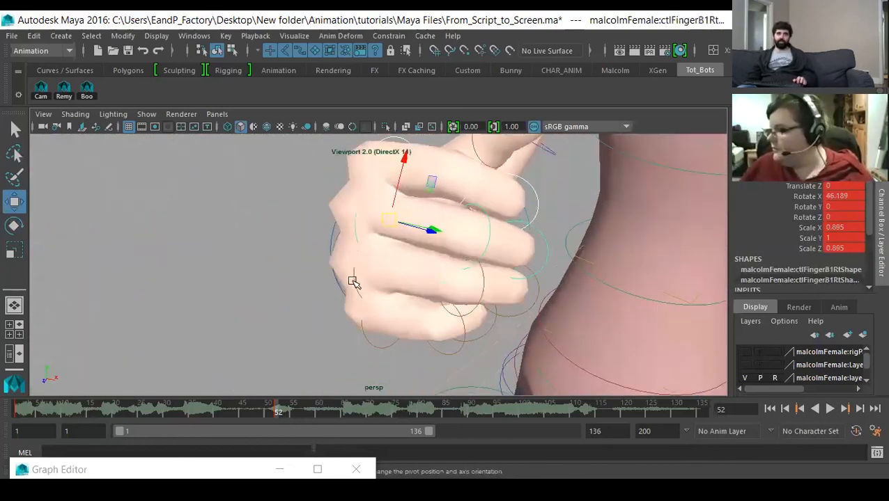
pyautogui.keyDown('shift'); pyautogui.click(353, 282); pyautogui.keyUp('shift')
pyautogui.keyDown('shift'); pyautogui.click(361, 331); pyautogui.keyUp('shift')
pyautogui.keyDown('alt'); pyautogui.moveTo(405, 355); pyautogui.dragTo(445, 313); pyautogui.keyUp('alt')
pyautogui.press('e')
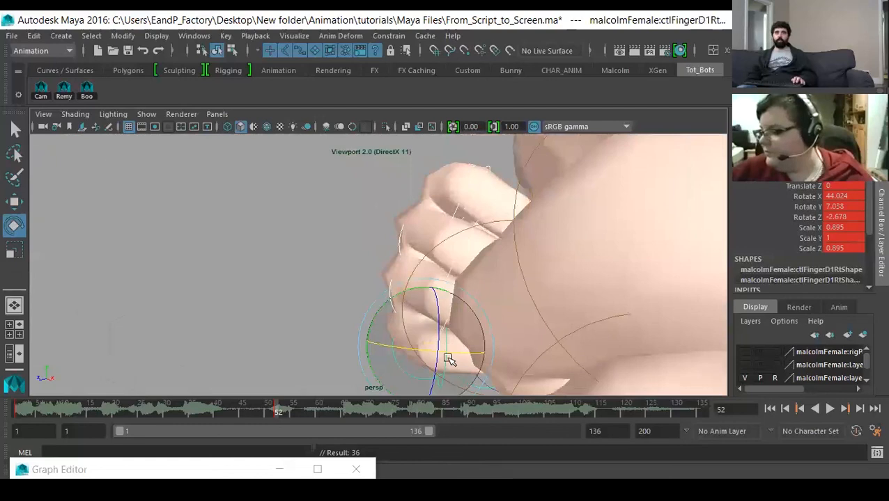
pyautogui.moveTo(450, 353); pyautogui.dragTo(281, 238)
# Select the middle controls of the right index and middle fingers, key them at frame 52, and adjust their bend
pyautogui.click(355, 241)
pyautogui.click(365, 251)
pyautogui.keyDown('alt'); pyautogui.moveTo(370, 257); pyautogui.dragTo(377, 223, button='middle'); pyautogui.keyUp('alt')
pyautogui.press('w')
pyautogui.keyDown('alt'); pyautogui.moveTo(377, 222); pyautogui.dragTo(386, 243); pyautogui.keyUp('alt')
pyautogui.keyDown('shift'); pyautogui.click(330, 211); pyautogui.keyUp('shift')
pyautogui.press('e')
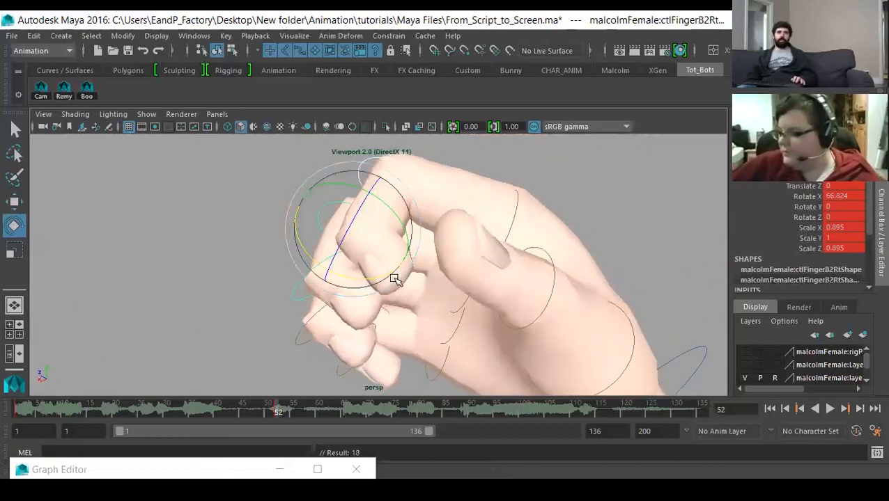
pyautogui.moveTo(389, 273); pyautogui.dragTo(271, 325)
pyautogui.click(270, 325)
# Rotate one of the right hand's lower finger controls slightly and key it at frame 52
pyautogui.click(396, 328)
pyautogui.moveTo(365, 340); pyautogui.dragTo(383, 335)
pyautogui.keyDown('alt'); pyautogui.moveTo(379, 296); pyautogui.dragTo(381, 401, button='middle'); pyautogui.keyUp('alt')
pyautogui.keyDown('alt'); pyautogui.moveTo(381, 395); pyautogui.dragTo(486, 393); pyautogui.keyUp('alt')
pyautogui.keyDown('alt'); pyautogui.moveTo(486, 393); pyautogui.dragTo(327, 274, button='right'); pyautogui.keyUp('alt')
pyautogui.keyDown('alt'); pyautogui.moveTo(327, 274); pyautogui.dragTo(201, 264); pyautogui.keyUp('alt')
pyautogui.press('s')
pyautogui.keyDown('alt'); pyautogui.moveTo(200, 264); pyautogui.dragTo(333, 309, button='right'); pyautogui.keyUp('alt')
pyautogui.keyDown('alt'); pyautogui.moveTo(333, 309); pyautogui.dragTo(241, 324); pyautogui.keyUp('alt')
# Select the tip controls of the right index, middle and ring fingers and key them at frame 52
pyautogui.click(330, 175)
pyautogui.click(339, 182)
pyautogui.keyDown('alt'); pyautogui.moveTo(339, 183); pyautogui.dragTo(309, 234); pyautogui.keyUp('alt')
pyautogui.press('w')
pyautogui.press('e')
pyautogui.press('s')
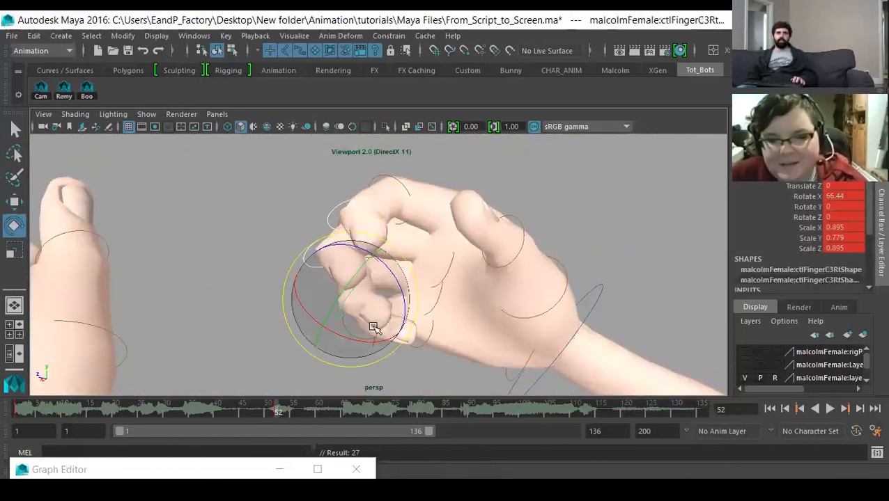
# Key the right index finger's middle control at frame 52 with Rotate X at about 24.207
pyautogui.keyDown('alt'); pyautogui.moveTo(402, 268); pyautogui.dragTo(474, 308); pyautogui.keyUp('alt')
pyautogui.click(367, 236)
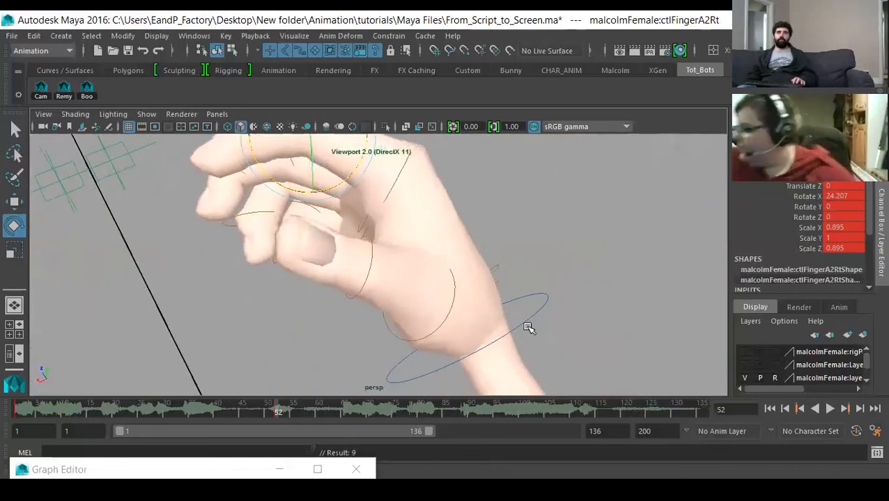
# Key the right-hand controls at frame 52, selecting and keying the control at the base of the right thumb
pyautogui.click(547, 332)
pyautogui.keyDown('alt'); pyautogui.moveTo(547, 332); pyautogui.dragTo(329, 326); pyautogui.keyUp('alt')
pyautogui.press('s')
pyautogui.click(288, 276)
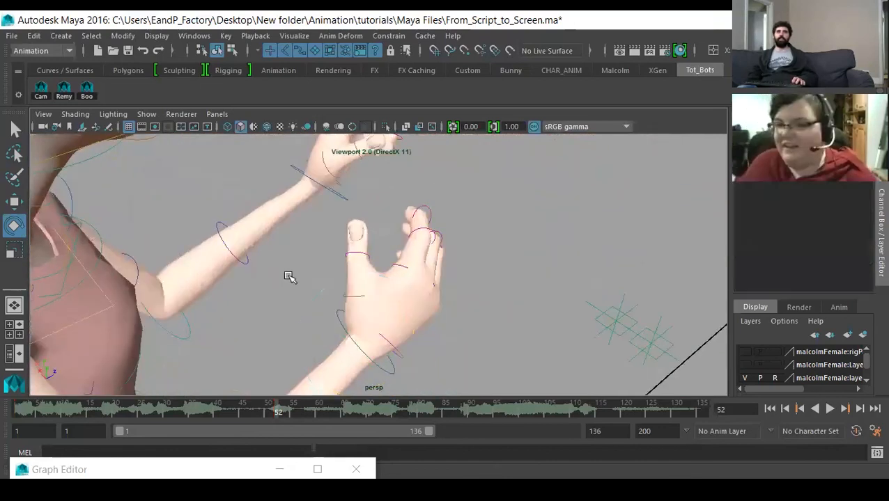
pyautogui.keyDown('alt'); pyautogui.moveTo(288, 276); pyautogui.dragTo(351, 309, button='right'); pyautogui.keyUp('alt')
pyautogui.click(353, 310)
pyautogui.keyDown('alt'); pyautogui.moveTo(365, 319); pyautogui.dragTo(349, 259); pyautogui.keyUp('alt')
pyautogui.keyDown('alt'); pyautogui.moveTo(350, 259); pyautogui.dragTo(433, 299); pyautogui.keyUp('alt')
pyautogui.press('s')
# Select a further control on the right hand, key it at frame 52, and clear the selection
pyautogui.keyDown('alt'); pyautogui.moveTo(434, 300); pyautogui.dragTo(376, 321); pyautogui.keyUp('alt')
pyautogui.keyDown('alt'); pyautogui.moveTo(376, 320); pyautogui.dragTo(390, 386, button='middle'); pyautogui.keyUp('alt')
pyautogui.keyDown('alt'); pyautogui.moveTo(390, 385); pyautogui.dragTo(263, 285); pyautogui.keyUp('alt')
pyautogui.click(272, 298)
pyautogui.press('s')
pyautogui.click(222, 270)
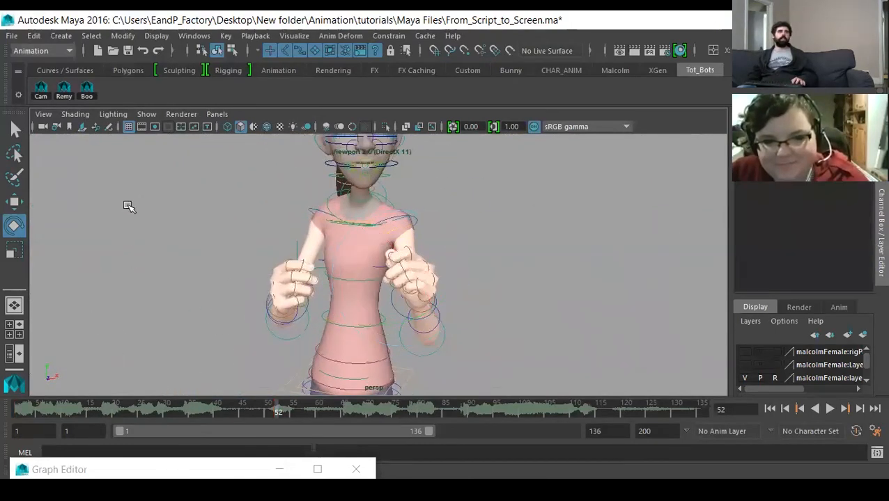
# Select the upper-body and hand controls together and compare their poses at frames 1 and 52
pyautogui.scroll(-5, 103, 232)
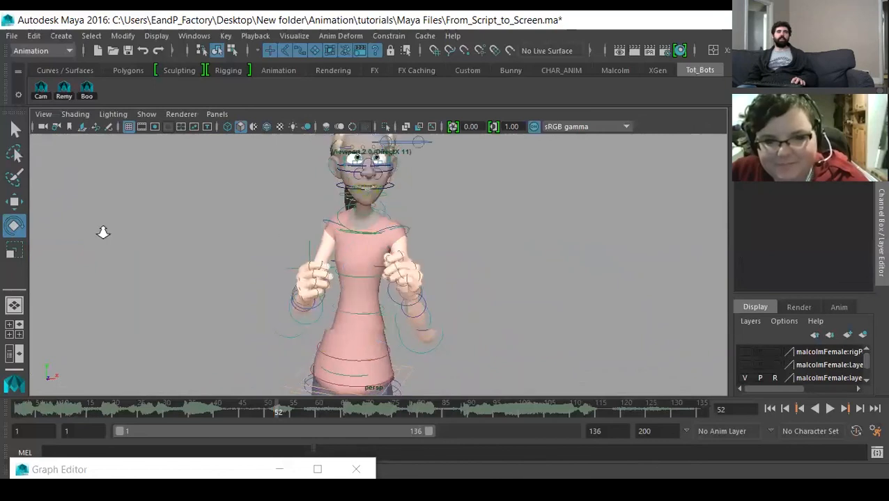
pyautogui.moveTo(215, 181); pyautogui.dragTo(491, 387)
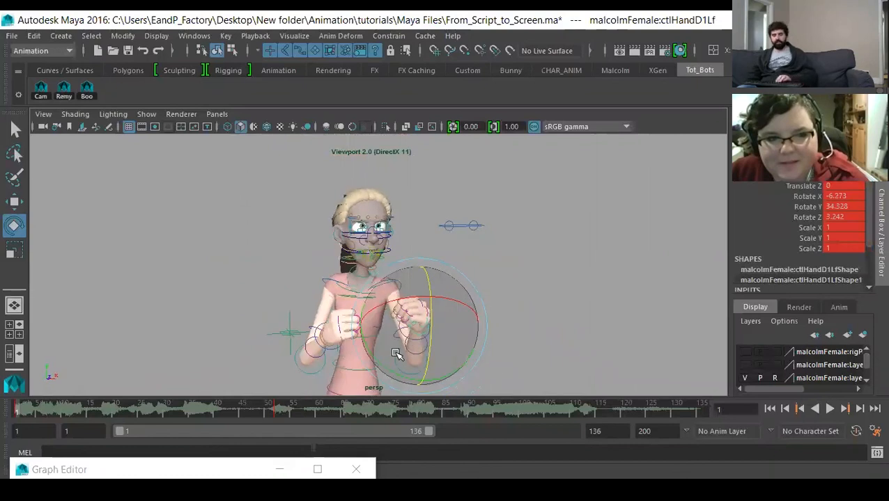
pyautogui.press('.')
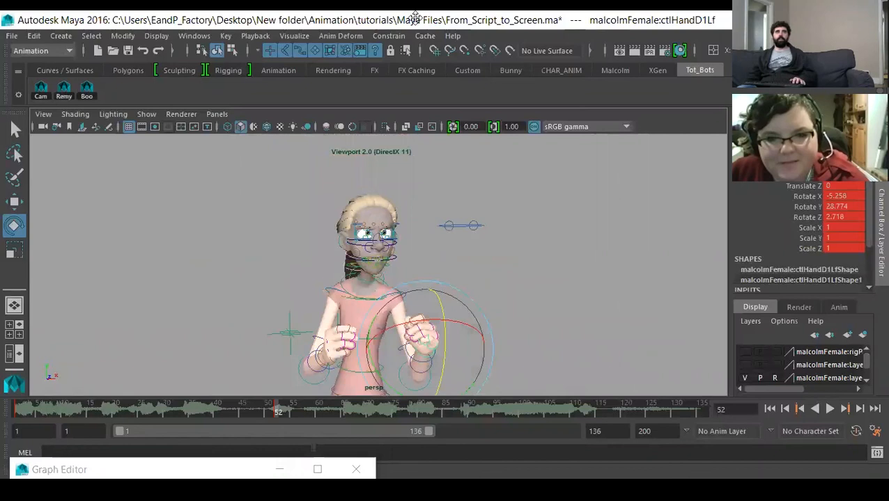
# Switch the viewport to the persp1 camera
pyautogui.click(217, 114)
pyautogui.moveTo(308, 127)
pyautogui.click(404, 132)
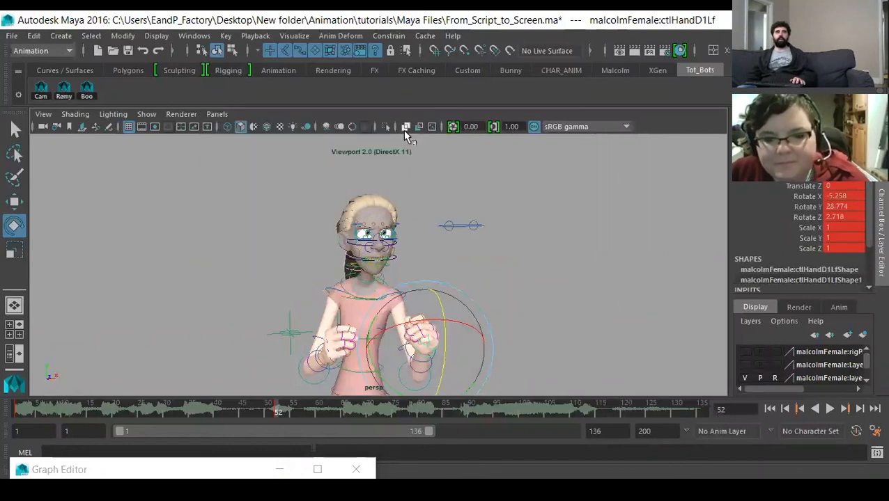
pyautogui.click(216, 114)
pyautogui.click(367, 140)
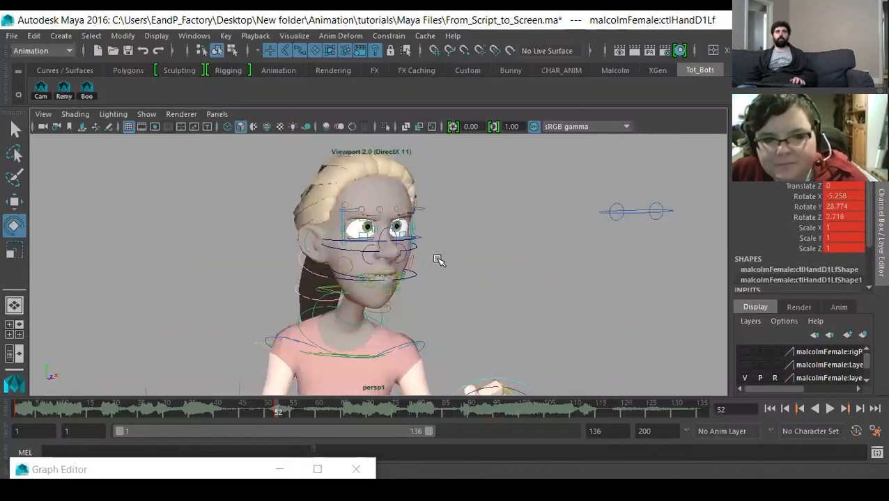
# Hide the control curves and flip between the frame 1 and frame 52 poses to compare them
pyautogui.hotkey('alt', '1')
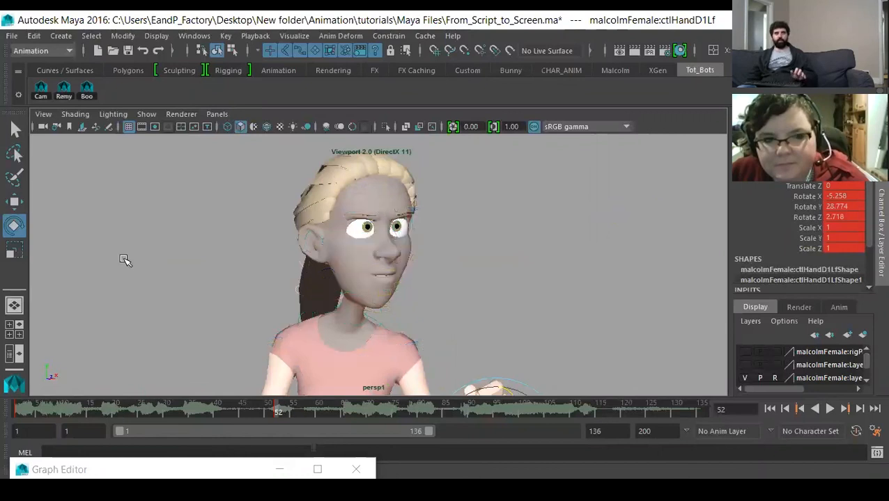
pyautogui.hotkey('alt', 'shift', 'v')
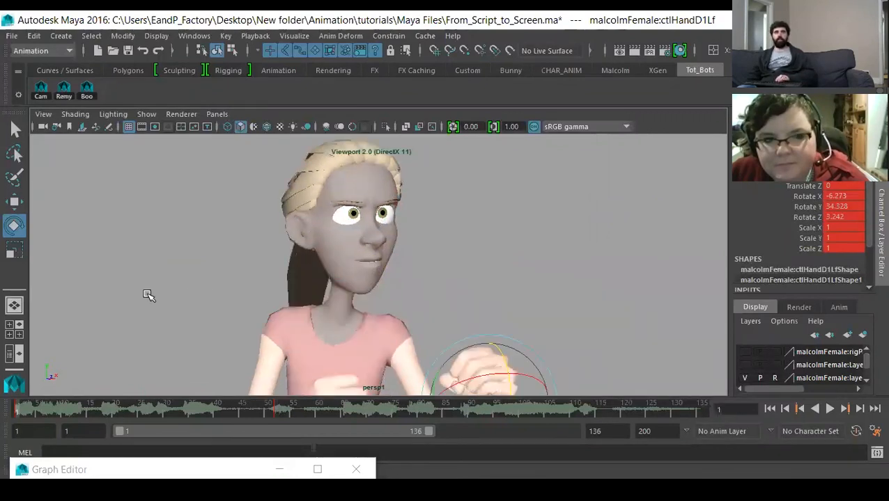
pyautogui.press('.')
pyautogui.press(',')
pyautogui.press('.')
pyautogui.press(',')
pyautogui.press('.')
pyautogui.press(',')
pyautogui.press('.')
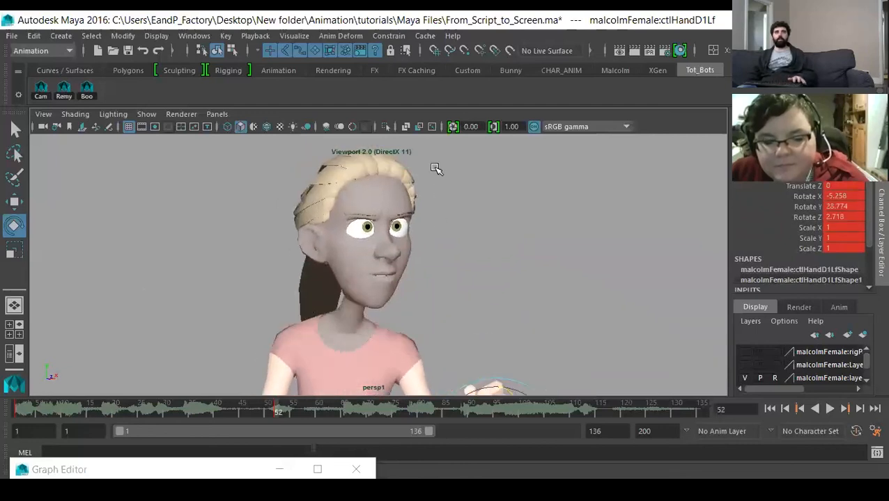
# Show NURBS curves in the viewport again and clear the selection
pyautogui.click(147, 114)
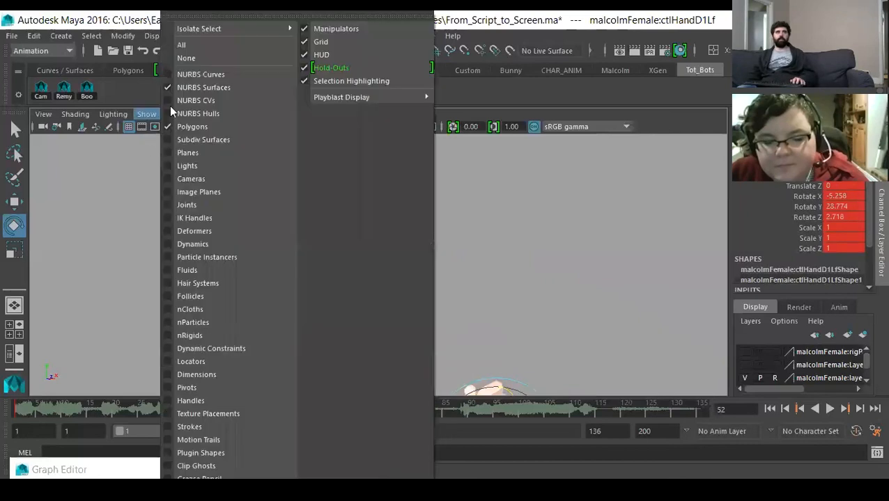
pyautogui.click(202, 73)
pyautogui.click(282, 248)
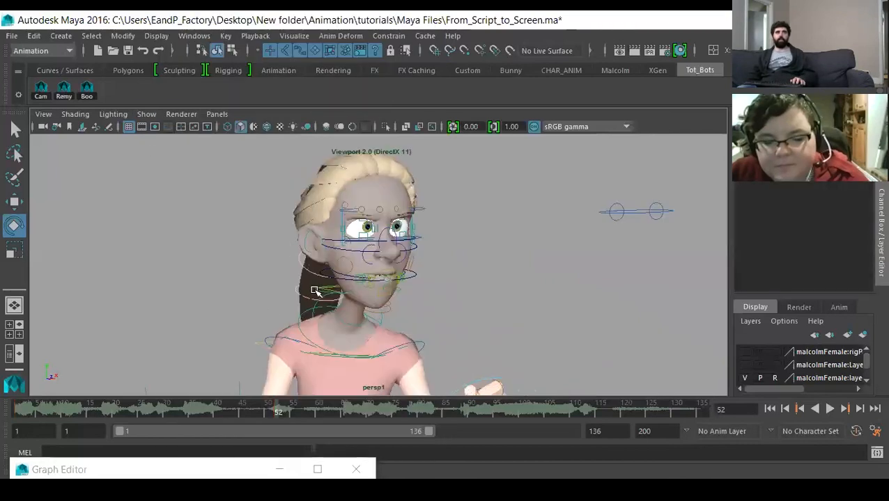
# Rotate the head control at frame 52 to about X 3.806, Y -3.771, Z -6.747 and key it
pyautogui.click(313, 341)
pyautogui.moveTo(259, 407); pyautogui.dragTo(276, 408)
pyautogui.moveTo(320, 265); pyautogui.dragTo(365, 321)
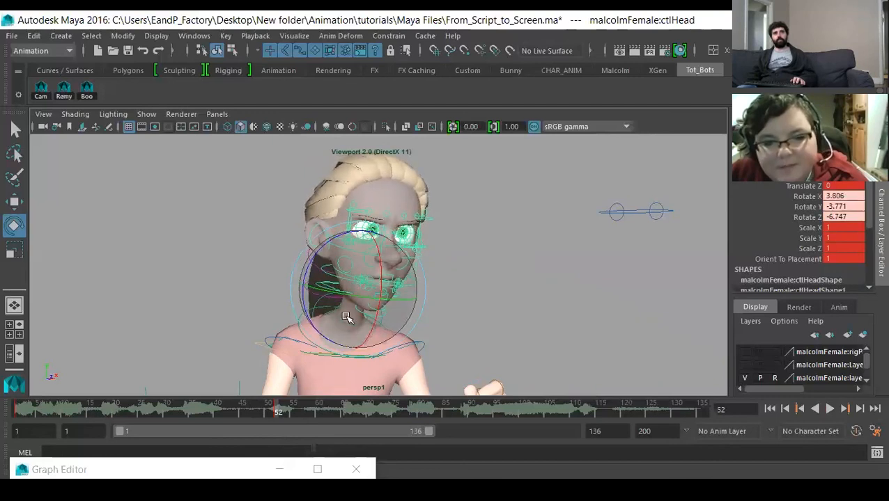
pyautogui.click(215, 266)
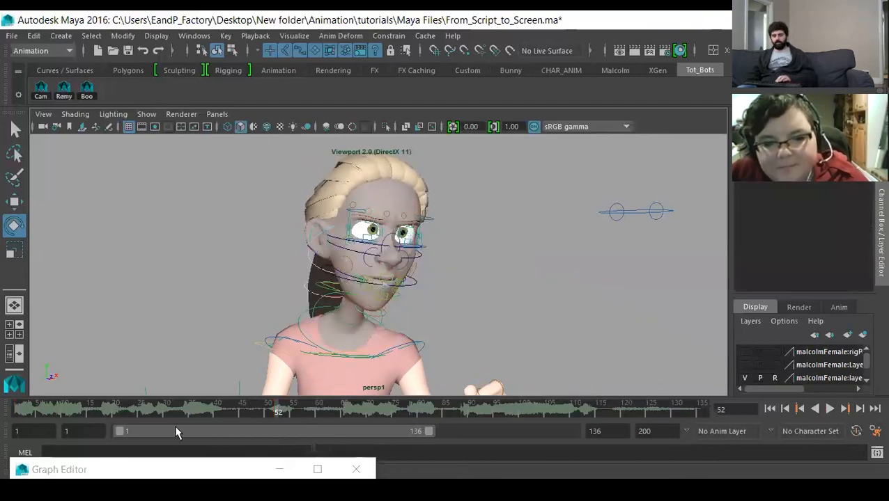
# Review the animation with the control curves hidden, and turn the curves back on
pyautogui.click(422, 344)
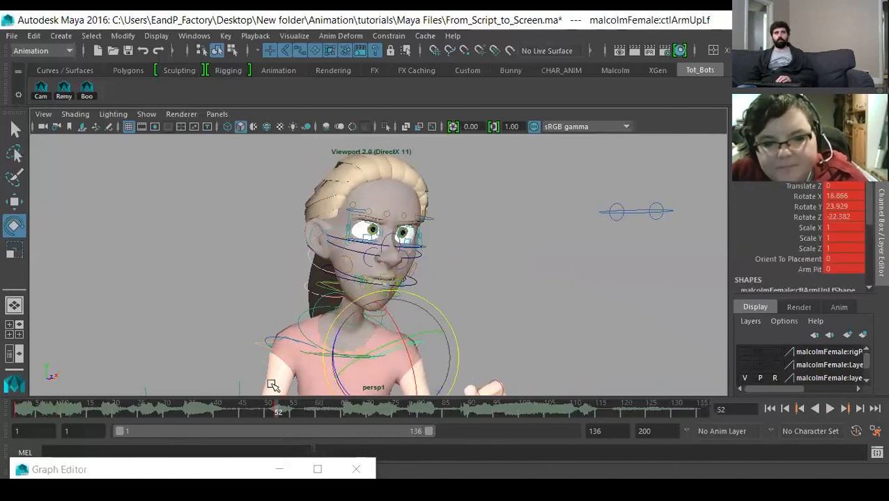
pyautogui.hotkey('alt', '1')
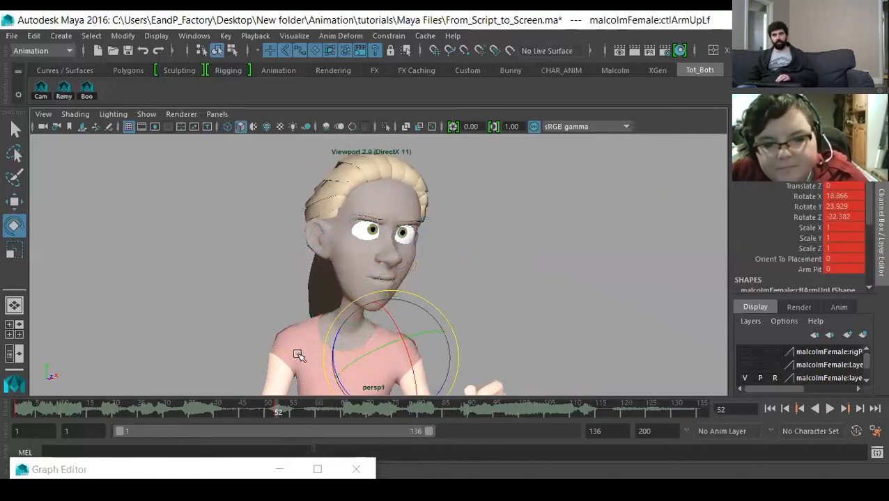
pyautogui.hotkey('alt', 'shift', 'v')
pyautogui.hotkey('alt', 'v')
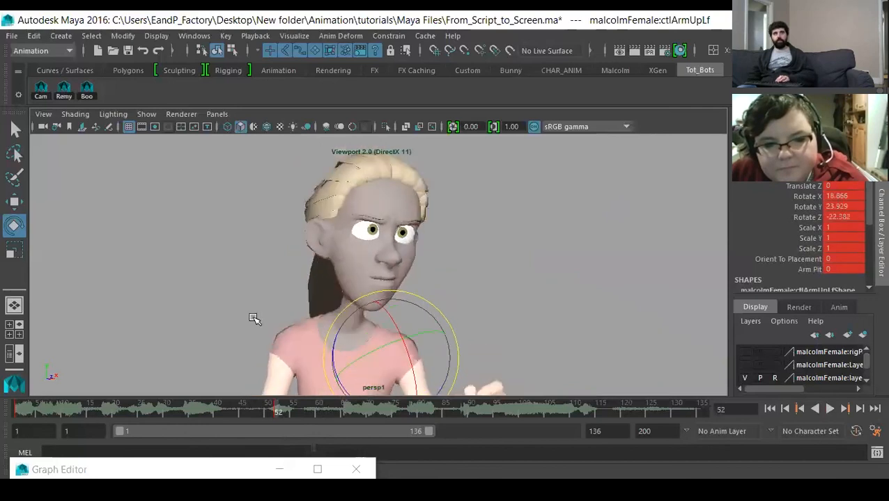
pyautogui.hotkey('alt', '1')
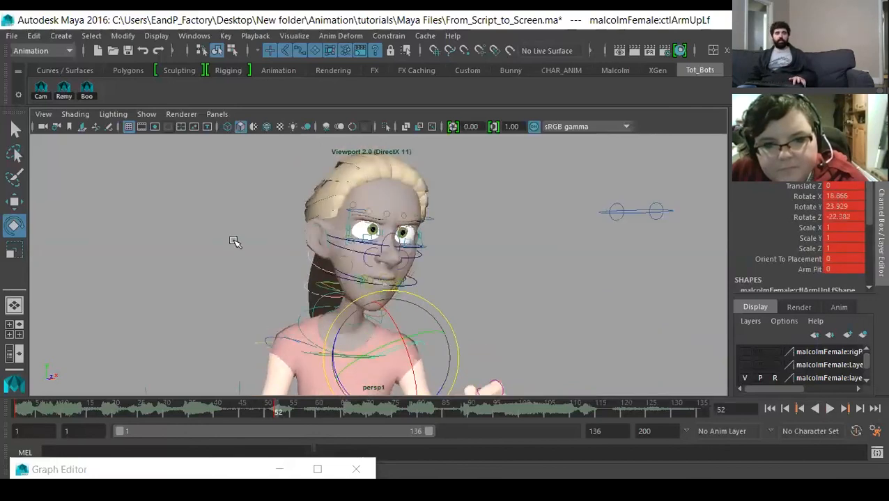
pyautogui.click(236, 240)
# Rotate the head at frame 52 to about X -0.016, Y -3.319, Z -6.732, key it, and scrub from frame 1 to 52
pyautogui.click(317, 285)
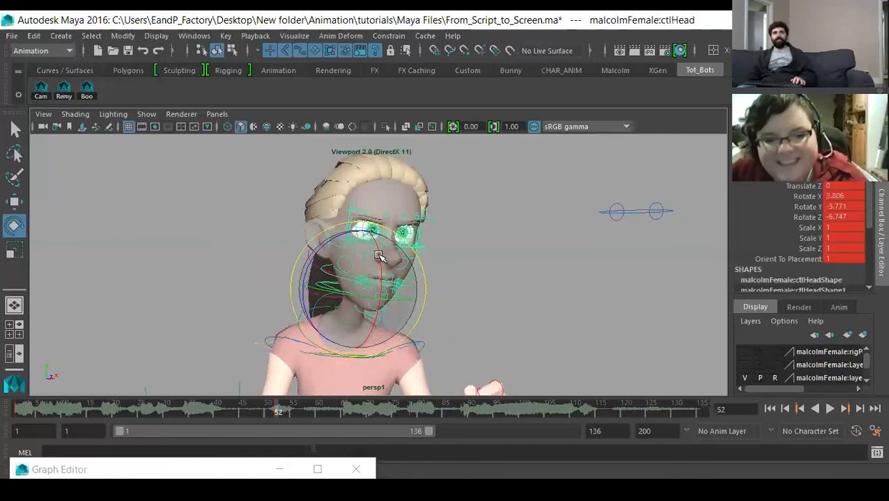
pyautogui.moveTo(382, 273); pyautogui.dragTo(381, 255)
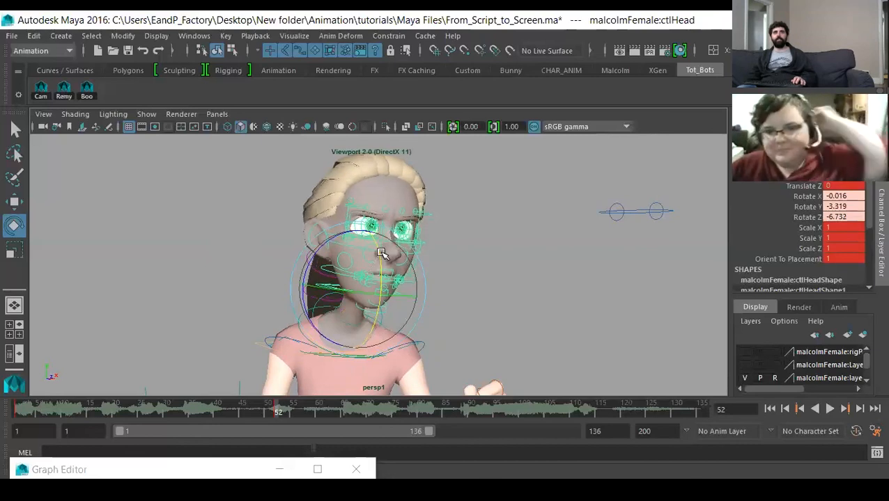
pyautogui.press('s')
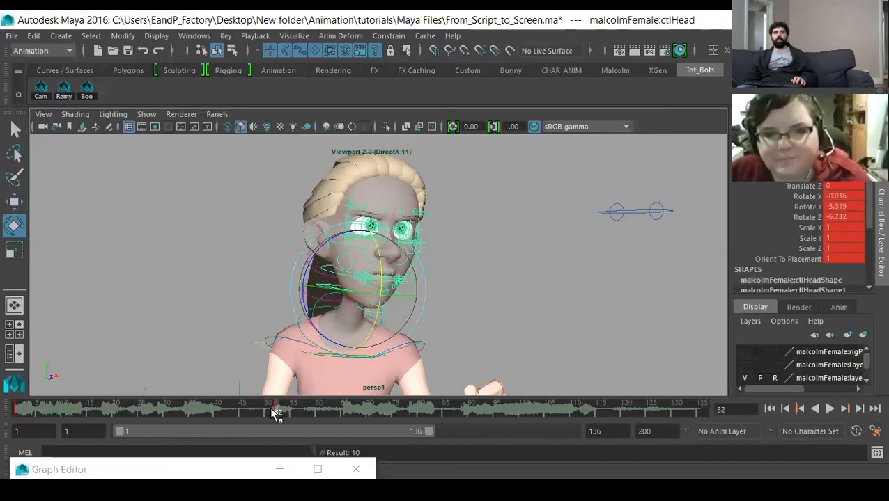
pyautogui.click(15, 413)
pyautogui.moveTo(49, 414); pyautogui.dragTo(278, 415)
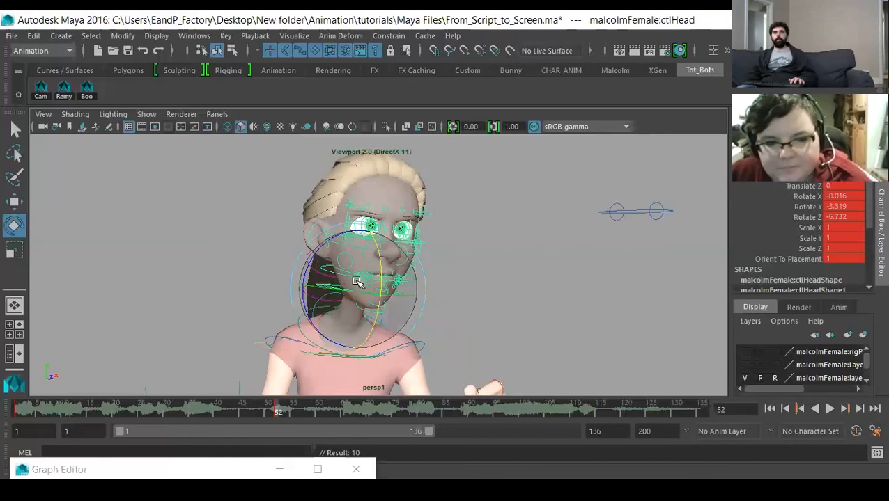
# Try tilting the head further down to Rotate X of about 10.465, and undo the rotation
pyautogui.moveTo(375, 267); pyautogui.dragTo(381, 276)
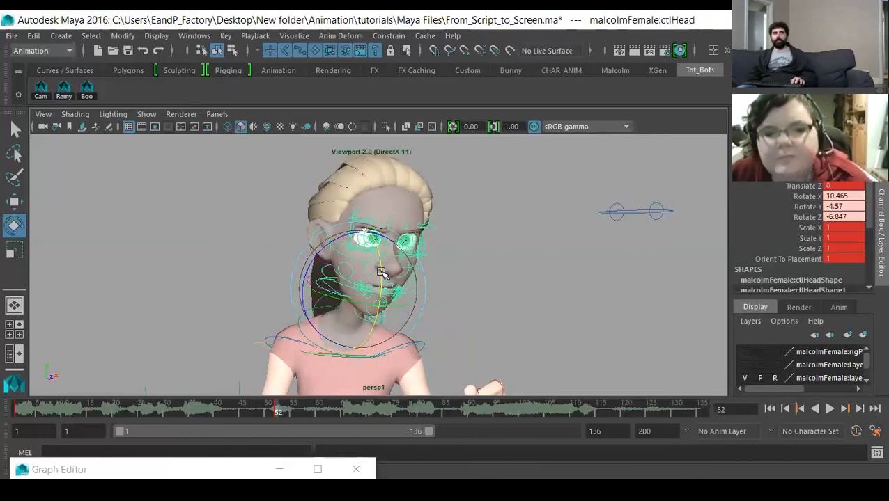
pyautogui.hotkey('ctrl', 'z')
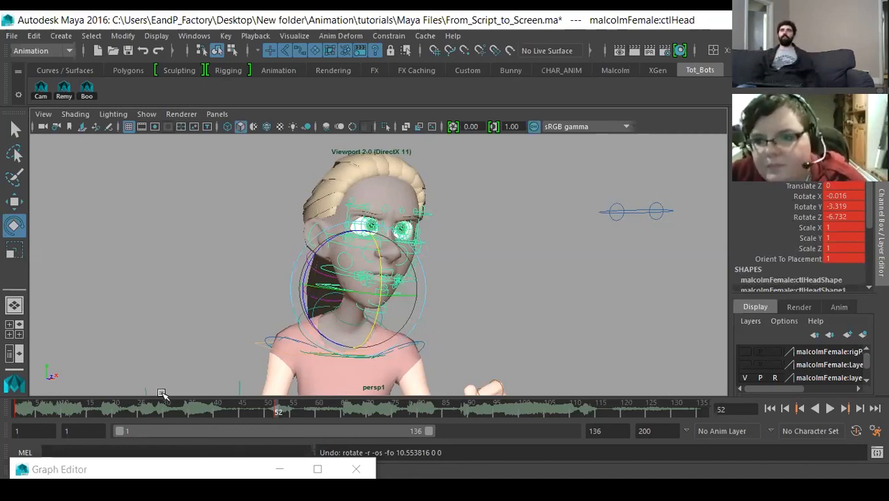
# Play the animation from the start to check the head motion, and clear the selection
pyautogui.click(19, 410)
pyautogui.hotkey('alt', 'v')
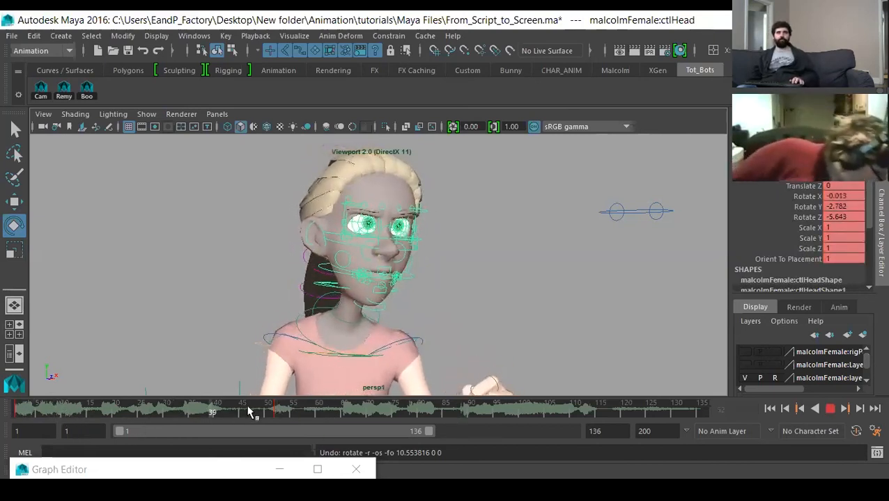
pyautogui.hotkey('alt', 'v')
pyautogui.click(178, 272)
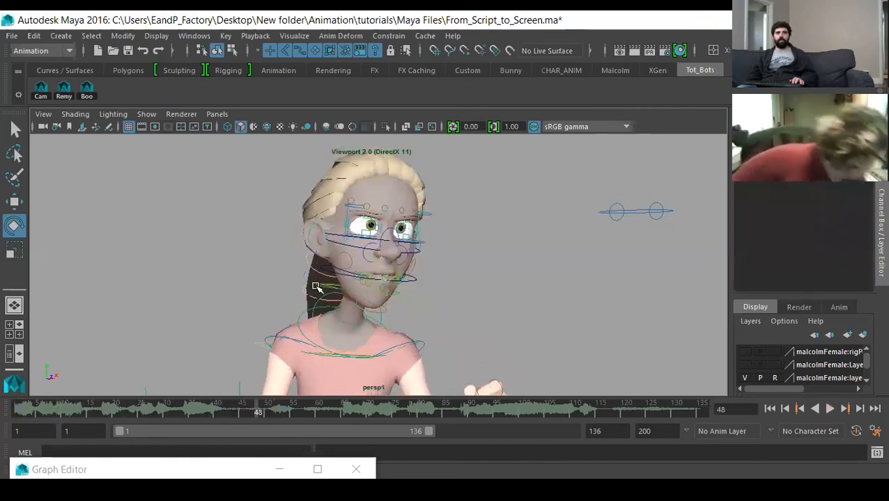
# Rotate the head control slightly at frame 52 and key it
pyautogui.click(316, 287)
pyautogui.moveTo(266, 409); pyautogui.dragTo(279, 409)
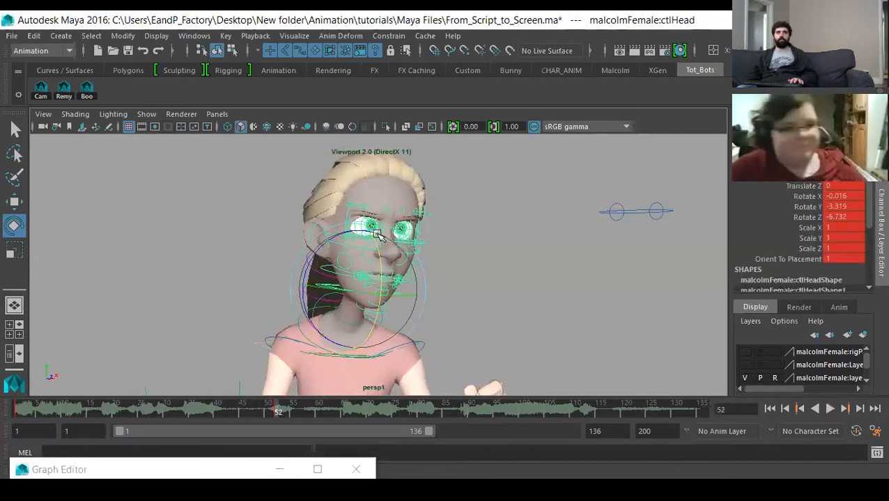
pyautogui.moveTo(380, 256); pyautogui.dragTo(378, 254)
pyautogui.press('s')
# Rotate the lower neck control at frame 52 to about X 29.323, Y -2.134, Z -14.938 and key it
pyautogui.click(321, 336)
pyautogui.click(330, 319)
pyautogui.moveTo(363, 294); pyautogui.dragTo(362, 307)
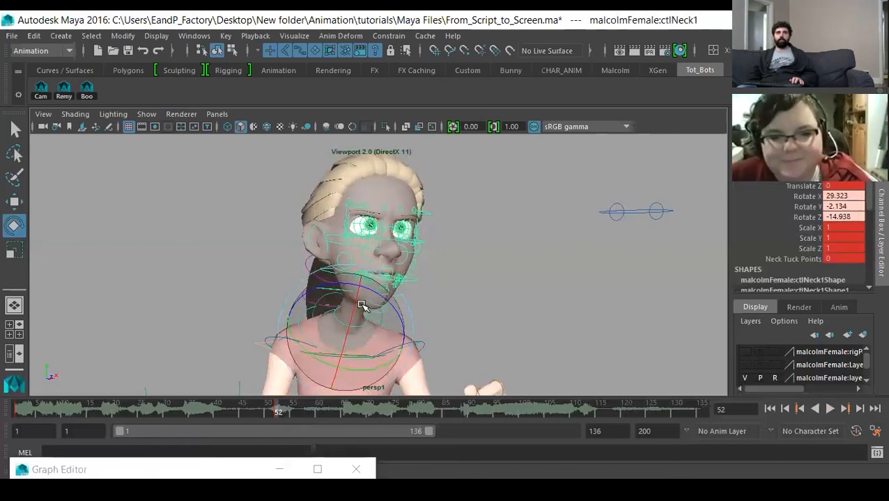
pyautogui.press('s')
# Flip repeatedly between frames 1 and 52 to compare the revised head and neck pose
pyautogui.press(',')
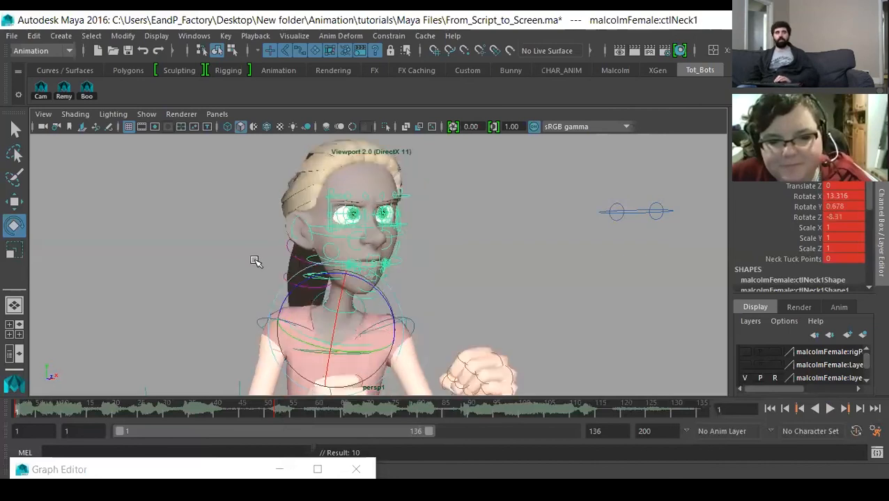
pyautogui.press('.')
pyautogui.press(',')
pyautogui.press('.')
pyautogui.press(',')
pyautogui.press('.')
pyautogui.press(',')
pyautogui.press('.')
pyautogui.click(215, 336)
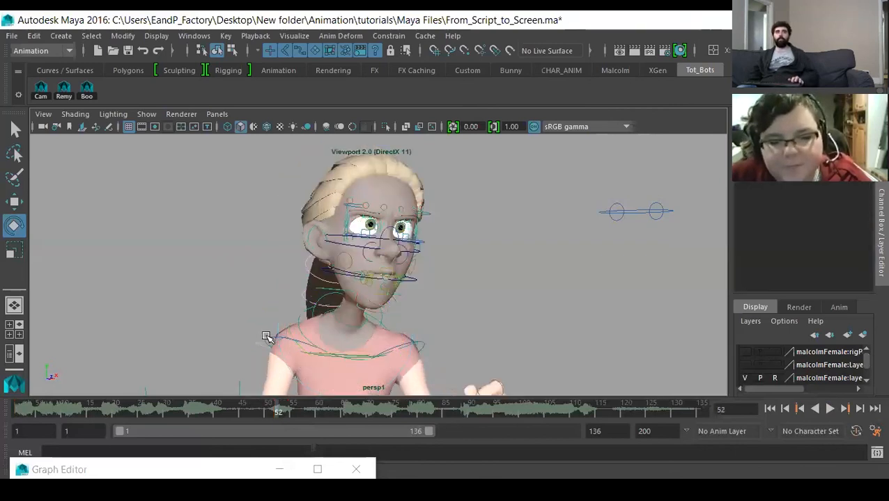
# Adjust the right upper arm at frame 52, and key the left upper arm at about Rotate X 17.392, Y 18.341, Z -6.194
pyautogui.click(268, 338)
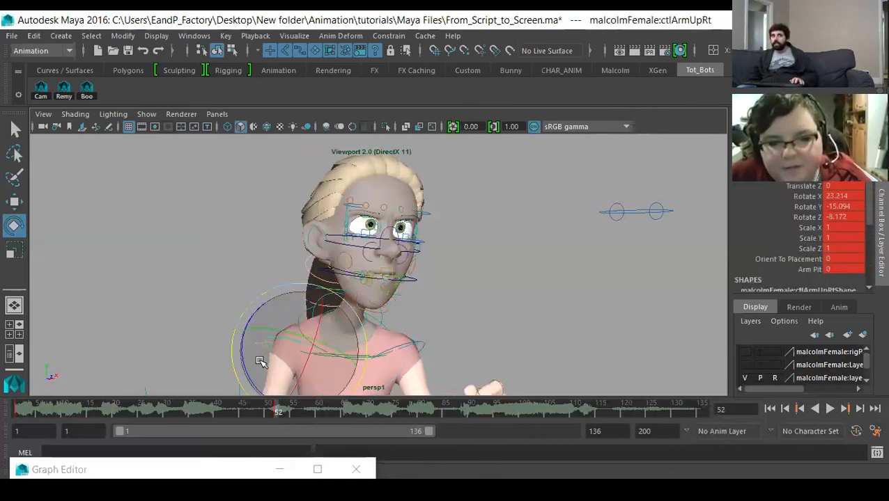
pyautogui.click(428, 347)
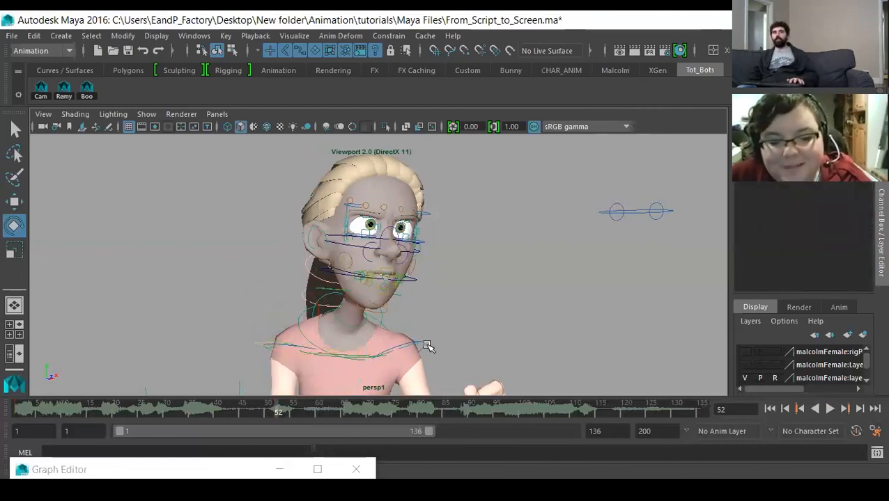
pyautogui.click(423, 346)
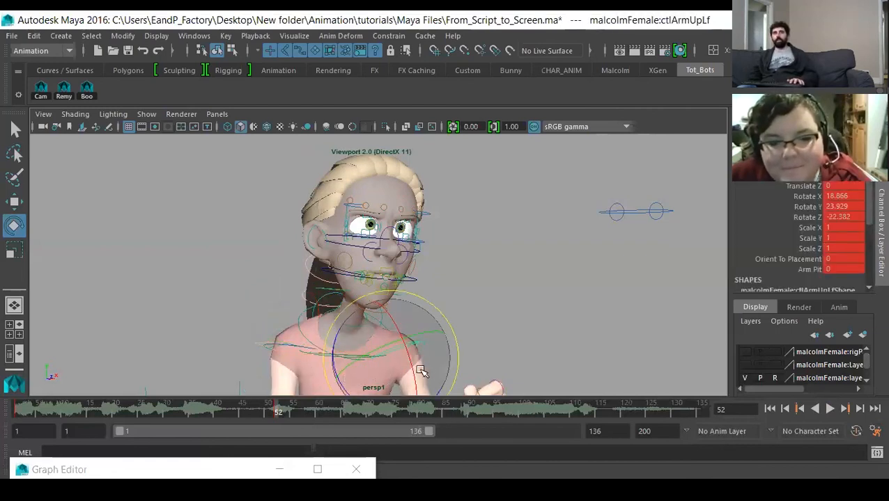
pyautogui.moveTo(430, 375); pyautogui.dragTo(333, 338)
pyautogui.press('s')
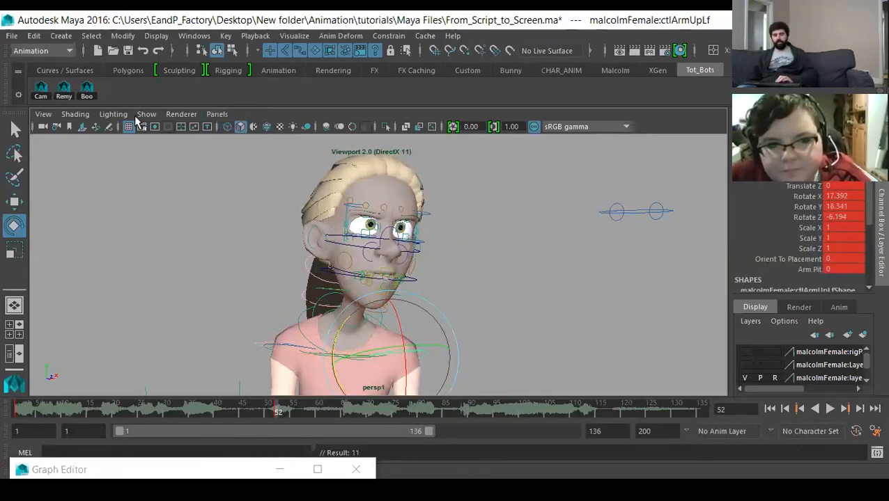
# Compare the lowered shoulders at frame 52 with the pose at frame 1
pyautogui.hotkey('alt', 'shift', 'v')
pyautogui.press('.')
pyautogui.press(',')
pyautogui.press('.')
# Rotate the right upper arm control at frame 52 to about X 15.234, Y -22.047, Z 0.075 and key it
pyautogui.click(263, 343)
pyautogui.moveTo(250, 360); pyautogui.dragTo(240, 367)
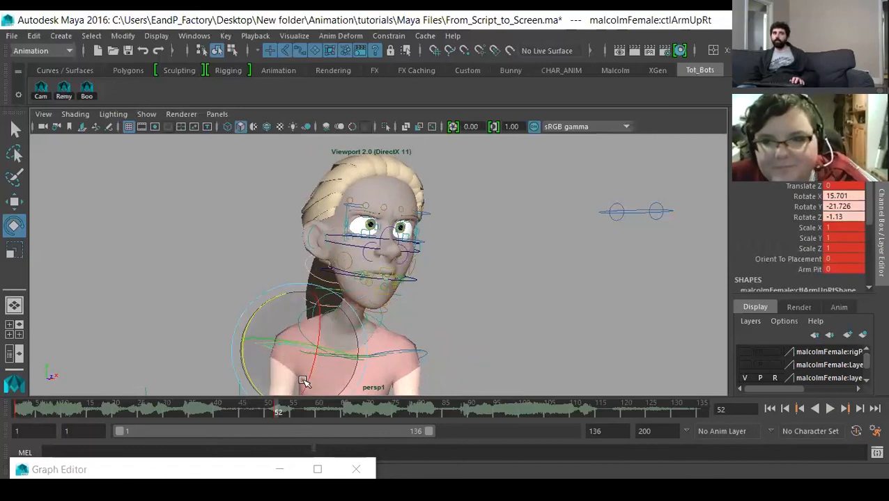
pyautogui.press('s')
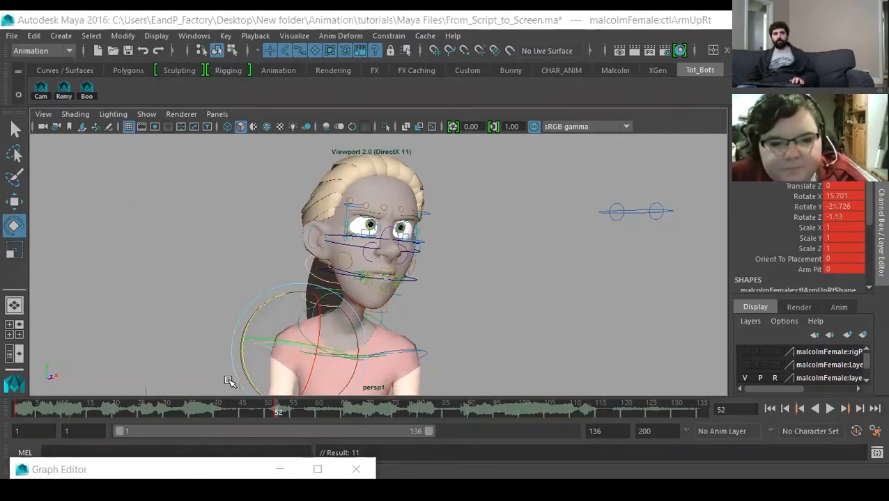
pyautogui.moveTo(244, 377); pyautogui.dragTo(246, 376)
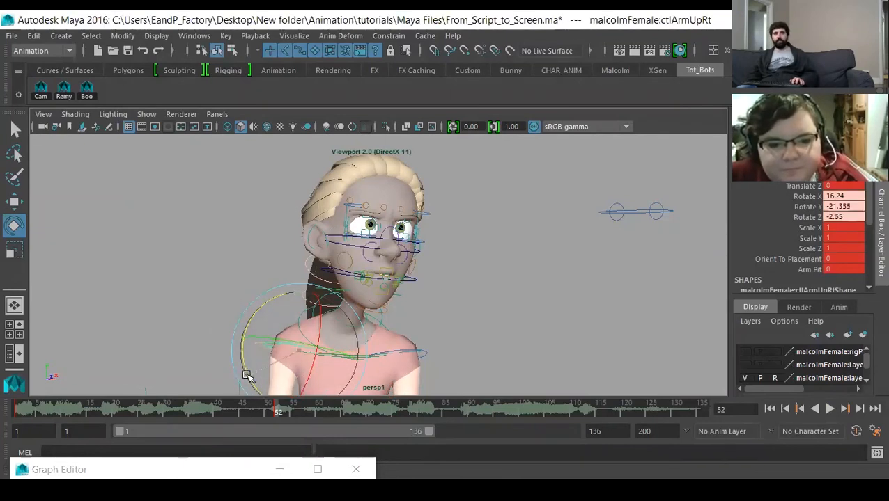
pyautogui.press('s')
pyautogui.click(15, 410)
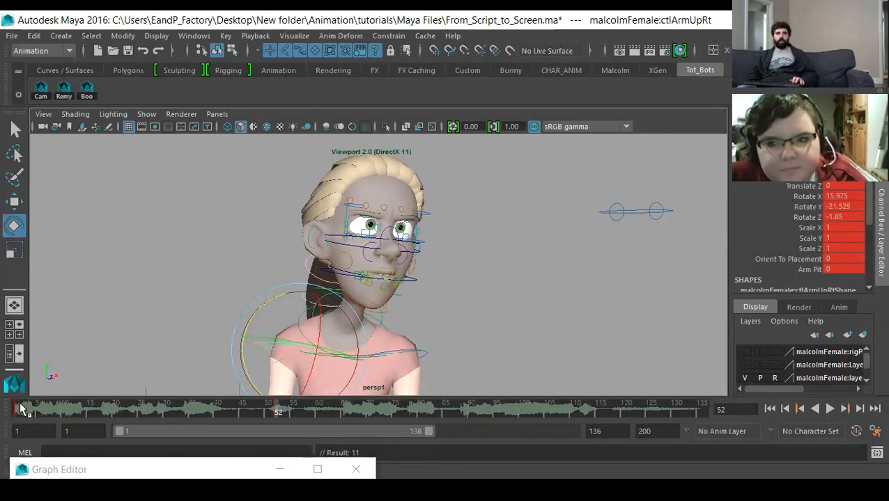
pyautogui.press('.')
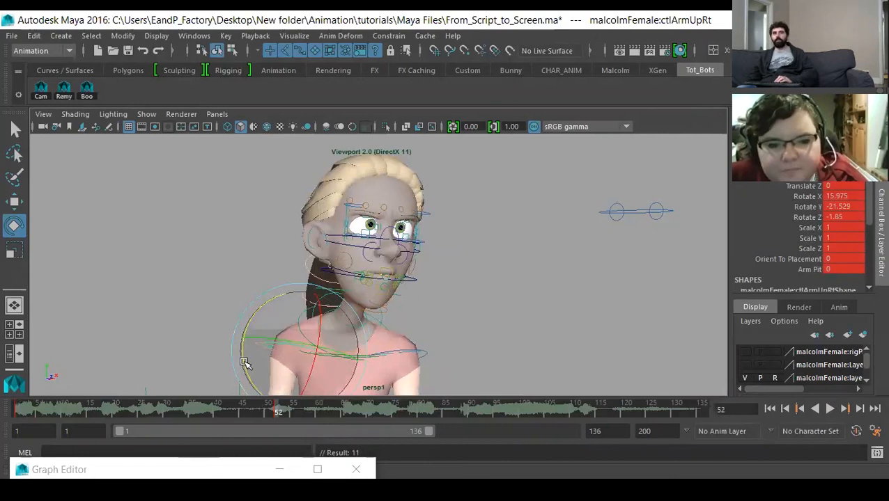
pyautogui.moveTo(244, 366); pyautogui.dragTo(243, 371)
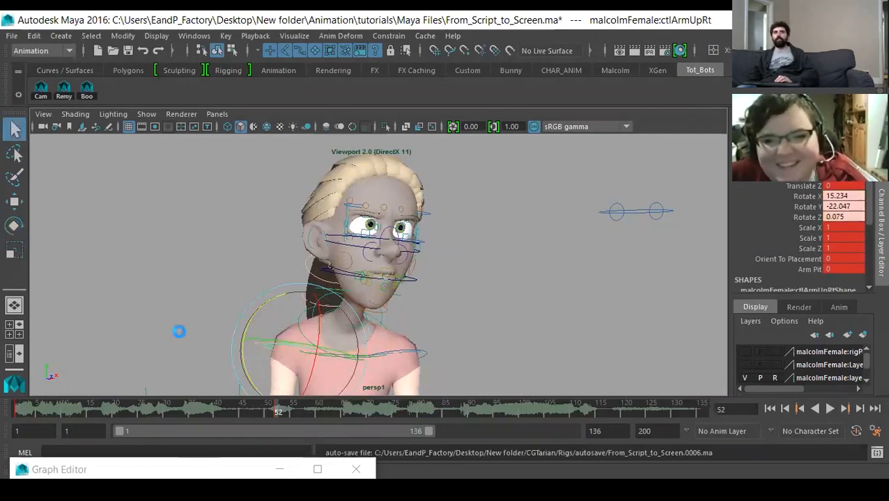
pyautogui.press('s')
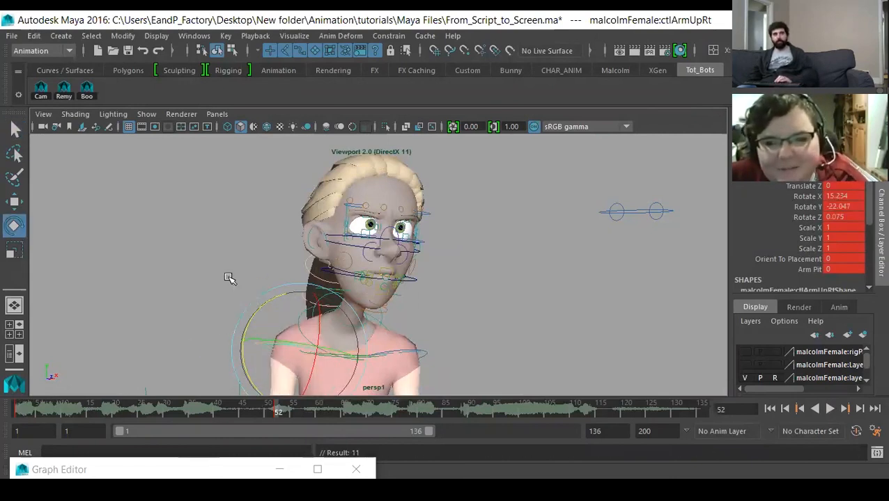
# Rotate the right upper arm control at frame 1 to about X 24.097, Y -13.58, Z -11.943 and key it
pyautogui.press(',')
pyautogui.press('.')
pyautogui.press(',')
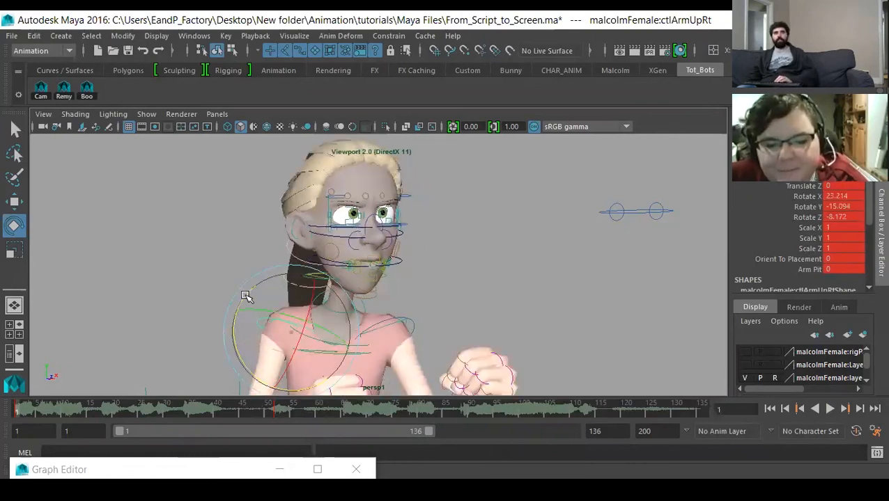
pyautogui.moveTo(245, 296); pyautogui.dragTo(244, 290)
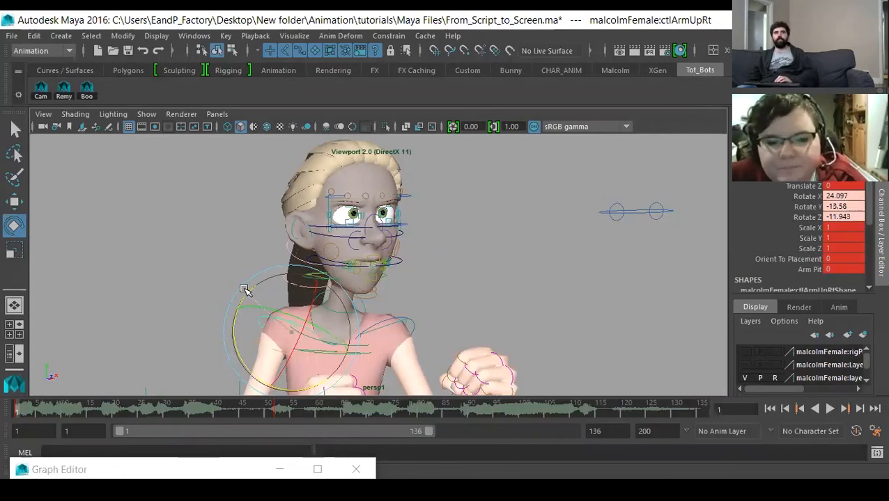
pyautogui.press('s')
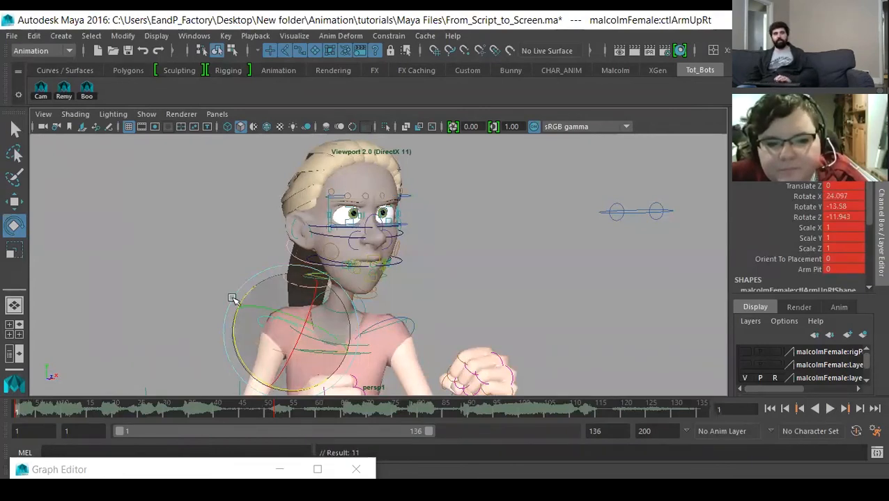
# Flip between frames 1 and 52 to compare the revised right upper arm in both poses
pyautogui.press('.')
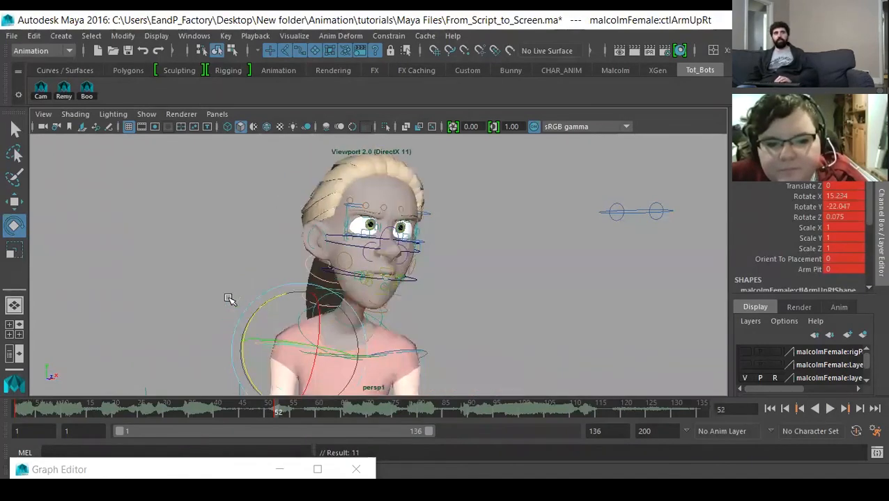
pyautogui.press(',')
pyautogui.press('.')
pyautogui.press(',')
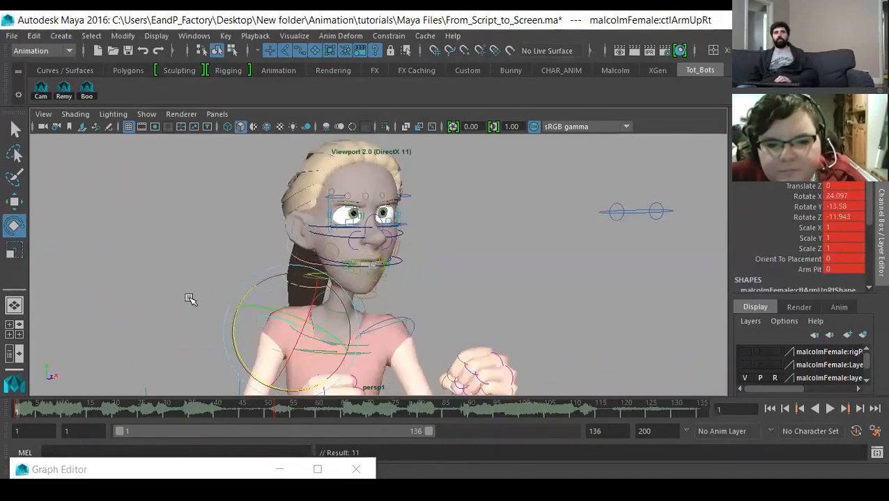
pyautogui.press('.')
pyautogui.press(',')
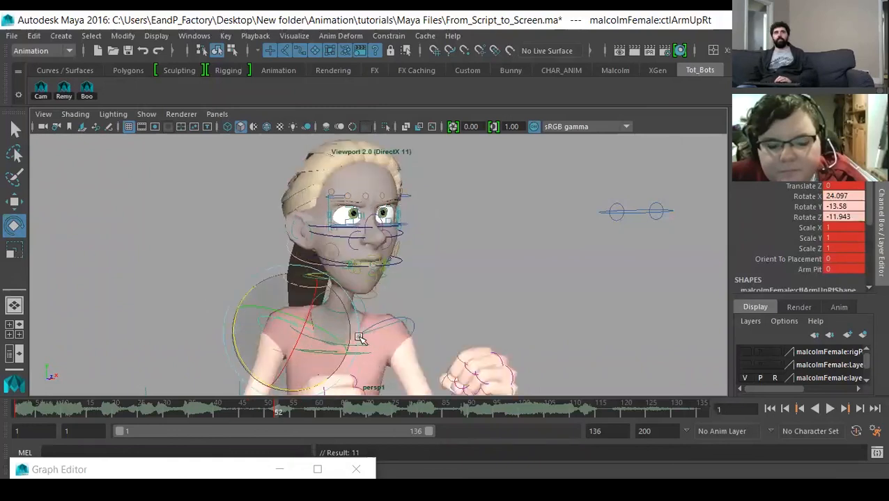
# Select the left shoulder control at frame 52
pyautogui.press('.')
pyautogui.click(399, 325)
pyautogui.click(392, 334)
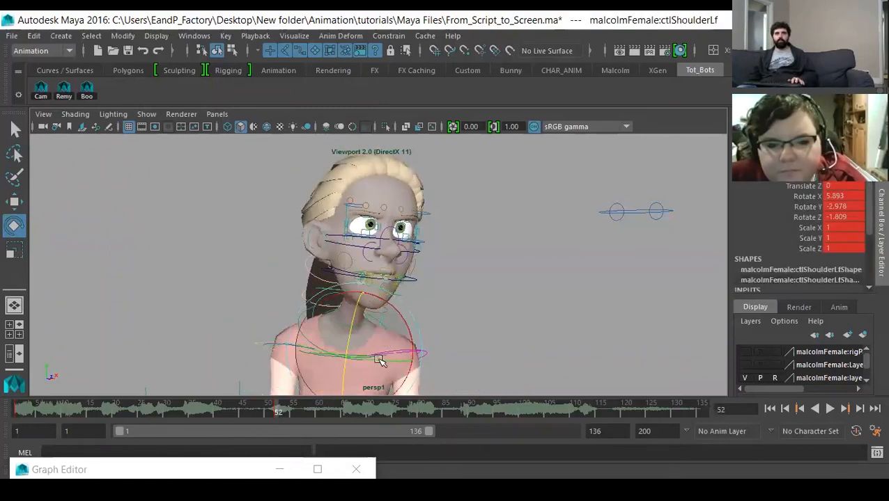
# Rotate the left shoulder control to about 9.7 in Y and shift it to about -0.04 in translate Z
pyautogui.moveTo(385, 361); pyautogui.dragTo(395, 362)
pyautogui.moveTo(412, 328); pyautogui.dragTo(395, 310)
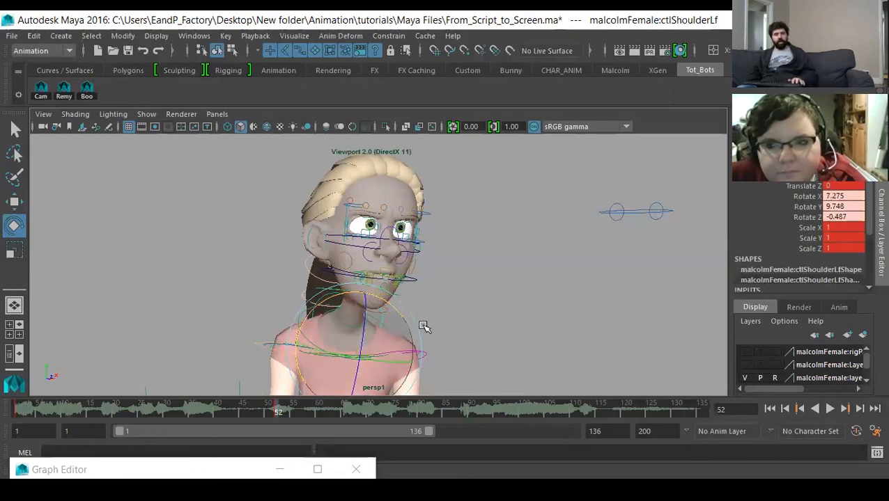
pyautogui.hotkey('ctrl', 'z')
pyautogui.press('w')
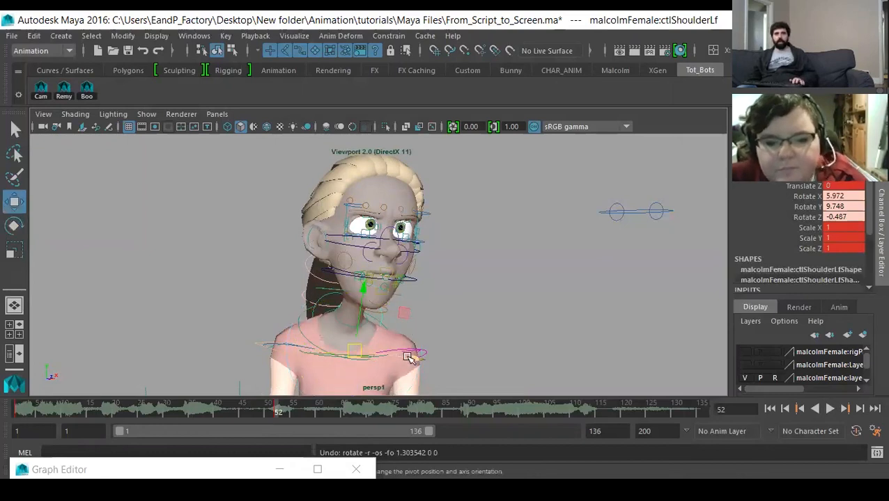
pyautogui.moveTo(413, 354); pyautogui.dragTo(408, 357)
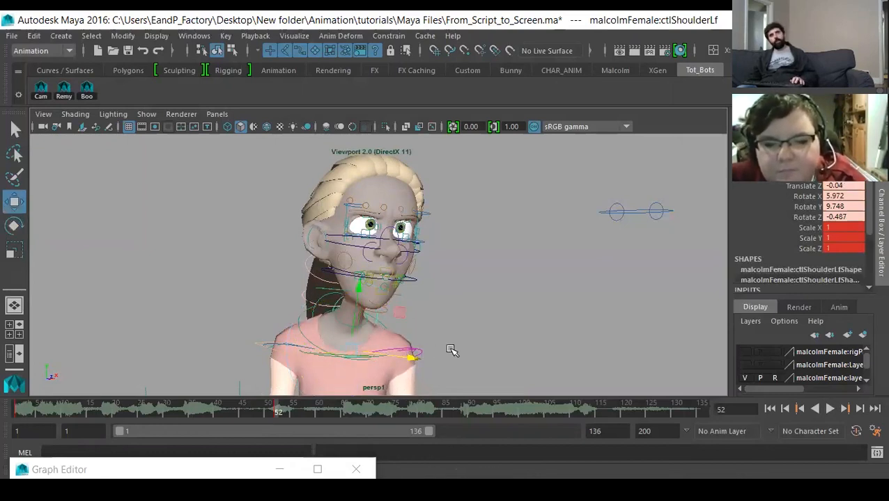
# Rotate the left shoulder control further to about 27.8 in Y, key it at frame 52, and play back the animation
pyautogui.press('e')
pyautogui.moveTo(372, 359); pyautogui.dragTo(388, 363)
pyautogui.press('s')
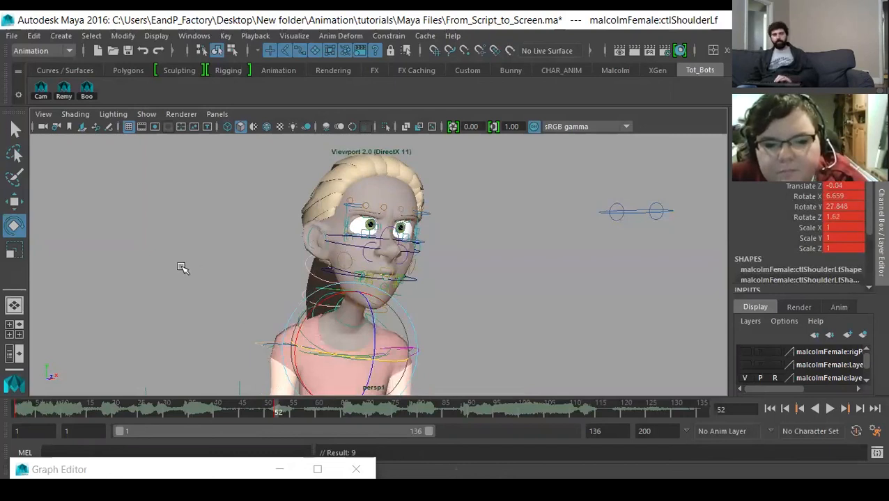
pyautogui.hotkey('alt', 'shift', 'v')
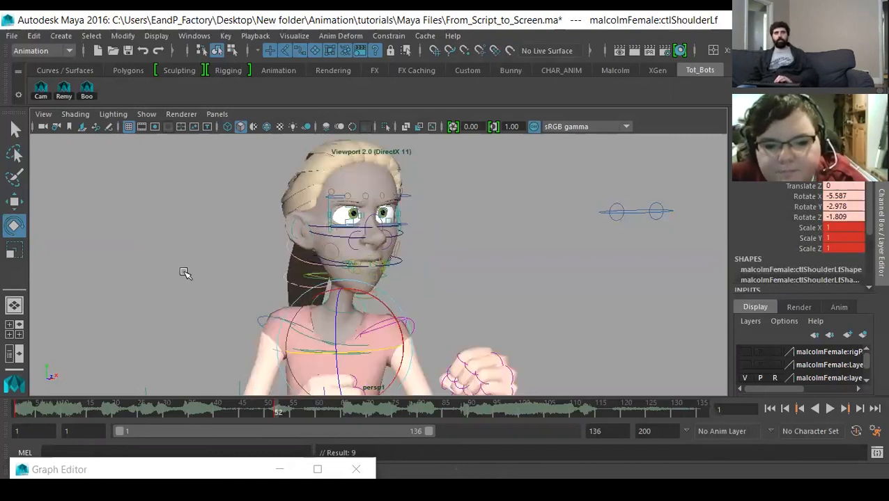
pyautogui.hotkey('alt', 'v')
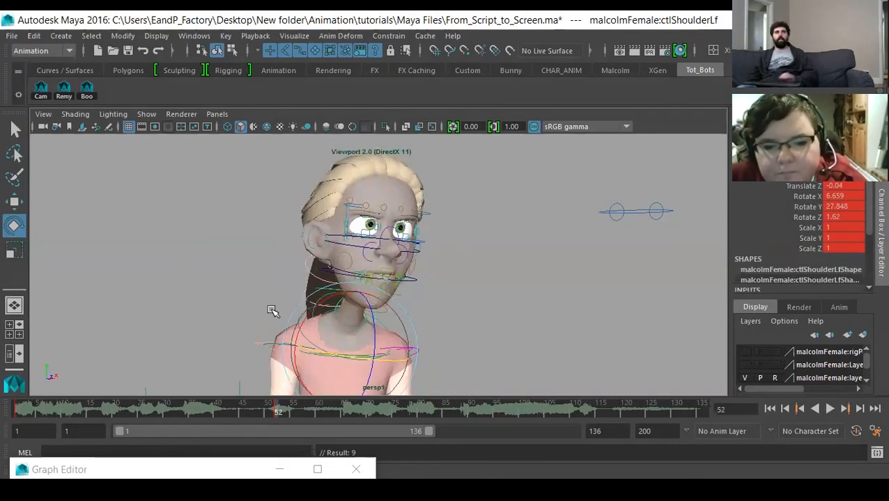
# Switch the viewport to the persp camera and select the character's right forearm control
pyautogui.click(200, 265)
pyautogui.click(217, 114)
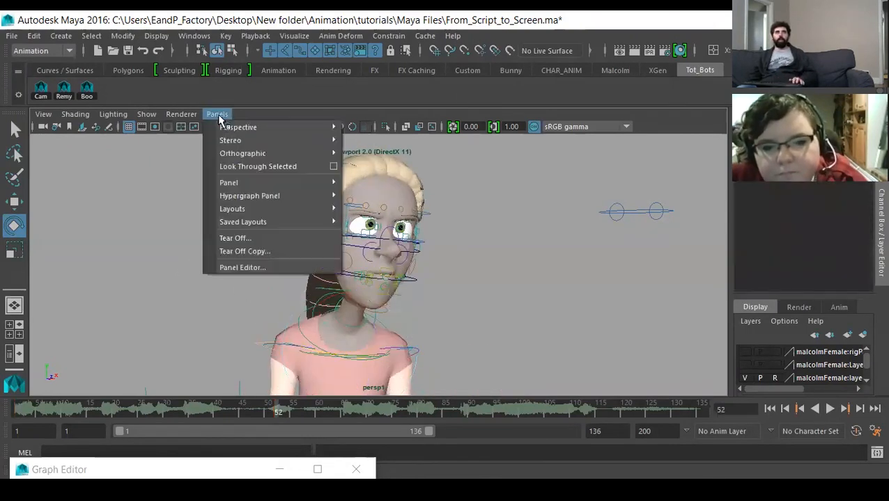
pyautogui.moveTo(238, 127)
pyautogui.click(367, 141)
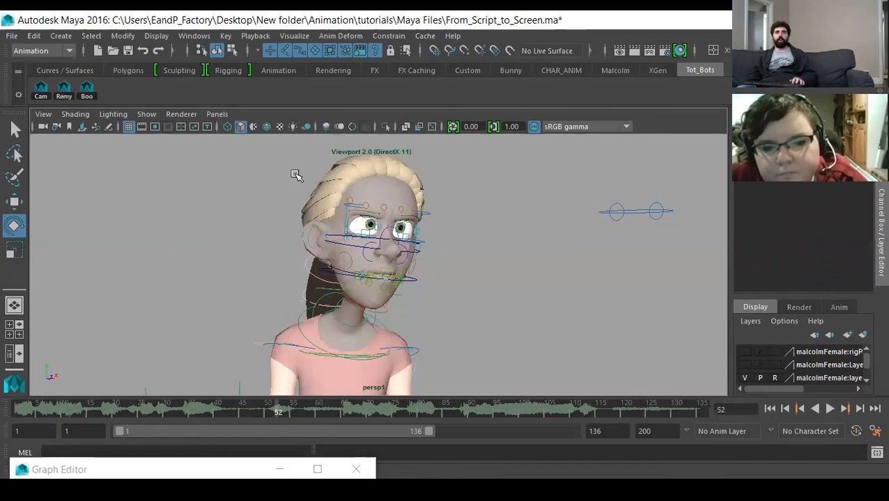
pyautogui.click(217, 115)
pyautogui.moveTo(291, 126)
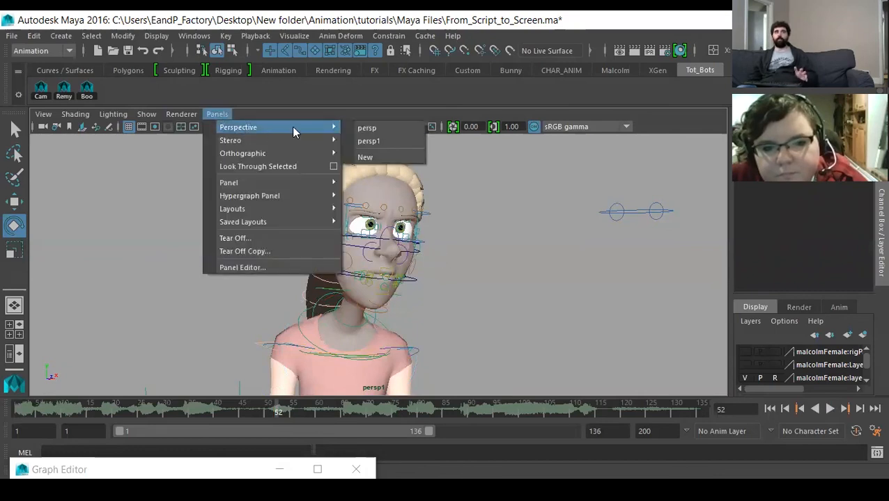
pyautogui.click(373, 127)
pyautogui.keyDown('alt'); pyautogui.moveTo(425, 333); pyautogui.dragTo(347, 332); pyautogui.keyUp('alt')
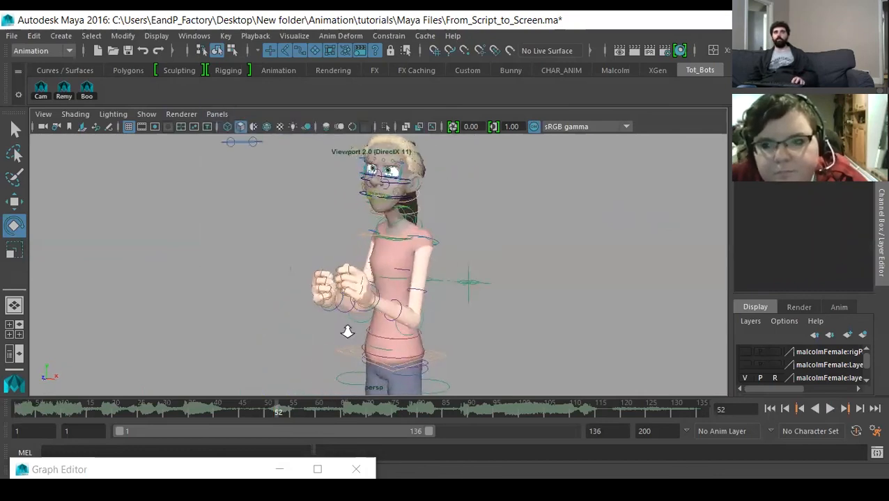
pyautogui.keyDown('alt'); pyautogui.moveTo(347, 331); pyautogui.dragTo(440, 337, button='right'); pyautogui.keyUp('alt')
pyautogui.click(439, 355)
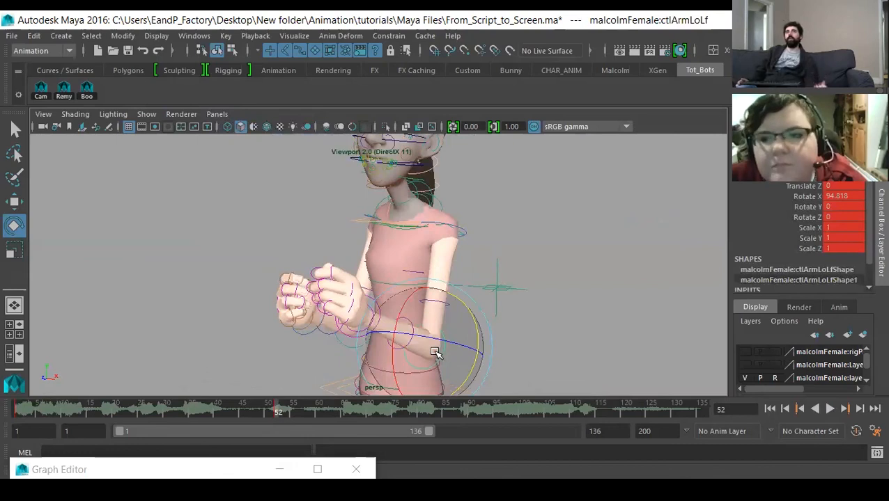
pyautogui.keyDown('alt'); pyautogui.moveTo(311, 353); pyautogui.dragTo(350, 317); pyautogui.keyUp('alt')
pyautogui.click(352, 317)
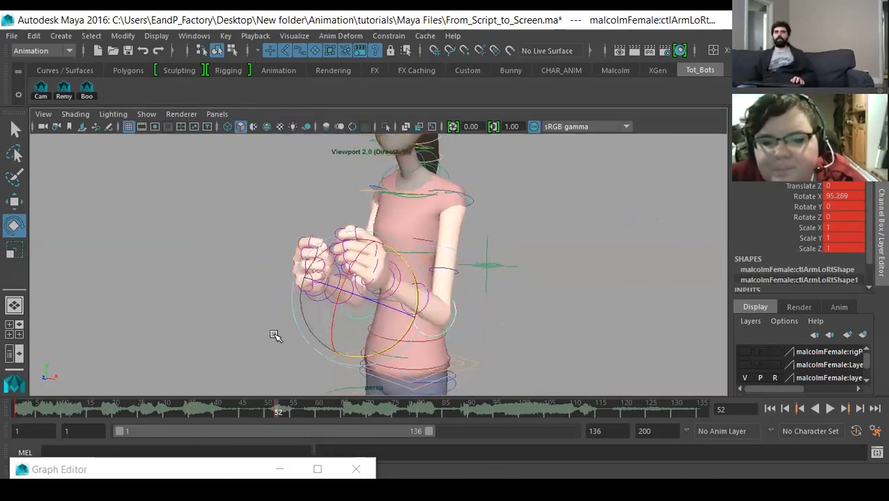
# Check the pose through the persp1 camera and the four-view layout, and return to the persp camera
pyautogui.click(213, 114)
pyautogui.moveTo(267, 127)
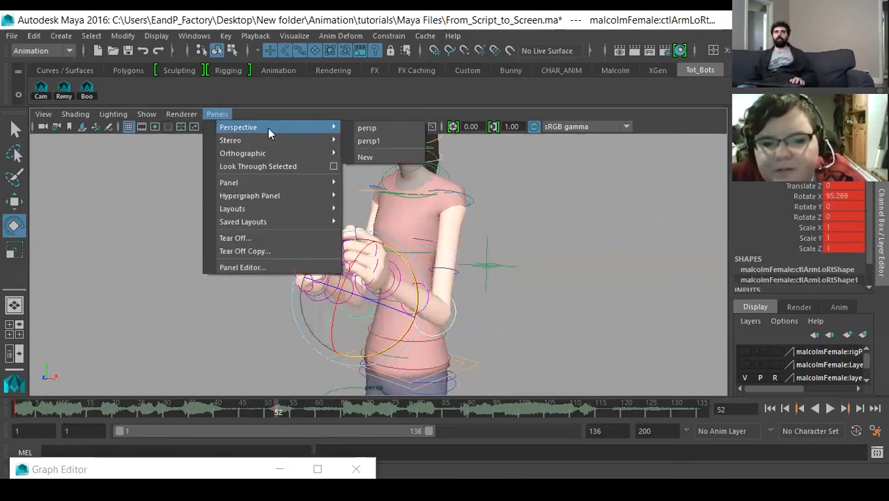
pyautogui.click(377, 128)
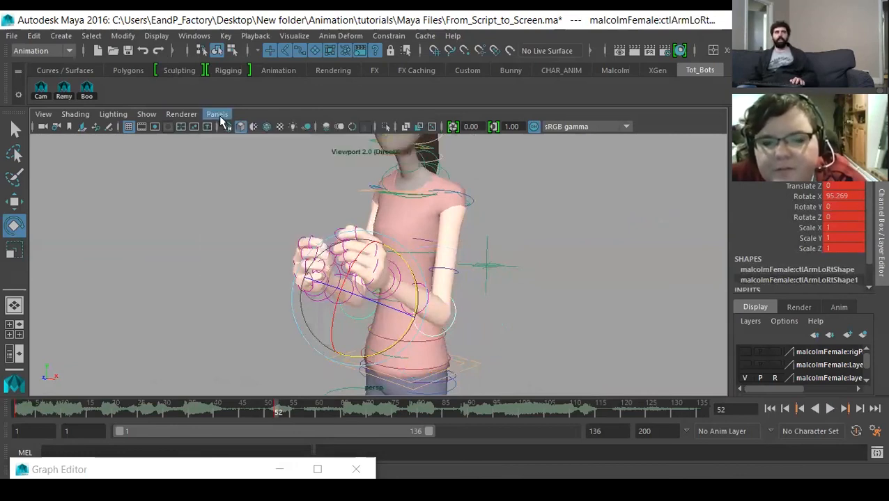
pyautogui.click(217, 114)
pyautogui.moveTo(278, 126)
pyautogui.click(371, 142)
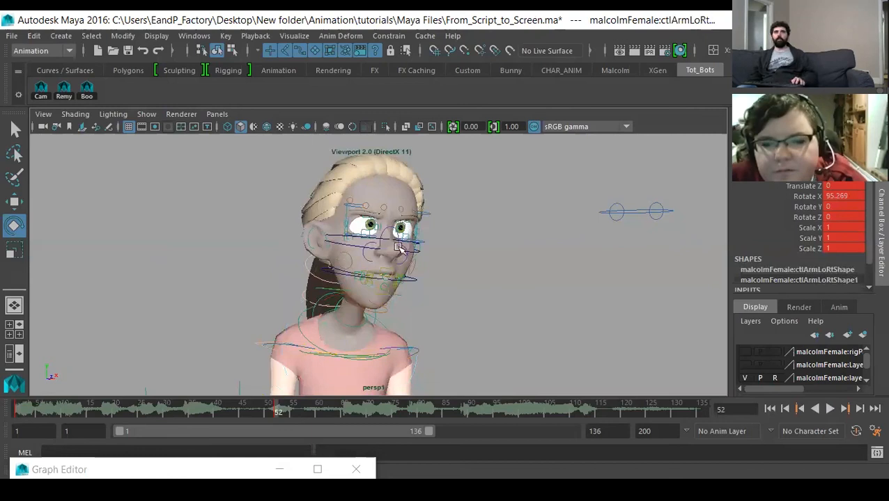
pyautogui.press('space')
pyautogui.press('space')
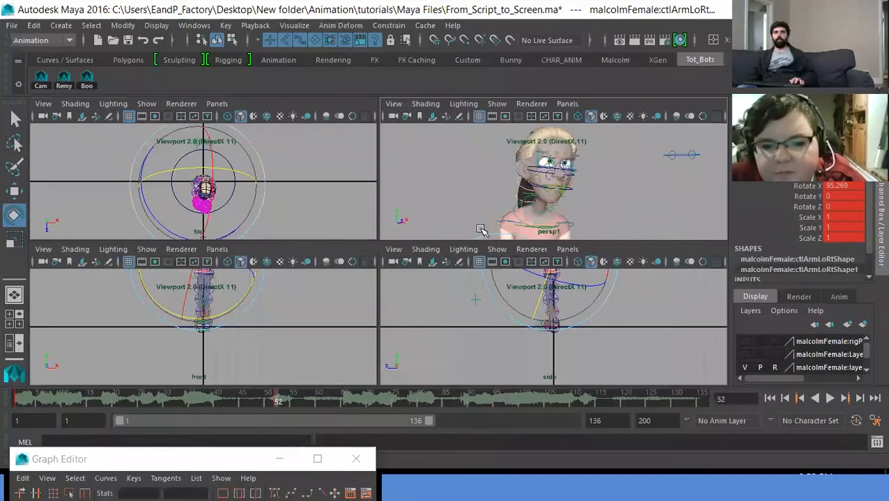
pyautogui.press('space')
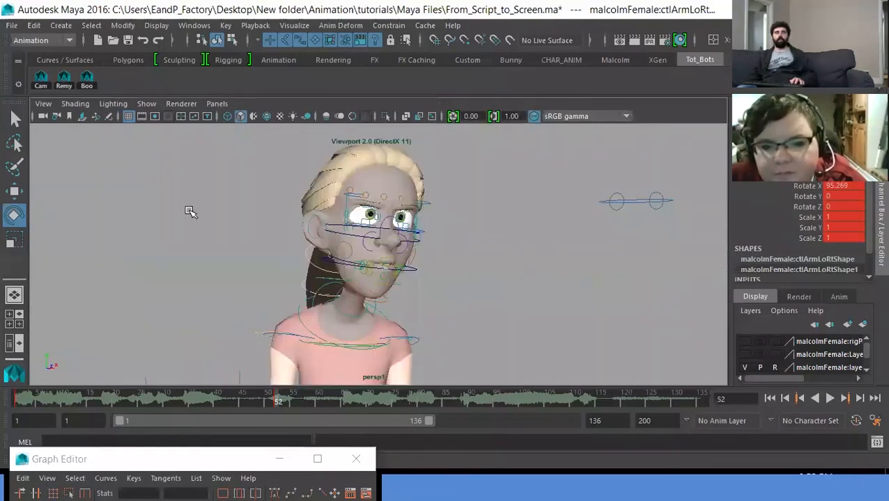
pyautogui.click(217, 104)
pyautogui.moveTo(293, 115)
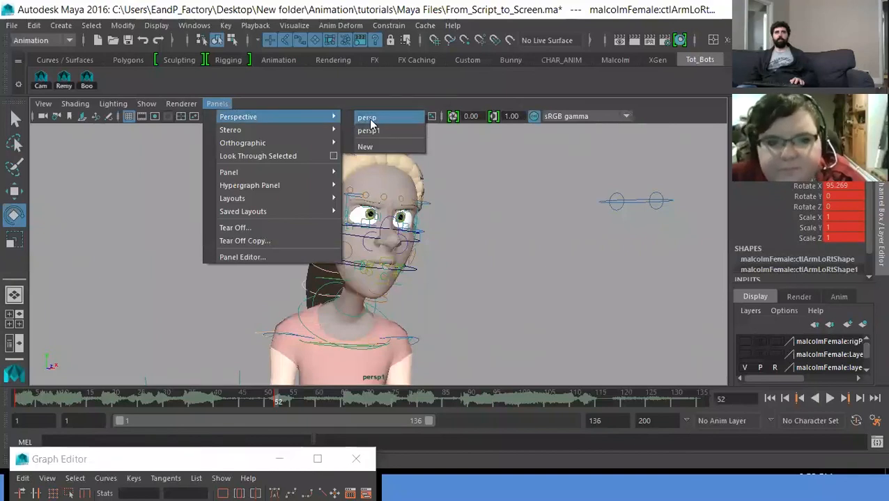
pyautogui.click(369, 116)
# Rotate the right forearm control to about 107.6 in X, judging it through the persp1 camera, and key it at frame 52
pyautogui.moveTo(340, 270); pyautogui.dragTo(339, 265)
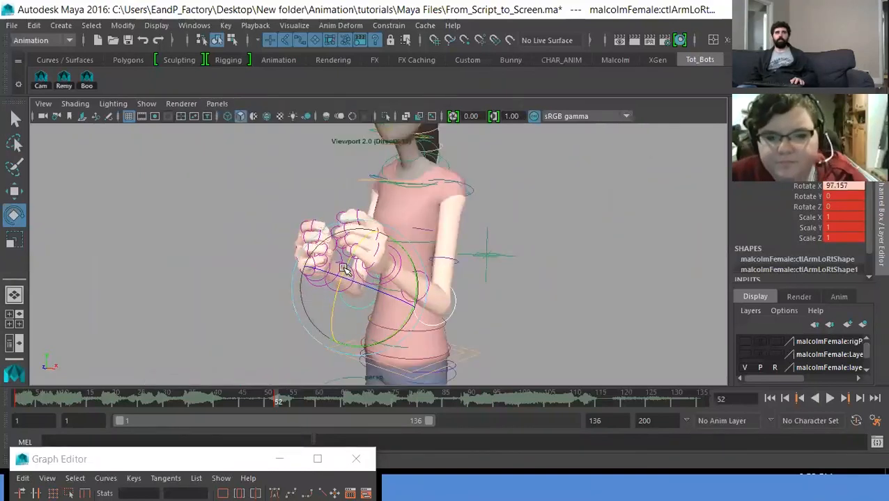
pyautogui.click(218, 104)
pyautogui.moveTo(299, 116)
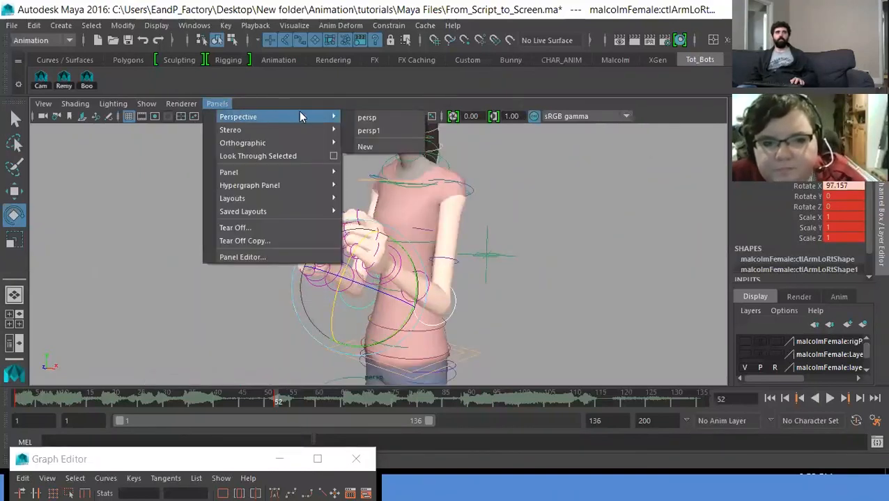
pyautogui.click(376, 132)
pyautogui.moveTo(372, 352); pyautogui.dragTo(372, 342, button='middle')
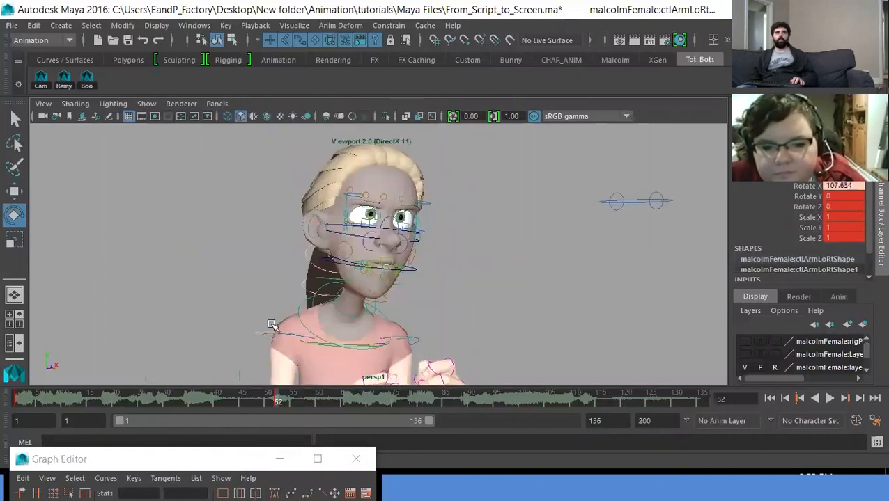
pyautogui.press('s')
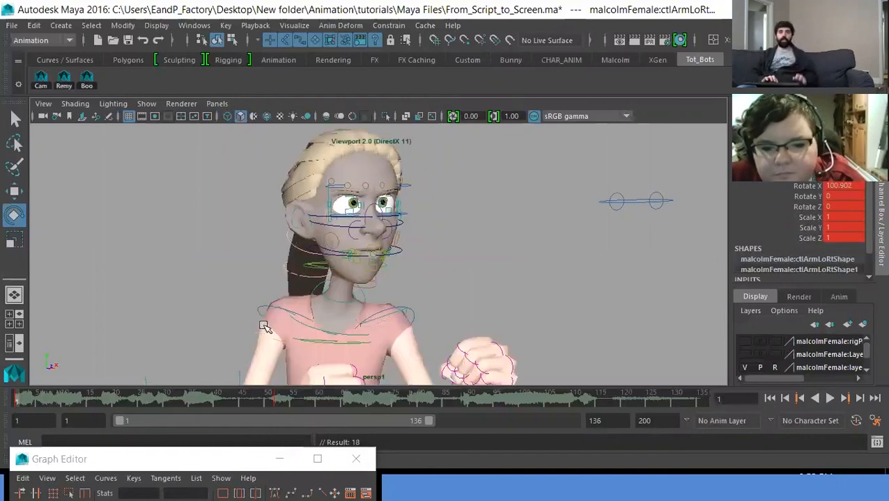
pyautogui.press('.')
pyautogui.press('.')
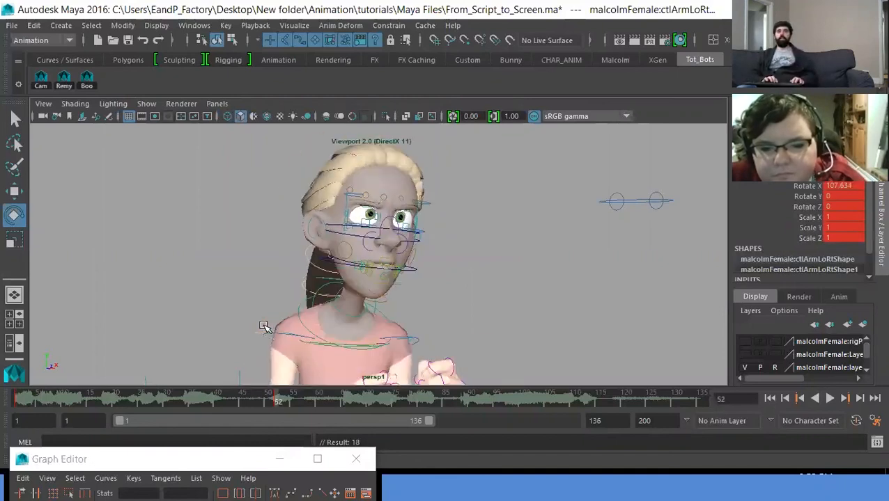
pyautogui.press('.')
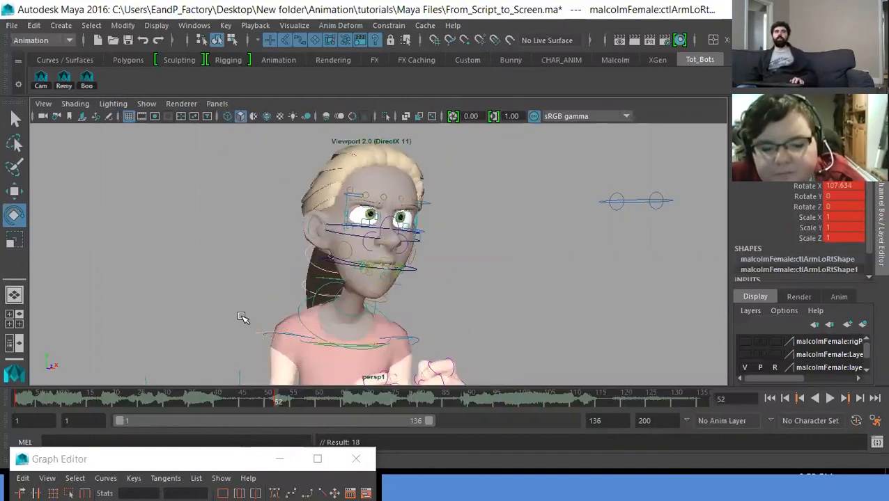
# Rotate the right upper arm control to about 15.1 in X, -17.1 in Y and -1.4 in Z, and key it at frame 52
pyautogui.click(293, 333)
pyautogui.click(309, 343)
pyautogui.press('s')
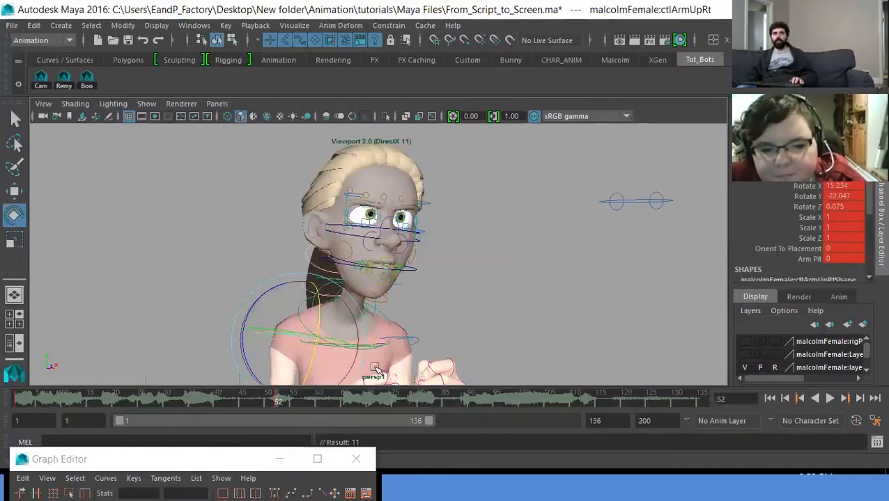
pyautogui.moveTo(349, 345); pyautogui.dragTo(255, 373)
pyautogui.press('s')
pyautogui.press('s')
# Flip repeatedly between the previous key and frame 52 to compare the two poses
pyautogui.press(',')
pyautogui.press('.')
pyautogui.press(',')
pyautogui.press('.')
pyautogui.press(',')
pyautogui.press('.')
pyautogui.press(',')
pyautogui.press('.')
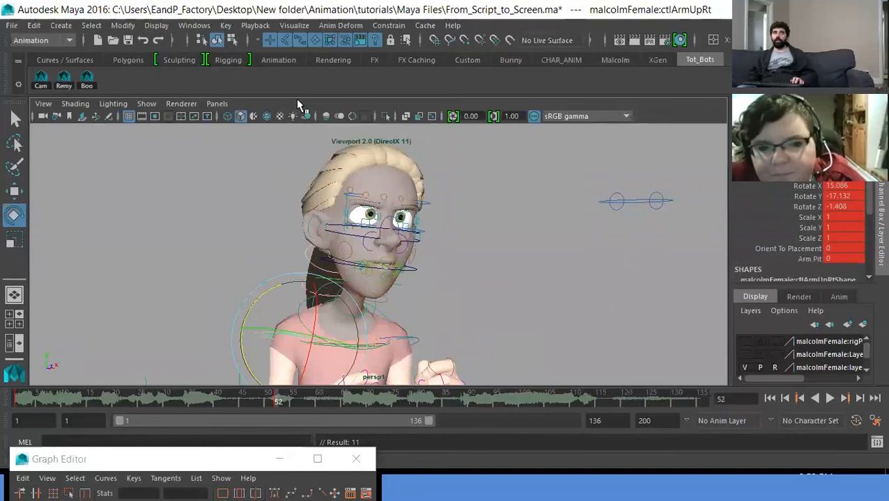
# Switch to the persp camera and select both inner brow controls on the forehead for moving
pyautogui.click(238, 238)
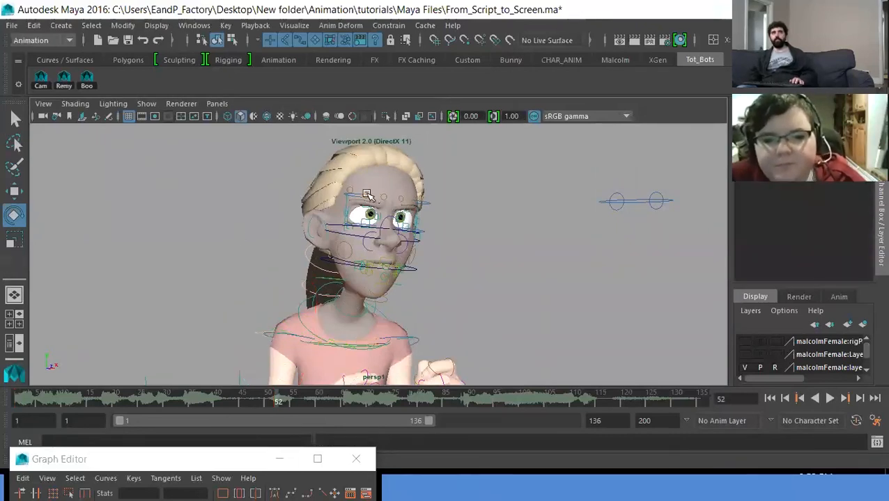
pyautogui.click(182, 104)
pyautogui.moveTo(224, 103)
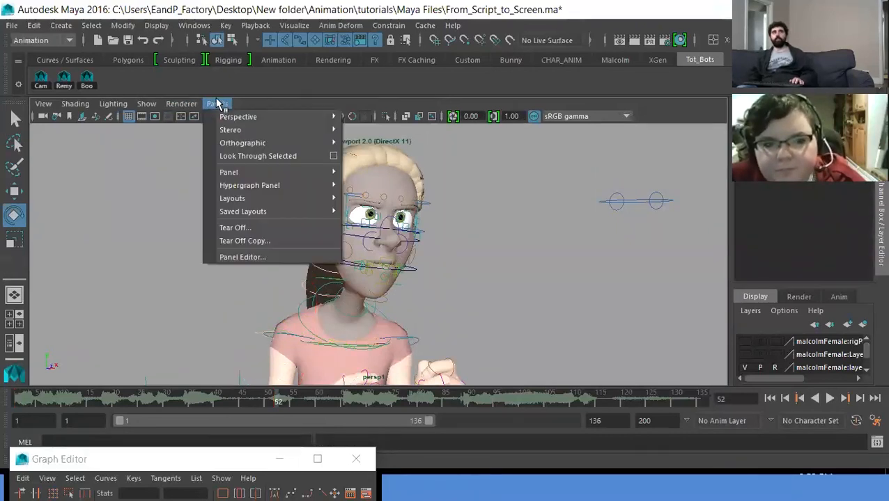
pyautogui.moveTo(272, 117)
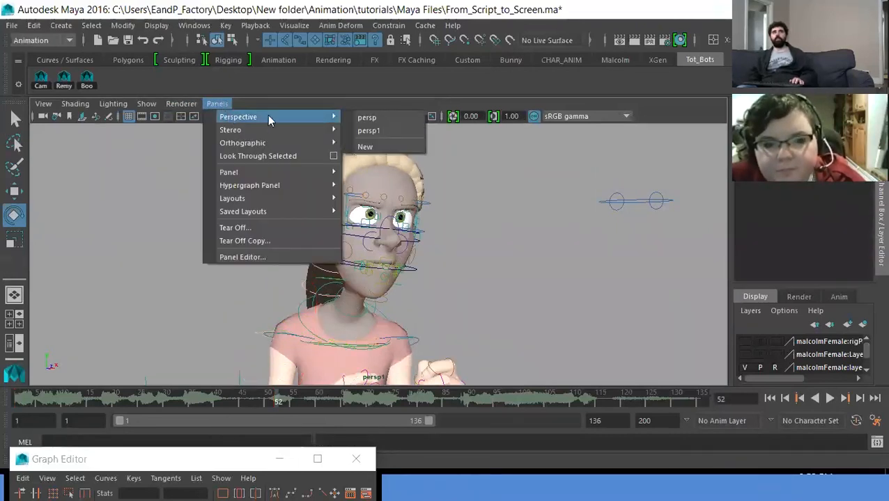
pyautogui.click(370, 120)
pyautogui.keyDown('alt'); pyautogui.moveTo(362, 252); pyautogui.dragTo(300, 240); pyautogui.keyUp('alt')
pyautogui.keyDown('alt'); pyautogui.moveTo(300, 241); pyautogui.dragTo(391, 357, button='right'); pyautogui.keyUp('alt')
pyautogui.keyDown('alt'); pyautogui.moveTo(390, 358); pyautogui.dragTo(413, 317, button='middle'); pyautogui.keyUp('alt')
pyautogui.keyDown('alt'); pyautogui.moveTo(412, 317); pyautogui.dragTo(369, 282); pyautogui.keyUp('alt')
pyautogui.click(388, 253)
pyautogui.press('w')
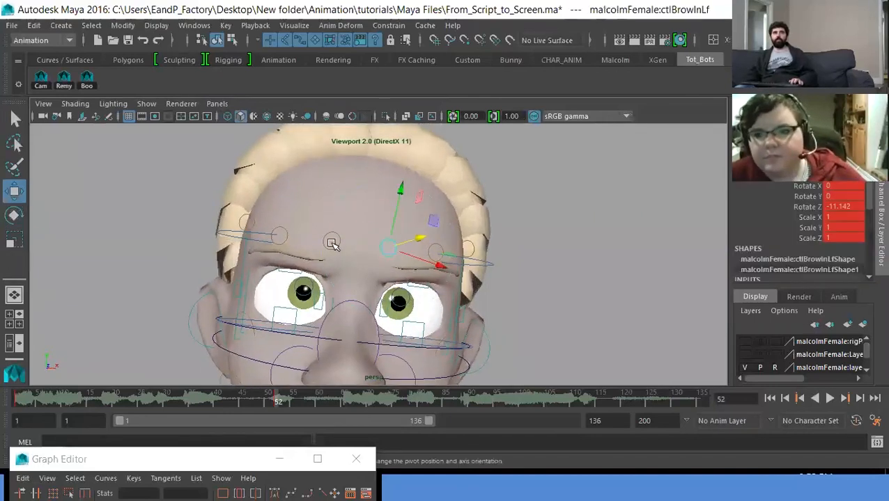
pyautogui.click(330, 243)
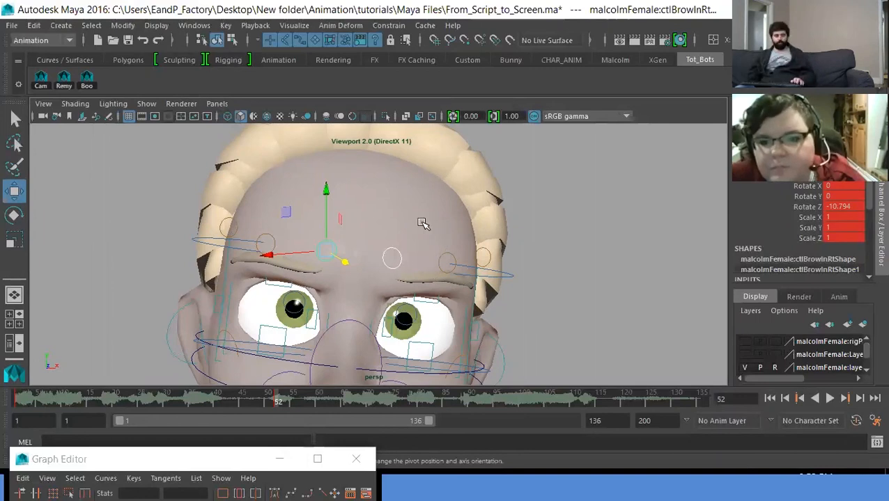
# Reset the translate and rotate values of both inner brow controls to 0
pyautogui.moveTo(390, 211); pyautogui.dragTo(341, 195)
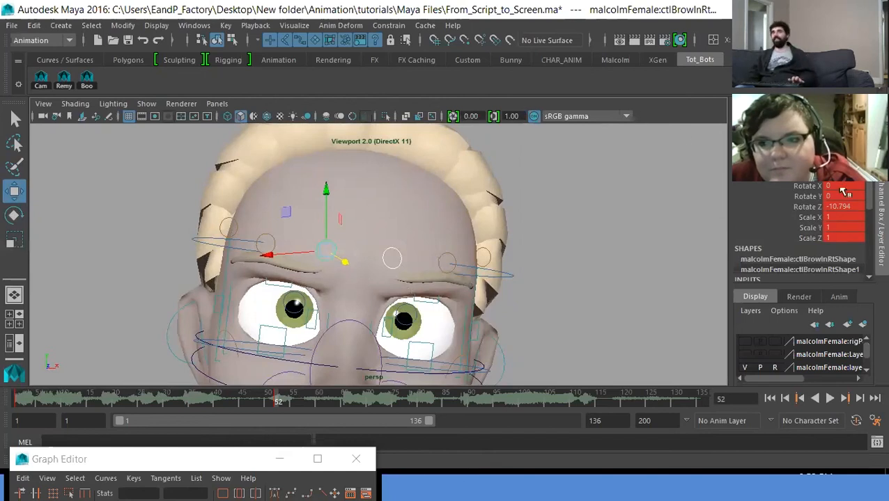
pyautogui.moveTo(843, 155); pyautogui.dragTo(836, 208)
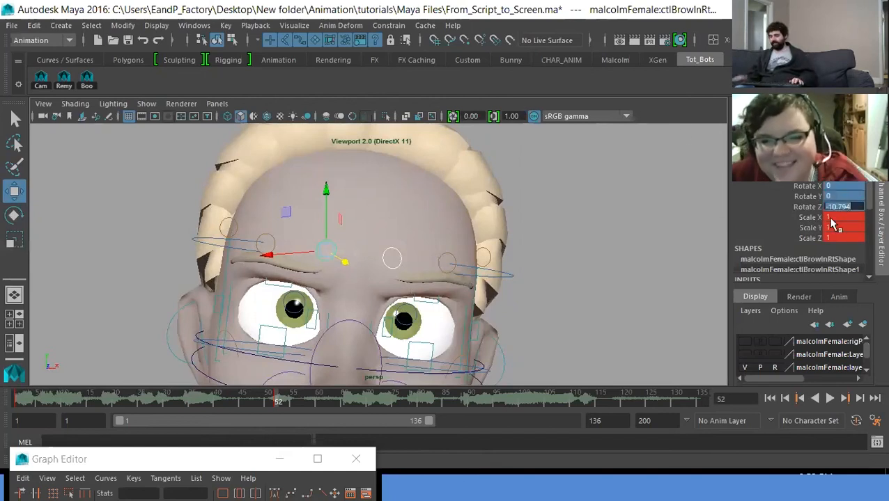
pyautogui.write('0')
pyautogui.press('Return')
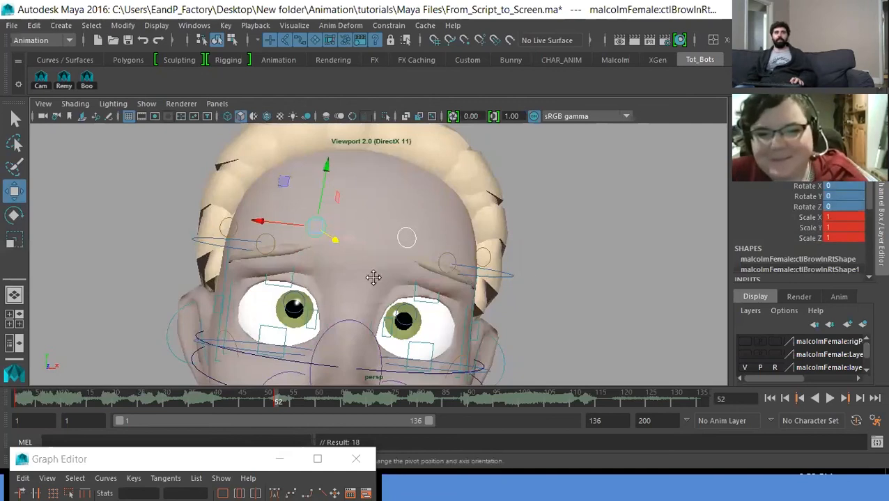
# Move both inner brow controls inward across the forehead
pyautogui.keyDown('alt'); pyautogui.moveTo(371, 277); pyautogui.dragTo(365, 263); pyautogui.keyUp('alt')
pyautogui.moveTo(270, 203); pyautogui.dragTo(286, 206)
pyautogui.keyDown('alt'); pyautogui.moveTo(321, 250); pyautogui.dragTo(348, 251); pyautogui.keyUp('alt')
# Select the left and right middle brow controls and lower both slightly
pyautogui.click(414, 252)
pyautogui.keyDown('alt'); pyautogui.moveTo(414, 252); pyautogui.dragTo(341, 273); pyautogui.keyUp('alt')
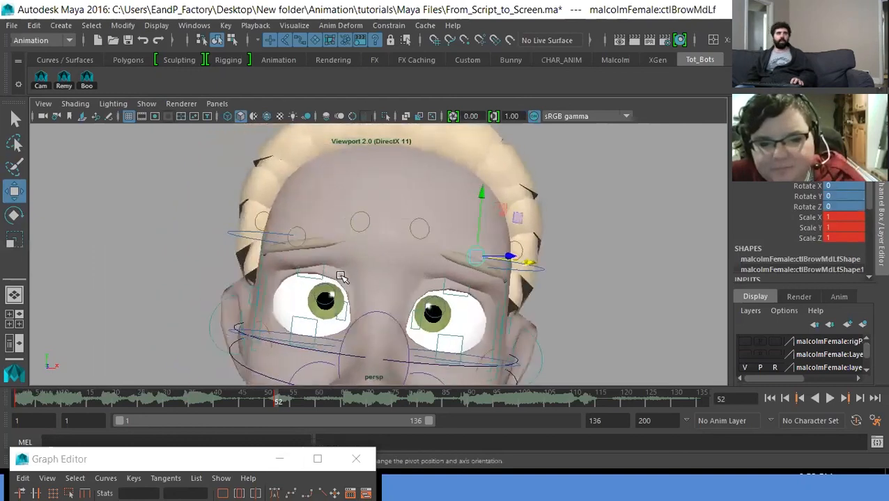
pyautogui.keyDown('alt'); pyautogui.moveTo(312, 243); pyautogui.dragTo(289, 234); pyautogui.keyUp('alt')
pyautogui.click(311, 235)
pyautogui.moveTo(331, 175); pyautogui.dragTo(325, 183)
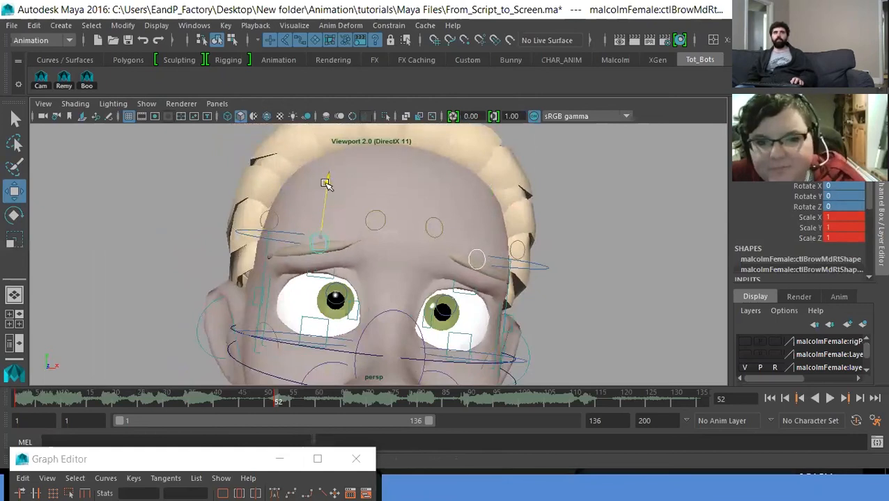
# Add both inner brow controls to the selected middle brow controls and adjust the height of all four together
pyautogui.keyDown('alt'); pyautogui.moveTo(458, 281); pyautogui.dragTo(449, 288, button='middle'); pyautogui.keyUp('alt')
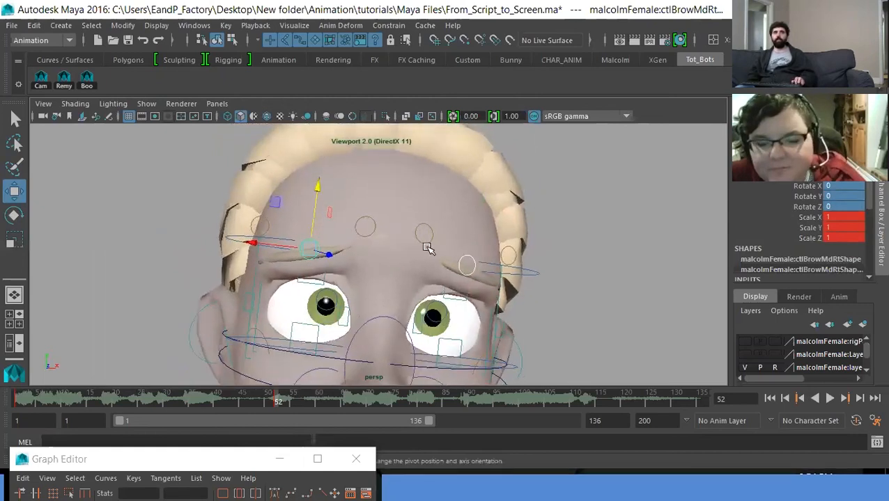
pyautogui.click(371, 234)
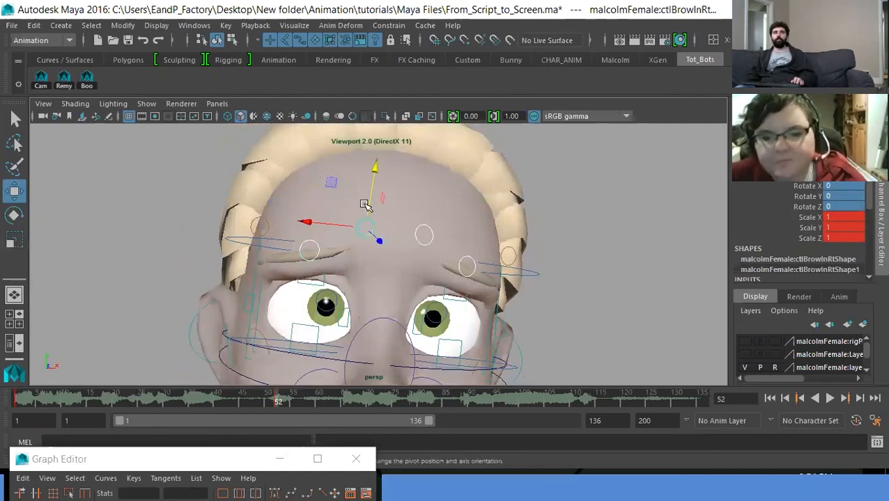
pyautogui.moveTo(370, 201); pyautogui.dragTo(319, 265)
# Select the right eye's upper lid control and move it slightly toward the nose
pyautogui.click(309, 216)
pyautogui.keyDown('alt'); pyautogui.moveTo(316, 216); pyautogui.dragTo(313, 224, button='middle'); pyautogui.keyUp('alt')
pyautogui.moveTo(262, 211); pyautogui.dragTo(269, 213)
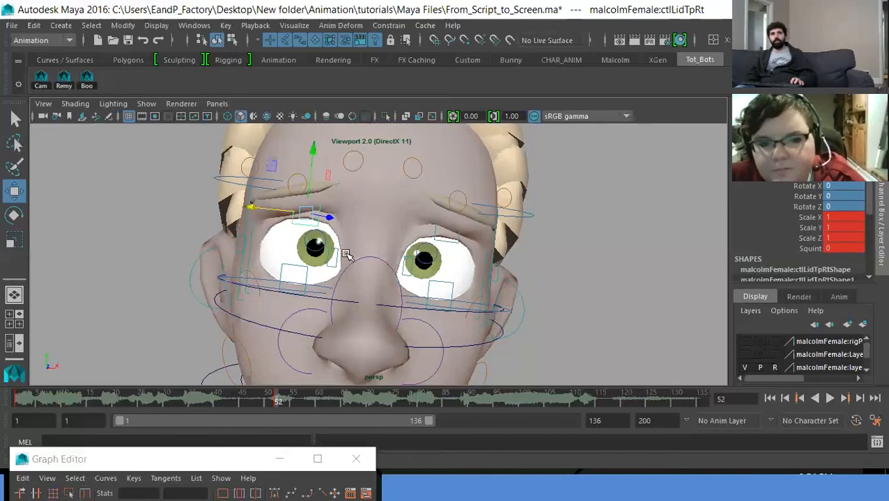
pyautogui.keyDown('alt'); pyautogui.moveTo(282, 250); pyautogui.dragTo(284, 290, button='middle'); pyautogui.keyUp('alt')
pyautogui.scroll(4, 284, 290)
pyautogui.moveTo(276, 173); pyautogui.dragTo(276, 172)
pyautogui.hotkey('ctrl', 'z')
pyautogui.moveTo(227, 245)
pyautogui.mouseDown()
pyautogui.moveTo(218, 245)
pyautogui.moveTo(234, 247)
pyautogui.moveTo(220, 248)
pyautogui.mouseUp()
pyautogui.hotkey('ctrl', 'z')
pyautogui.hotkey('ctrl', 'z')
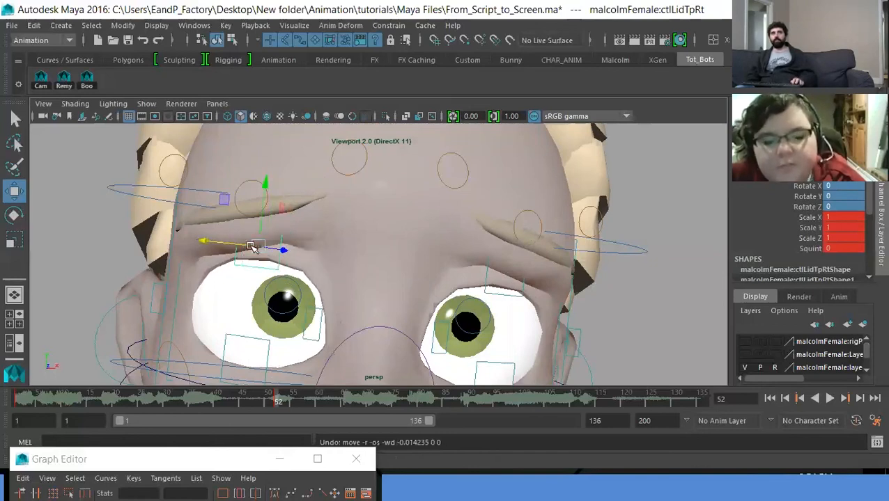
pyautogui.moveTo(261, 207); pyautogui.dragTo(264, 202)
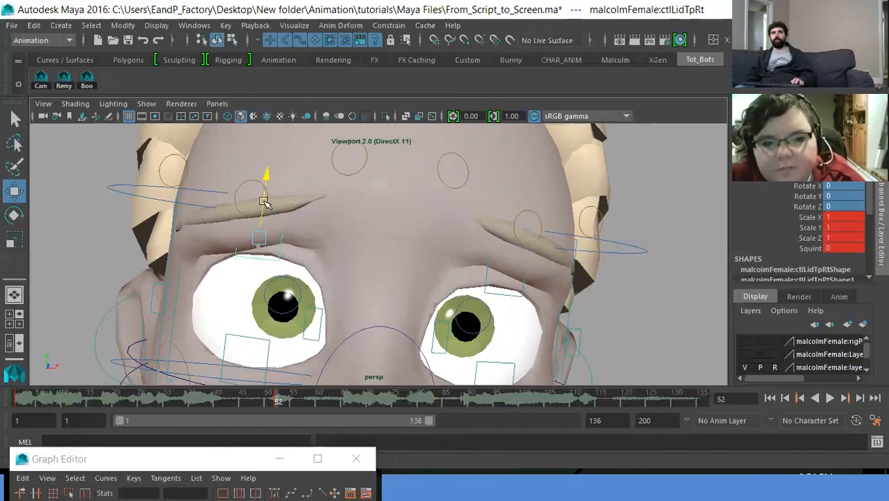
pyautogui.hotkey('ctrl', 'z')
# Slide the right upper lid control inward toward the nose and key it at frame 52
pyautogui.moveTo(204, 246); pyautogui.dragTo(214, 246)
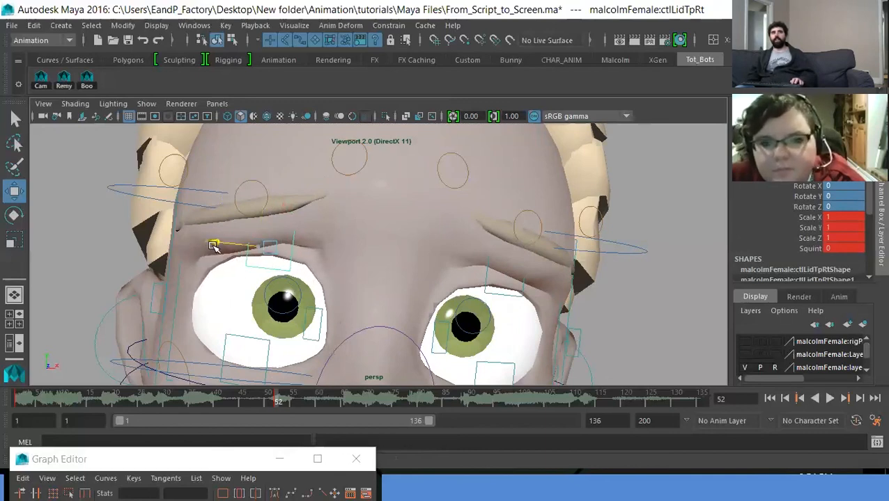
pyautogui.keyDown('alt'); pyautogui.moveTo(316, 276); pyautogui.dragTo(299, 276, button='middle'); pyautogui.keyUp('alt')
pyautogui.press('s')
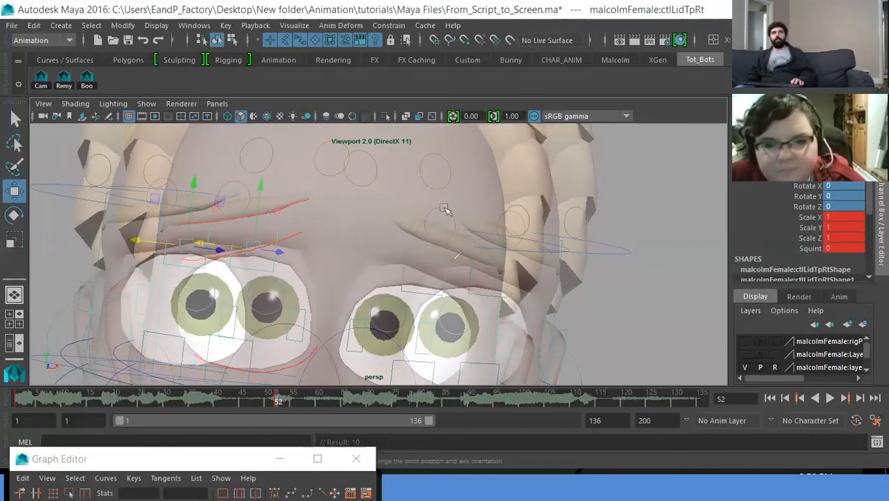
# Select the left eye's upper lid control and slide it inward toward the nose
pyautogui.click(407, 296)
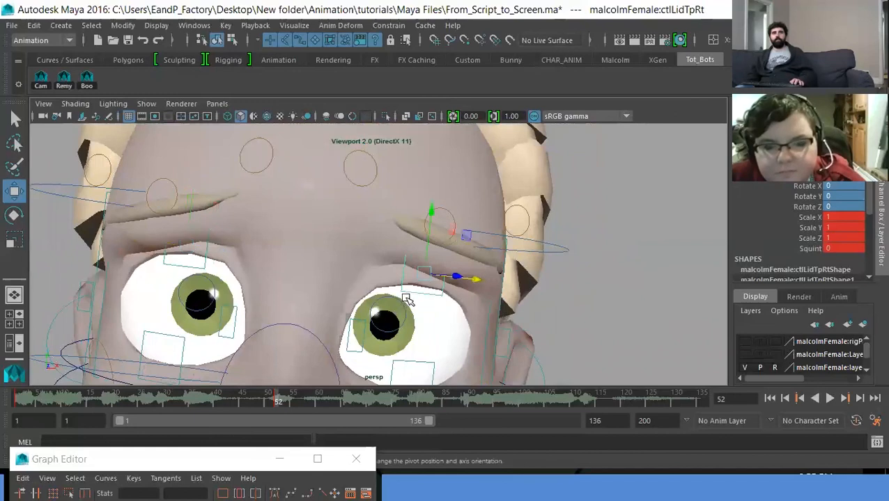
pyautogui.moveTo(469, 281); pyautogui.dragTo(460, 281)
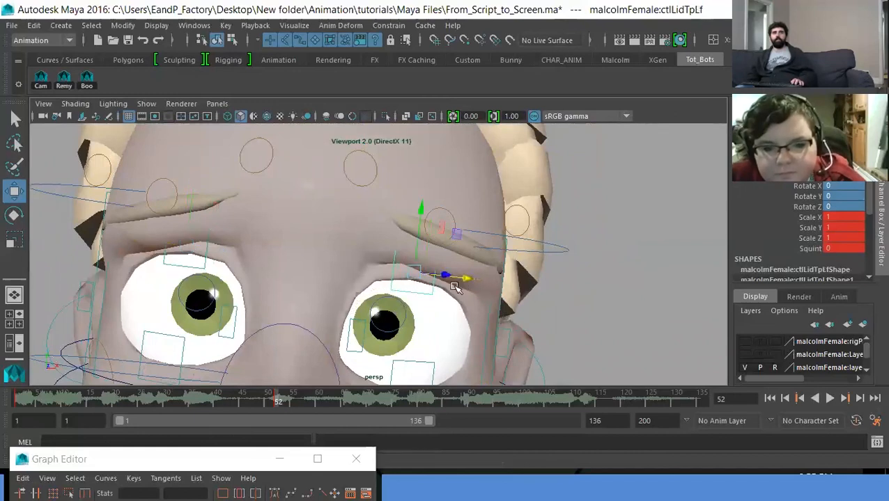
pyautogui.keyDown('alt'); pyautogui.moveTo(401, 291); pyautogui.dragTo(417, 289); pyautogui.keyUp('alt')
# Raise both lower lid controls, key them at frame 52, and shift them slightly sideways
pyautogui.keyDown('alt'); pyautogui.moveTo(416, 345); pyautogui.dragTo(417, 314, button='middle'); pyautogui.keyUp('alt')
pyautogui.click(416, 328)
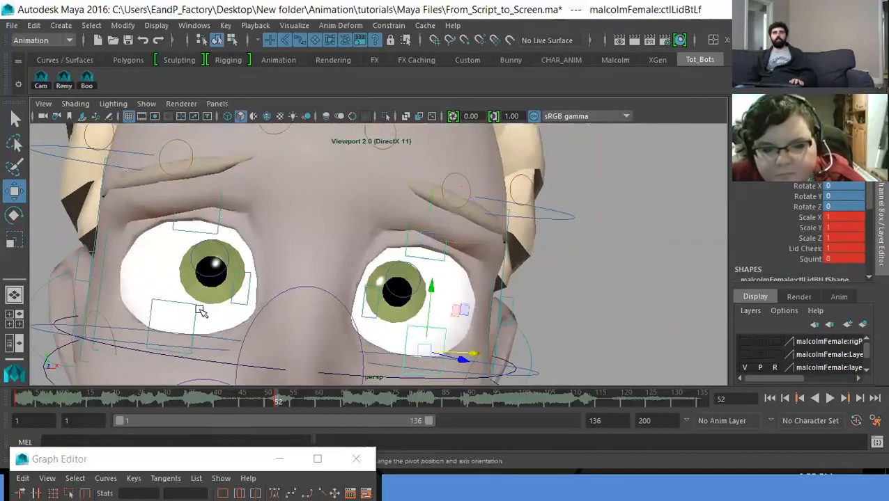
pyautogui.click(161, 304)
pyautogui.moveTo(180, 278); pyautogui.dragTo(182, 258)
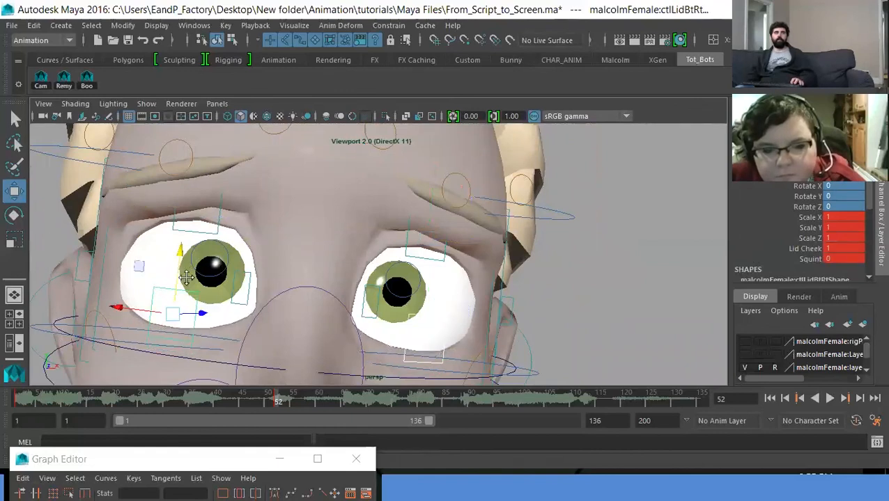
pyautogui.keyDown('alt'); pyautogui.moveTo(162, 303); pyautogui.dragTo(174, 287, button='middle'); pyautogui.keyUp('alt')
pyautogui.press('s')
pyautogui.moveTo(145, 293); pyautogui.dragTo(137, 292)
pyautogui.keyDown('alt'); pyautogui.moveTo(154, 295); pyautogui.dragTo(211, 223, button='middle'); pyautogui.keyUp('alt')
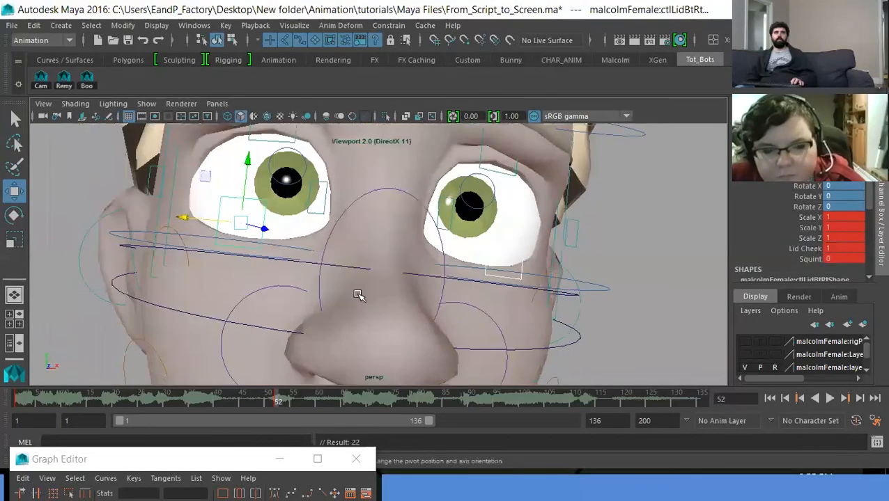
# Rotate the jaw control to part the lips slightly
pyautogui.keyDown('alt'); pyautogui.moveTo(394, 302); pyautogui.dragTo(386, 188, button='middle'); pyautogui.keyUp('alt')
pyautogui.keyDown('alt'); pyautogui.moveTo(366, 282); pyautogui.dragTo(294, 288, button='right'); pyautogui.keyUp('alt')
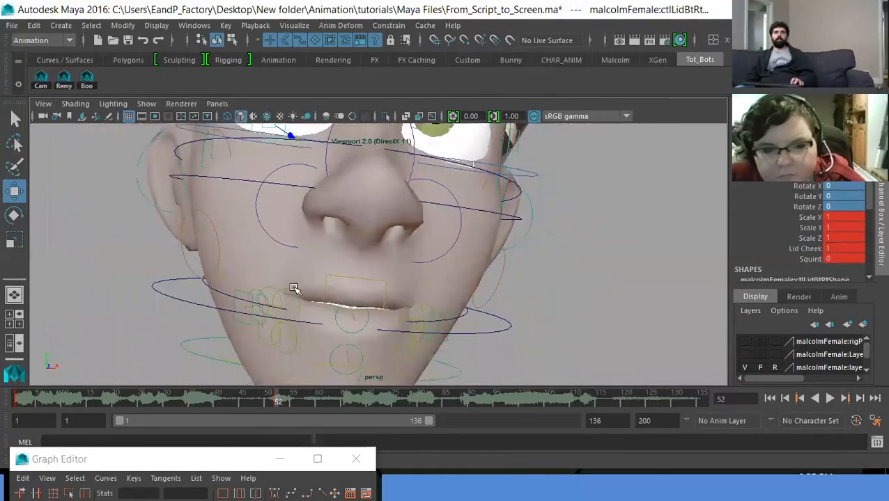
pyautogui.click(213, 292)
pyautogui.press('e')
pyautogui.moveTo(346, 247)
pyautogui.mouseDown()
pyautogui.moveTo(351, 240)
pyautogui.moveTo(345, 249)
pyautogui.mouseUp()
pyautogui.click(245, 278)
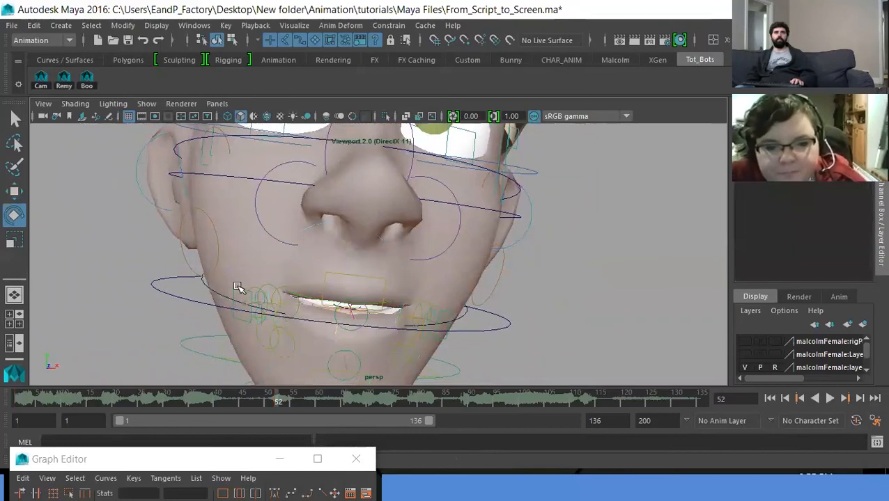
# Lower both mouth corner controls together and key them at frame 52
pyautogui.click(238, 289)
pyautogui.press('w')
pyautogui.keyDown('alt'); pyautogui.moveTo(241, 291); pyautogui.dragTo(427, 264); pyautogui.keyUp('alt')
pyautogui.keyDown('shift'); pyautogui.click(416, 309); pyautogui.keyUp('shift')
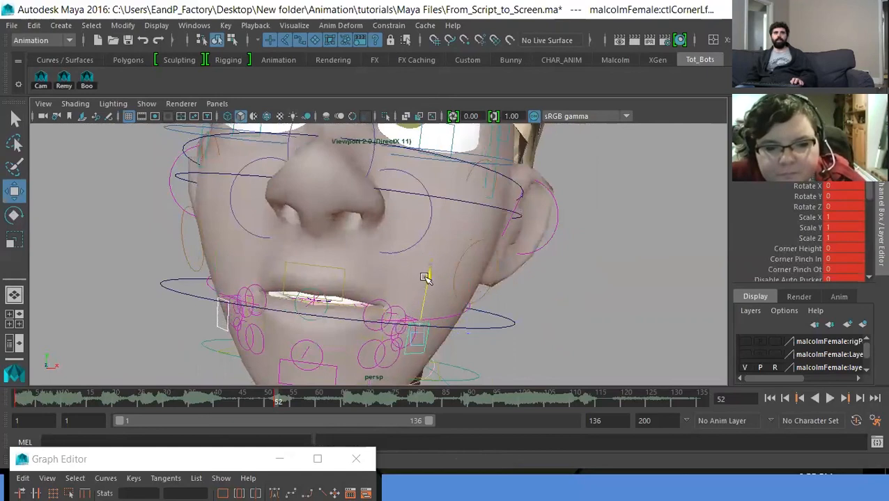
pyautogui.keyDown('alt'); pyautogui.moveTo(323, 300); pyautogui.dragTo(460, 339); pyautogui.keyUp('alt')
pyautogui.keyDown('alt'); pyautogui.moveTo(438, 312); pyautogui.dragTo(452, 285); pyautogui.keyUp('alt')
pyautogui.press('s')
# Select both cheek controls, adjust their height, and check the face from a wider angle
pyautogui.keyDown('alt'); pyautogui.moveTo(450, 288); pyautogui.dragTo(209, 240); pyautogui.keyUp('alt')
pyautogui.click(465, 305)
pyautogui.click(197, 273)
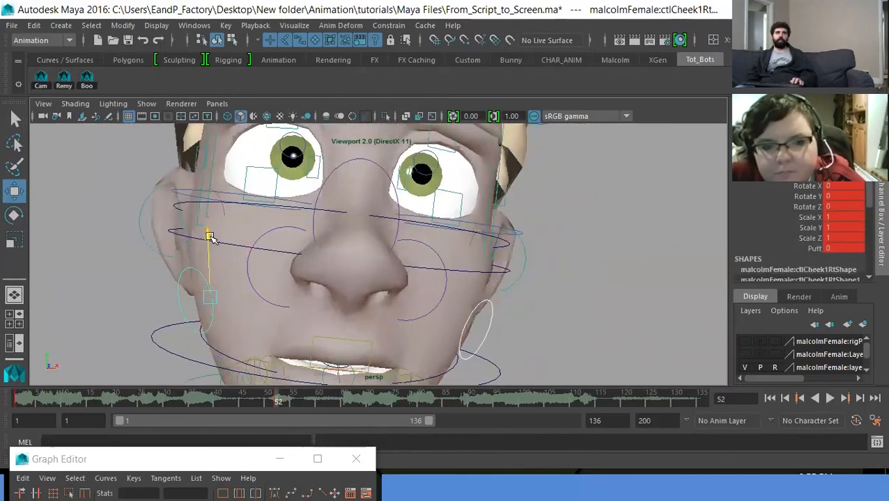
pyautogui.keyDown('alt'); pyautogui.moveTo(250, 254); pyautogui.dragTo(254, 287); pyautogui.keyUp('alt')
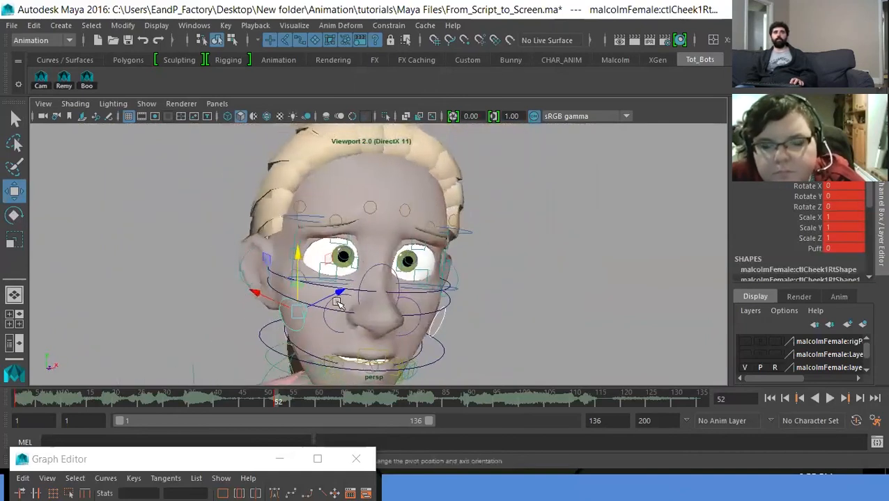
pyautogui.keyDown('alt'); pyautogui.moveTo(259, 284); pyautogui.dragTo(218, 278, button='right'); pyautogui.keyUp('alt')
pyautogui.keyDown('alt'); pyautogui.moveTo(301, 312); pyautogui.dragTo(293, 284, button='middle'); pyautogui.keyUp('alt')
pyautogui.keyDown('alt'); pyautogui.moveTo(292, 284); pyautogui.dragTo(346, 295); pyautogui.keyUp('alt')
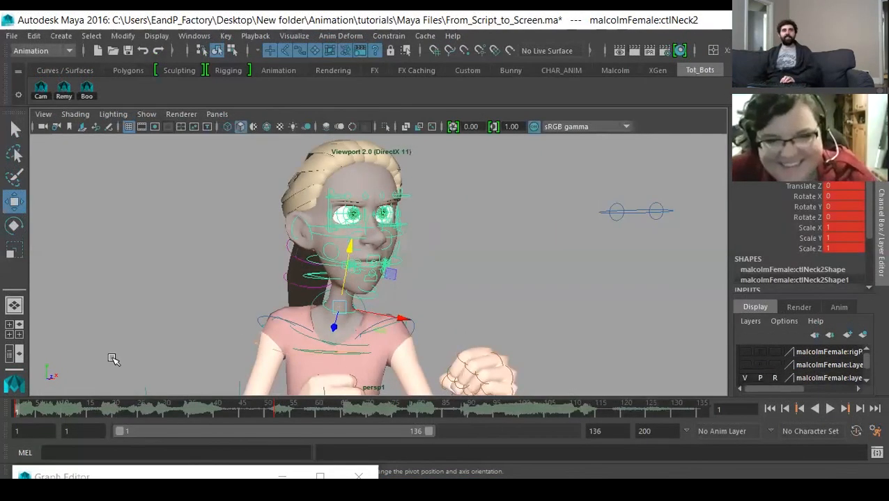
# Flip repeatedly between the frame 1 and frame 52 poses to compare them
pyautogui.hotkey('ctrl', 'z')
pyautogui.press(',')
pyautogui.press('.')
pyautogui.press(',')
pyautogui.press('.')
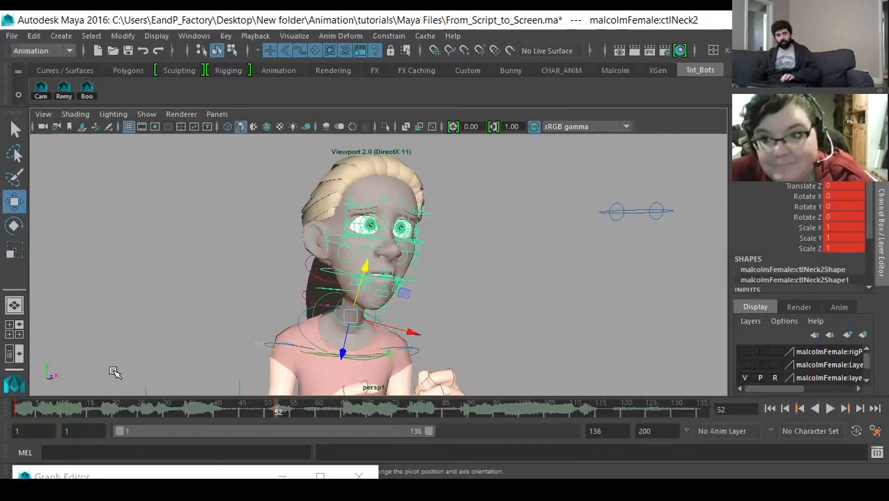
pyautogui.press(',')
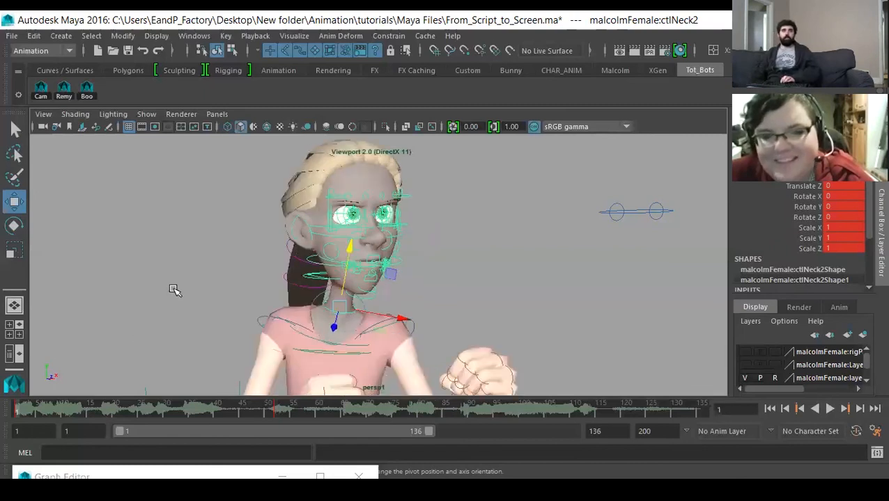
pyautogui.press('.')
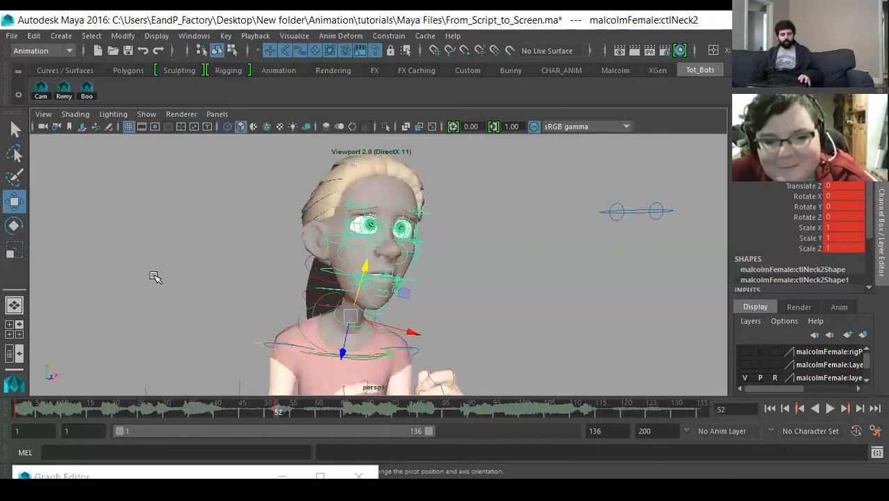
# Hide the rig's control curves and shift the pose keys from frame 52 to frame 49
pyautogui.hotkey('alt', '1')
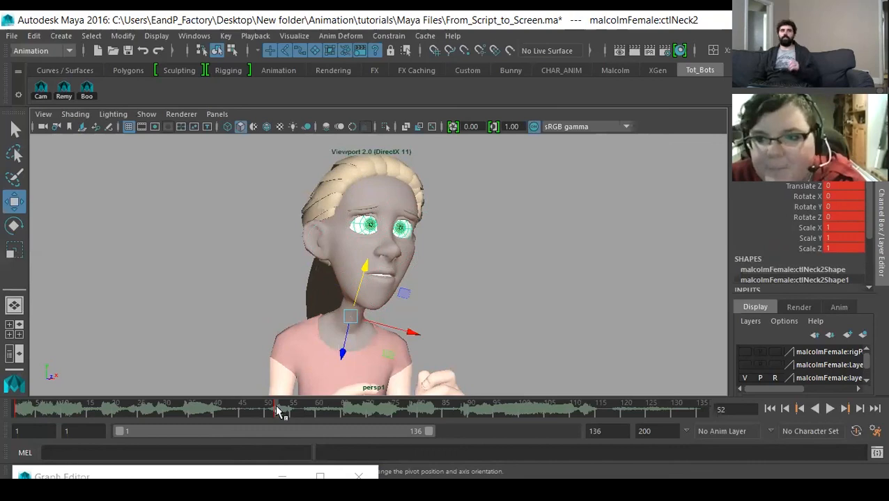
pyautogui.moveTo(276, 411); pyautogui.dragTo(282, 412)
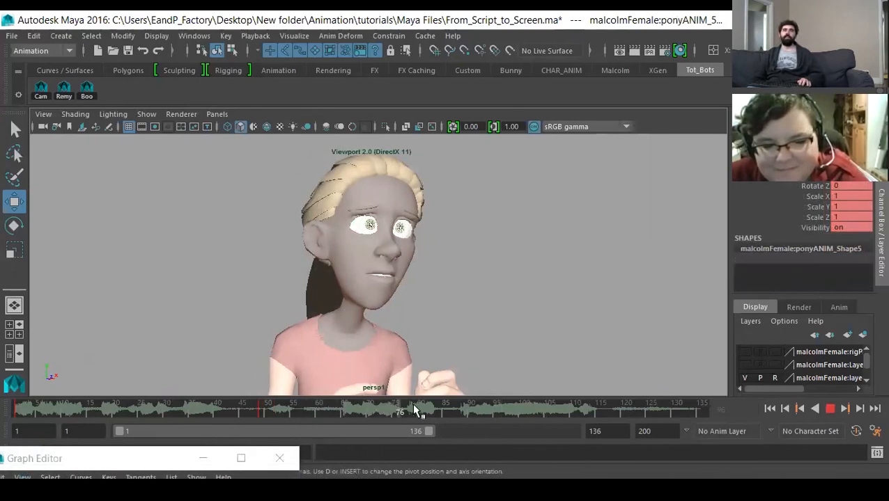
# Scrub the dialogue audio to frame 85, and play the animation from frame 1 to check the pose timing
pyautogui.click(296, 406)
pyautogui.moveTo(418, 415); pyautogui.dragTo(450, 415)
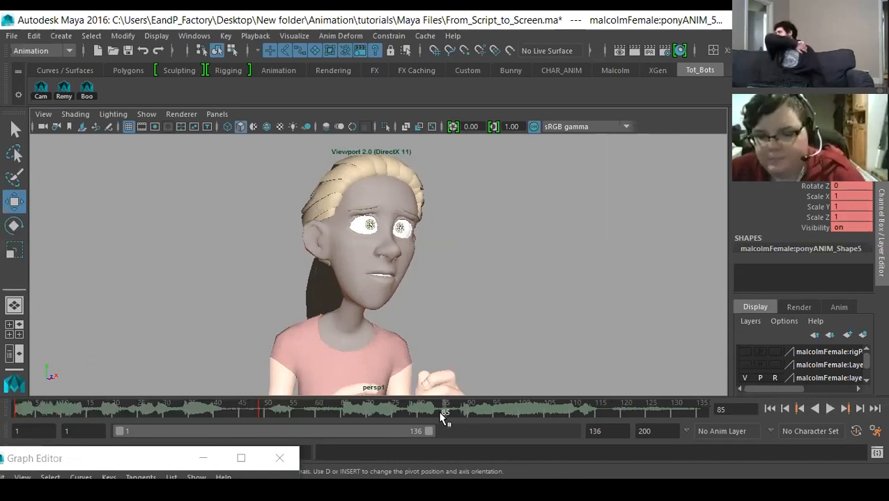
pyautogui.click(17, 410)
pyautogui.hotkey('alt', 'v')
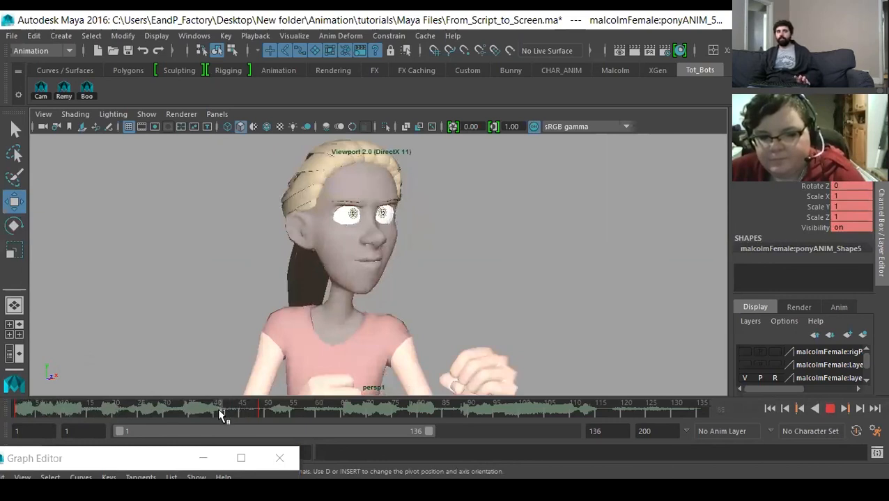
pyautogui.hotkey('alt', 'v')
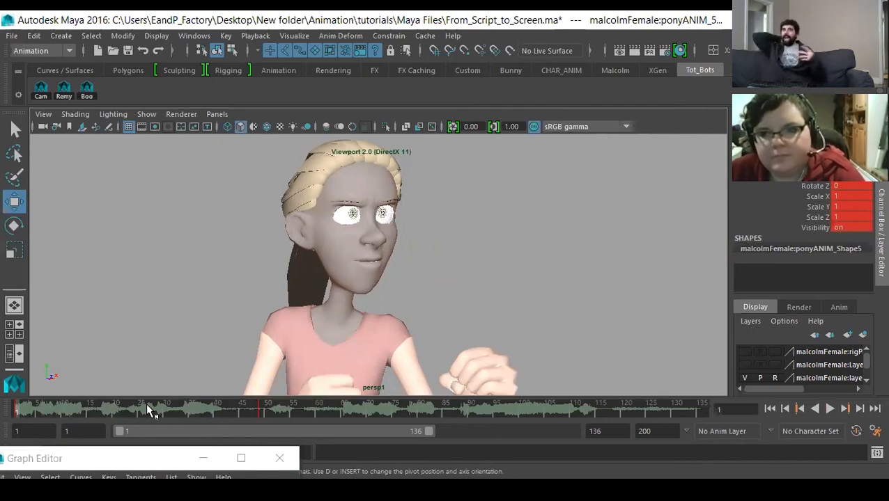
# Play the dialogue from frame 49 and scrub between about frames 70 and 90 to judge the next pose's timing, ending at frame 77
pyautogui.click(262, 413)
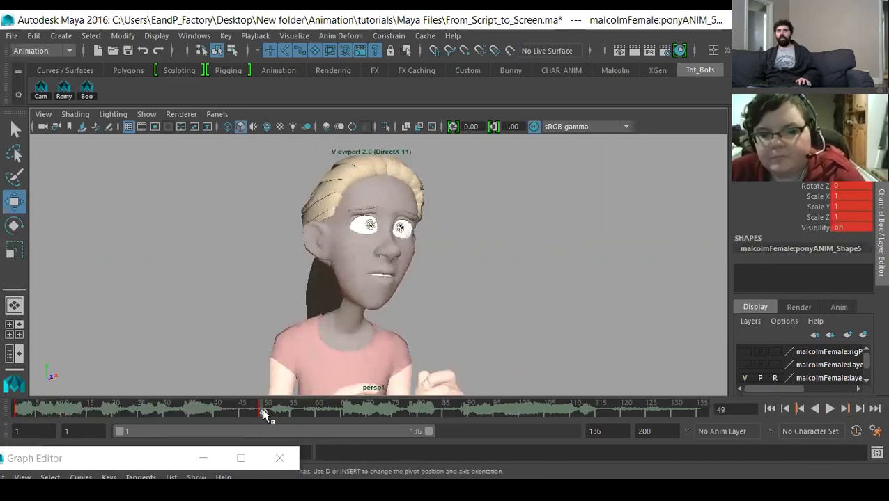
pyautogui.hotkey('alt', 'v')
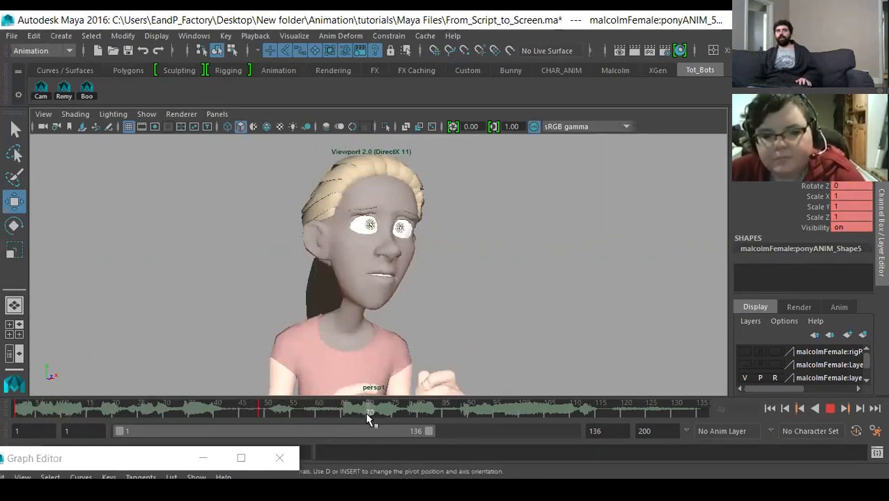
pyautogui.hotkey('alt', 'v')
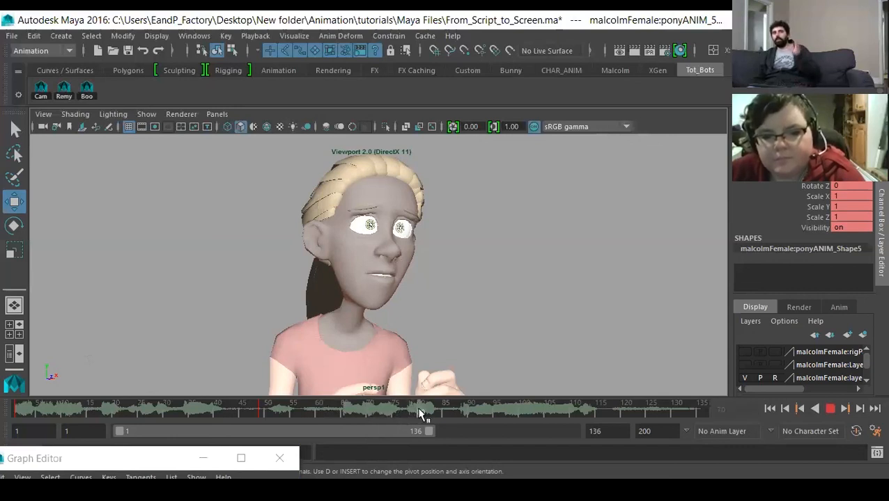
pyautogui.moveTo(415, 414); pyautogui.dragTo(408, 411)
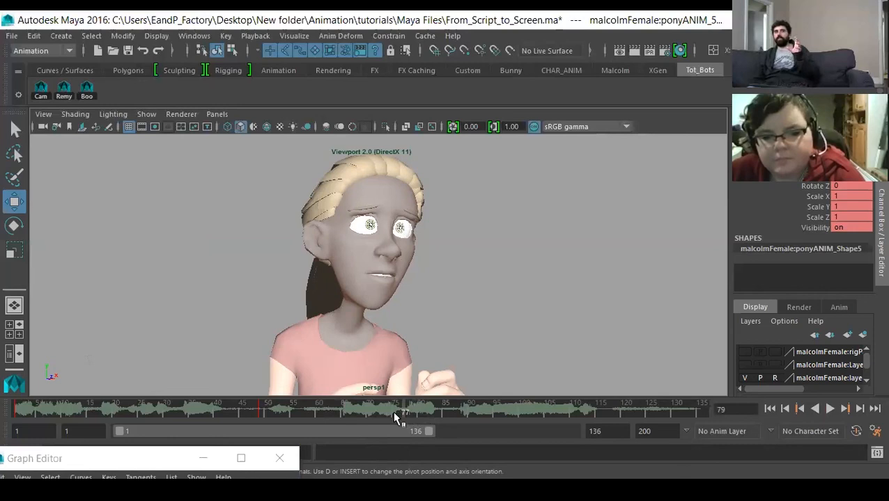
pyautogui.click(829, 410)
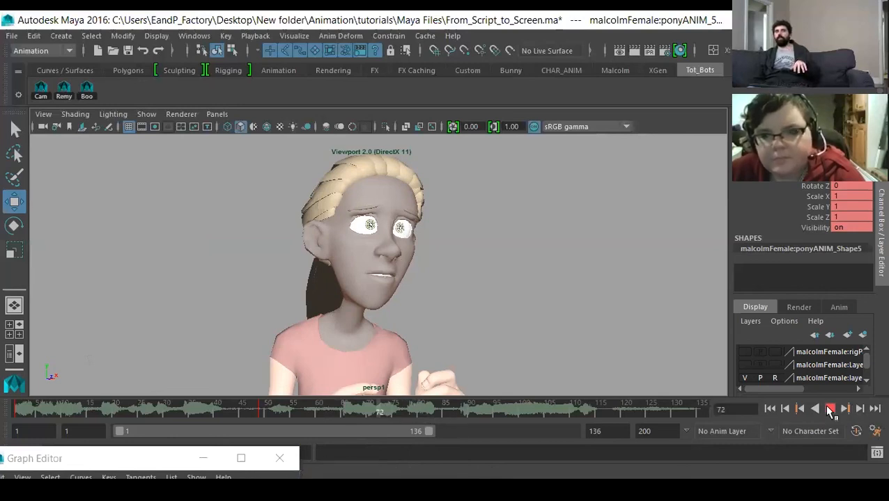
pyautogui.click(829, 409)
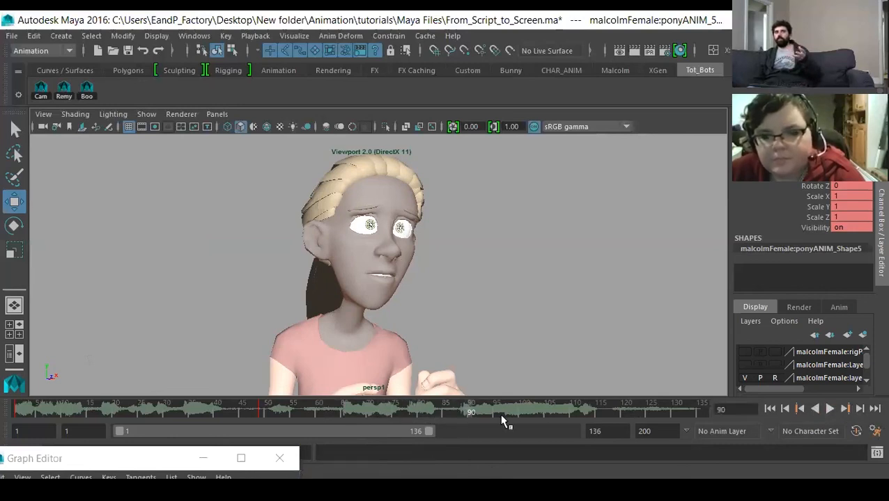
pyautogui.click(405, 411)
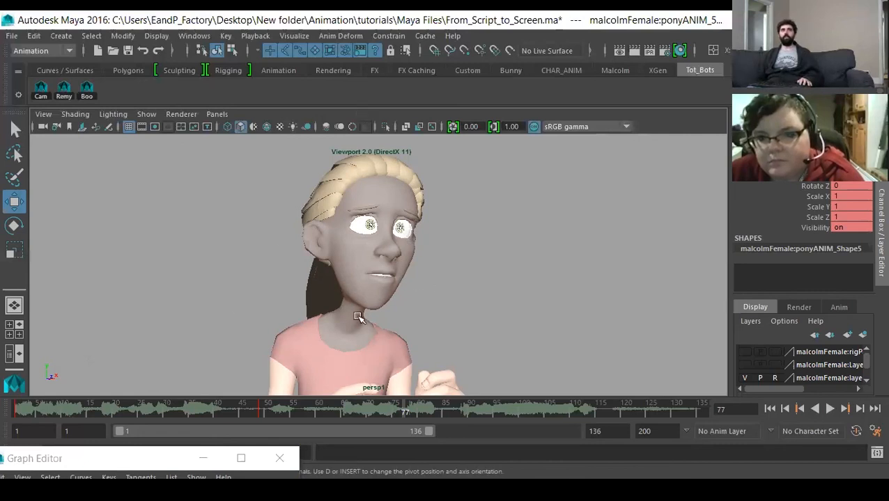
# Show the rig's control curves, raise the neck at frame 77 to about X 18.7, Y 4.8, Z -13.5 rotation, and key it
pyautogui.hotkey('alt', '1')
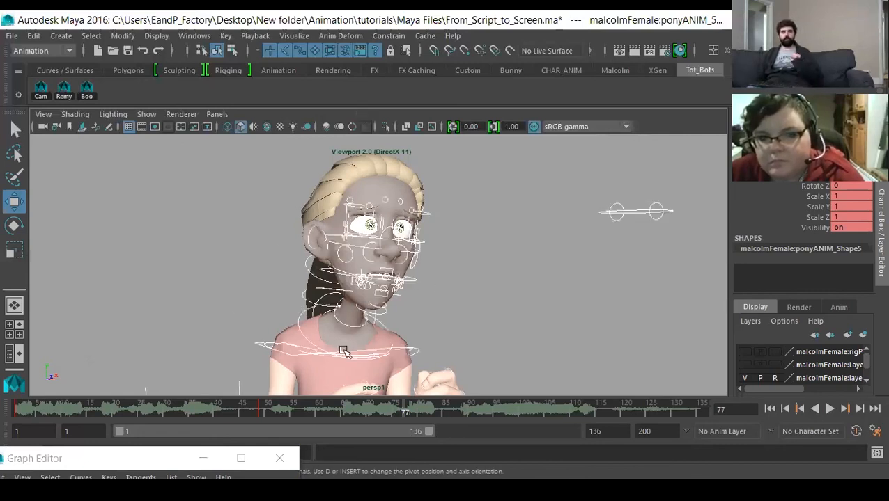
pyautogui.click(285, 315)
pyautogui.click(313, 346)
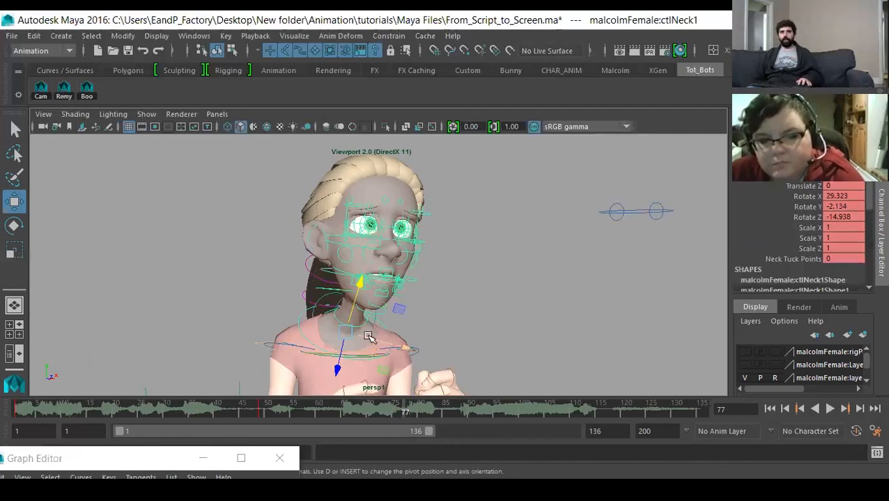
pyautogui.press('e')
pyautogui.moveTo(354, 325); pyautogui.dragTo(367, 311)
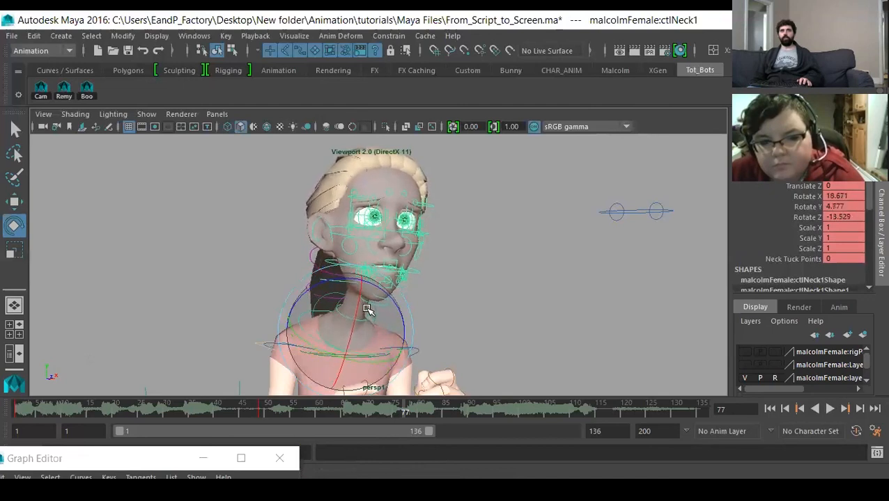
pyautogui.click(460, 307)
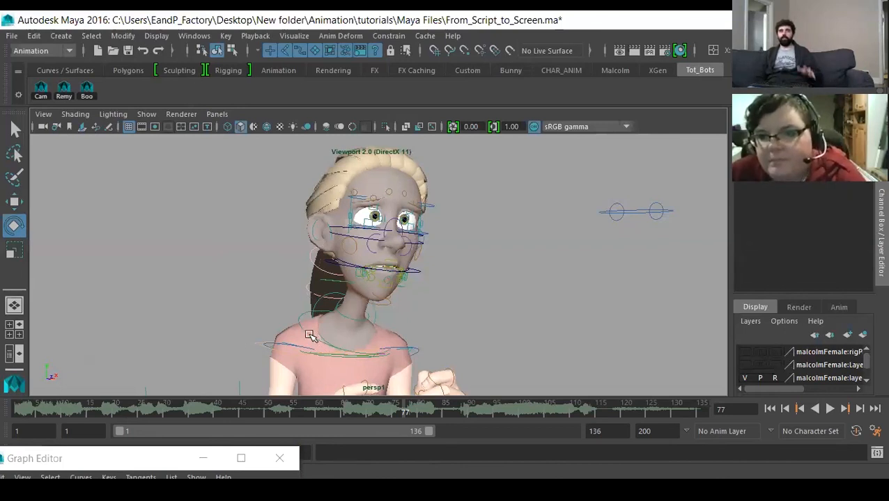
pyautogui.click(307, 335)
pyautogui.press('s')
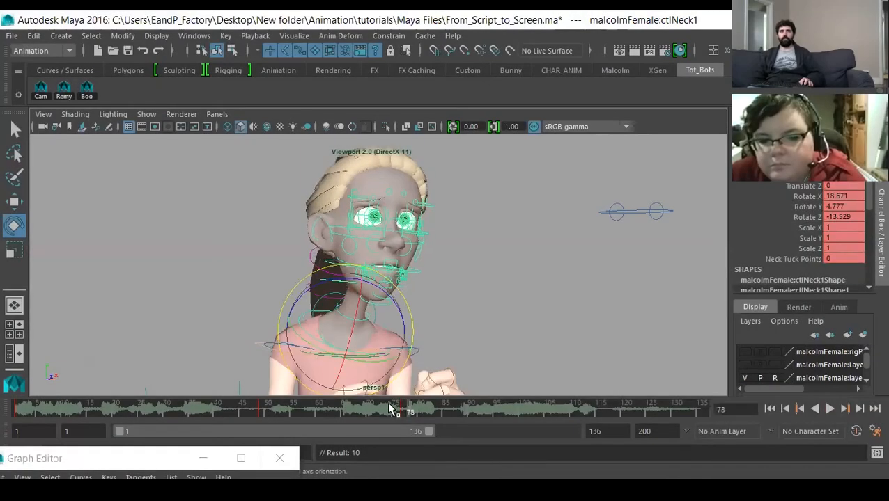
# Rotate the head control at frame 77 to about X -4.5, Y -3.2, Z -10.1 and key it
pyautogui.click(330, 262)
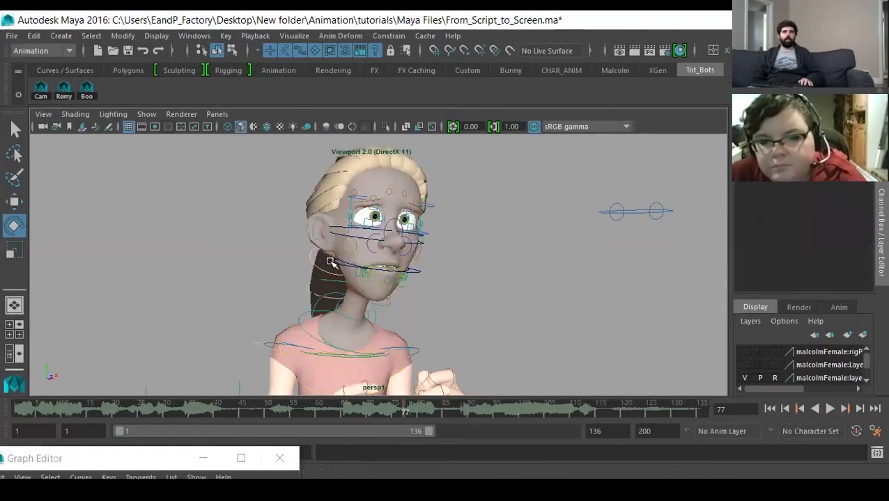
pyautogui.click(322, 278)
pyautogui.moveTo(318, 282); pyautogui.dragTo(410, 293)
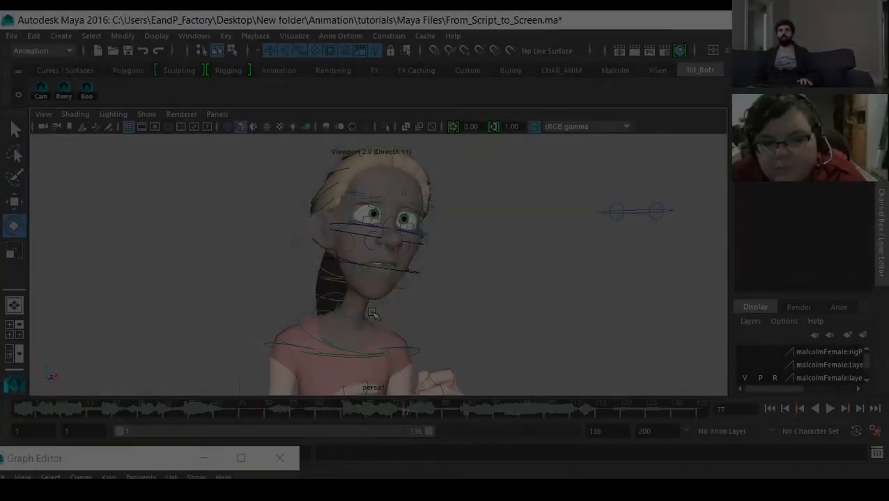
pyautogui.click(324, 280)
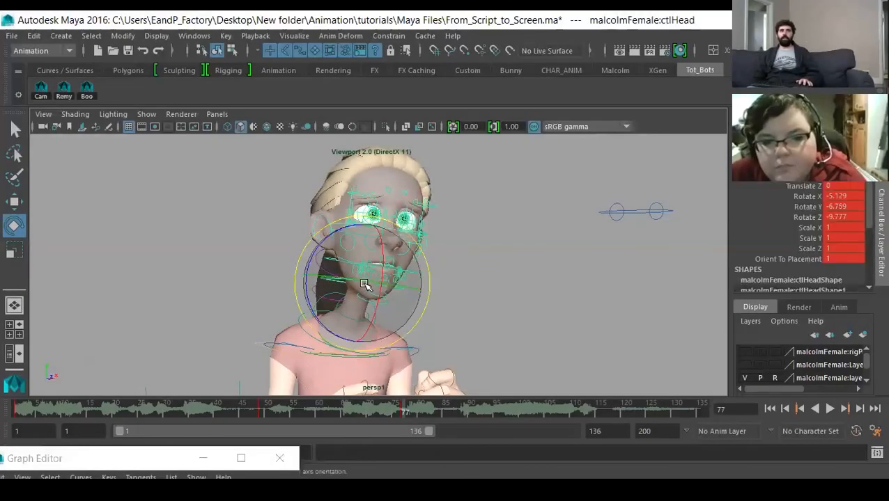
pyautogui.moveTo(364, 284); pyautogui.dragTo(371, 279)
pyautogui.press('s')
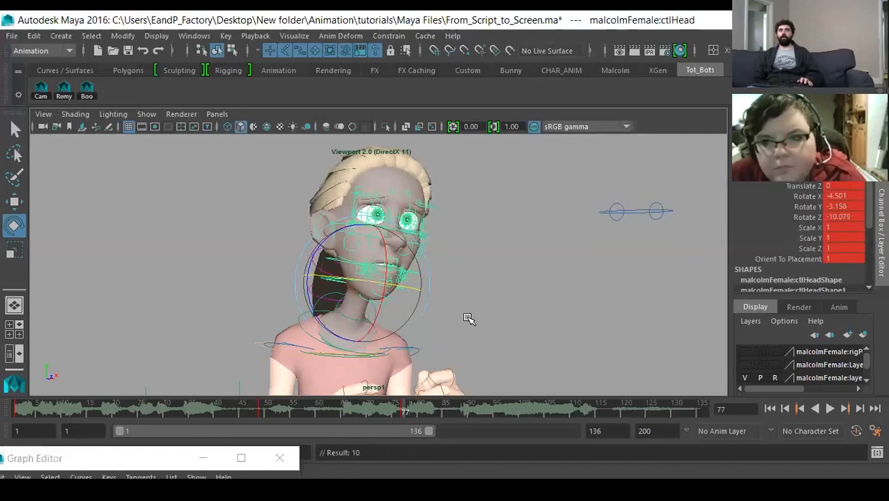
# Compare the poses at frames 1, 49 and 77
pyautogui.click(15, 415)
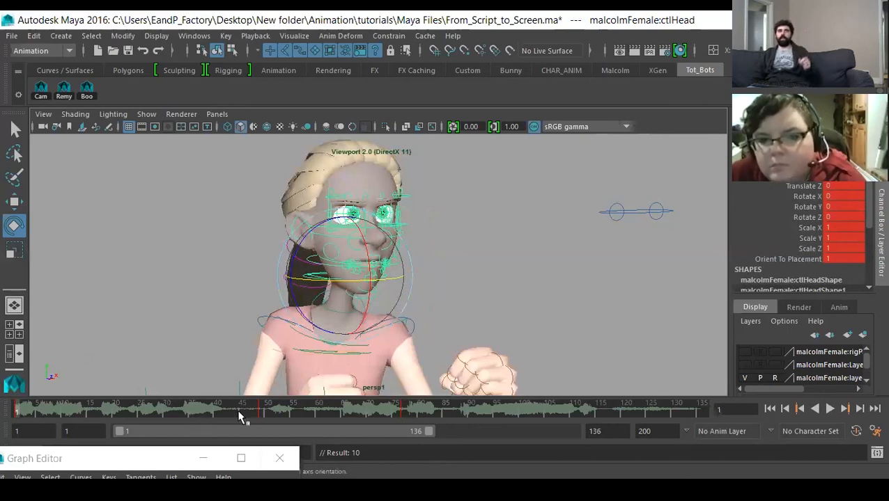
pyautogui.click(261, 410)
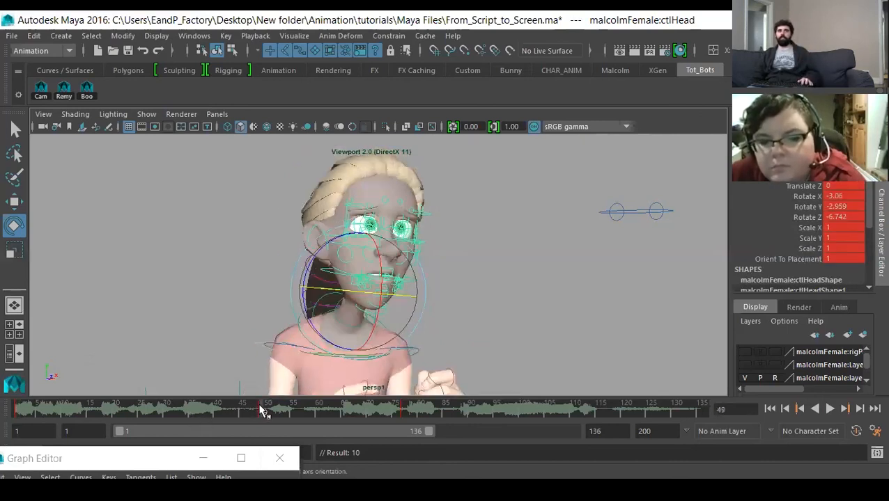
pyautogui.click(406, 411)
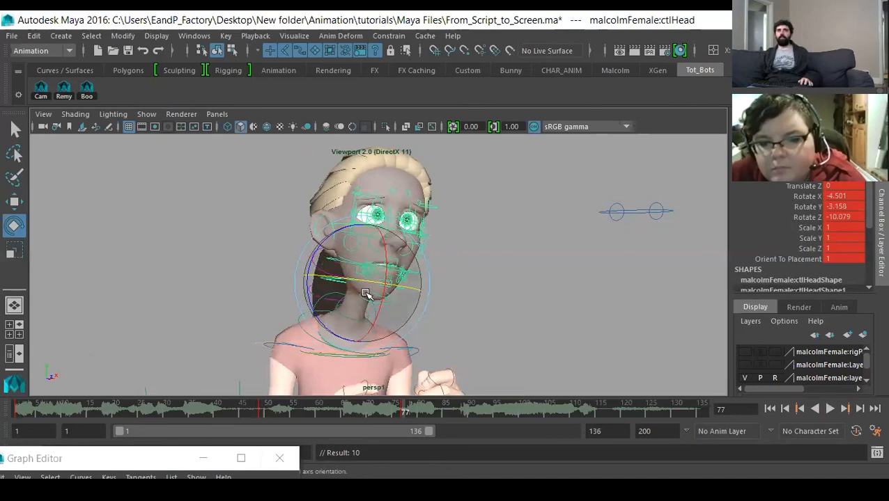
# Refine the neck's rotation at frame 77 to about X 19.7, Y 5.1, Z -11.7
pyautogui.moveTo(367, 293); pyautogui.dragTo(407, 307)
pyautogui.click(304, 302)
pyautogui.press('w')
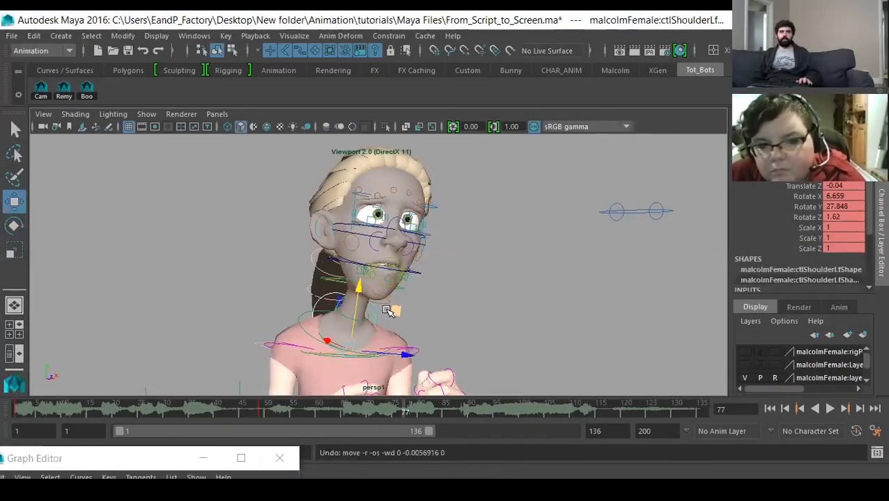
pyautogui.press('e')
pyautogui.moveTo(324, 301); pyautogui.dragTo(344, 357)
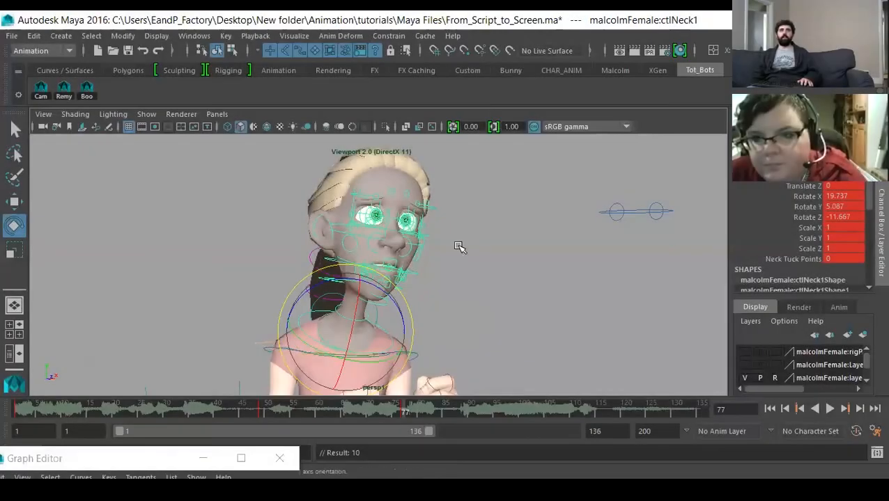
# Through the persp camera, rotate the main body control at the waist to about X 1, Y -23.2, Z -4.8 at frame 77
pyautogui.click(219, 115)
pyautogui.moveTo(338, 128)
pyautogui.click(366, 128)
pyautogui.keyDown('alt'); pyautogui.moveTo(433, 312); pyautogui.dragTo(317, 333); pyautogui.keyUp('alt')
pyautogui.keyDown('alt'); pyautogui.moveTo(150, 268); pyautogui.dragTo(205, 248, button='right'); pyautogui.keyUp('alt')
pyautogui.click(313, 273)
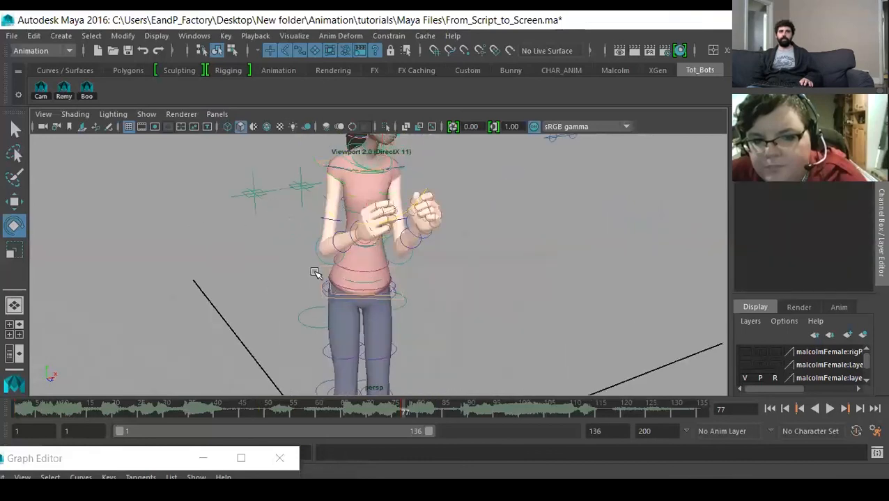
pyautogui.click(332, 274)
pyautogui.keyDown('alt'); pyautogui.moveTo(301, 295); pyautogui.dragTo(396, 345, button='right'); pyautogui.keyUp('alt')
pyautogui.keyDown('alt'); pyautogui.moveTo(396, 345); pyautogui.dragTo(367, 329); pyautogui.keyUp('alt')
pyautogui.press('w')
pyautogui.keyDown('alt'); pyautogui.moveTo(342, 316); pyautogui.dragTo(370, 272, button='middle'); pyautogui.keyUp('alt')
pyautogui.keyDown('alt'); pyautogui.moveTo(370, 271); pyautogui.dragTo(341, 300); pyautogui.keyUp('alt')
pyautogui.press('e')
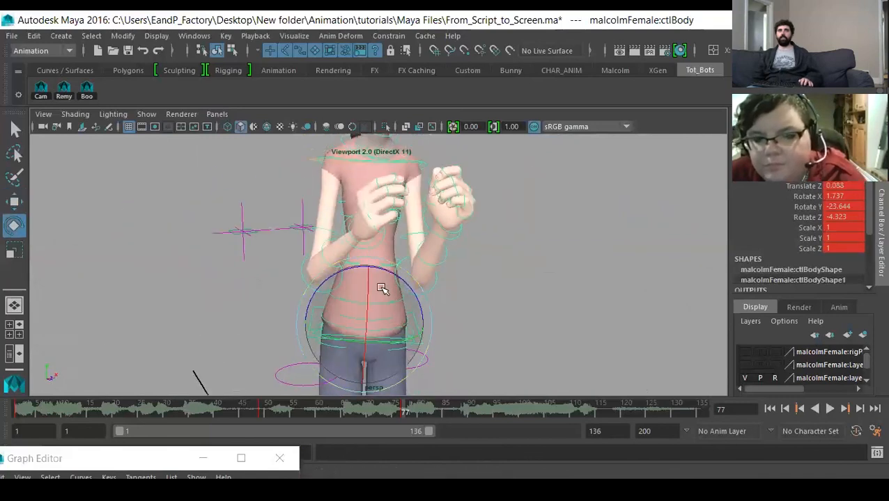
pyautogui.moveTo(383, 288)
pyautogui.mouseDown()
pyautogui.moveTo(375, 298)
pyautogui.moveTo(366, 286)
pyautogui.mouseUp()
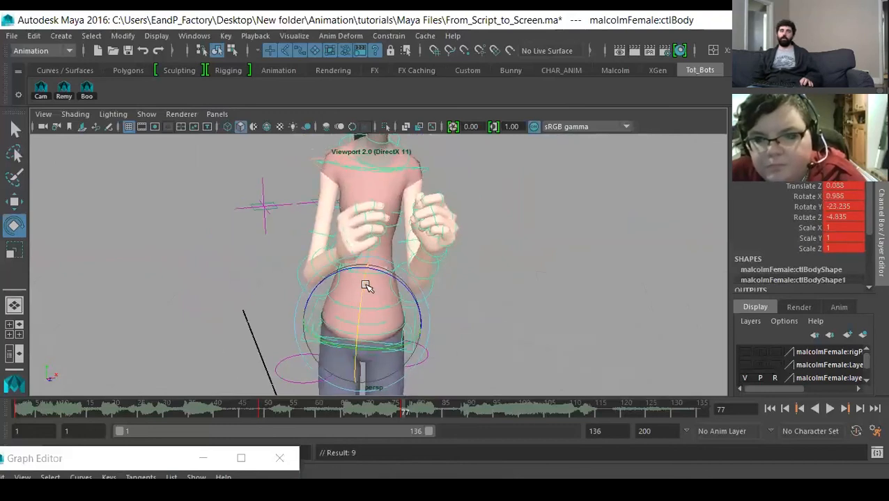
pyautogui.keyDown('alt'); pyautogui.moveTo(237, 232); pyautogui.dragTo(235, 257, button='middle'); pyautogui.keyUp('alt')
# Switch the viewport back to the persp1 camera
pyautogui.click(216, 114)
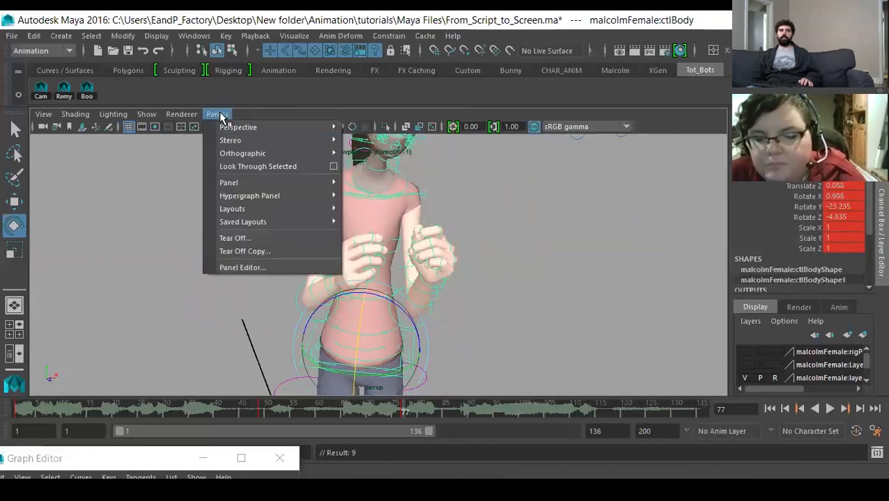
pyautogui.moveTo(279, 133)
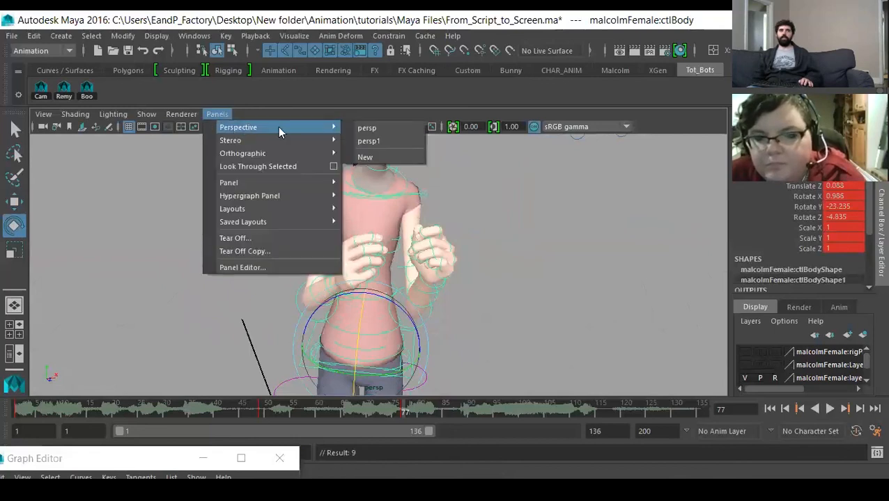
pyautogui.click(374, 141)
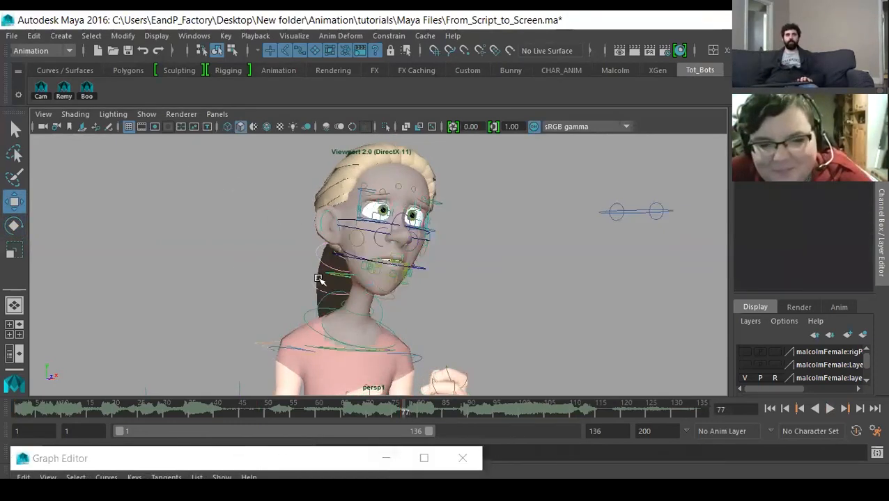
# Flip repeatedly between the frame 49 and frame 77 poses to compare them
pyautogui.press(',')
pyautogui.press('.')
pyautogui.press(',')
pyautogui.press('.')
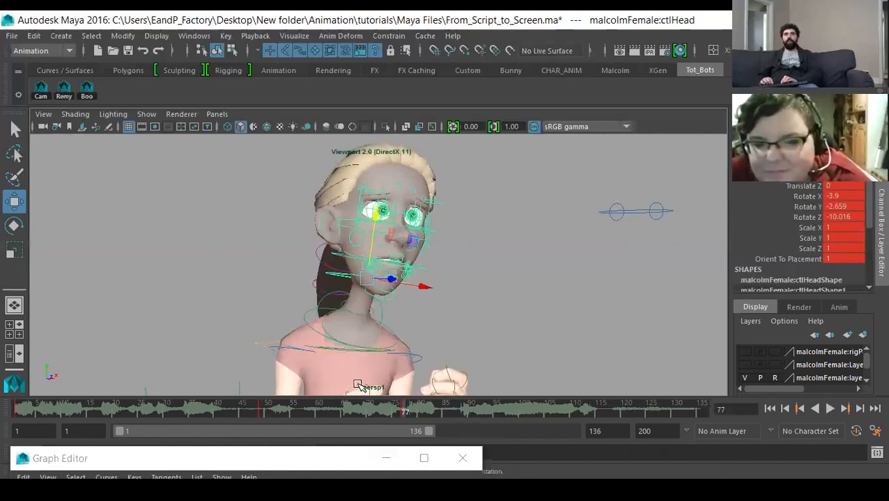
pyautogui.press(',')
pyautogui.press('.')
pyautogui.press(',')
pyautogui.press('.')
pyautogui.press(',')
pyautogui.press('.')
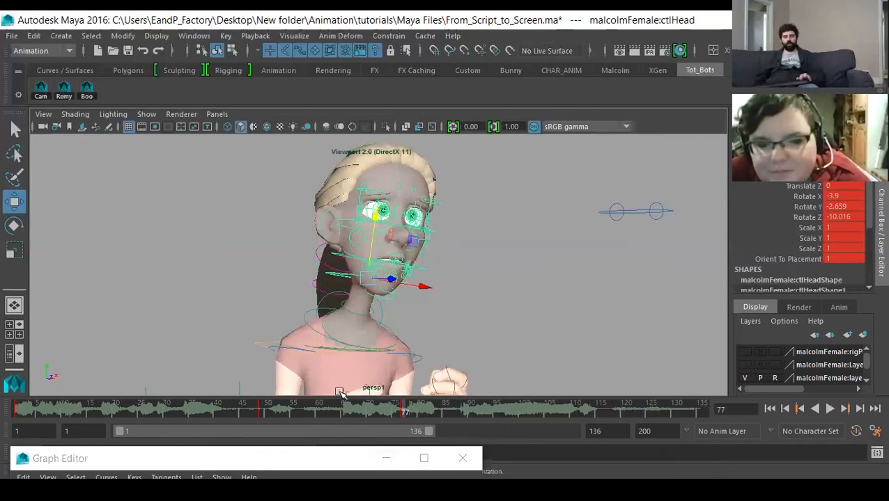
# Reduce the head's sideways tilt at frame 77 to a Z rotation of -6.85 and check it against the frame 49 pose
pyautogui.press('e')
pyautogui.moveTo(322, 242); pyautogui.dragTo(322, 245)
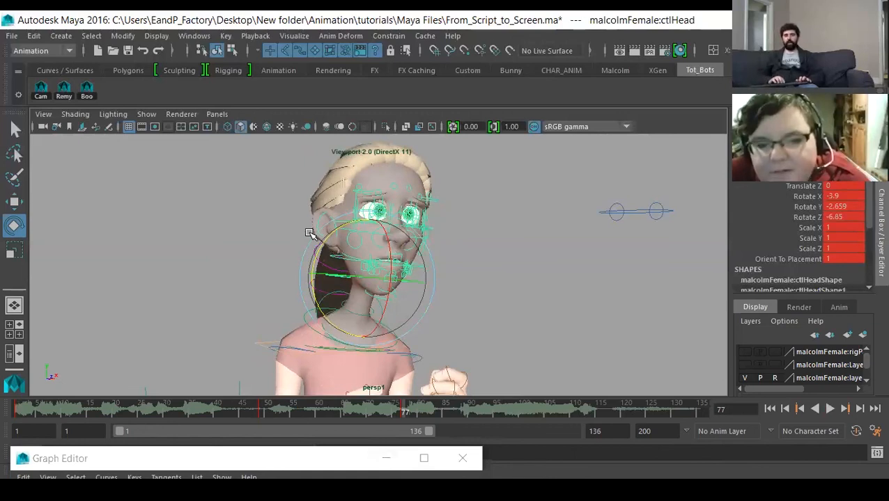
pyautogui.press(',')
pyautogui.press('.')
pyautogui.press(',')
pyautogui.press('.')
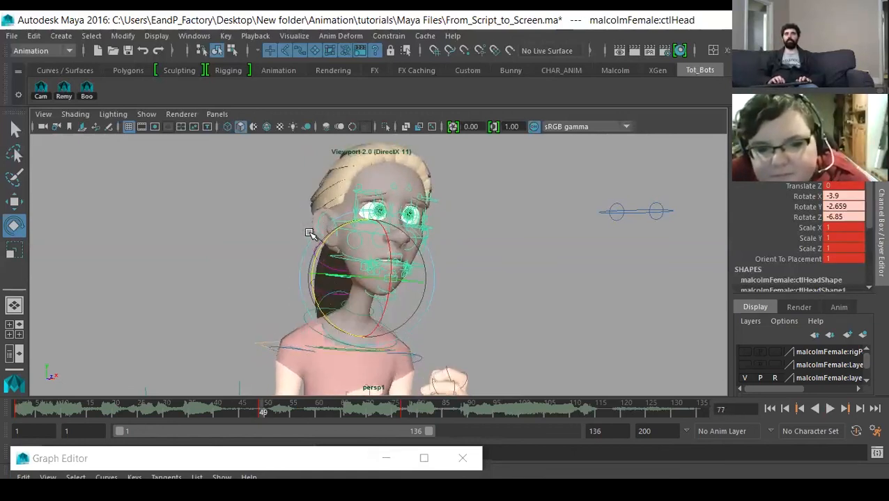
pyautogui.press('.')
pyautogui.press(',')
pyautogui.press('.')
pyautogui.press(',')
pyautogui.press('.')
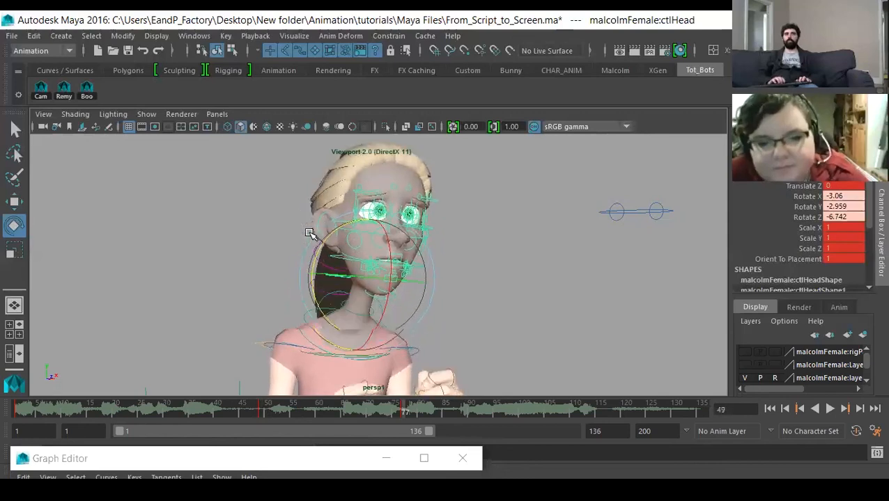
# Flip back and forth through the key poses at frames 1, 49 and 77 to judge how they progress
pyautogui.press('.')
pyautogui.press(',')
pyautogui.press(',')
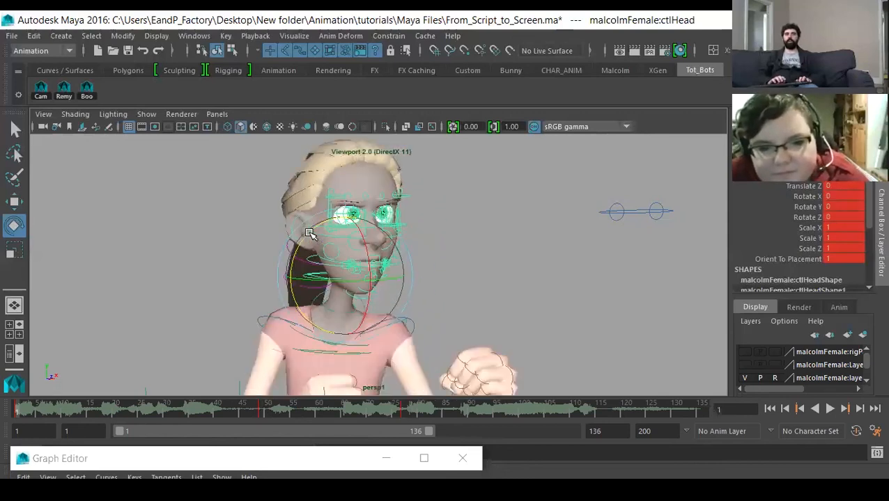
pyautogui.press('.')
pyautogui.press('.')
pyautogui.press(',')
pyautogui.press('.')
pyautogui.press(',')
pyautogui.press(',')
pyautogui.press('.')
pyautogui.press('.')
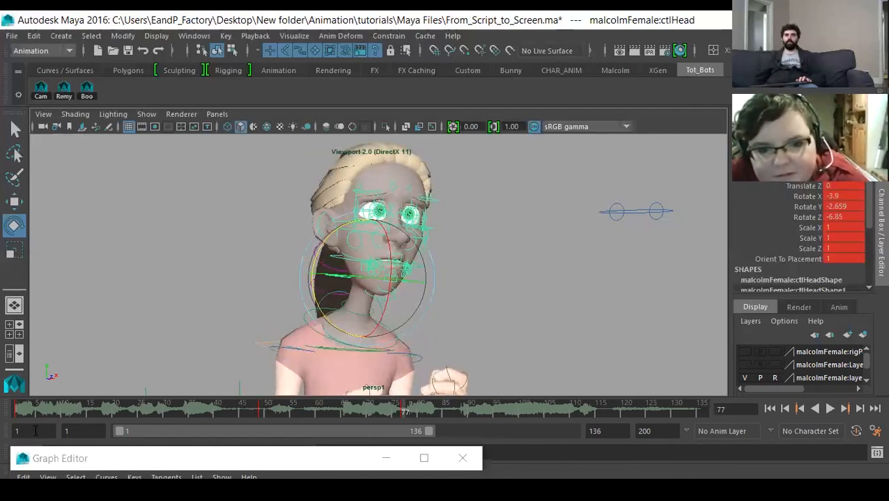
# Play the animation from frame 1 to check the three poses against the dialogue
pyautogui.click(769, 408)
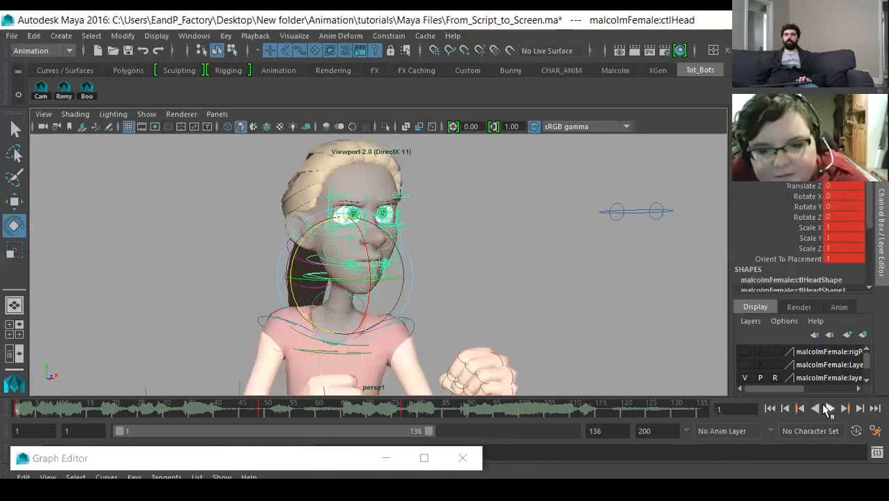
pyautogui.click(829, 409)
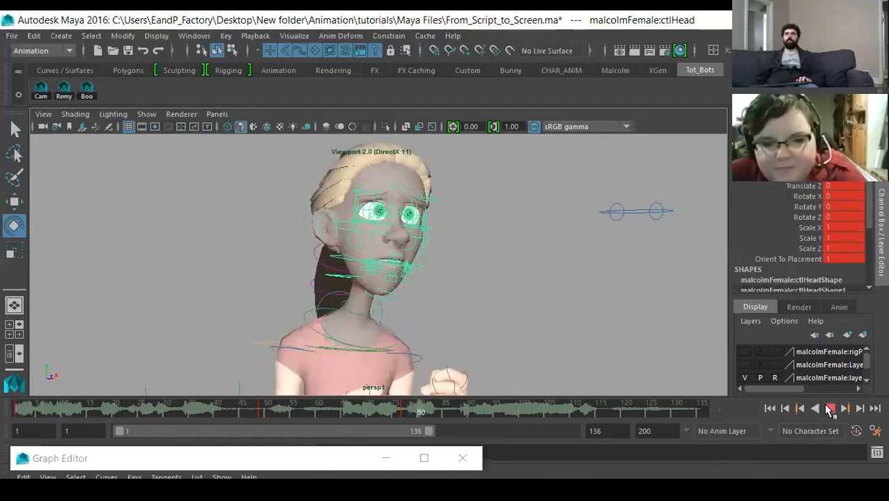
pyautogui.click(829, 409)
# Scrub to frame 86 and play the remaining dialogue, check the pose timing around frames 67 and 72, and return to frame 1
pyautogui.moveTo(402, 409); pyautogui.dragTo(451, 406)
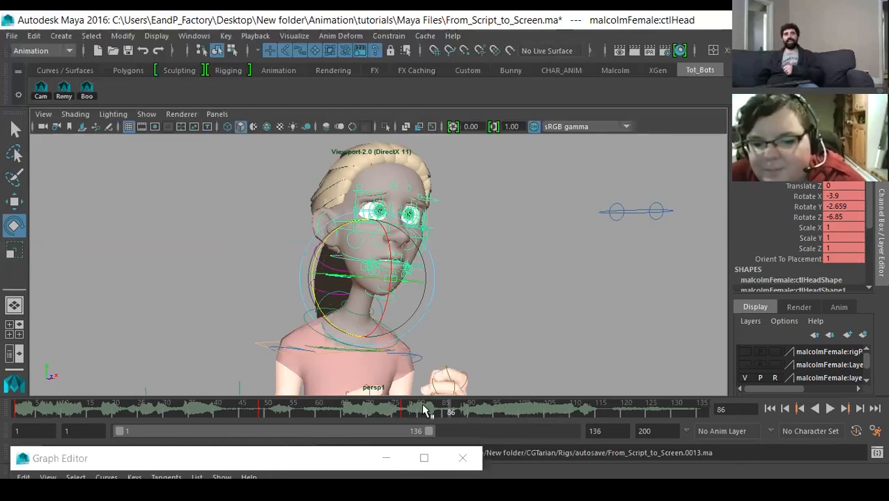
pyautogui.hotkey('alt', 'v')
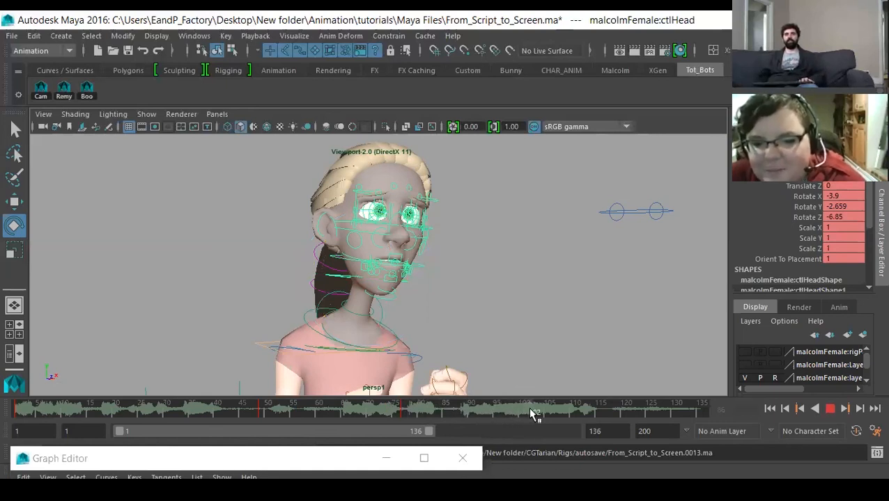
pyautogui.click(354, 404)
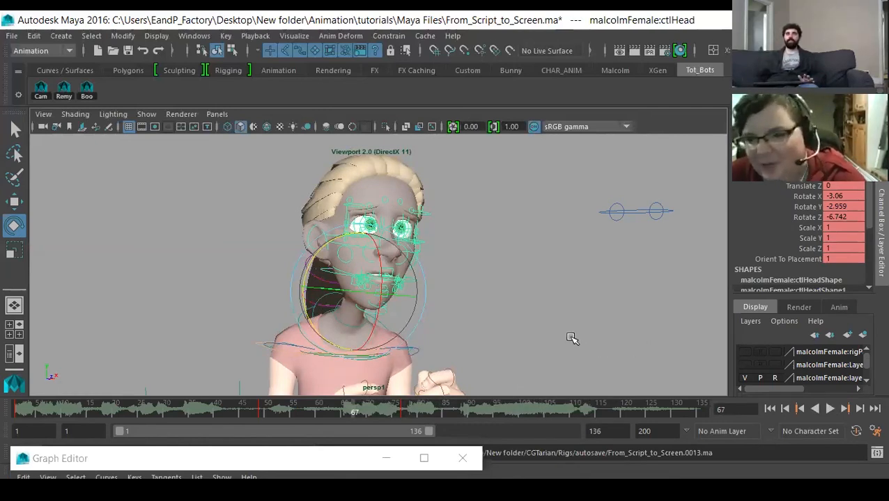
pyautogui.click(771, 410)
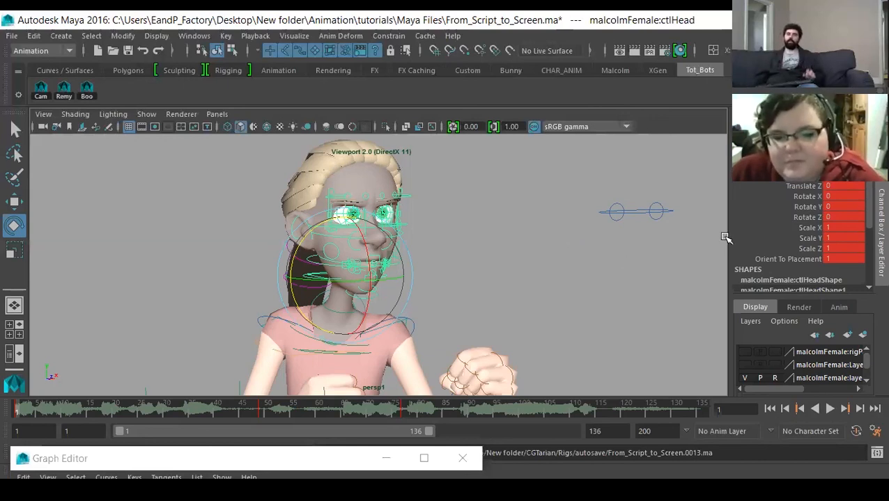
pyautogui.click(378, 410)
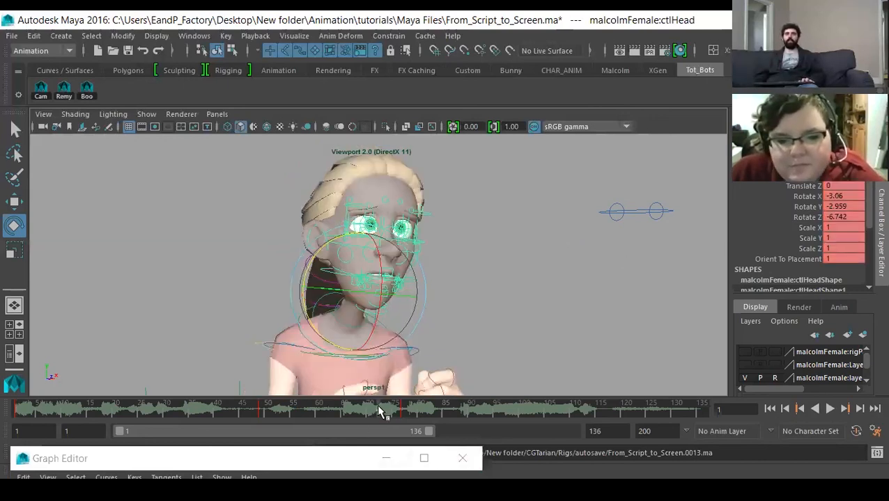
pyautogui.click(769, 409)
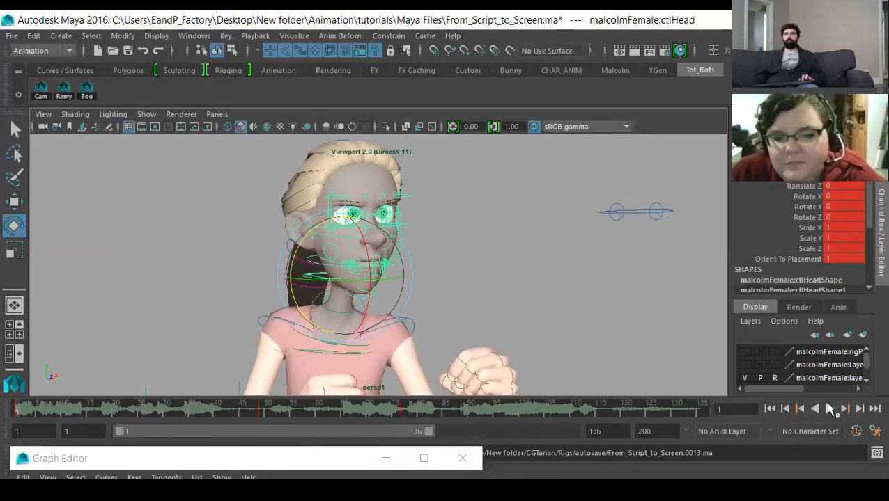
# Play the animation, stop at frame 97 and turn the head there to X 6.643, Y -12.868, Z 2.152
pyautogui.click(831, 409)
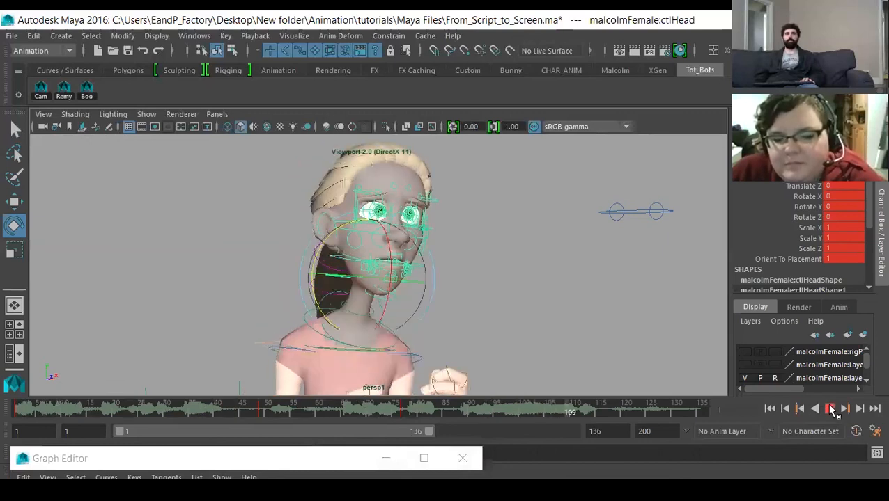
pyautogui.click(831, 409)
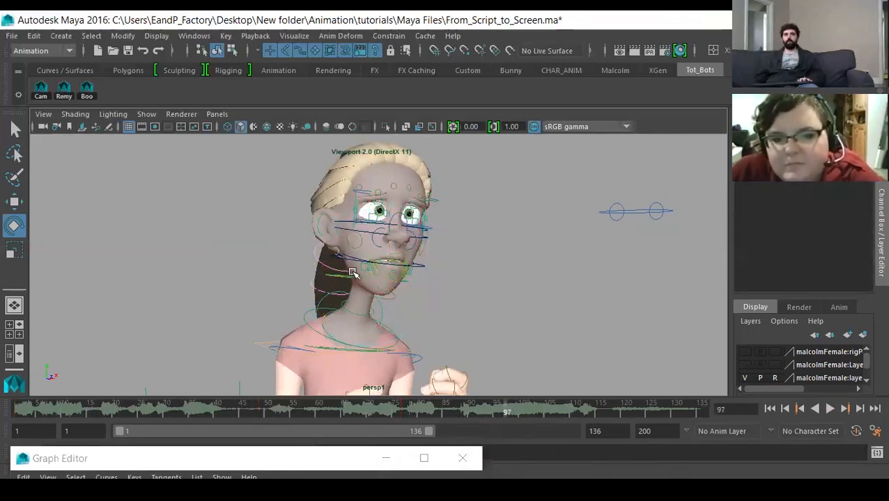
pyautogui.click(387, 286)
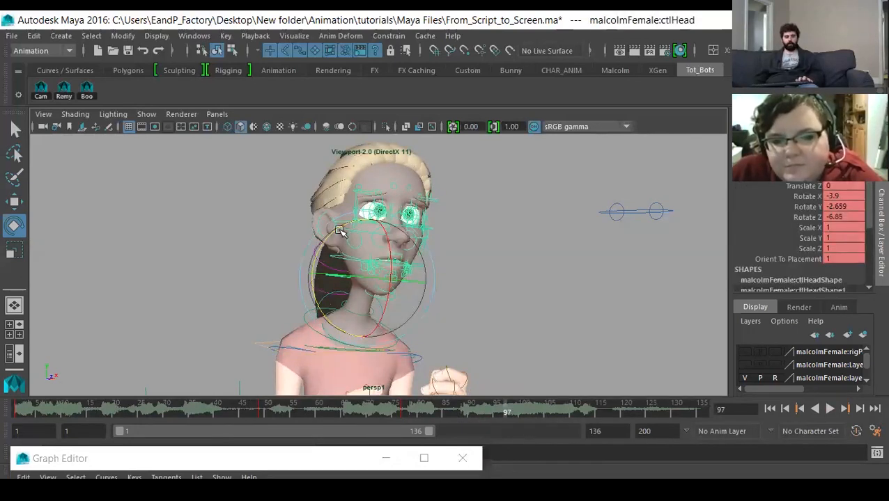
pyautogui.moveTo(383, 250); pyautogui.dragTo(410, 273)
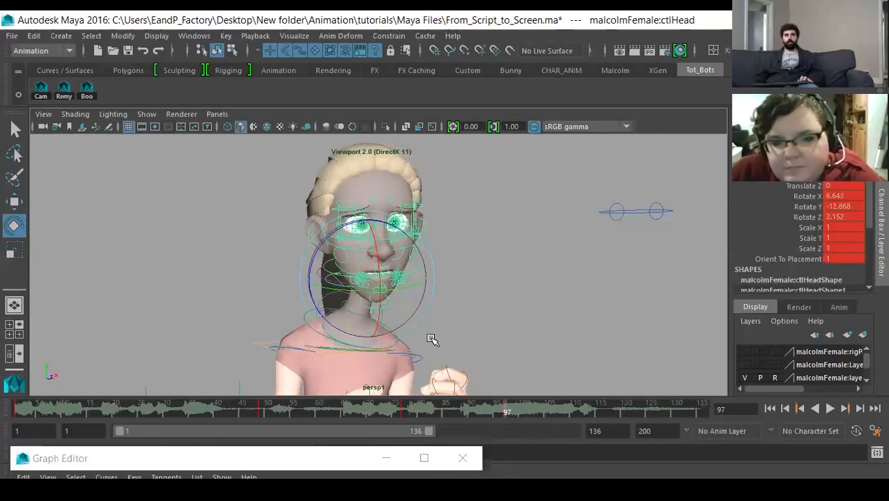
# Rotate the base neck control at frame 97 to X 22.332, Y 1.353, Z -2.265
pyautogui.click(271, 333)
pyautogui.click(307, 324)
pyautogui.moveTo(357, 273); pyautogui.dragTo(373, 307)
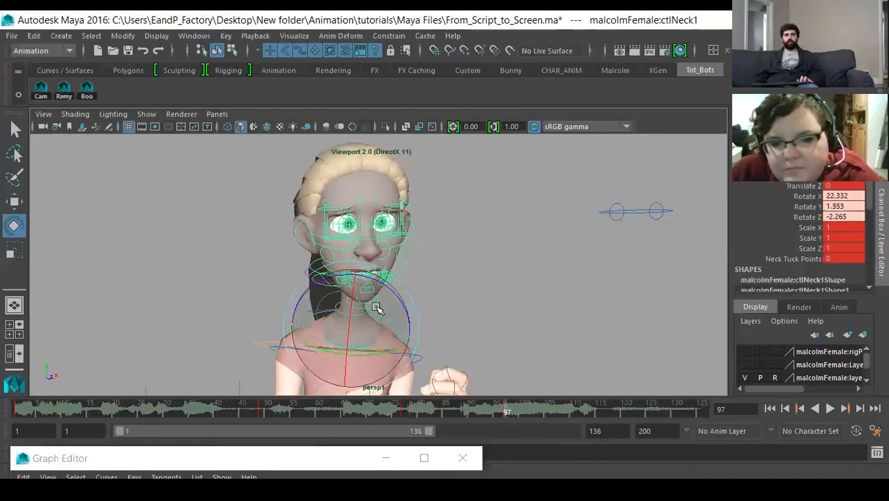
pyautogui.click(432, 297)
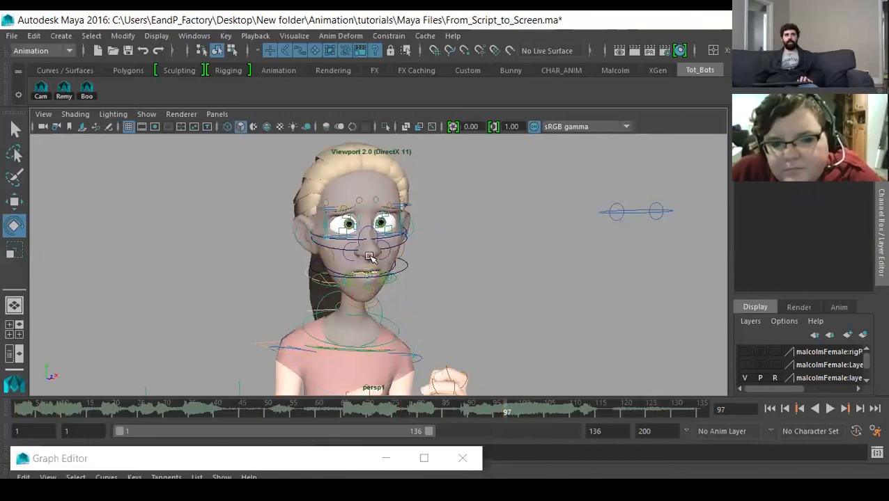
# Try turning the head freely away from its forward-facing angle at frame 97 and undo the rotations
pyautogui.click(311, 275)
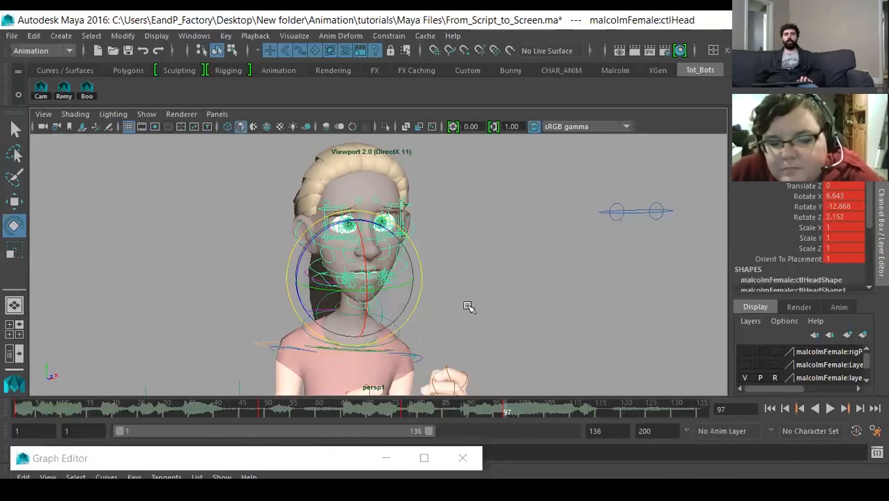
pyautogui.moveTo(353, 307); pyautogui.dragTo(373, 275)
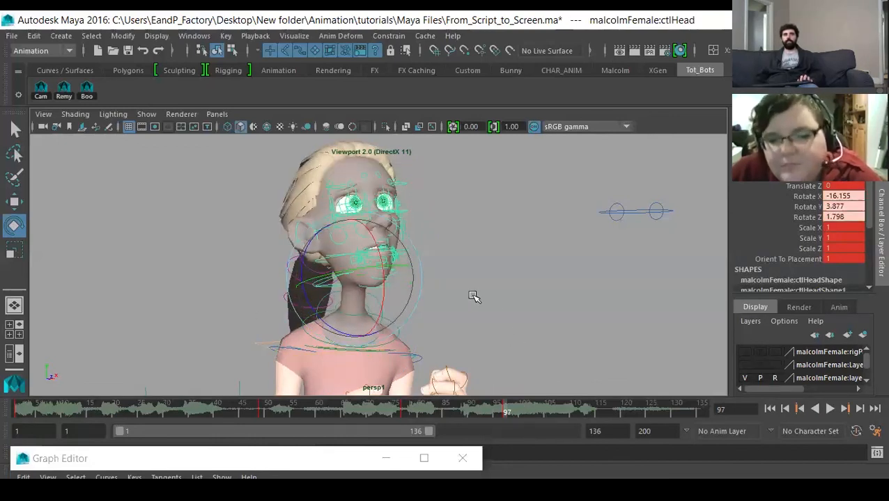
pyautogui.hotkey('ctrl', 'z')
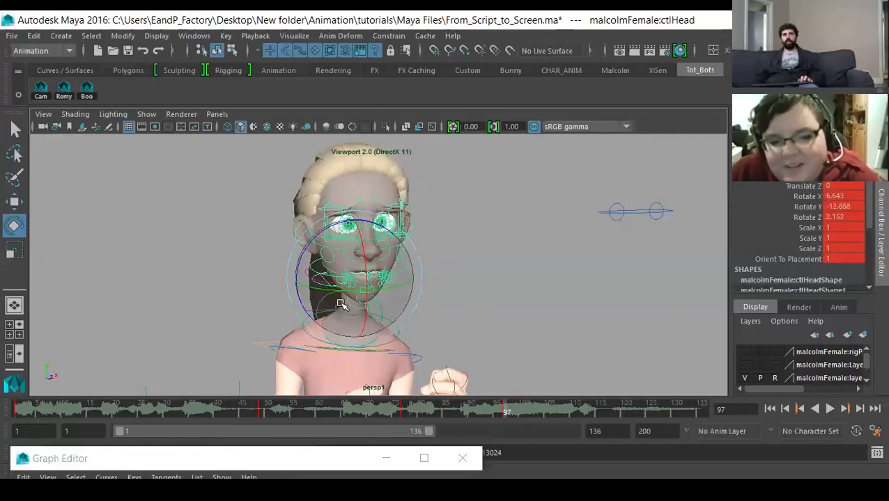
pyautogui.moveTo(344, 296); pyautogui.dragTo(357, 293)
pyautogui.click(437, 315)
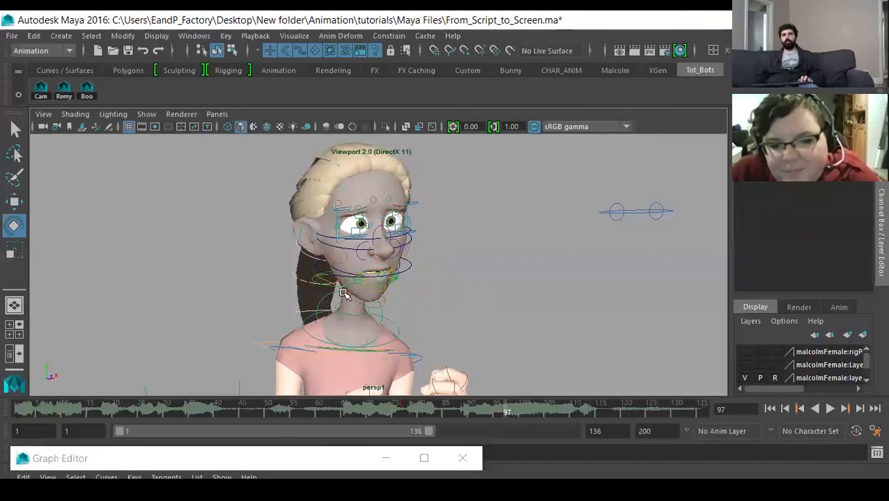
pyautogui.click(408, 278)
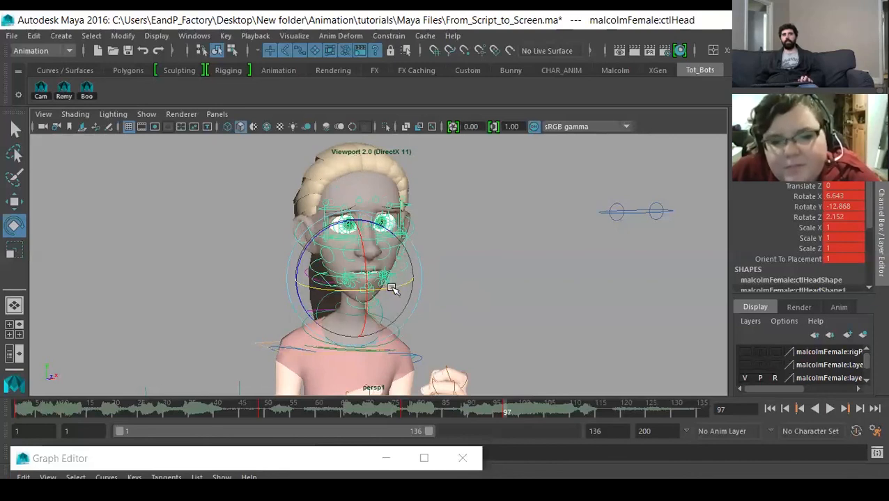
# Turn and tilt the head at frame 97 to X 8.056, Y -17.928, Z 2.516 and key it
pyautogui.moveTo(393, 289); pyautogui.dragTo(393, 291)
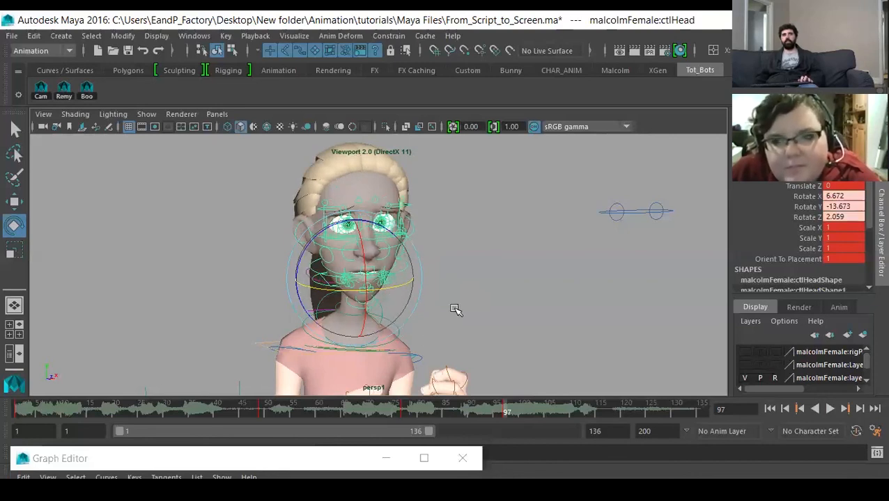
pyautogui.moveTo(383, 278)
pyautogui.mouseDown()
pyautogui.moveTo(345, 285)
pyautogui.moveTo(390, 301)
pyautogui.moveTo(374, 280)
pyautogui.mouseUp()
pyautogui.press('s')
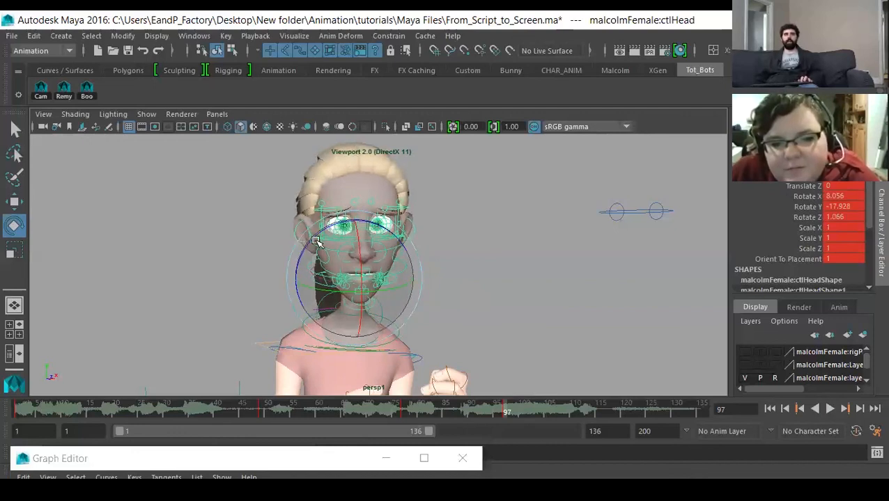
pyautogui.moveTo(314, 240); pyautogui.dragTo(314, 241)
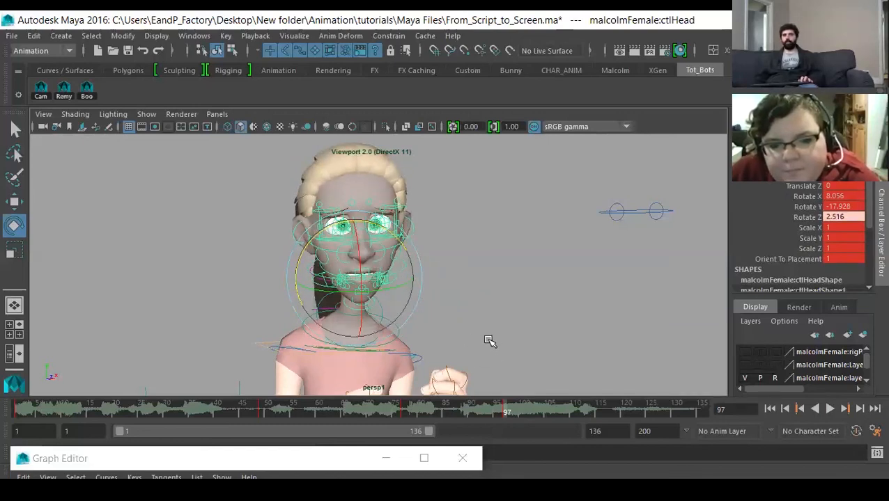
pyautogui.press('s')
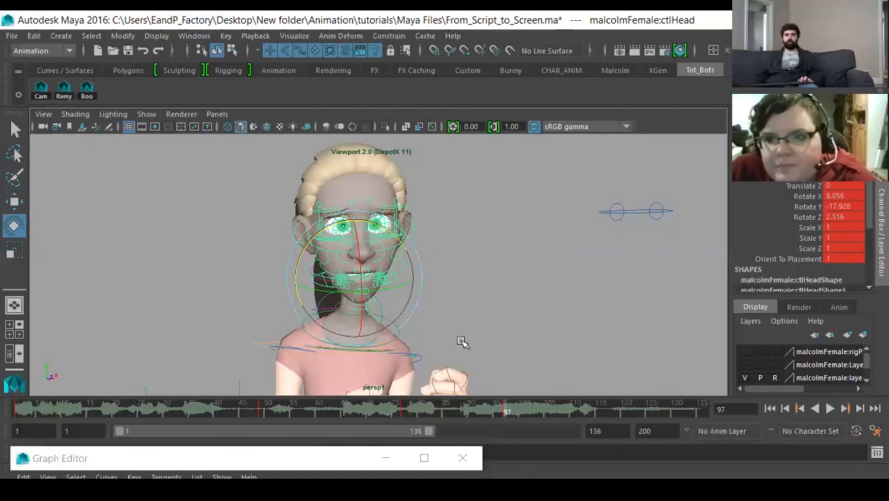
pyautogui.click(462, 342)
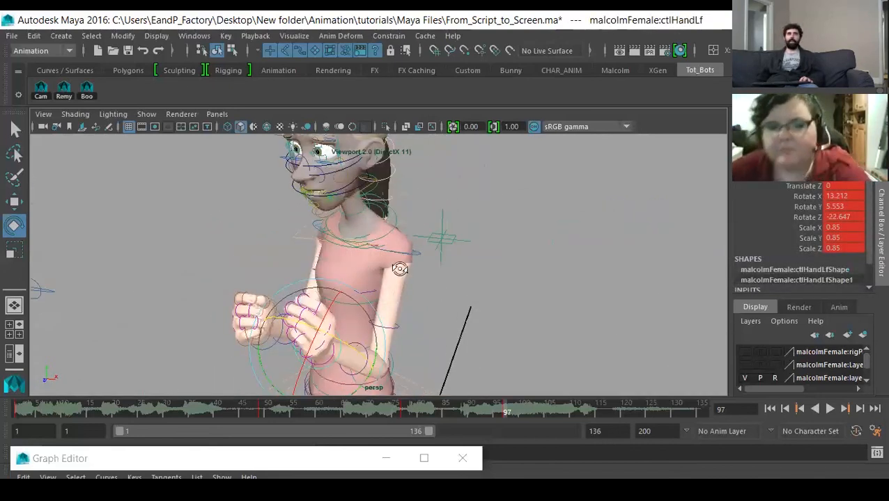
# Rotate the left shoulder at frame 97 to an X rotation of 15.186
pyautogui.keyDown('alt'); pyautogui.moveTo(399, 269); pyautogui.dragTo(348, 278); pyautogui.keyUp('alt')
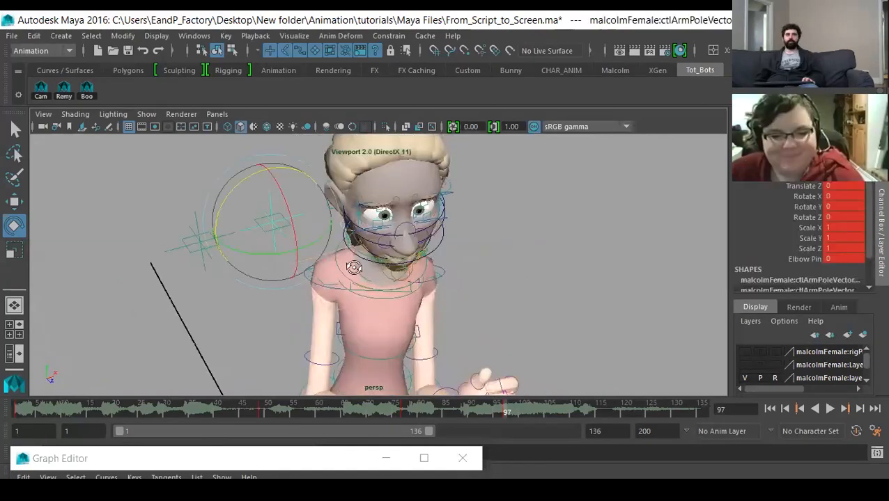
pyautogui.keyDown('alt'); pyautogui.moveTo(354, 266); pyautogui.dragTo(422, 291); pyautogui.keyUp('alt')
pyautogui.click(372, 191)
pyautogui.hotkey('ctrl', 'z')
pyautogui.keyDown('alt'); pyautogui.moveTo(376, 190); pyautogui.dragTo(318, 208); pyautogui.keyUp('alt')
pyautogui.press('w')
pyautogui.keyDown('alt'); pyautogui.moveTo(418, 202); pyautogui.dragTo(310, 238); pyautogui.keyUp('alt')
pyautogui.press('e')
pyautogui.moveTo(311, 237)
pyautogui.keyDown('alt'); pyautogui.mouseDown()
pyautogui.moveTo(419, 257)
pyautogui.moveTo(408, 228)
pyautogui.moveTo(360, 286)
pyautogui.moveTo(300, 242)
pyautogui.mouseUp(); pyautogui.keyUp('alt')
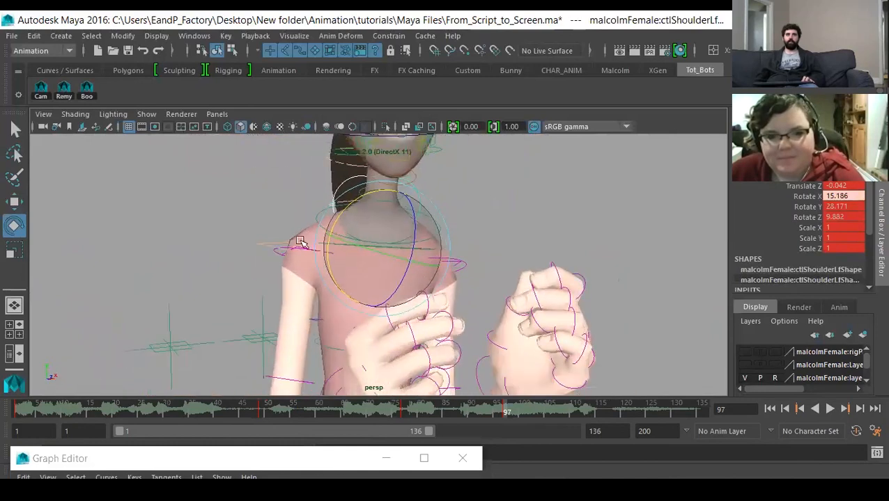
# Rotate the chest control at frame 97 to X -0.831, Y -7.338, Z 1.533
pyautogui.click(256, 235)
pyautogui.click(330, 348)
pyautogui.keyDown('alt'); pyautogui.moveTo(330, 348); pyautogui.dragTo(357, 365); pyautogui.keyUp('alt')
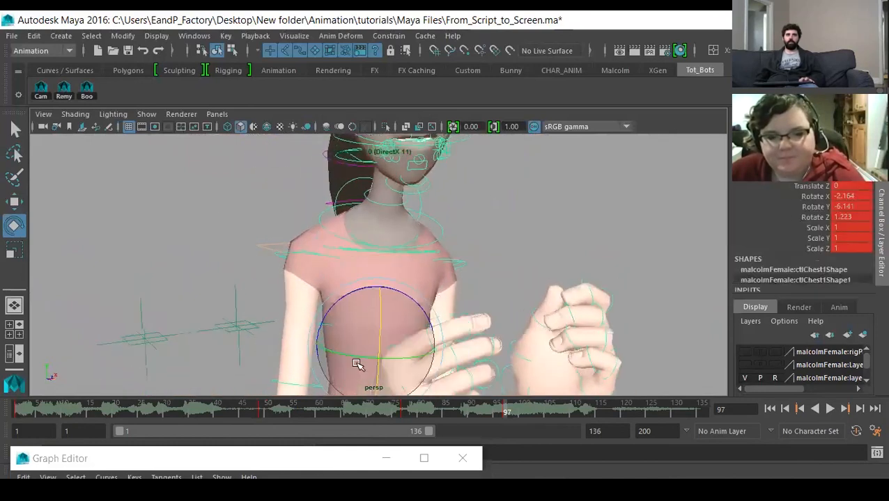
pyautogui.moveTo(399, 338); pyautogui.dragTo(381, 323)
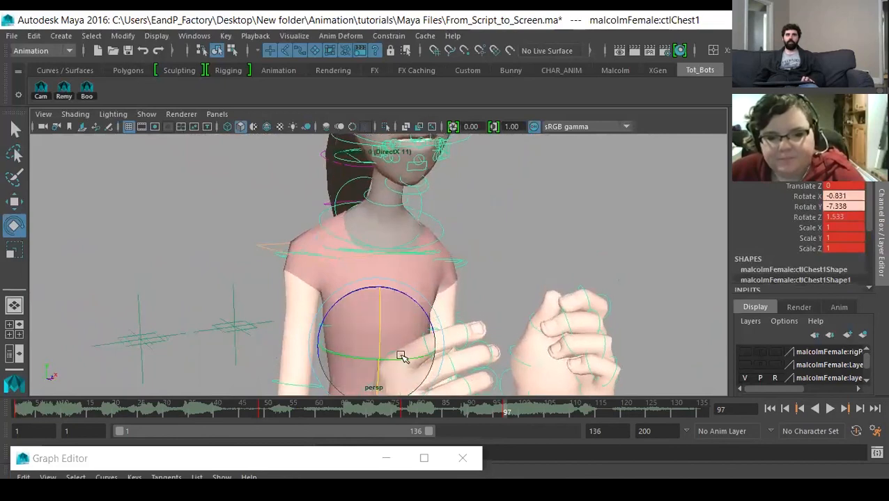
pyautogui.keyDown('alt'); pyautogui.moveTo(403, 357); pyautogui.dragTo(395, 304); pyautogui.keyUp('alt')
# Shift the main body control at frame 97 to a Z translation of 0.133 and adjust its rotation slightly
pyautogui.keyDown('alt'); pyautogui.moveTo(417, 324); pyautogui.dragTo(419, 257, button='middle'); pyautogui.keyUp('alt')
pyautogui.click(460, 348)
pyautogui.click(455, 344)
pyautogui.keyDown('alt'); pyautogui.moveTo(454, 344); pyautogui.dragTo(369, 336); pyautogui.keyUp('alt')
pyautogui.keyDown('alt'); pyautogui.moveTo(369, 335); pyautogui.dragTo(380, 318, button='middle'); pyautogui.keyUp('alt')
pyautogui.keyDown('alt'); pyautogui.moveTo(380, 318); pyautogui.dragTo(401, 308); pyautogui.keyUp('alt')
pyautogui.press('w')
pyautogui.keyDown('alt'); pyautogui.moveTo(399, 314); pyautogui.dragTo(357, 311); pyautogui.keyUp('alt')
pyautogui.moveTo(369, 254); pyautogui.dragTo(368, 256)
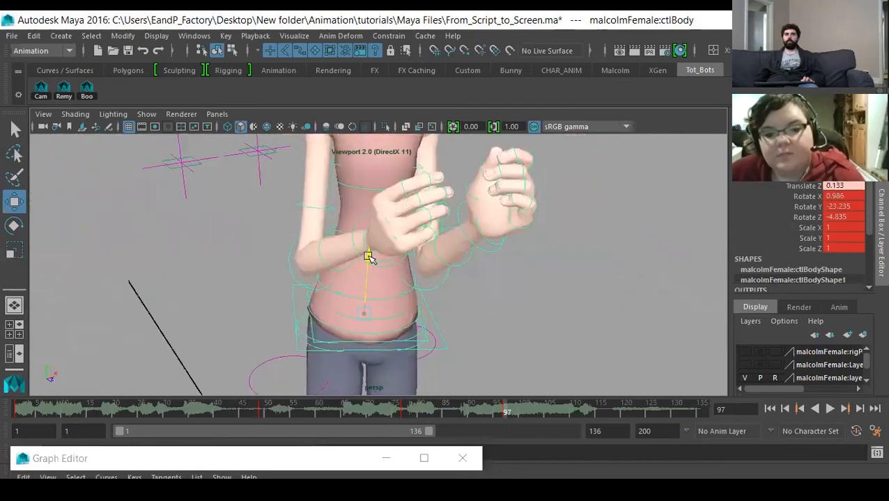
pyautogui.keyDown('alt'); pyautogui.moveTo(367, 320); pyautogui.dragTo(387, 271); pyautogui.keyUp('alt')
pyautogui.press('e')
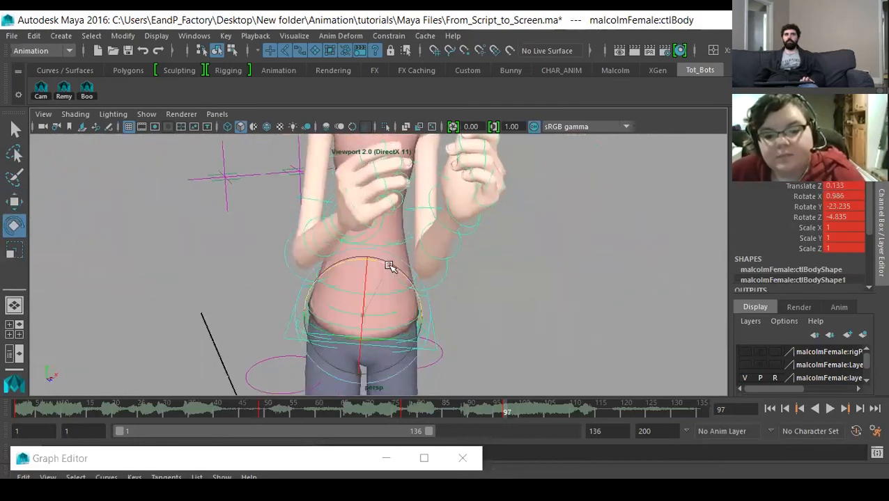
pyautogui.moveTo(390, 265); pyautogui.dragTo(391, 267)
# Rotate and key the left upper arm at frame 97 to follow the new body pose
pyautogui.keyDown('alt'); pyautogui.moveTo(416, 206); pyautogui.dragTo(394, 319, button='middle'); pyautogui.keyUp('alt')
pyautogui.click(443, 255)
pyautogui.keyDown('alt'); pyautogui.moveTo(461, 232); pyautogui.dragTo(347, 257); pyautogui.keyUp('alt')
pyautogui.click(426, 232)
pyautogui.press('e')
pyautogui.moveTo(332, 195); pyautogui.dragTo(423, 245)
pyautogui.press('s')
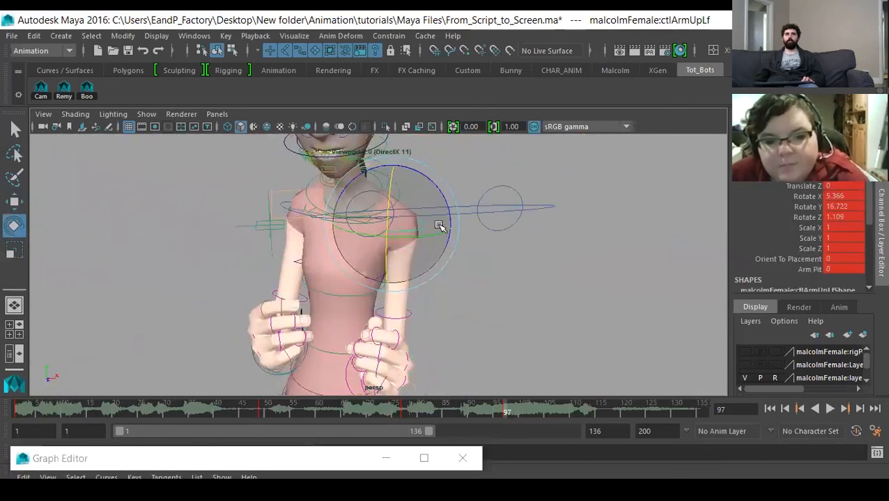
pyautogui.moveTo(446, 206); pyautogui.dragTo(448, 201)
pyautogui.press('s')
pyautogui.moveTo(385, 211); pyautogui.dragTo(401, 239)
# Rotate the left hand at frame 97 to X 10.785, Y -11.174, Z 5.361 and key it
pyautogui.keyDown('alt'); pyautogui.moveTo(488, 331); pyautogui.dragTo(371, 344); pyautogui.keyUp('alt')
pyautogui.click(315, 301)
pyautogui.click(229, 286)
pyautogui.keyDown('alt'); pyautogui.moveTo(230, 285); pyautogui.dragTo(311, 291); pyautogui.keyUp('alt')
pyautogui.keyDown('alt'); pyautogui.moveTo(327, 327); pyautogui.dragTo(392, 347); pyautogui.keyUp('alt')
pyautogui.press('s')
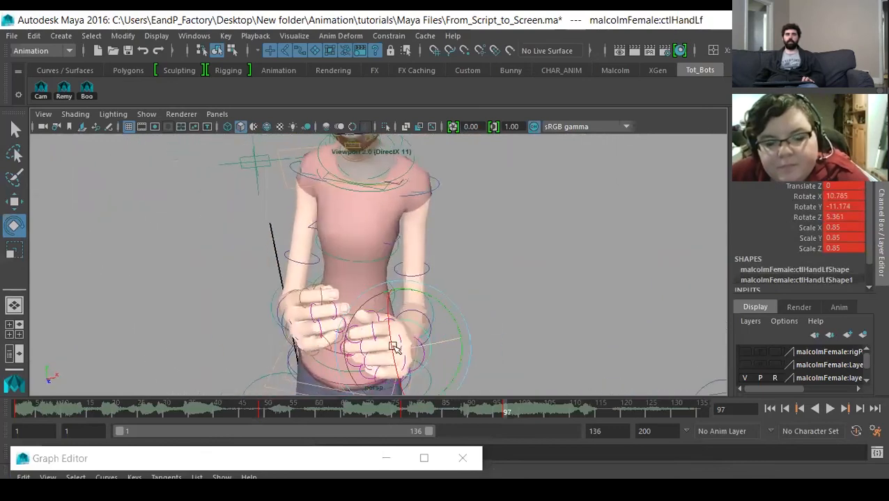
# Refine and key the rotations of the arm and hand controls at frame 97, checking the pose from several angles
pyautogui.click(260, 268)
pyautogui.click(285, 176)
pyautogui.moveTo(285, 176)
pyautogui.keyDown('alt'); pyautogui.mouseDown()
pyautogui.moveTo(398, 255)
pyautogui.moveTo(392, 201)
pyautogui.moveTo(395, 230)
pyautogui.moveTo(337, 293)
pyautogui.moveTo(356, 312)
pyautogui.moveTo(371, 312)
pyautogui.moveTo(353, 311)
pyautogui.moveTo(347, 242)
pyautogui.moveTo(385, 172)
pyautogui.moveTo(420, 260)
pyautogui.moveTo(347, 290)
pyautogui.moveTo(325, 347)
pyautogui.moveTo(282, 319)
pyautogui.moveTo(289, 323)
pyautogui.mouseUp(); pyautogui.keyUp('alt')
pyautogui.click(284, 331)
pyautogui.click(310, 339)
pyautogui.moveTo(335, 288); pyautogui.dragTo(342, 294)
pyautogui.keyDown('alt'); pyautogui.moveTo(437, 328); pyautogui.dragTo(329, 342); pyautogui.keyUp('alt')
pyautogui.click(440, 335)
pyautogui.click(451, 322)
pyautogui.press('s')
pyautogui.moveTo(378, 301); pyautogui.dragTo(392, 308)
pyautogui.keyDown('alt'); pyautogui.moveTo(393, 307); pyautogui.dragTo(286, 280); pyautogui.keyUp('alt')
pyautogui.click(334, 305)
pyautogui.click(346, 313)
pyautogui.keyDown('alt'); pyautogui.moveTo(345, 313); pyautogui.dragTo(365, 345); pyautogui.keyUp('alt')
# Rotate the right upper arm at frame 97 to X -2.53, Y -15.081, Z -7.665
pyautogui.click(286, 259)
pyautogui.click(299, 235)
pyautogui.keyDown('alt'); pyautogui.moveTo(312, 258); pyautogui.dragTo(361, 283); pyautogui.keyUp('alt')
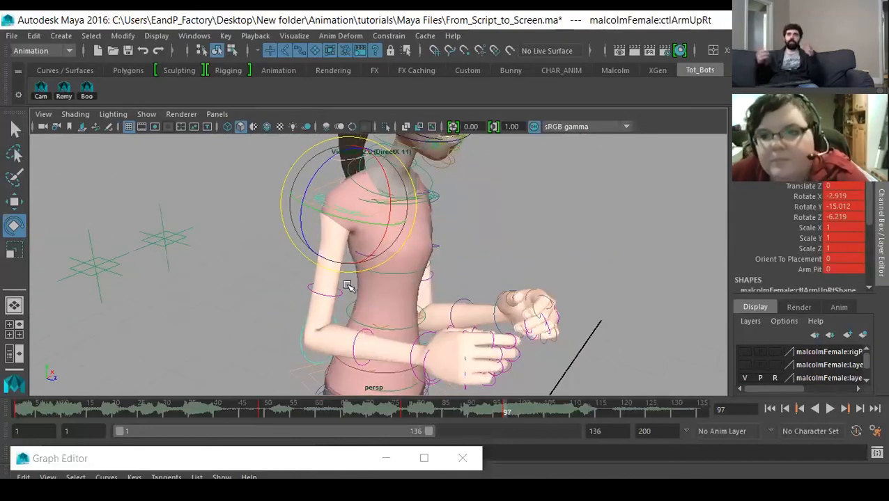
pyautogui.keyDown('alt'); pyautogui.moveTo(364, 274); pyautogui.dragTo(319, 274); pyautogui.keyUp('alt')
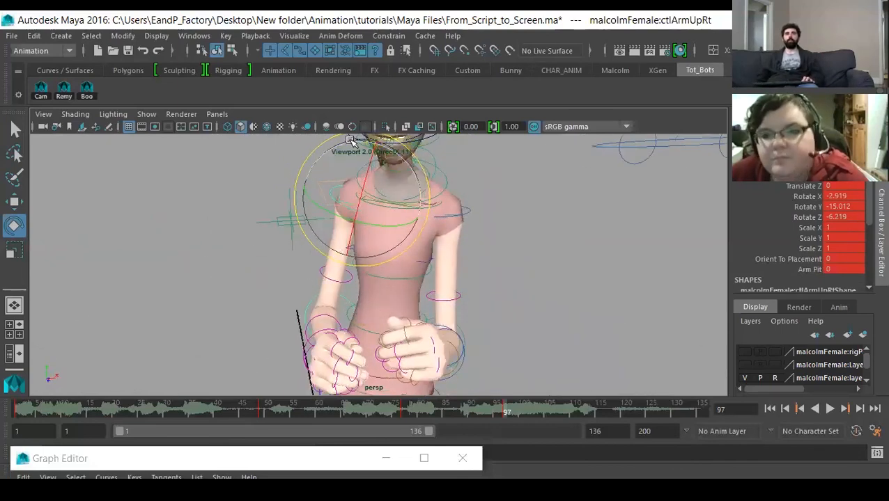
pyautogui.moveTo(349, 140); pyautogui.dragTo(353, 143)
pyautogui.keyDown('alt'); pyautogui.moveTo(462, 282); pyautogui.dragTo(393, 320); pyautogui.keyUp('alt')
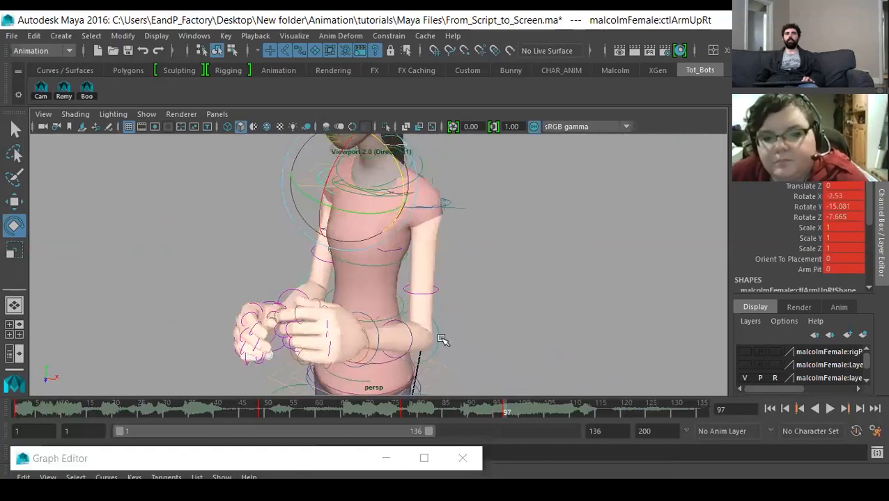
# Bend the left forearm at frame 97 to an X rotation of 109.67 and inspect the arms and face
pyautogui.click(385, 313)
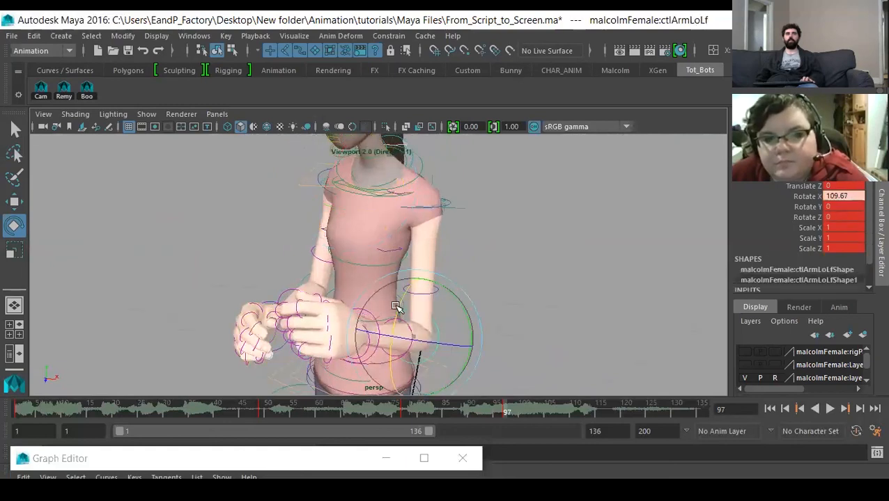
pyautogui.keyDown('alt'); pyautogui.moveTo(283, 308); pyautogui.dragTo(184, 247); pyautogui.keyUp('alt')
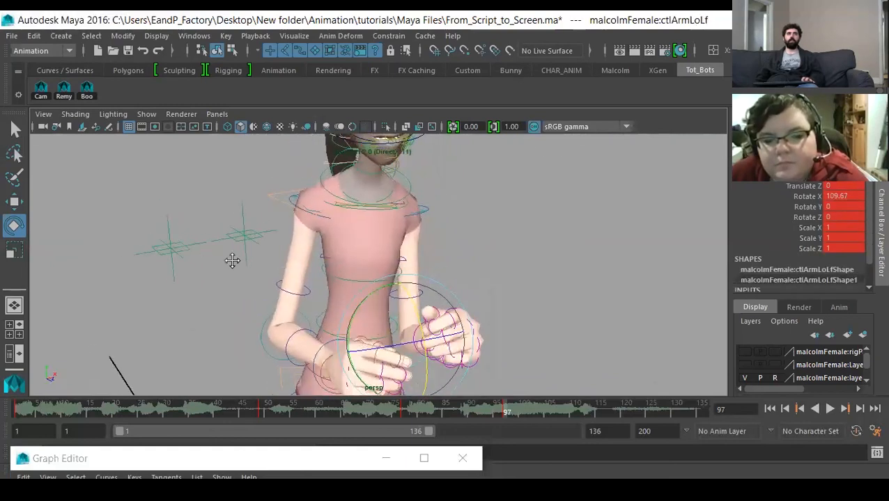
pyautogui.keyDown('alt'); pyautogui.moveTo(232, 261); pyautogui.dragTo(227, 297, button='middle'); pyautogui.keyUp('alt')
pyautogui.keyDown('alt'); pyautogui.moveTo(226, 298); pyautogui.dragTo(323, 323); pyautogui.keyUp('alt')
pyautogui.keyDown('alt'); pyautogui.moveTo(323, 323); pyautogui.dragTo(393, 342, button='right'); pyautogui.keyUp('alt')
pyautogui.click(364, 302)
pyautogui.keyDown('alt'); pyautogui.moveTo(346, 316); pyautogui.dragTo(352, 289); pyautogui.keyUp('alt')
pyautogui.click(99, 204)
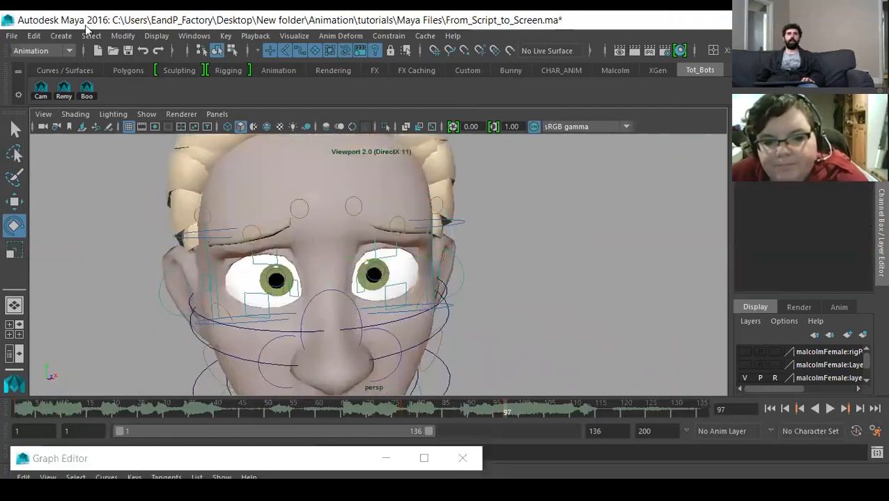
# Look through the persp1 camera and flip between the key poses at frames 77 and 97 to compare them
pyautogui.click(215, 116)
pyautogui.moveTo(247, 128)
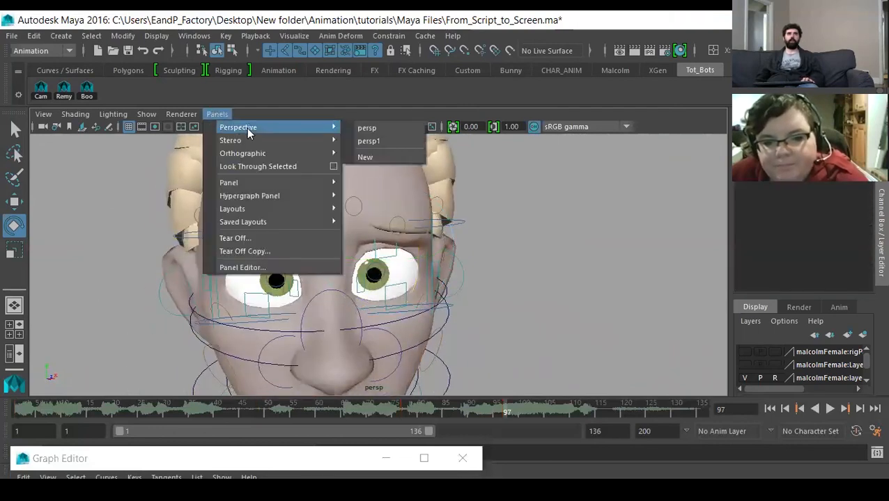
pyautogui.click(378, 141)
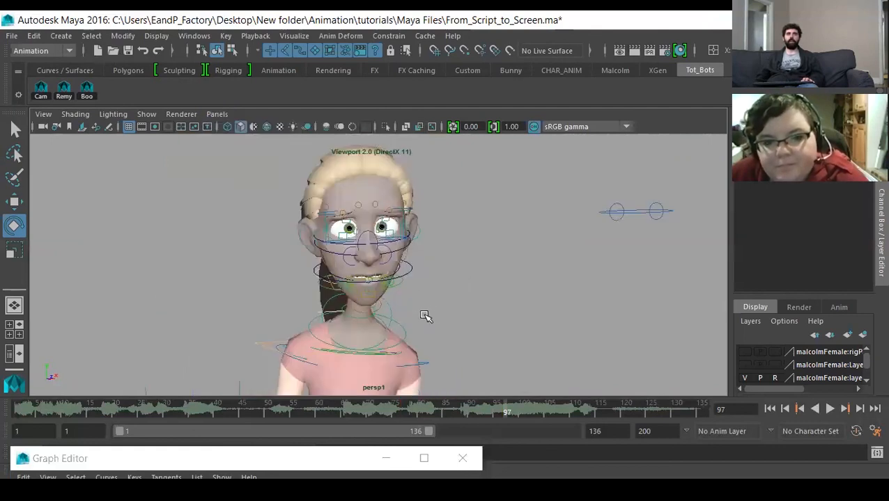
pyautogui.press('.')
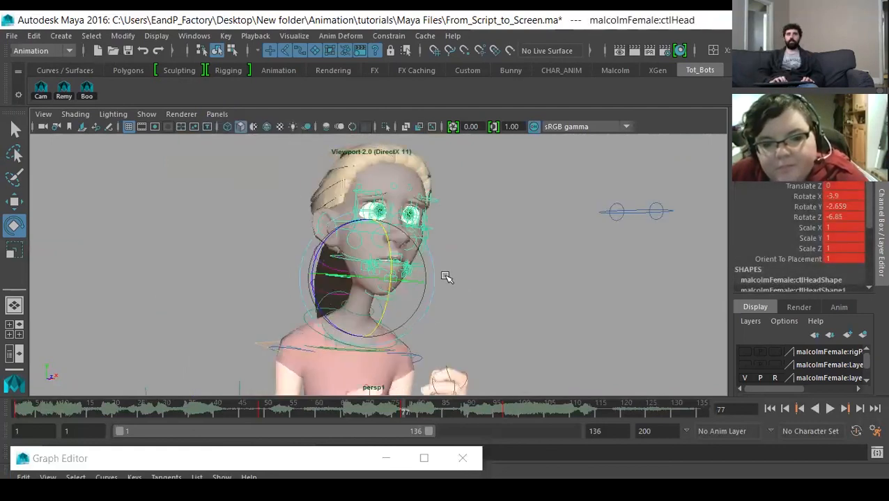
pyautogui.press('.')
pyautogui.press('.')
pyautogui.press('.')
pyautogui.press('.')
pyautogui.press('.')
pyautogui.press('.')
pyautogui.press('.')
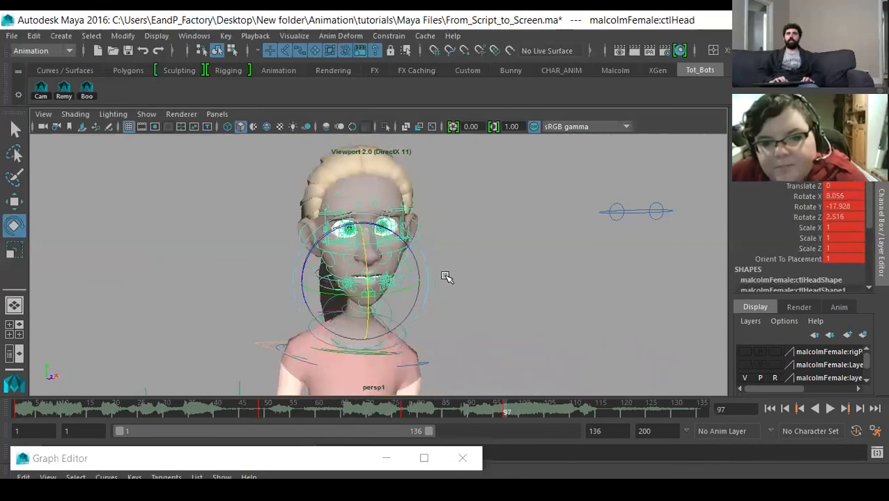
pyautogui.press('.')
pyautogui.press('.')
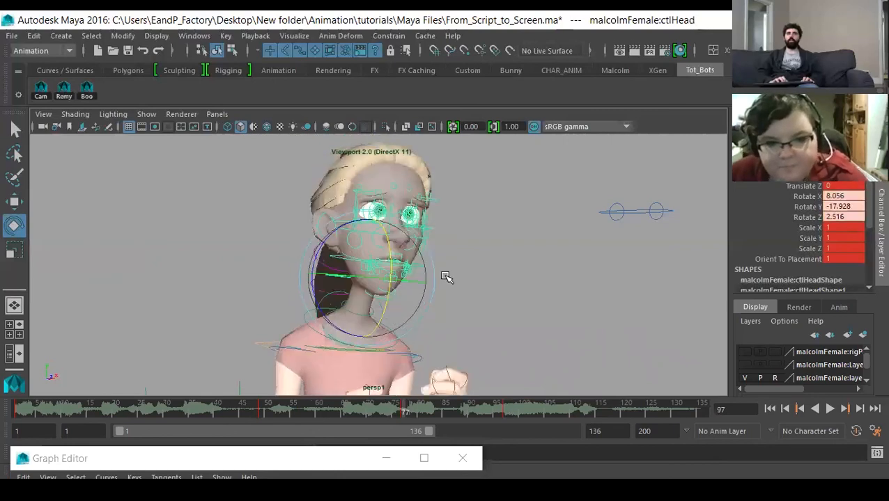
# Rotate the neck control at frame 97 to X 13.064, Y 7.577, Z -3.109
pyautogui.press('.')
pyautogui.press('.')
pyautogui.press('.')
pyautogui.click(366, 323)
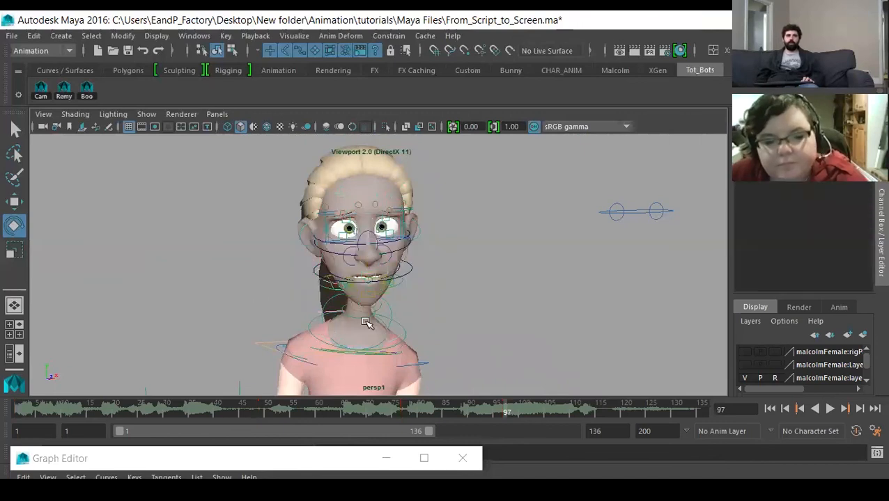
pyautogui.click(313, 337)
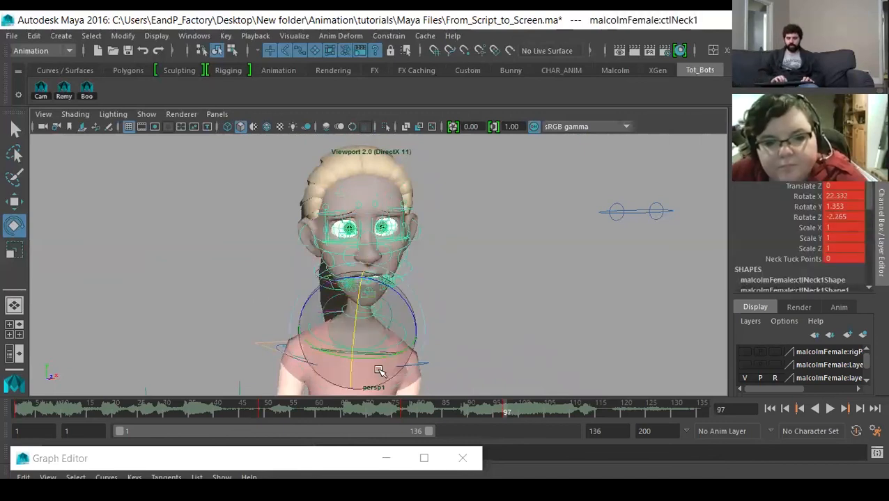
pyautogui.press('.')
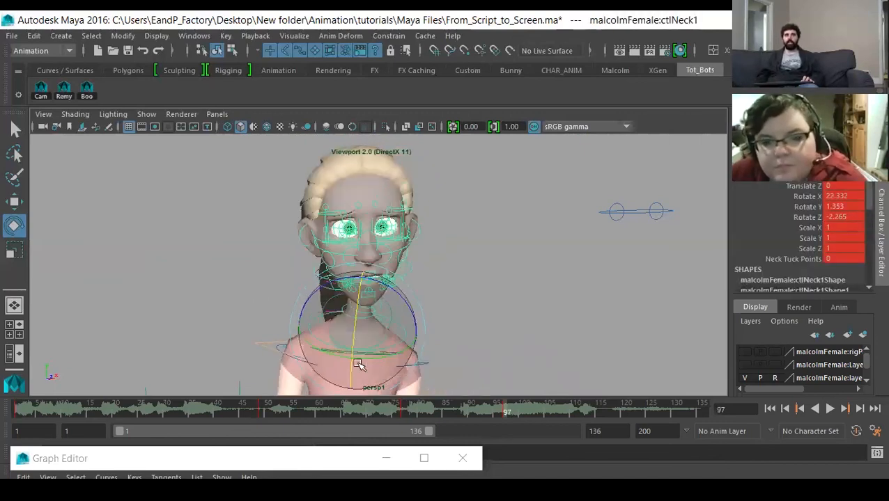
pyautogui.moveTo(370, 311); pyautogui.dragTo(378, 301)
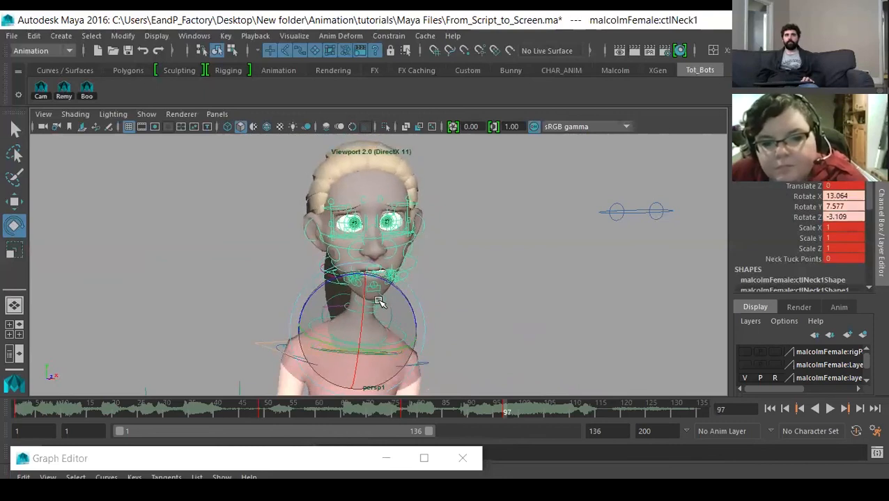
pyautogui.press('.')
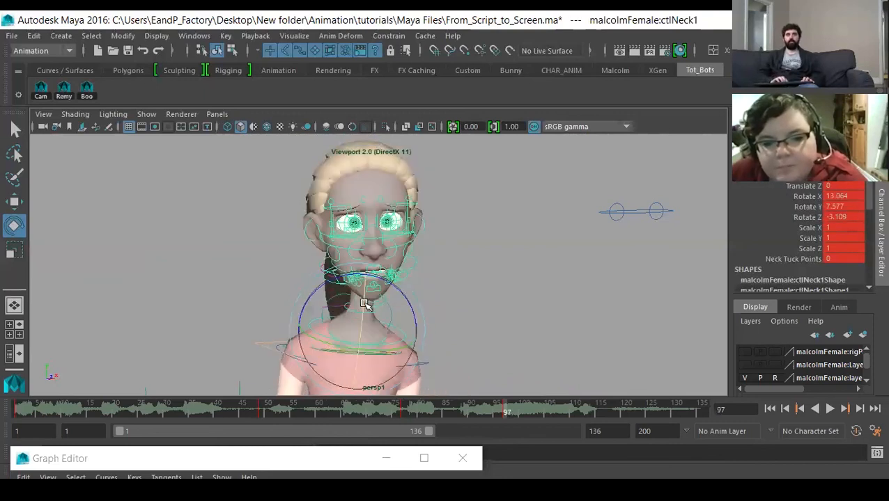
# Turn and tilt the head at frame 97 to Y -20.978, Z -3.43, and compare it with the pose at frame 77
pyautogui.click(273, 279)
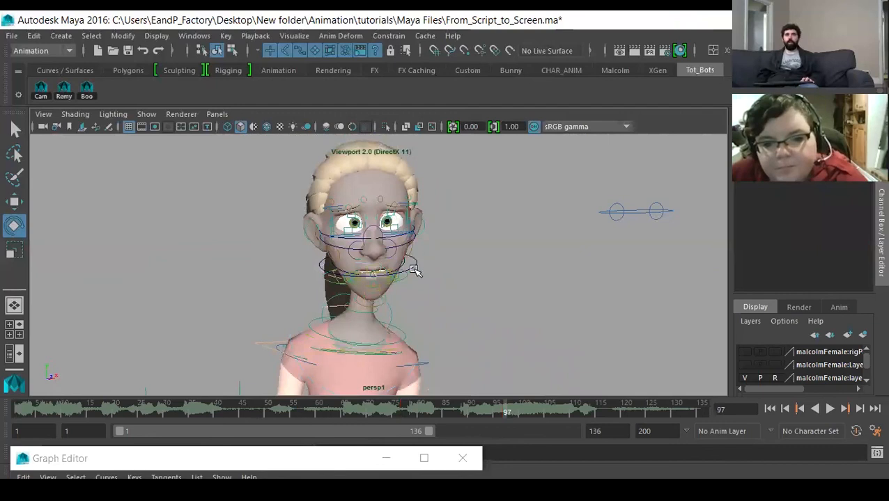
pyautogui.click(382, 278)
pyautogui.moveTo(394, 230)
pyautogui.mouseDown()
pyautogui.moveTo(407, 228)
pyautogui.moveTo(403, 299)
pyautogui.mouseUp()
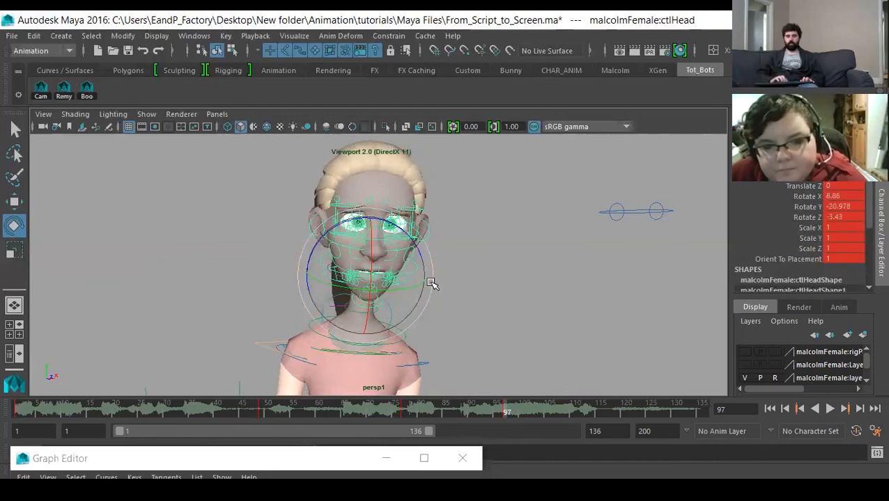
pyautogui.press('.')
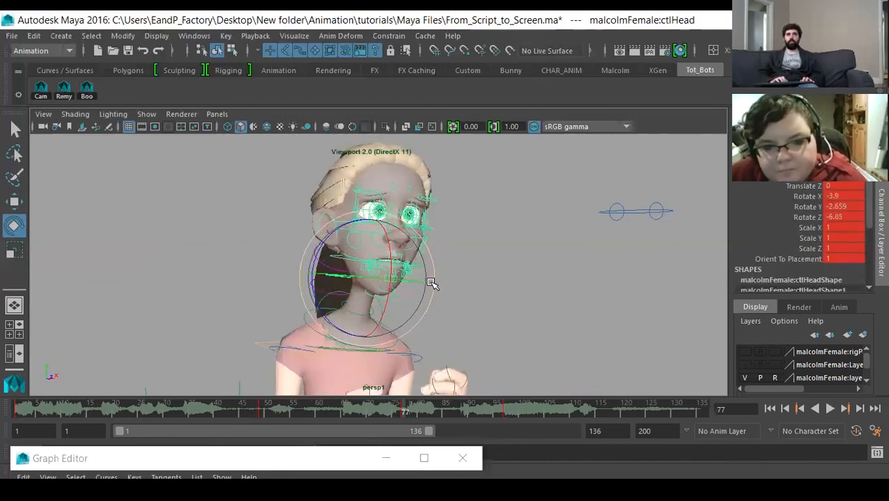
pyautogui.press('.')
pyautogui.press('.')
pyautogui.press('.')
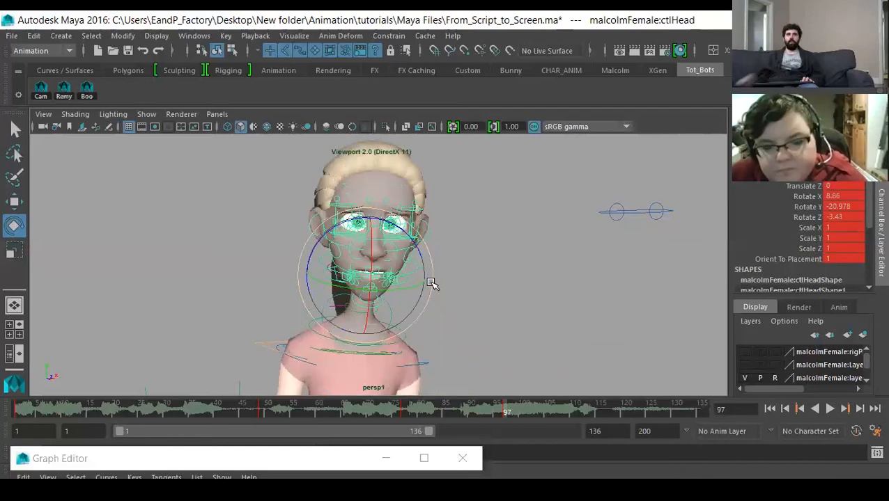
# Refine and key the head rotation at frame 97 to X 9.065, Y -17.176, Z -2.362
pyautogui.moveTo(406, 288); pyautogui.dragTo(411, 288)
pyautogui.press('s')
pyautogui.press('.')
pyautogui.press(',')
pyautogui.press('.')
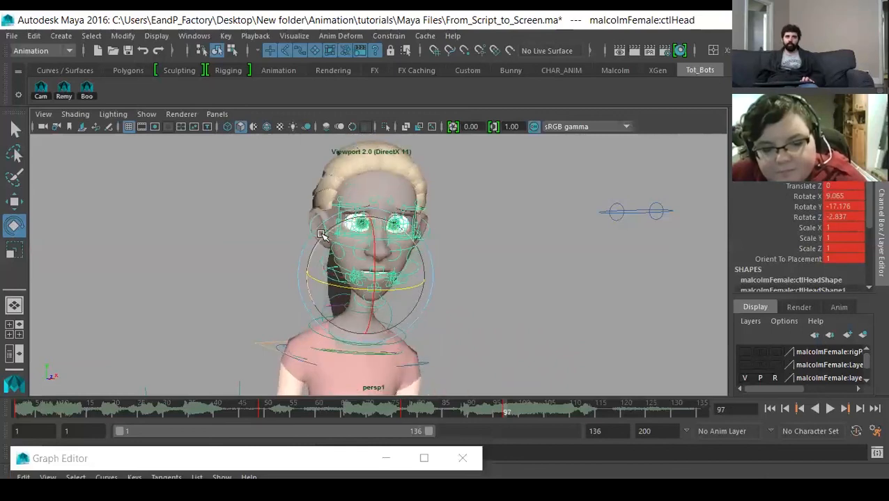
pyautogui.moveTo(321, 234); pyautogui.dragTo(322, 236)
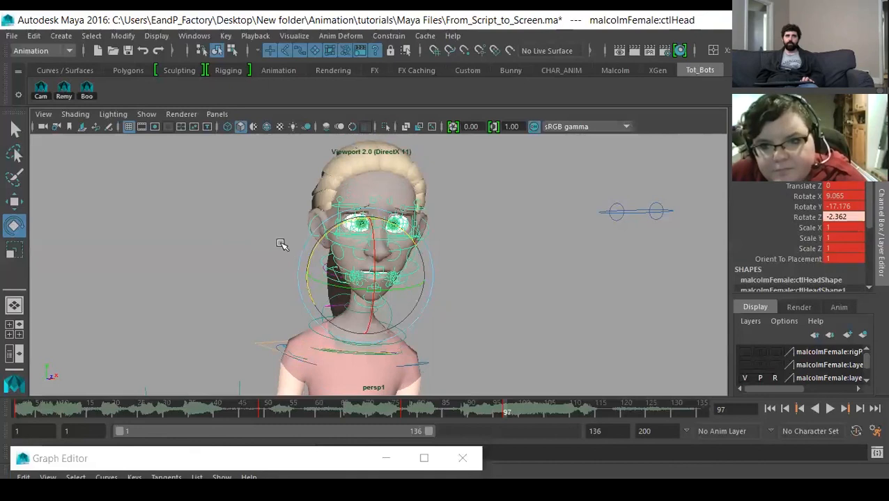
pyautogui.press('s')
pyautogui.press(',')
pyautogui.press('.')
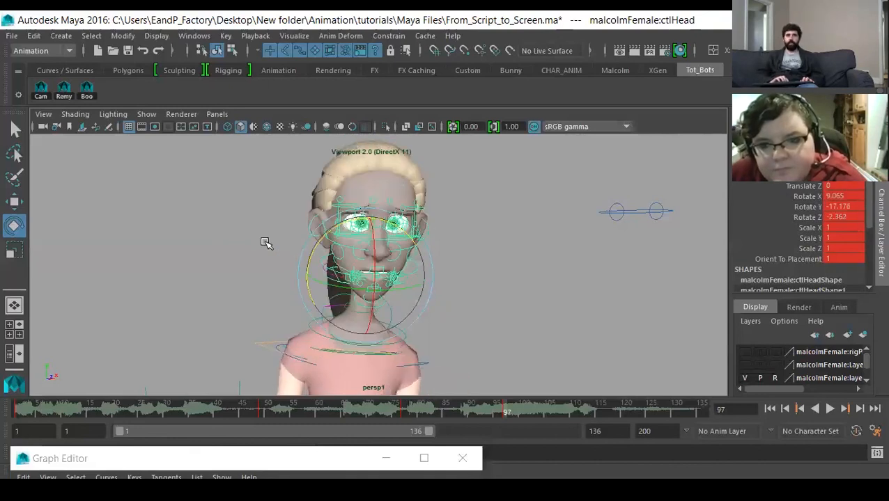
# Flip repeatedly between the key poses at frames 77 and 97 to examine how the head and neck change
pyautogui.press(',')
pyautogui.press('.')
pyautogui.press(',')
pyautogui.press('.')
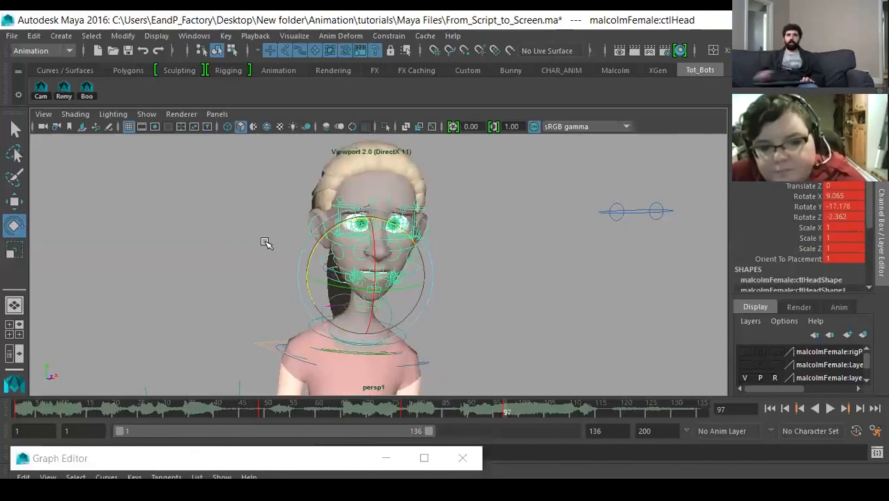
pyautogui.click(223, 201)
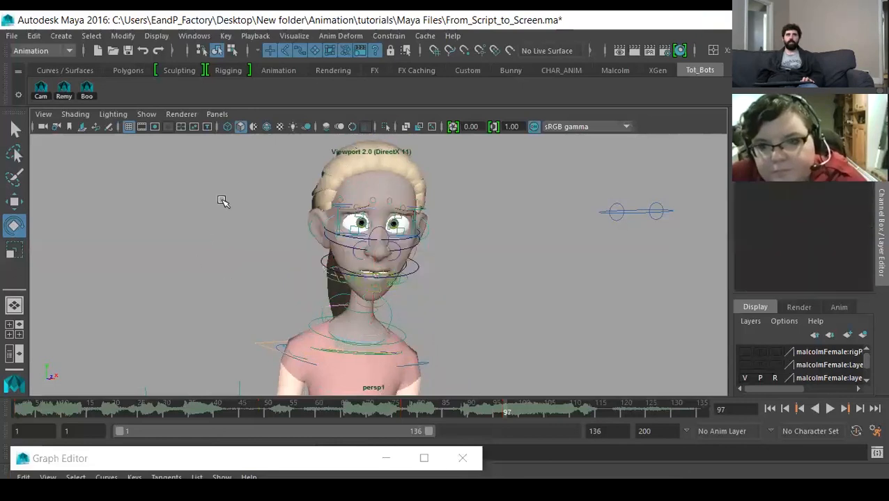
pyautogui.click(406, 284)
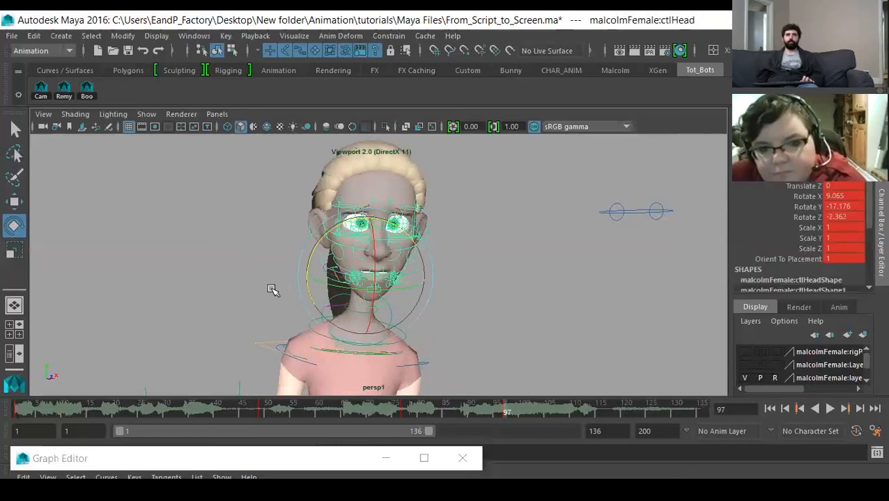
pyautogui.press(',')
pyautogui.press('.')
pyautogui.press(',')
pyautogui.press('.')
pyautogui.press(',')
pyautogui.press('.')
pyautogui.press(',')
pyautogui.press('.')
pyautogui.press(',')
pyautogui.press('.')
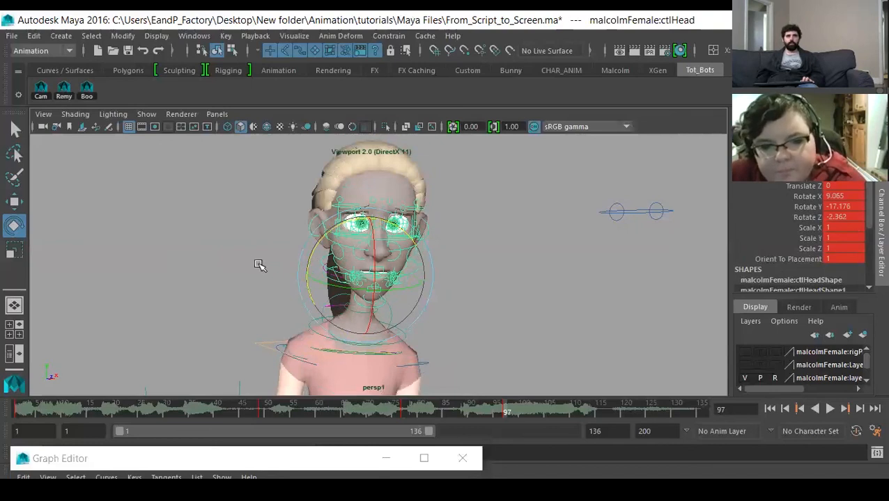
# Look through the persp camera from the side and compare the body control's poses at frames 77 and 97
pyautogui.click(209, 277)
pyautogui.click(216, 115)
pyautogui.moveTo(258, 131)
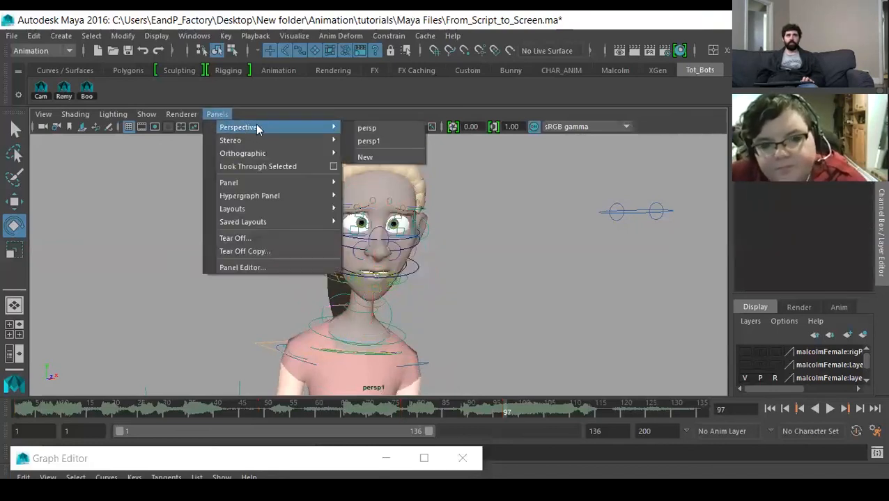
pyautogui.click(363, 130)
pyautogui.keyDown('alt'); pyautogui.moveTo(459, 179); pyautogui.dragTo(349, 218, button='right'); pyautogui.keyUp('alt')
pyautogui.keyDown('alt'); pyautogui.moveTo(349, 218); pyautogui.dragTo(346, 286); pyautogui.keyUp('alt')
pyautogui.keyDown('alt'); pyautogui.moveTo(346, 286); pyautogui.dragTo(310, 268, button='right'); pyautogui.keyUp('alt')
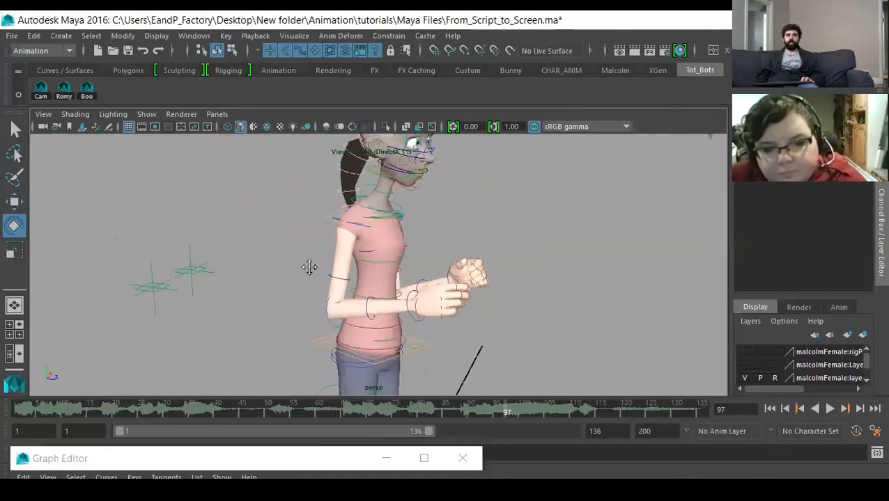
pyautogui.click(427, 343)
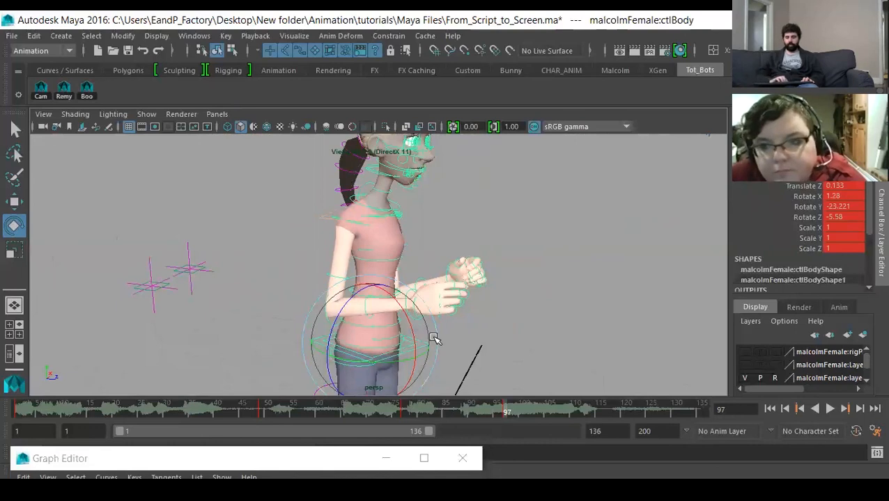
pyautogui.press(',')
pyautogui.press('.')
pyautogui.press(',')
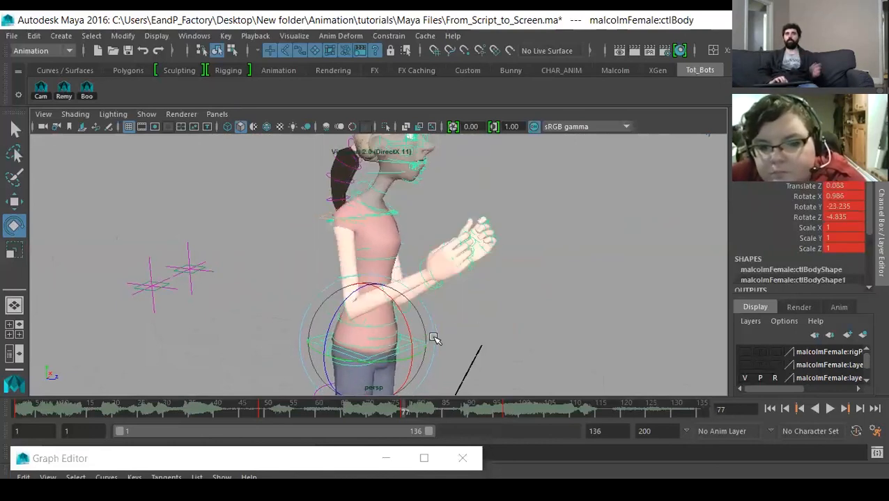
pyautogui.press('.')
# Move the body control at frame 97 to Translate Z 0.096 and check the shift against frame 77
pyautogui.keyDown('alt'); pyautogui.moveTo(433, 338); pyautogui.dragTo(413, 314); pyautogui.keyUp('alt')
pyautogui.press('w')
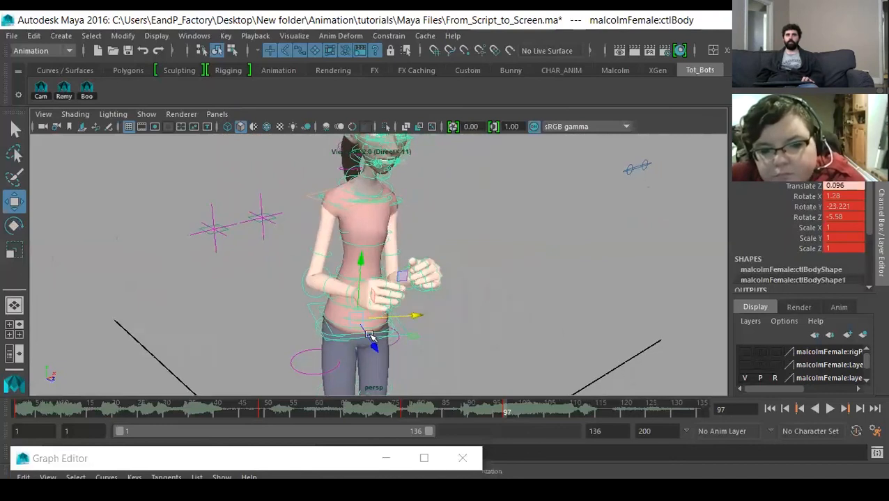
pyautogui.press(',')
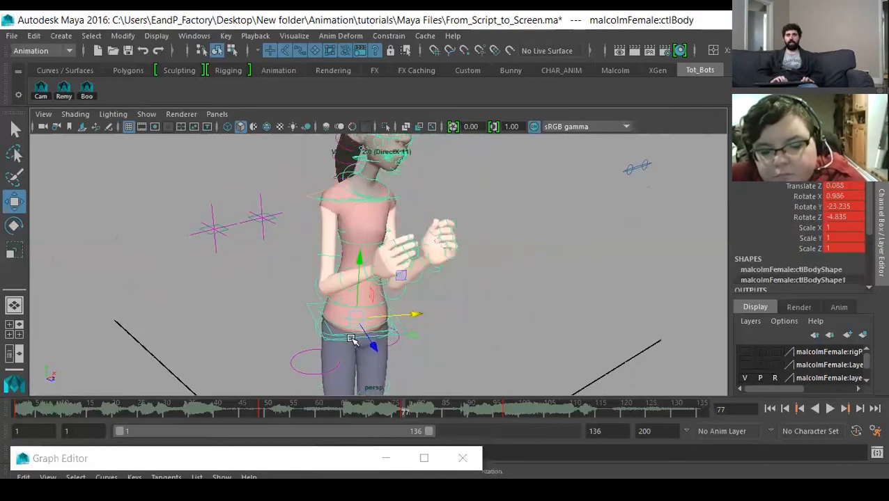
pyautogui.press('.')
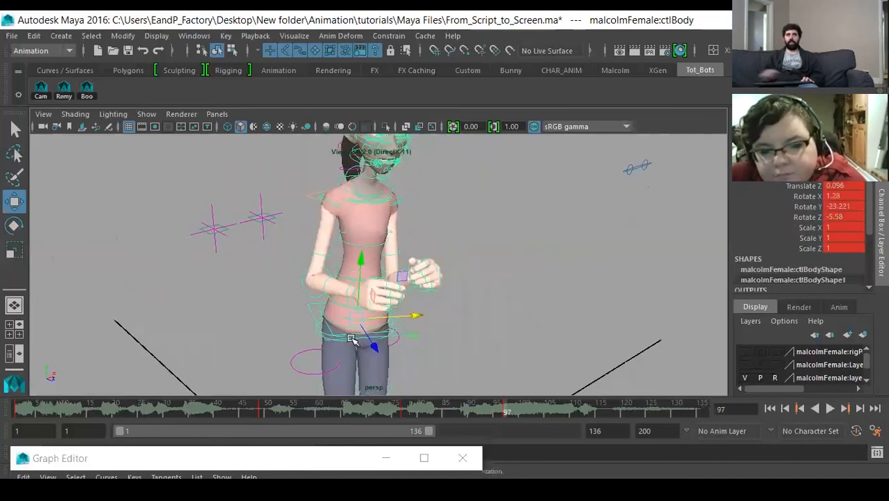
# Look through the persp1 camera and compare the face and shoulders at frames 77 and 97
pyautogui.click(216, 113)
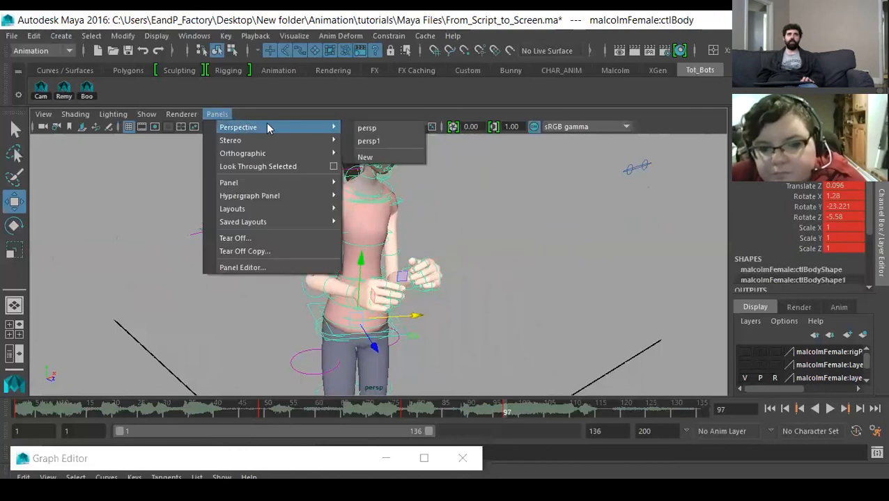
pyautogui.click(388, 140)
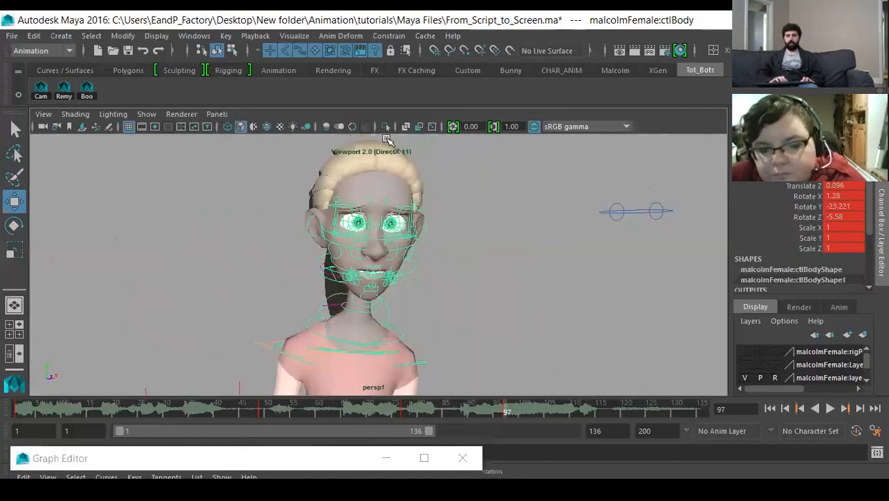
pyautogui.press(',')
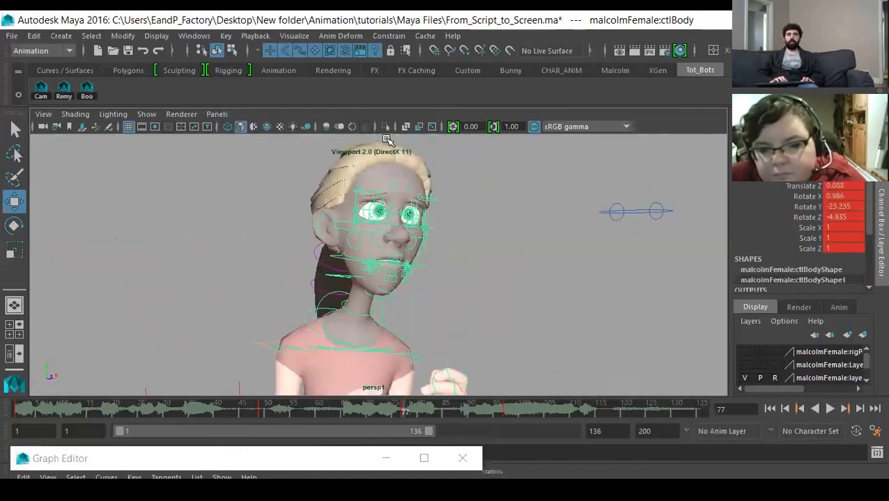
pyautogui.press('.')
pyautogui.press(',')
pyautogui.press('.')
pyautogui.scroll(3, 386, 140)
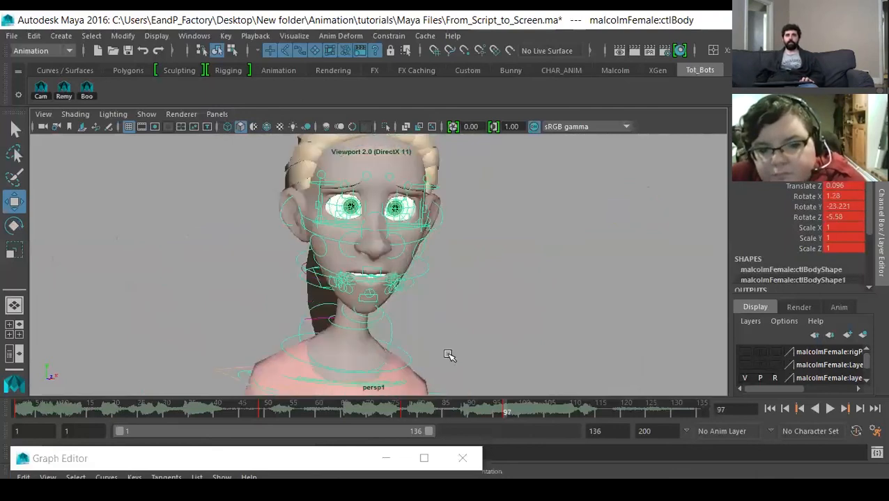
pyautogui.moveTo(486, 411); pyautogui.dragTo(506, 411)
# Return to the persp camera and play the animation to examine the body's movement into frame 97
pyautogui.click(217, 115)
pyautogui.moveTo(248, 129)
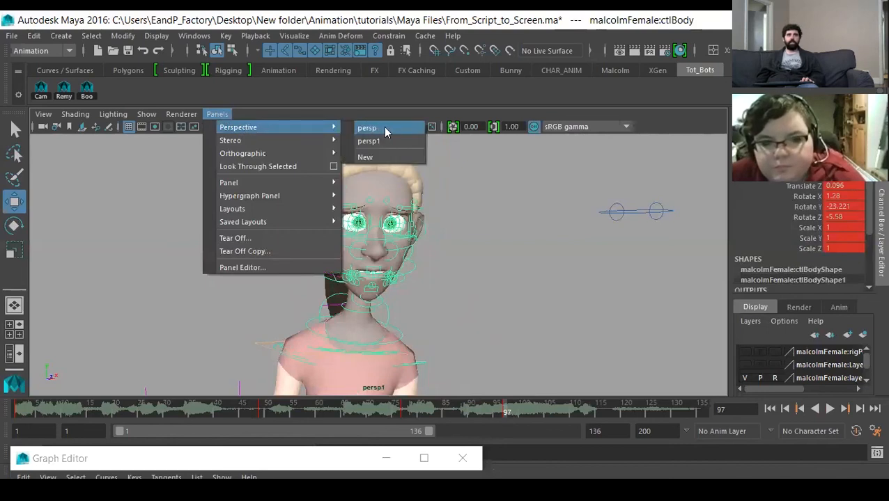
pyautogui.click(383, 140)
pyautogui.click(217, 114)
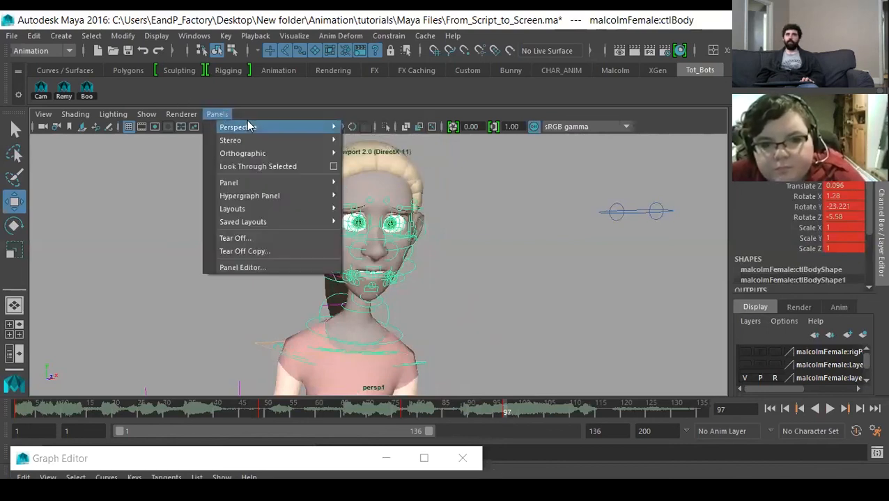
pyautogui.moveTo(310, 130)
pyautogui.click(367, 129)
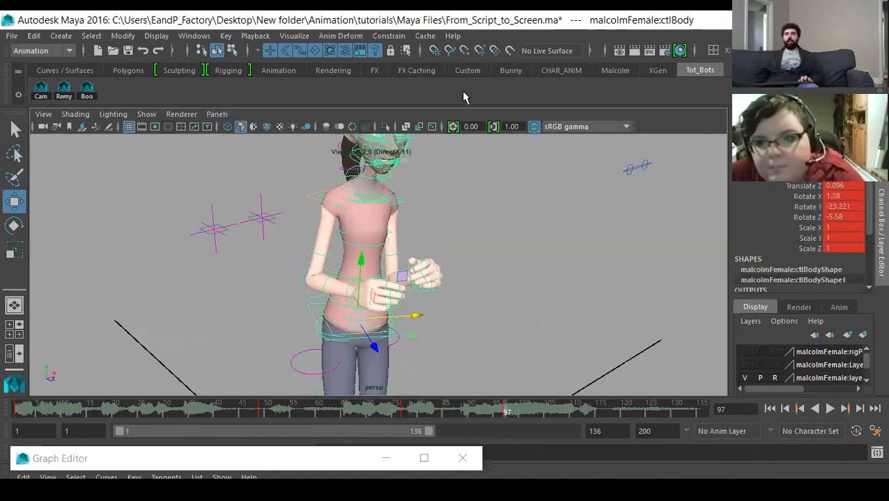
pyautogui.keyDown('alt'); pyautogui.moveTo(432, 282); pyautogui.dragTo(348, 338); pyautogui.keyUp('alt')
pyautogui.hotkey('alt', 'v')
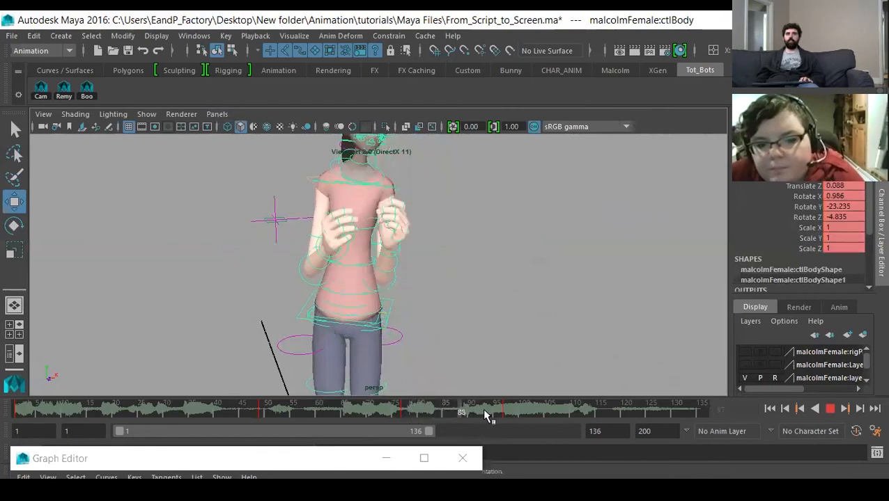
pyautogui.hotkey('alt', 'v')
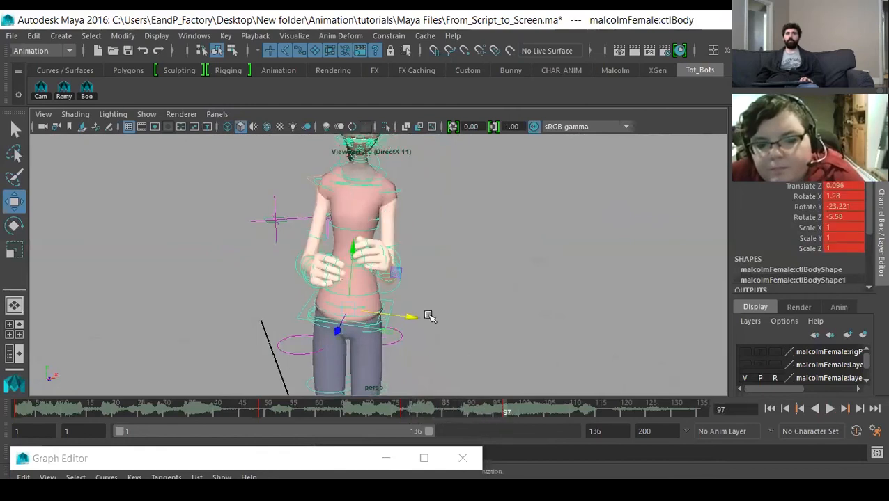
# Check the chest control from the front, and delete the body control's key at frame 97
pyautogui.keyDown('alt'); pyautogui.moveTo(469, 346); pyautogui.dragTo(341, 247); pyautogui.keyUp('alt')
pyautogui.click(334, 230)
pyautogui.click(215, 344)
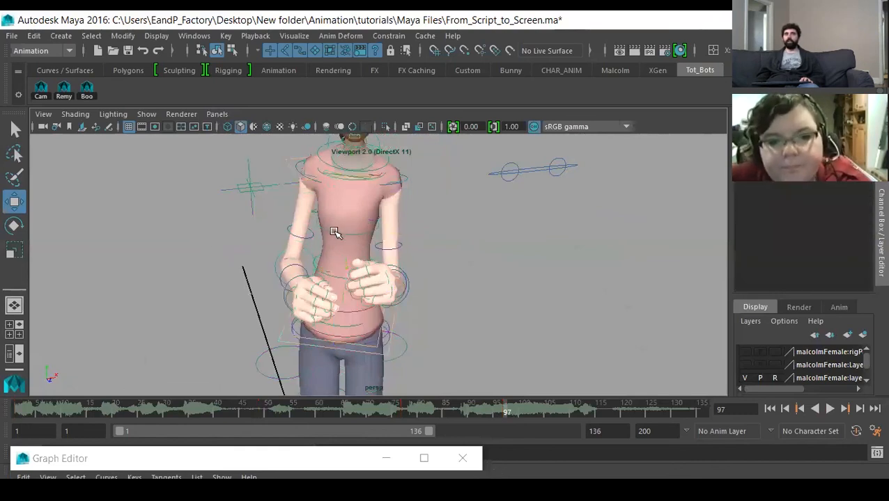
pyautogui.click(338, 234)
pyautogui.keyDown('alt'); pyautogui.moveTo(340, 236); pyautogui.dragTo(325, 257); pyautogui.keyUp('alt')
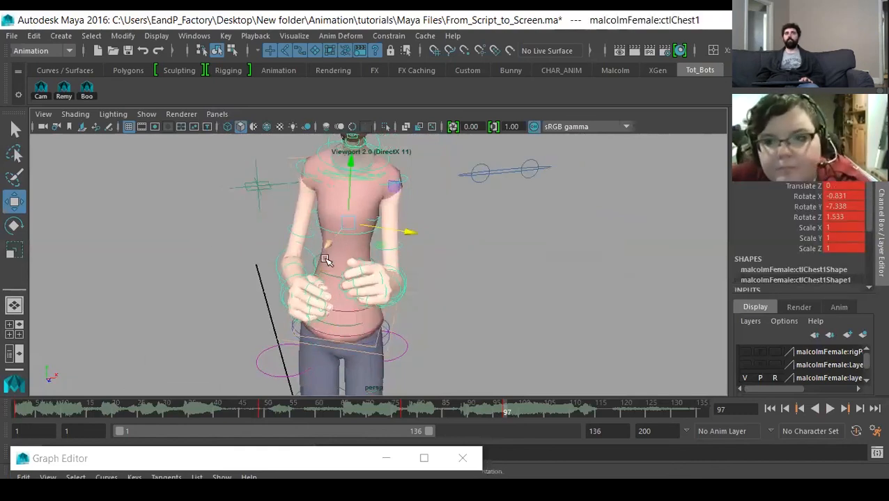
pyautogui.click(276, 336)
pyautogui.rightClick(506, 412)
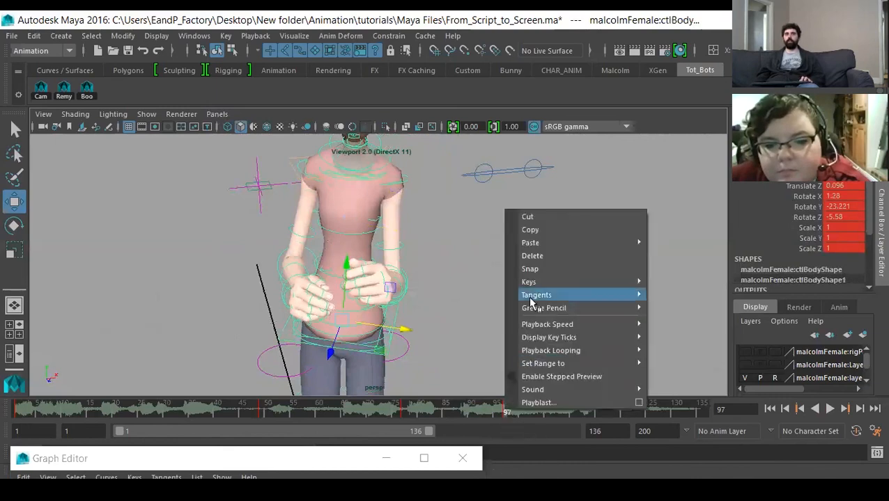
pyautogui.click(540, 256)
# Scrub from frame 77 to 97 and examine the torso's movement and the facial expression up close
pyautogui.moveTo(458, 316)
pyautogui.keyDown('alt'); pyautogui.mouseDown()
pyautogui.moveTo(445, 321)
pyautogui.moveTo(466, 351)
pyautogui.moveTo(454, 333)
pyautogui.mouseUp(); pyautogui.keyUp('alt')
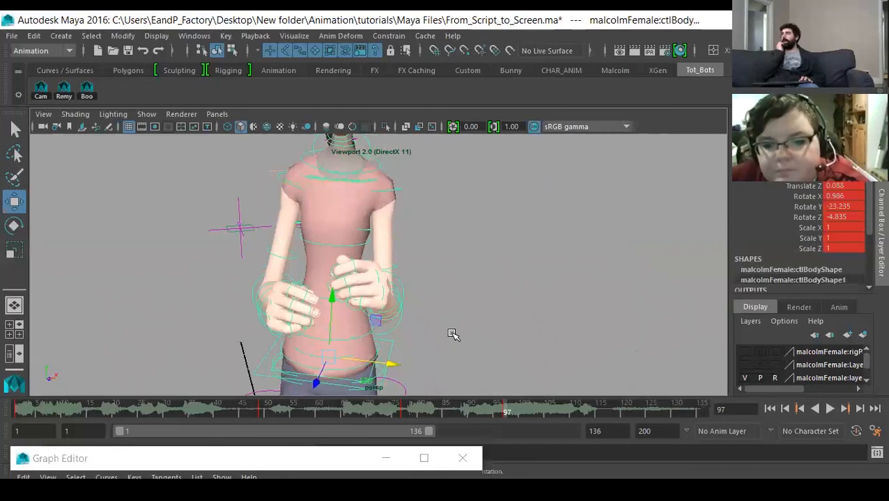
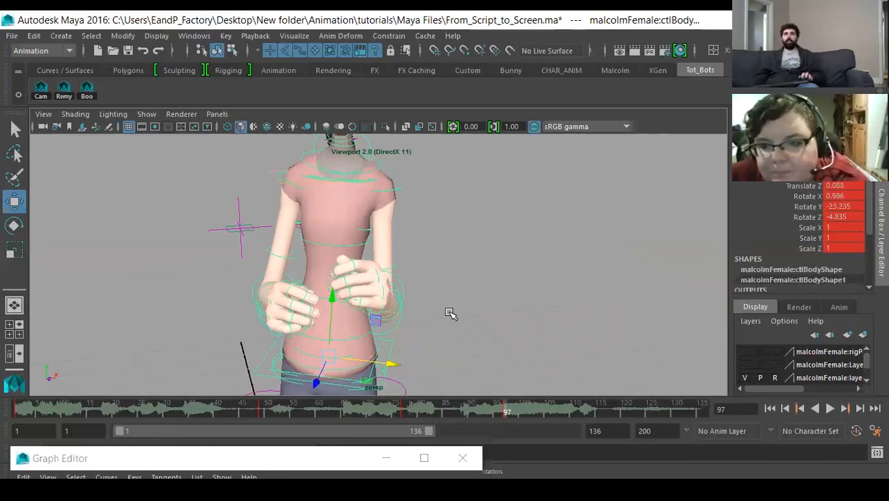
pyautogui.moveTo(414, 408); pyautogui.dragTo(504, 407)
pyautogui.keyDown('alt'); pyautogui.moveTo(436, 326); pyautogui.dragTo(366, 328); pyautogui.keyUp('alt')
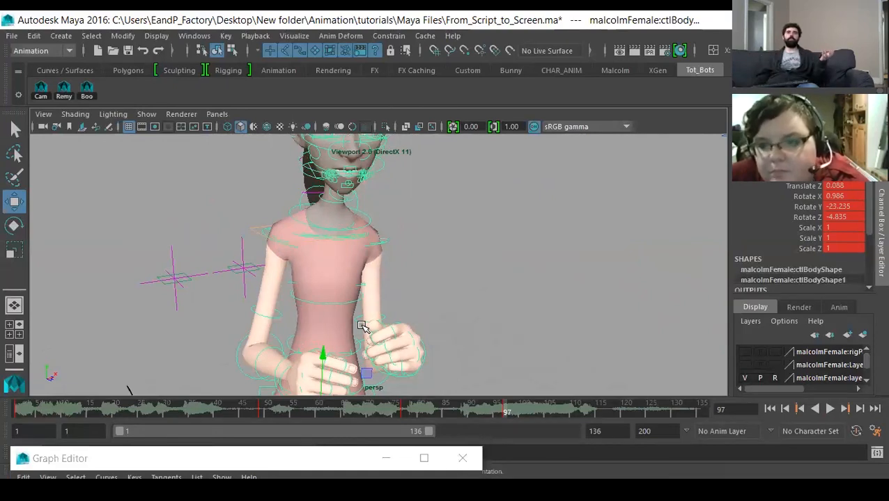
pyautogui.keyDown('alt'); pyautogui.moveTo(455, 299); pyautogui.dragTo(453, 389, button='middle'); pyautogui.keyUp('alt')
pyautogui.keyDown('alt'); pyautogui.moveTo(430, 238); pyautogui.dragTo(377, 297, button='middle'); pyautogui.keyUp('alt')
pyautogui.keyDown('alt'); pyautogui.moveTo(432, 313); pyautogui.dragTo(516, 327, button='right'); pyautogui.keyUp('alt')
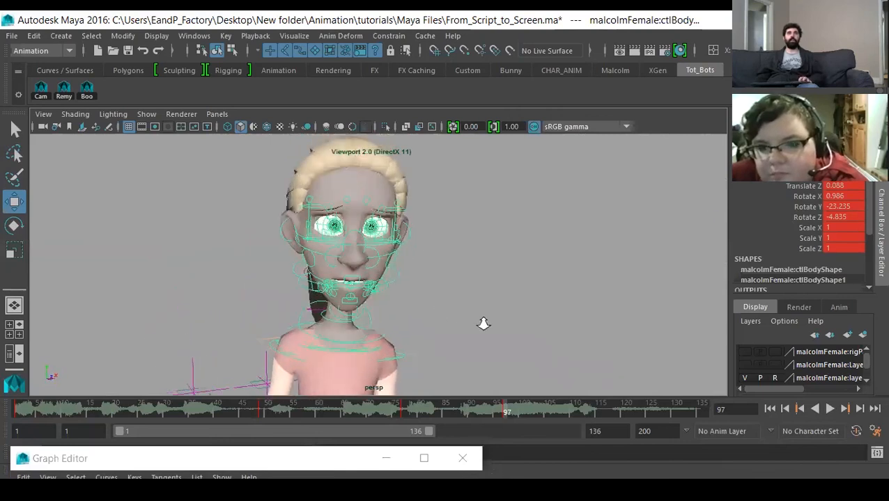
pyautogui.keyDown('alt'); pyautogui.moveTo(443, 287); pyautogui.dragTo(458, 339, button='middle'); pyautogui.keyUp('alt')
pyautogui.keyDown('alt'); pyautogui.moveTo(362, 309); pyautogui.dragTo(346, 292); pyautogui.keyUp('alt')
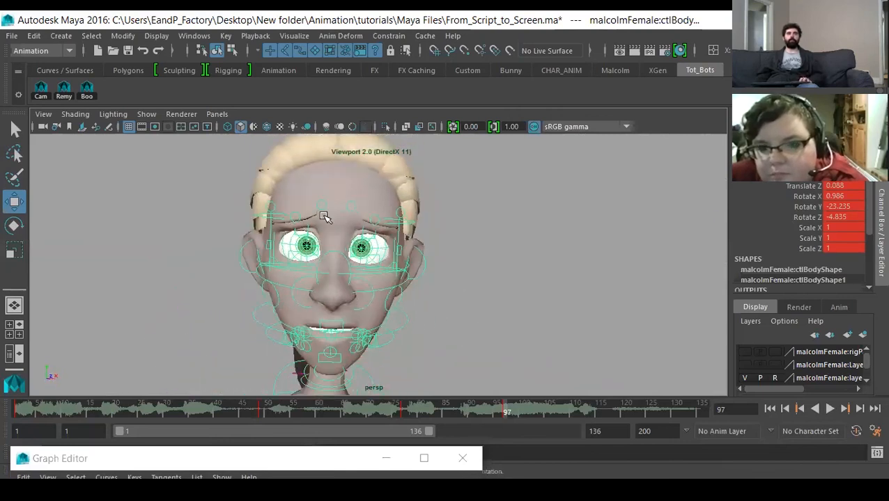
pyautogui.keyDown('alt'); pyautogui.moveTo(323, 261); pyautogui.dragTo(313, 272); pyautogui.keyUp('alt')
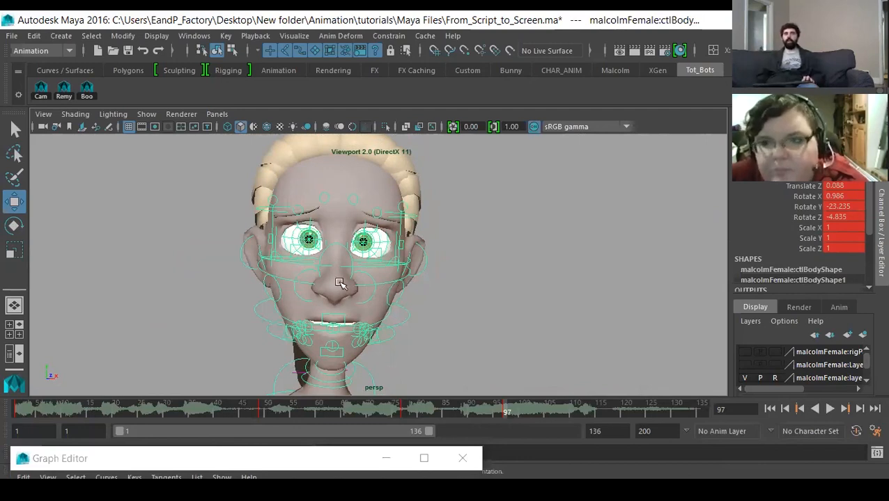
# Rotate the left shoulder control at frame 97 to X 17.384, Y 23.975, Z 9.89
pyautogui.keyDown('alt'); pyautogui.moveTo(468, 357); pyautogui.dragTo(407, 317); pyautogui.keyUp('alt')
pyautogui.keyDown('alt'); pyautogui.moveTo(376, 362); pyautogui.dragTo(372, 367); pyautogui.keyUp('alt')
pyautogui.keyDown('alt'); pyautogui.moveTo(376, 314); pyautogui.dragTo(342, 264); pyautogui.keyUp('alt')
pyautogui.moveTo(353, 232); pyautogui.dragTo(352, 232)
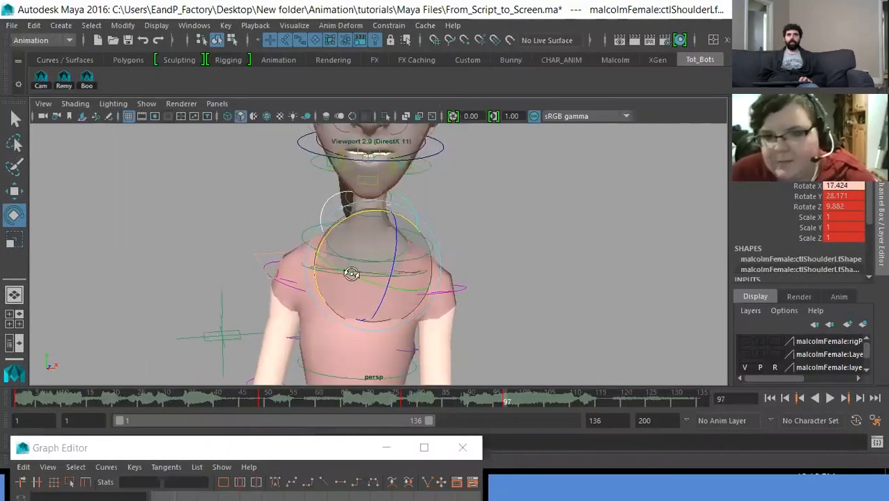
pyautogui.keyDown('alt'); pyautogui.moveTo(390, 264); pyautogui.dragTo(473, 285); pyautogui.keyUp('alt')
pyautogui.keyDown('alt'); pyautogui.moveTo(381, 302); pyautogui.dragTo(292, 275); pyautogui.keyUp('alt')
pyautogui.keyDown('alt'); pyautogui.moveTo(292, 275); pyautogui.dragTo(290, 314, button='middle'); pyautogui.keyUp('alt')
pyautogui.keyDown('alt'); pyautogui.moveTo(290, 313); pyautogui.dragTo(422, 314, button='right'); pyautogui.keyUp('alt')
pyautogui.keyDown('alt'); pyautogui.moveTo(422, 313); pyautogui.dragTo(264, 317); pyautogui.keyUp('alt')
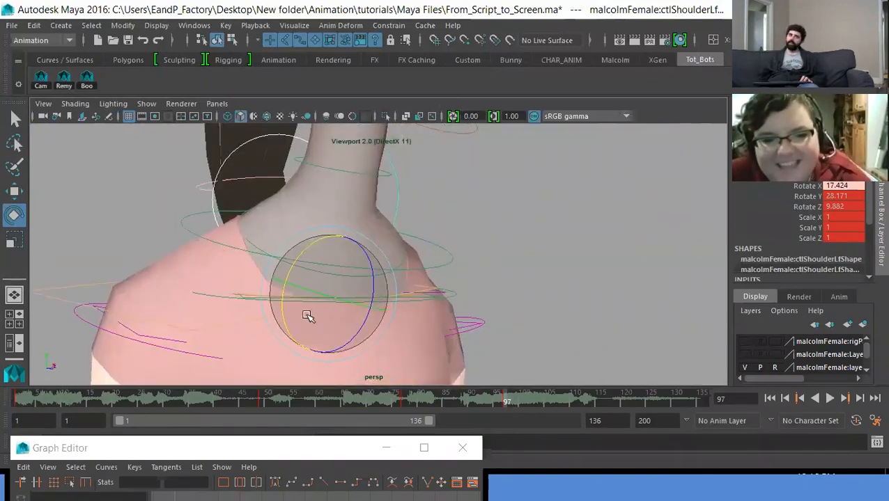
pyautogui.keyDown('alt'); pyautogui.moveTo(342, 321); pyautogui.dragTo(238, 311); pyautogui.keyUp('alt')
pyautogui.moveTo(228, 248); pyautogui.dragTo(274, 292)
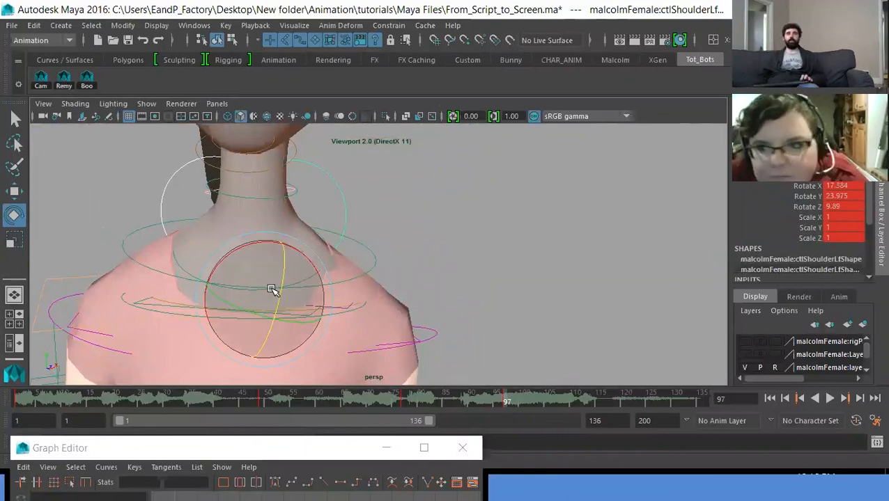
# Select the left and right upper arm controls and inspect the shoulder line at frame 97
pyautogui.keyDown('alt'); pyautogui.moveTo(377, 278); pyautogui.dragTo(466, 290); pyautogui.keyUp('alt')
pyautogui.click(461, 285)
pyautogui.click(448, 270)
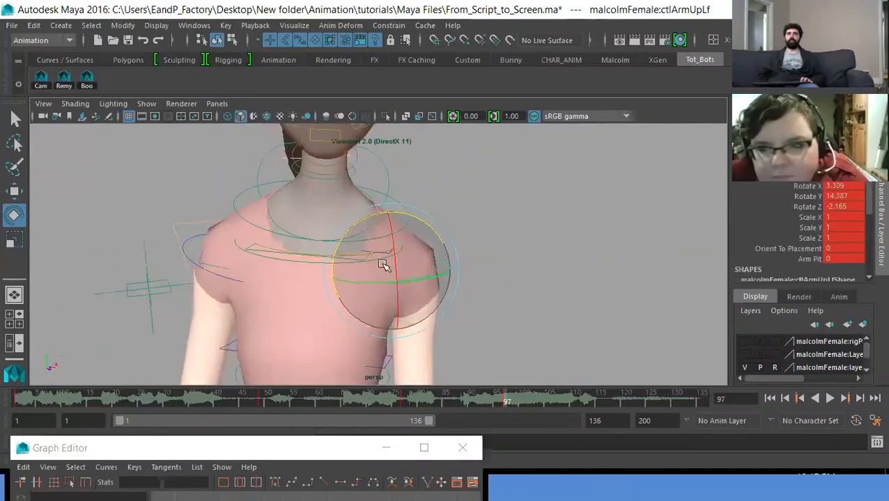
pyautogui.keyDown('alt'); pyautogui.moveTo(383, 265); pyautogui.dragTo(206, 276); pyautogui.keyUp('alt')
pyautogui.press('w')
pyautogui.click(202, 257)
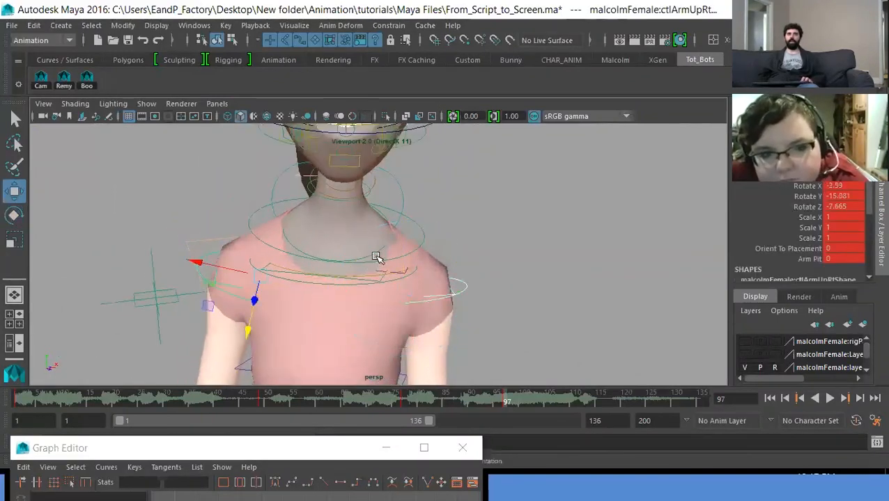
pyautogui.keyDown('alt'); pyautogui.moveTo(407, 264); pyautogui.dragTo(402, 307); pyautogui.keyUp('alt')
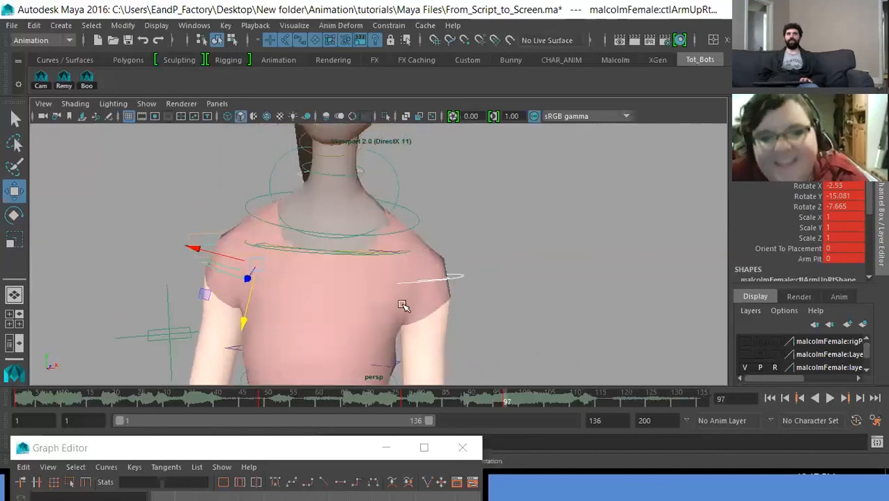
# Compare the left shoulder's pose at frames 77 and 97 through the persp1 camera
pyautogui.press('e')
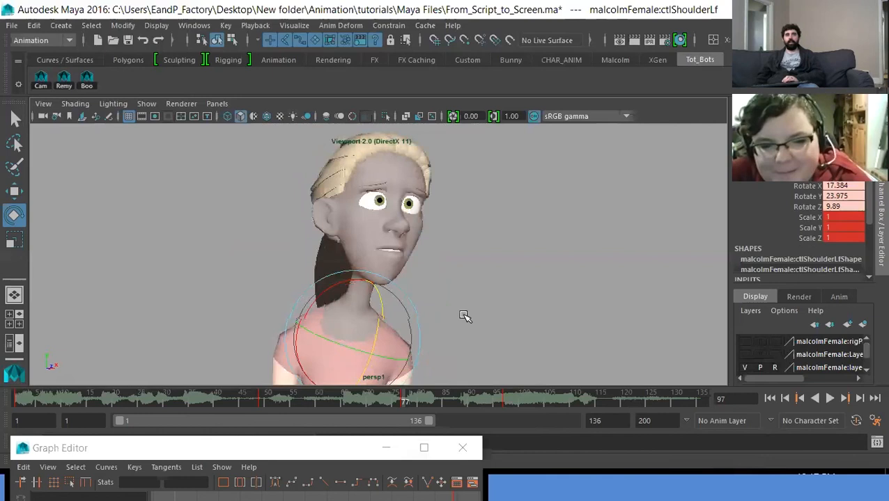
pyautogui.press('.')
pyautogui.press(',')
pyautogui.press('.')
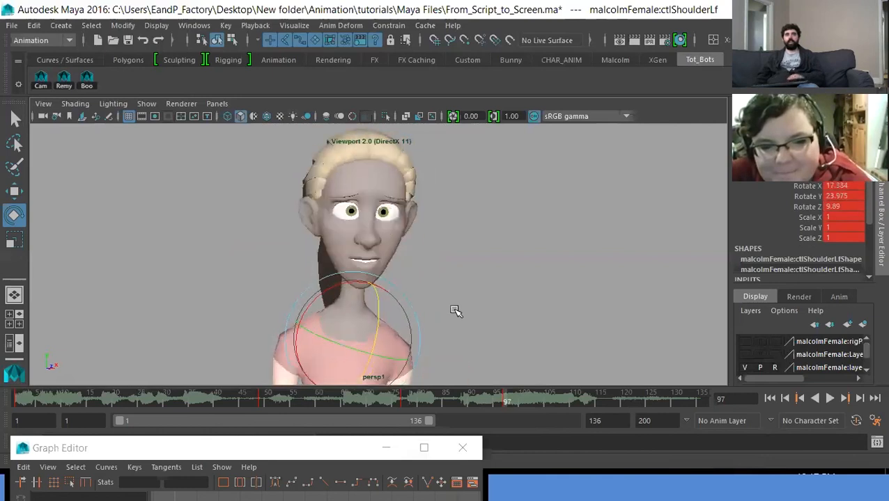
# Looking through persp1, rotate the ctlChest2 control at frame 97 to X -4.164, Y 0.16, Z 1.866
pyautogui.press('space')
pyautogui.press('space')
pyautogui.click(217, 104)
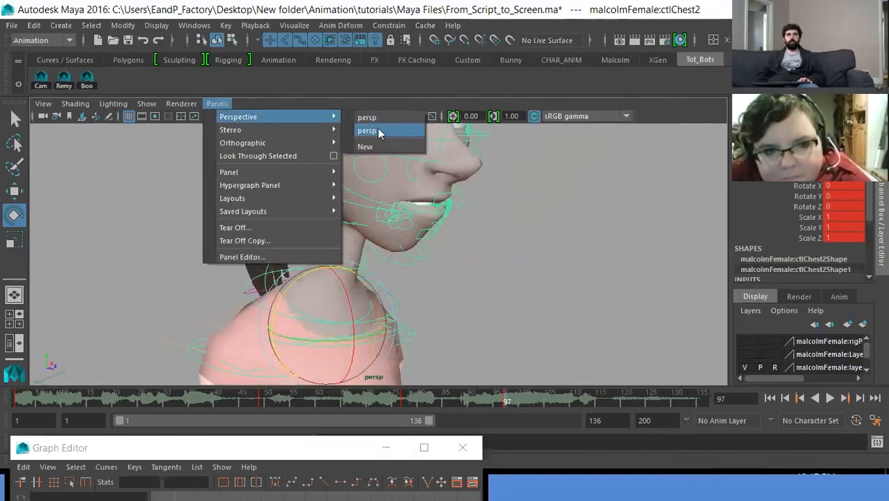
pyautogui.click(376, 130)
pyautogui.press(',')
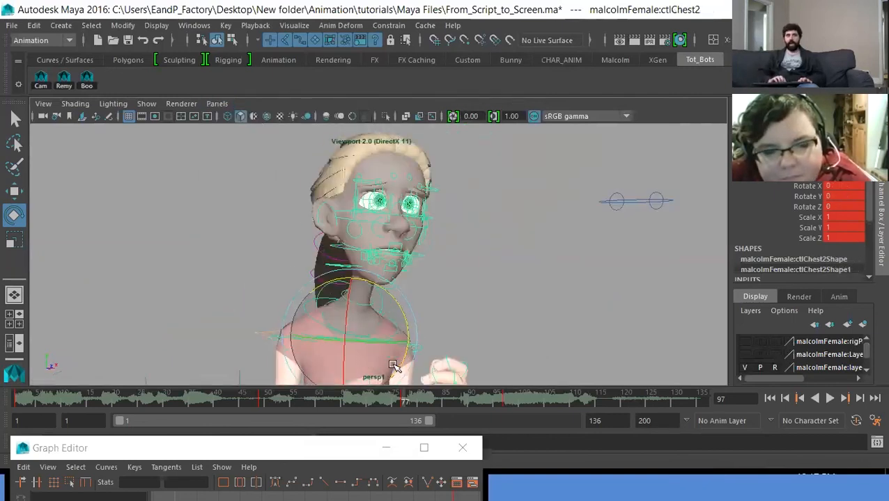
pyautogui.press('.')
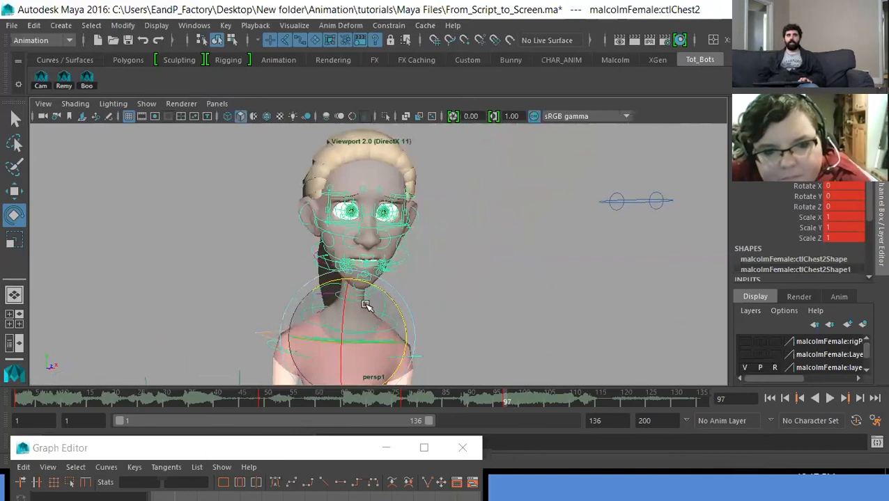
pyautogui.moveTo(365, 305); pyautogui.dragTo(366, 302)
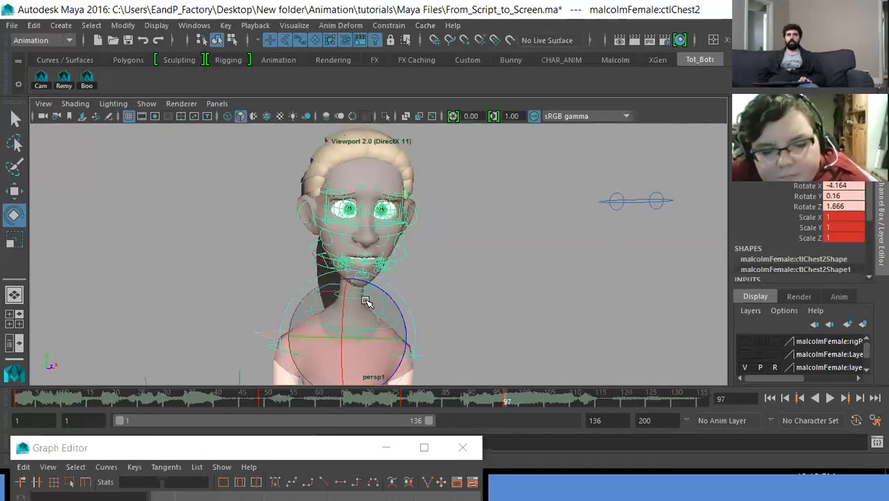
# Flip between frames 77 and 97 to compare the chest's pose
pyautogui.press(',')
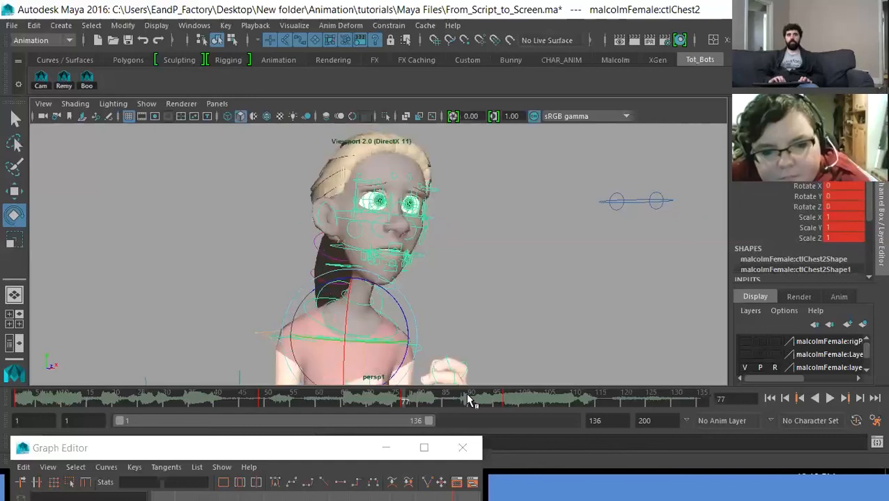
pyautogui.press('.')
pyautogui.press(',')
pyautogui.press('.')
pyautogui.press(',')
pyautogui.press('.')
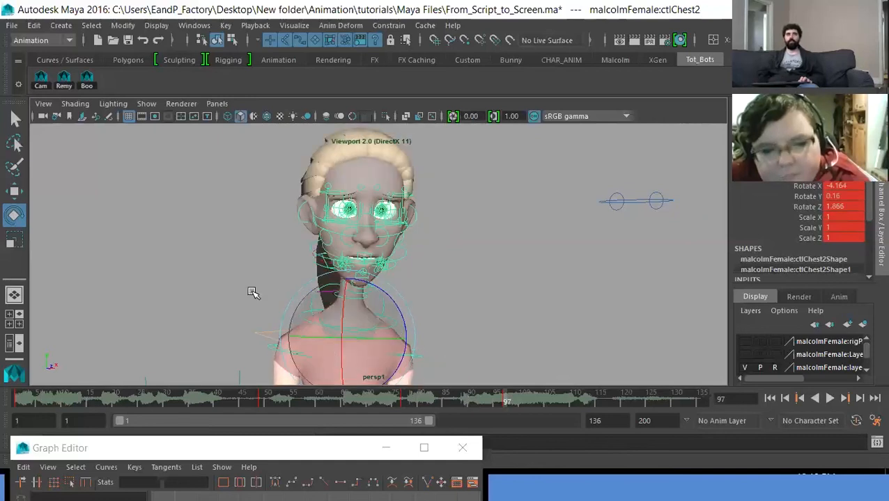
# Rotate the head control at frame 97 to X 11.608, Y -35.417, Z -2.613 and key it
pyautogui.click(310, 248)
pyautogui.click(311, 263)
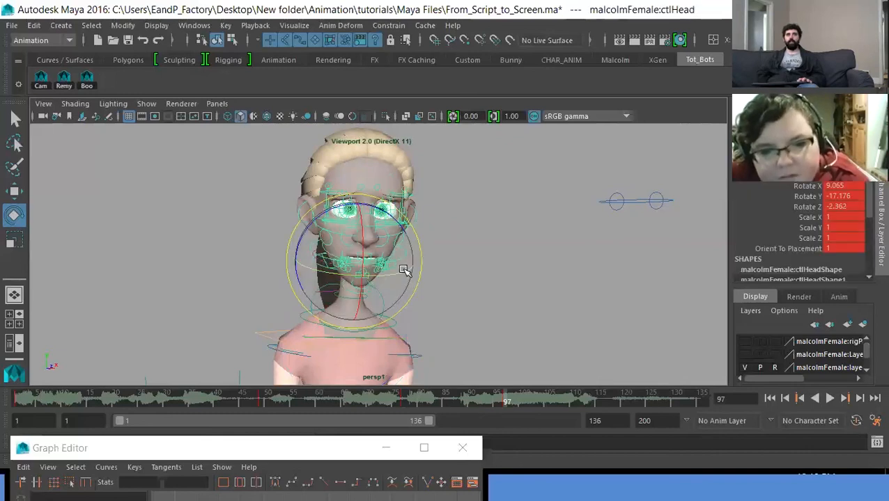
pyautogui.moveTo(395, 260); pyautogui.dragTo(383, 260)
pyautogui.press('s')
# Flip between frames 77 and 97 to compare the head's turn
pyautogui.press(',')
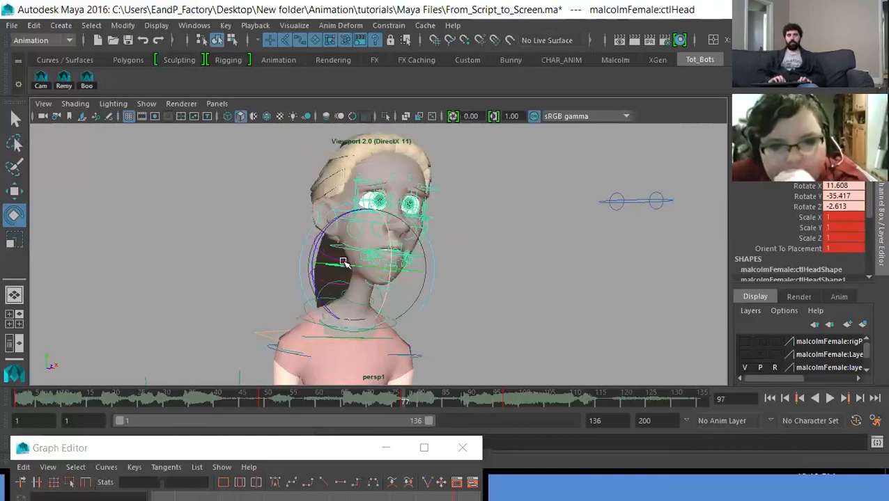
pyautogui.press('.')
pyautogui.press(',')
pyautogui.press('.')
pyautogui.press(',')
pyautogui.press('.')
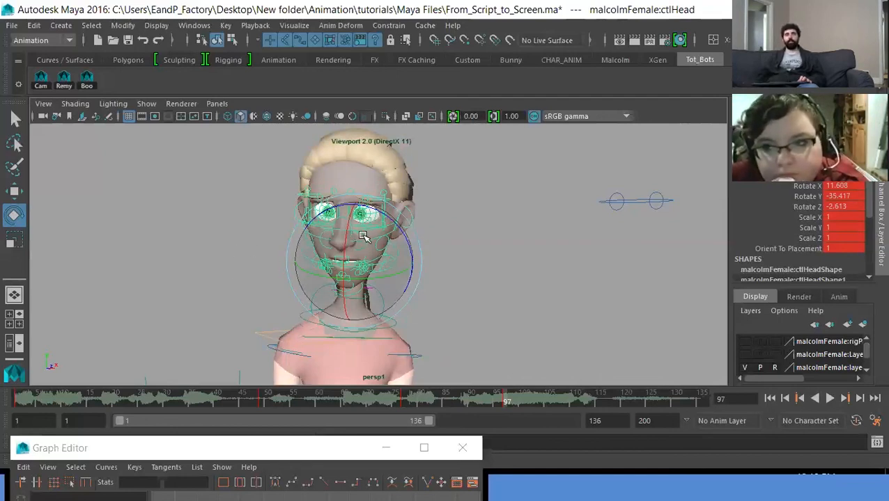
# Rotate the head control at frame 97 to X 10.09, Y -18.726, Z -0.21, key it and check it against frame 77
pyautogui.moveTo(362, 256); pyautogui.dragTo(380, 260)
pyautogui.press('s')
pyautogui.press(',')
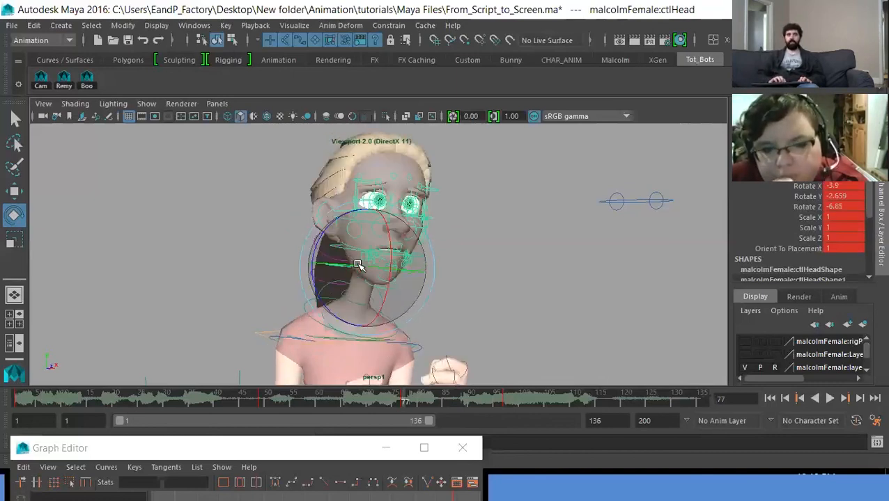
pyautogui.press('.')
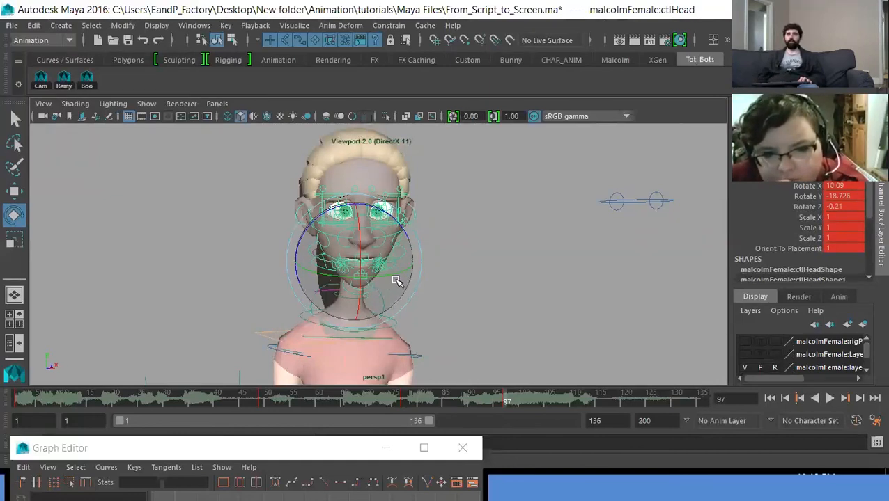
# Try turning the head to Rotate Y -43.491 and raising the left arm across the face at X 58.354, Y 61.062, Z -87.636
pyautogui.moveTo(394, 264); pyautogui.dragTo(374, 267)
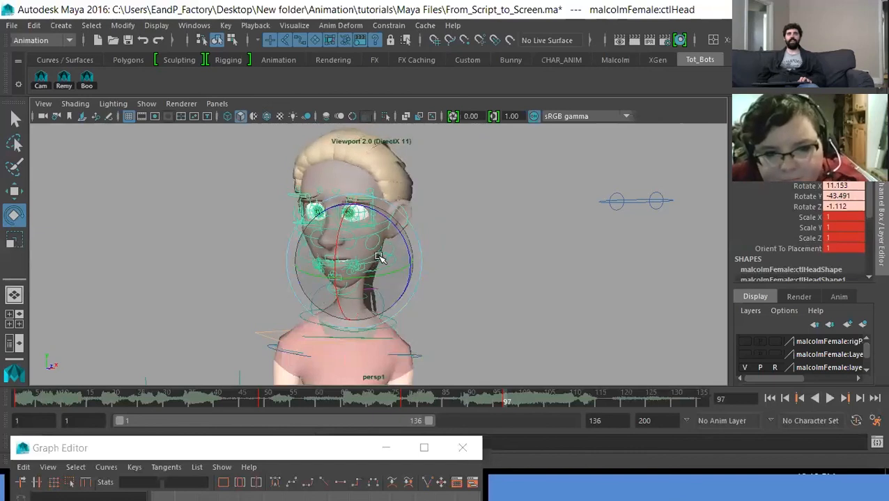
pyautogui.click(449, 353)
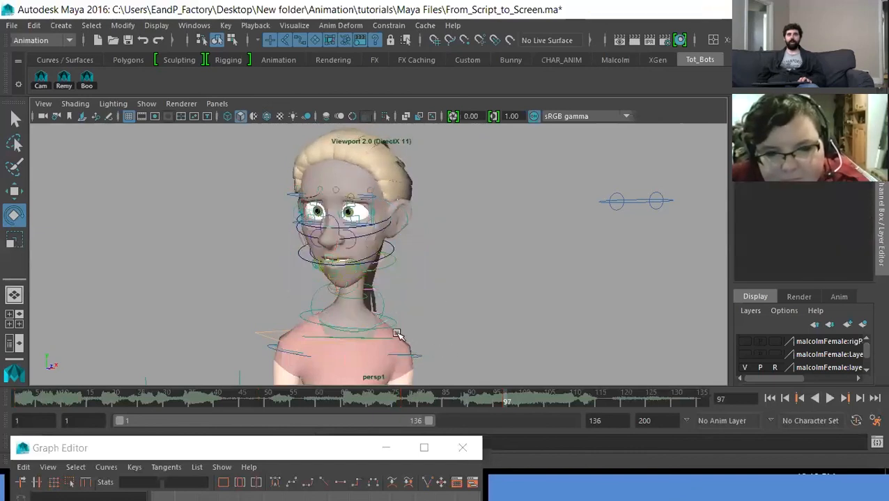
pyautogui.moveTo(418, 356); pyautogui.dragTo(408, 313)
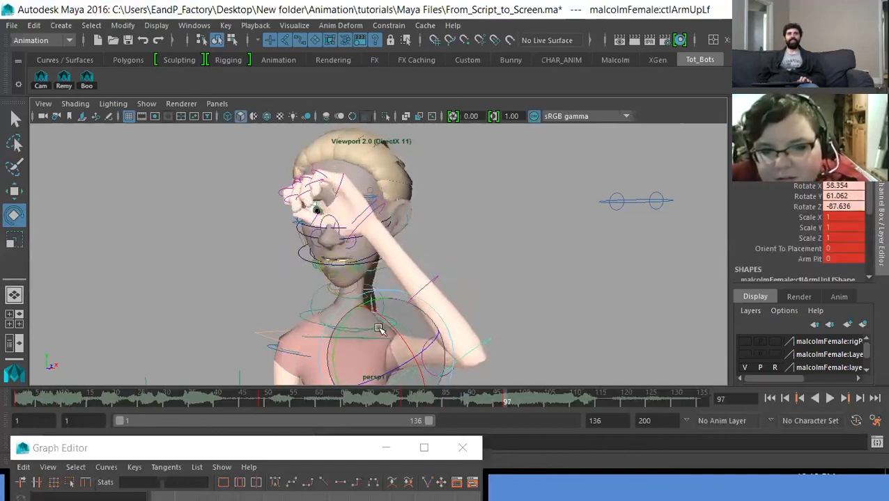
pyautogui.click(459, 333)
pyautogui.moveTo(476, 327); pyautogui.dragTo(480, 336)
# Undo the left arm's raise and the last head turn at frame 97, and clear the selection
pyautogui.hotkey('ctrl', 'z')
pyautogui.hotkey('ctrl', 'z')
pyautogui.hotkey('ctrl', 'z')
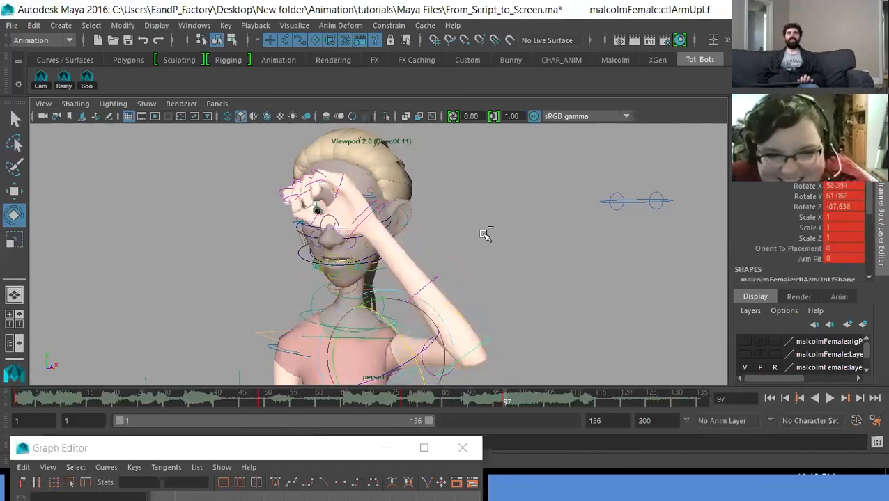
pyautogui.hotkey('ctrl', 'z')
pyautogui.hotkey('ctrl', 'z')
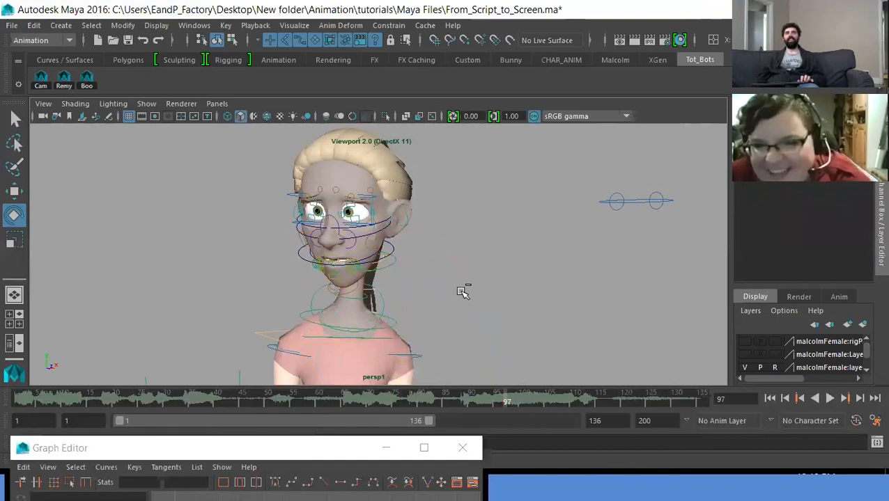
pyautogui.hotkey('ctrl', 'z')
pyautogui.hotkey('ctrl', 'z')
pyautogui.hotkey('ctrl', 'z')
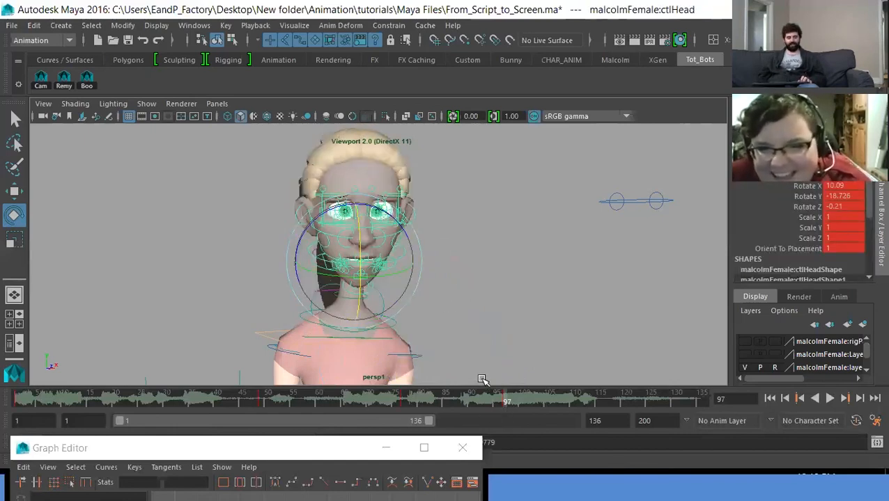
pyautogui.click(477, 358)
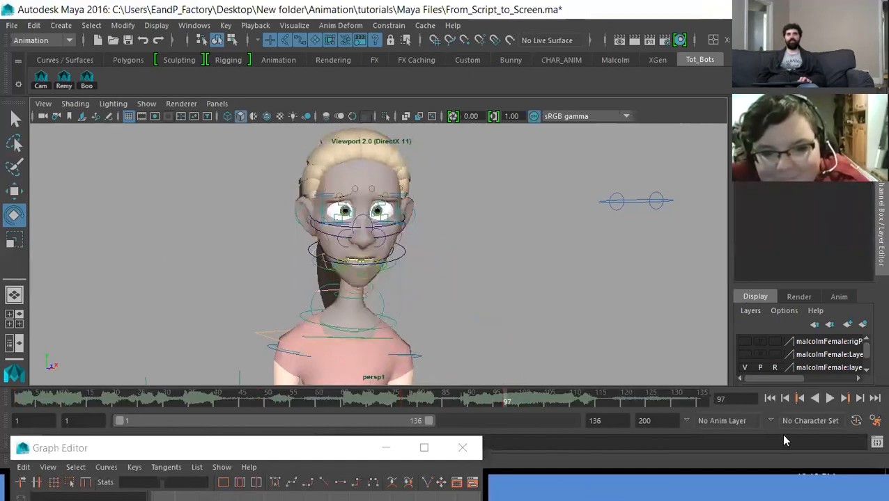
# Play the animation from frame 1 to review the poses, then stop playback
pyautogui.click(769, 398)
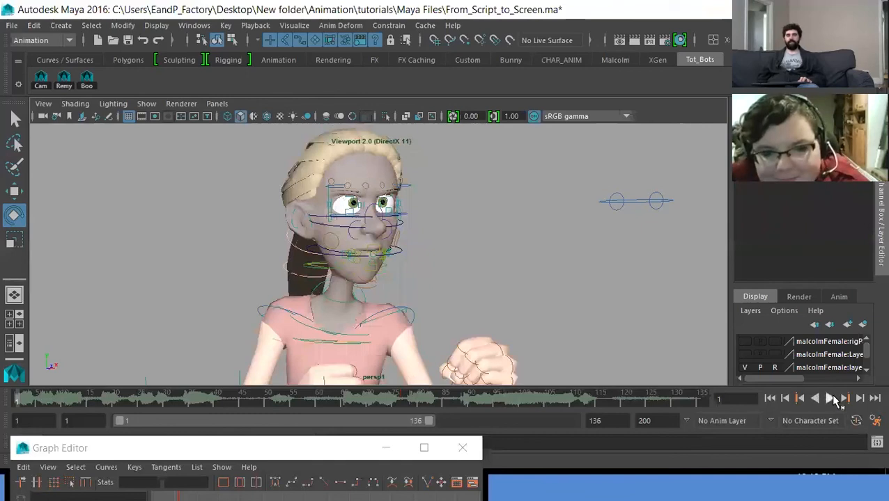
pyautogui.click(831, 398)
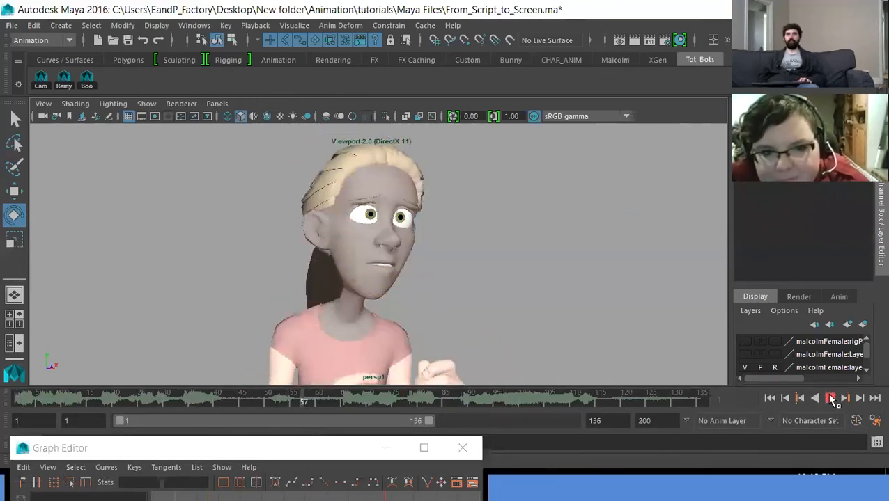
pyautogui.click(830, 398)
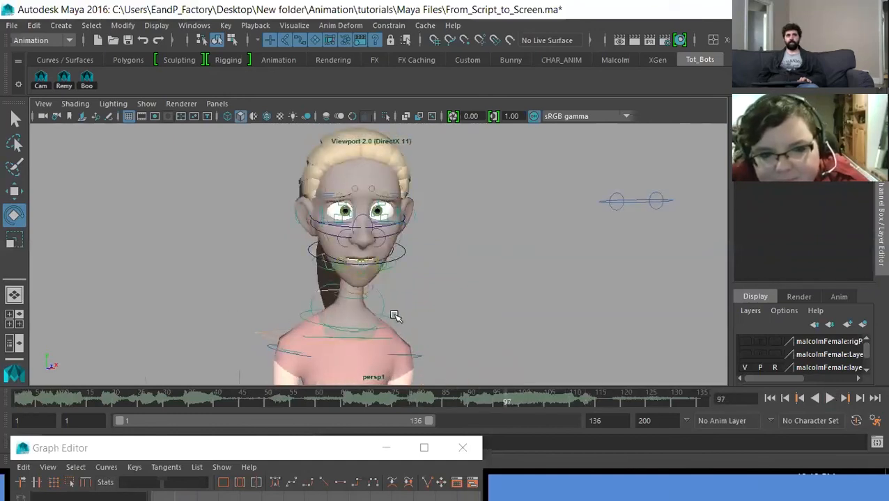
# Step from frame 97 to frame 77 with the neck control selected and examine the line from neck to shoulder
pyautogui.click(376, 318)
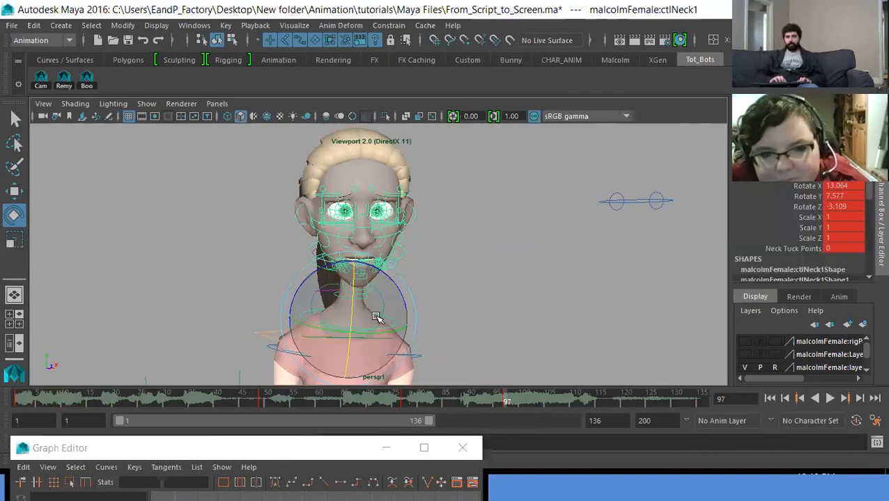
pyautogui.press(',')
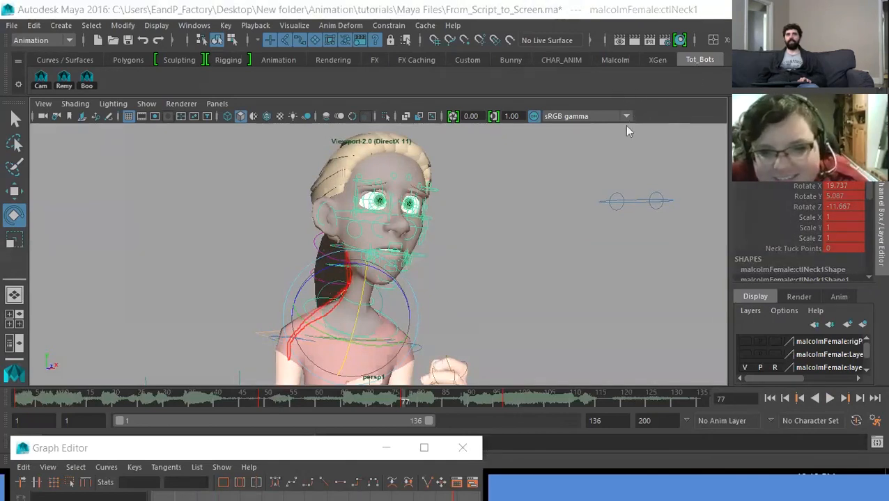
pyautogui.moveTo(332, 302); pyautogui.dragTo(301, 318)
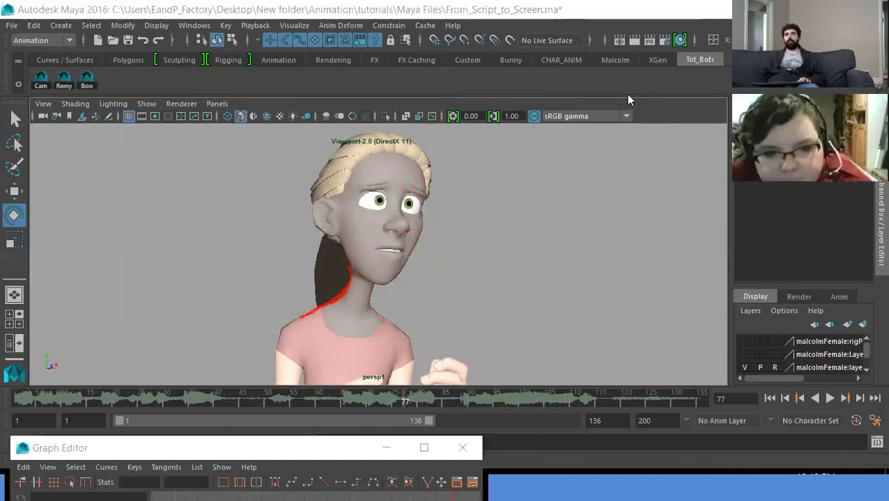
pyautogui.hotkey('ctrl', 'z')
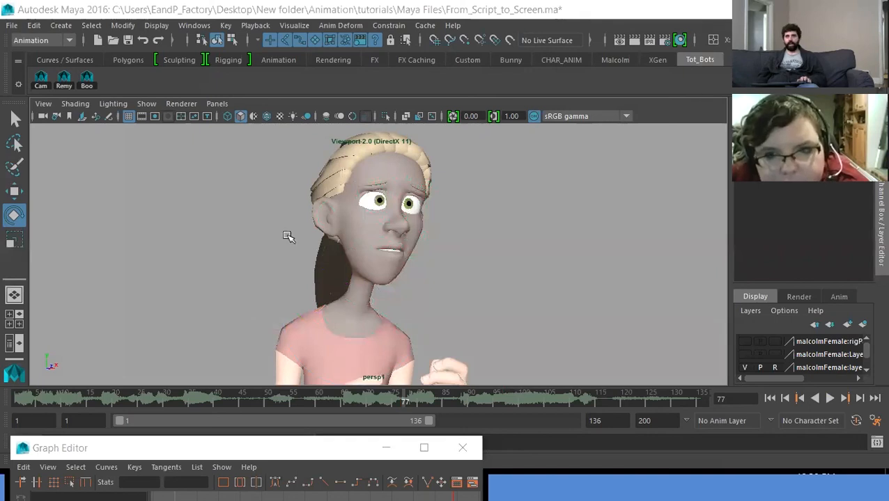
pyautogui.click(409, 292)
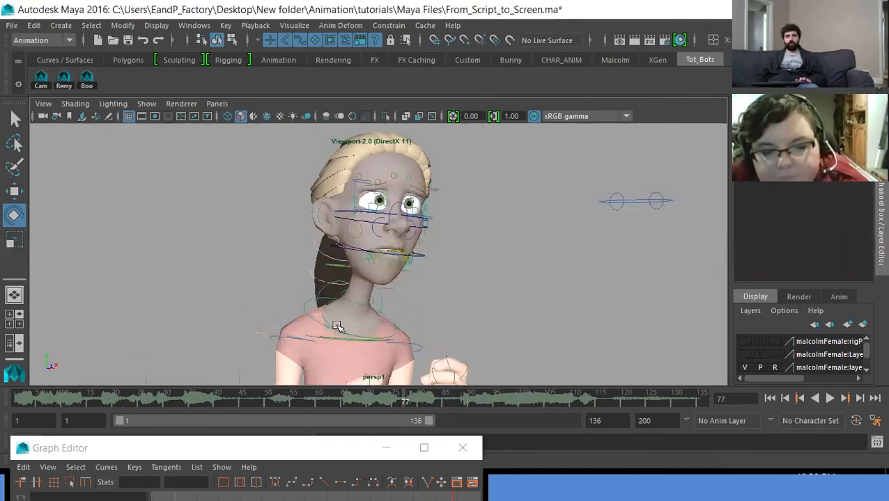
# Rotate the neck control at frame 97 to X 14.357, Y 7.893, Z -8.589, flipping against frame 77 to check the tilt
pyautogui.click(346, 314)
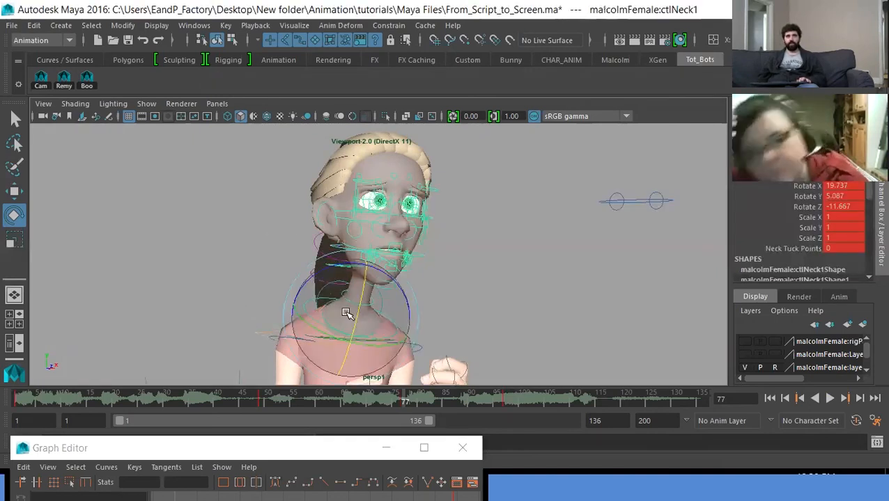
pyautogui.click(506, 402)
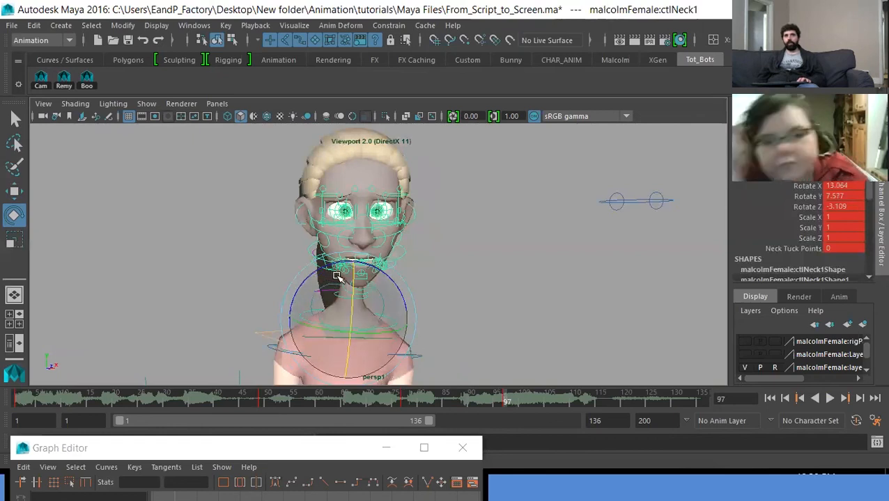
pyautogui.moveTo(324, 262); pyautogui.dragTo(317, 258)
pyautogui.press(',')
pyautogui.press(',')
pyautogui.press(',')
pyautogui.press('.')
pyautogui.press('.')
pyautogui.press('.')
pyautogui.moveTo(363, 292); pyautogui.dragTo(331, 293)
pyautogui.press(',')
pyautogui.press('.')
pyautogui.press(',')
pyautogui.press('.')
pyautogui.press(',')
pyautogui.press('.')
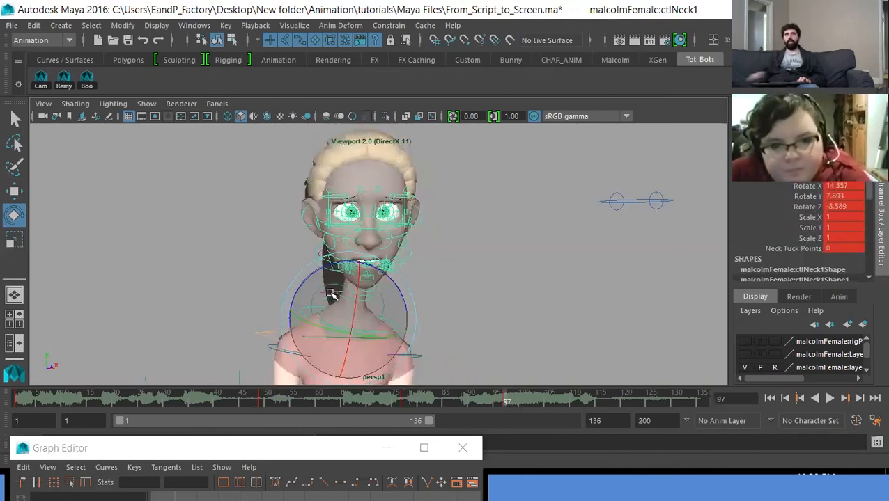
# Tilt the head control at frame 97 to Rotate Z -2.54 and compare it with frame 77
pyautogui.click(412, 250)
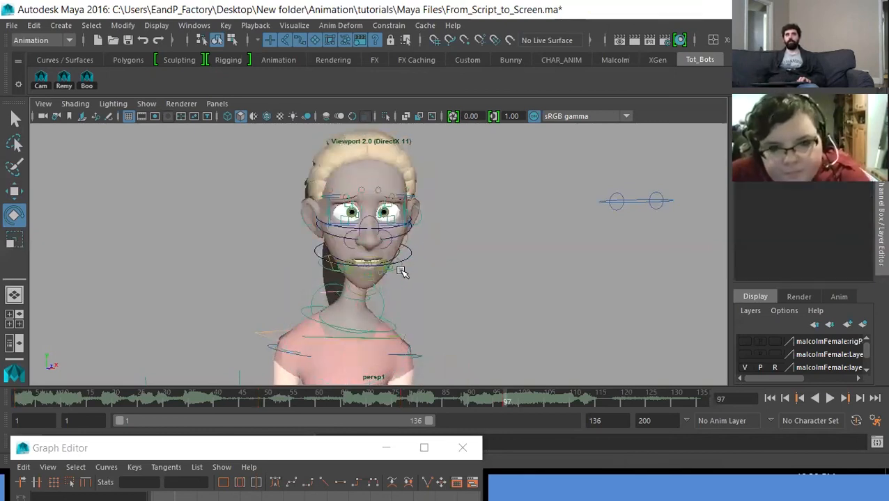
pyautogui.click(401, 270)
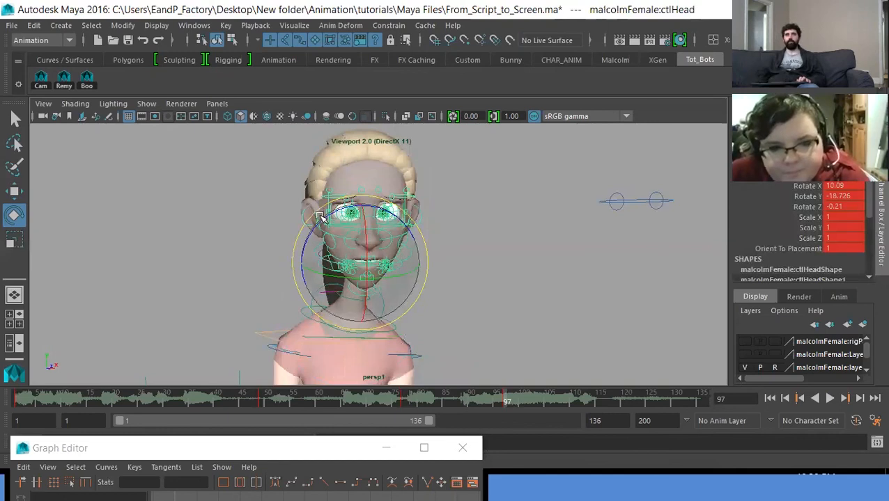
pyautogui.moveTo(321, 217); pyautogui.dragTo(320, 214)
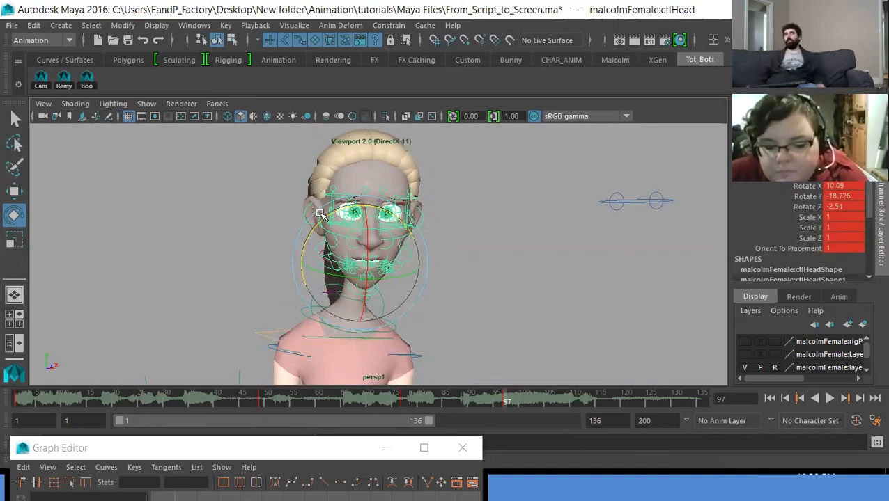
pyautogui.press(',')
pyautogui.press('.')
pyautogui.press(',')
pyautogui.press('.')
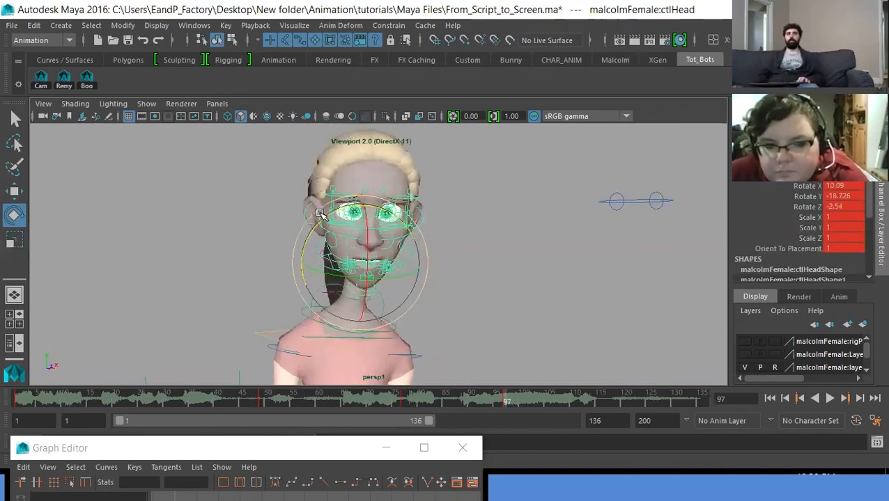
# Hide the rig controls and play the animation from frame 1 to check the new neck and head tilt
pyautogui.click(769, 399)
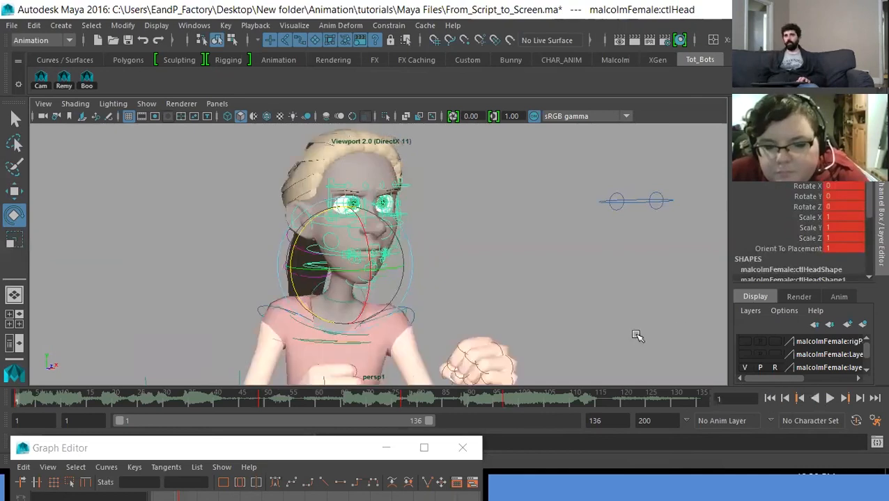
pyautogui.hotkey('alt', '1')
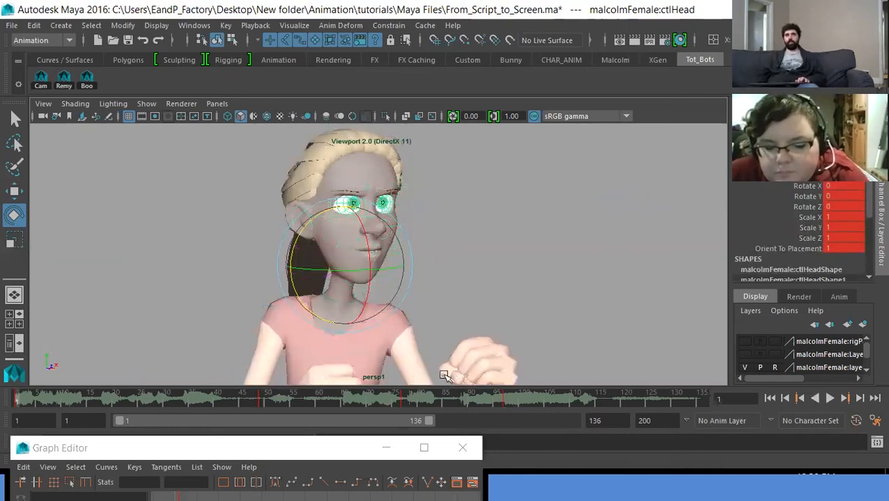
pyautogui.click(830, 398)
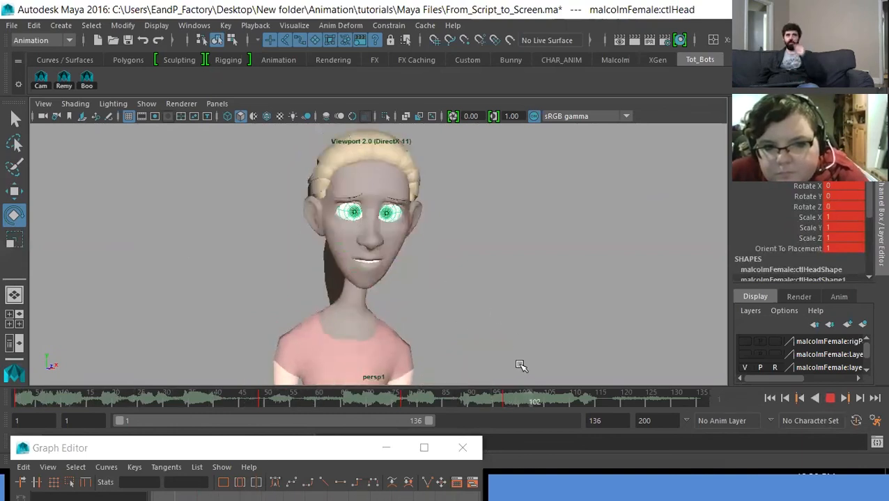
pyautogui.click(832, 398)
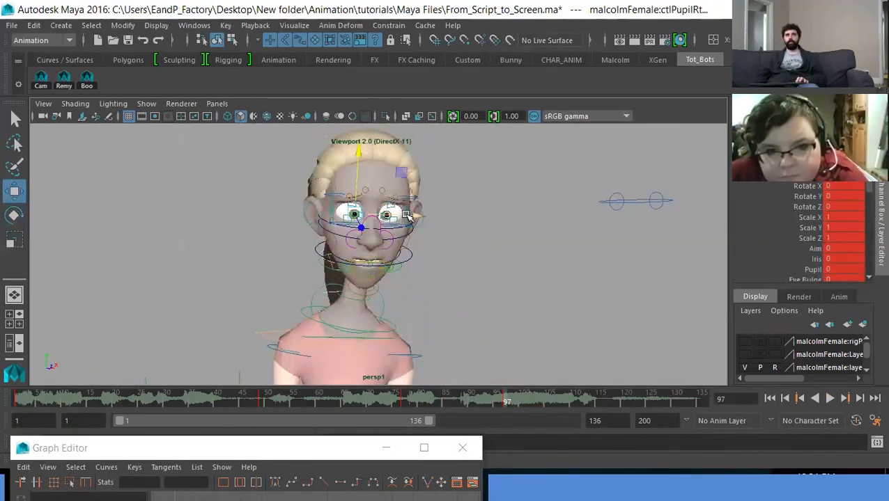
# Nudge the character's right pupil control at frame 97 and switch the viewport to the persp camera for a close view
pyautogui.click(413, 218)
pyautogui.click(357, 152)
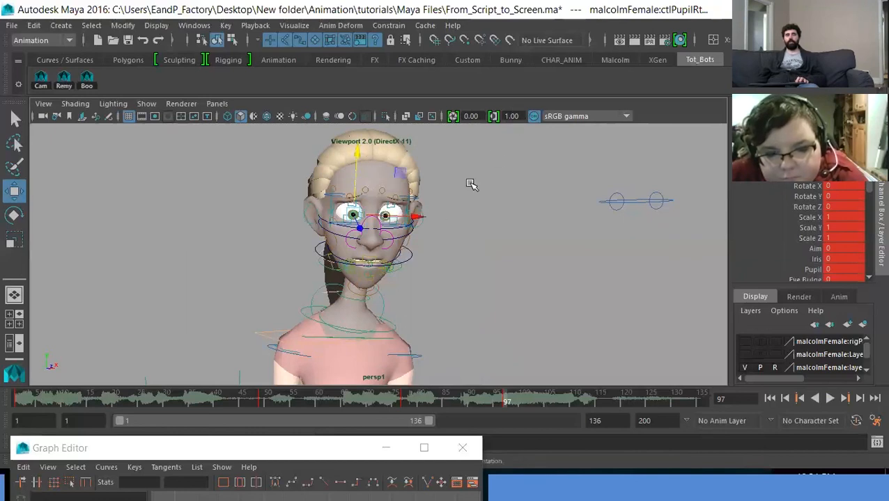
pyautogui.press('space')
pyautogui.press('space')
pyautogui.click(216, 103)
pyautogui.moveTo(284, 117)
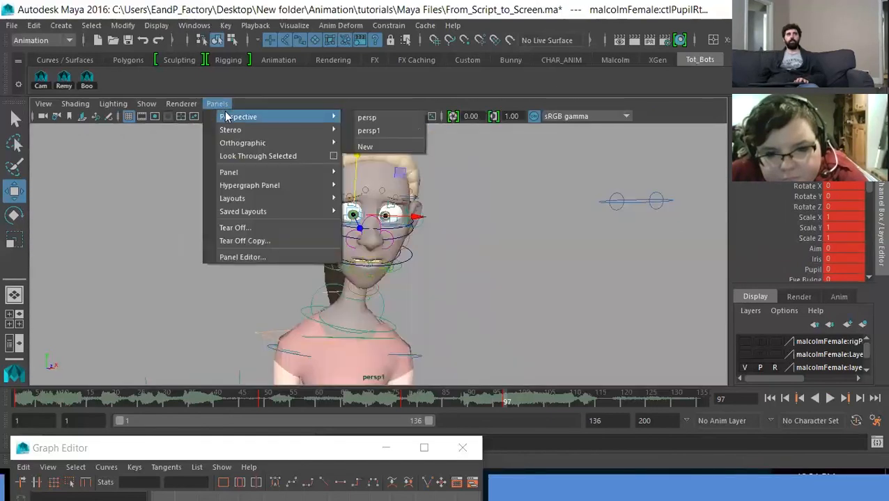
pyautogui.click(368, 120)
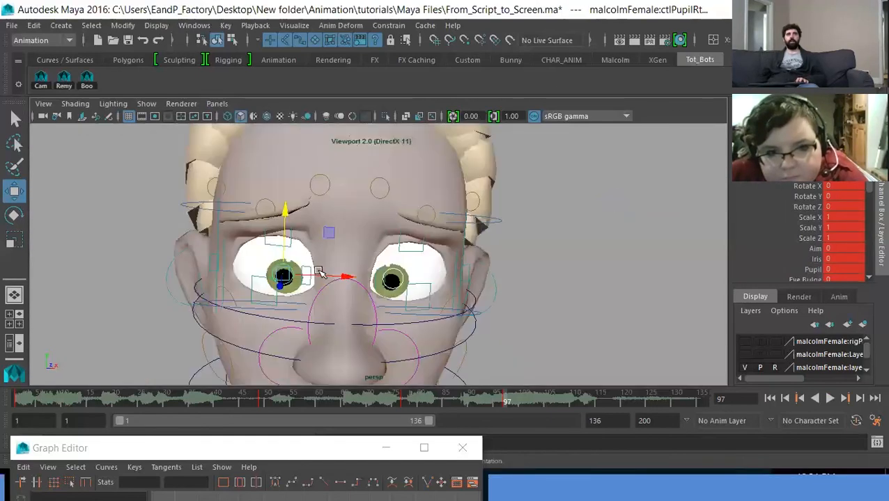
# Reposition the character's right pupil slightly toward the nose at frame 97
pyautogui.moveTo(283, 286); pyautogui.dragTo(276, 298)
pyautogui.keyDown('alt'); pyautogui.moveTo(276, 298); pyautogui.dragTo(226, 303, button='right'); pyautogui.keyUp('alt')
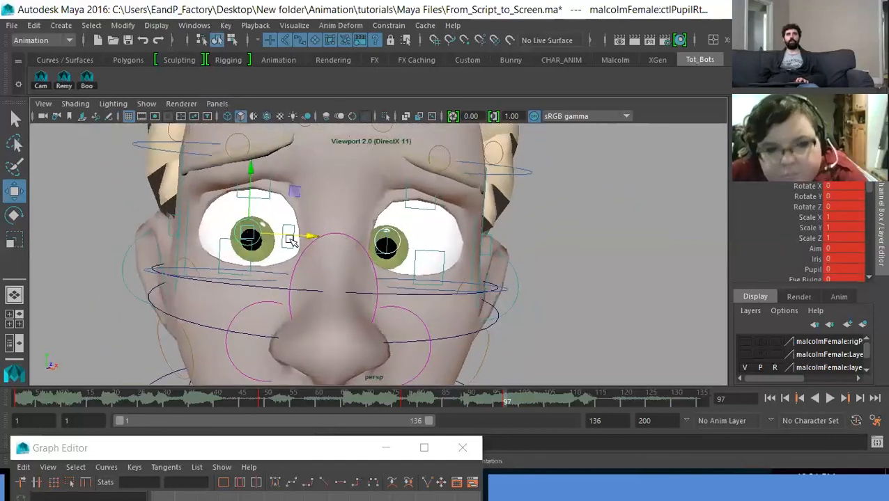
pyautogui.moveTo(308, 238)
pyautogui.mouseDown()
pyautogui.moveTo(296, 239)
pyautogui.moveTo(317, 242)
pyautogui.mouseUp()
pyautogui.keyDown('alt'); pyautogui.moveTo(324, 246); pyautogui.dragTo(311, 250, button='right'); pyautogui.keyUp('alt')
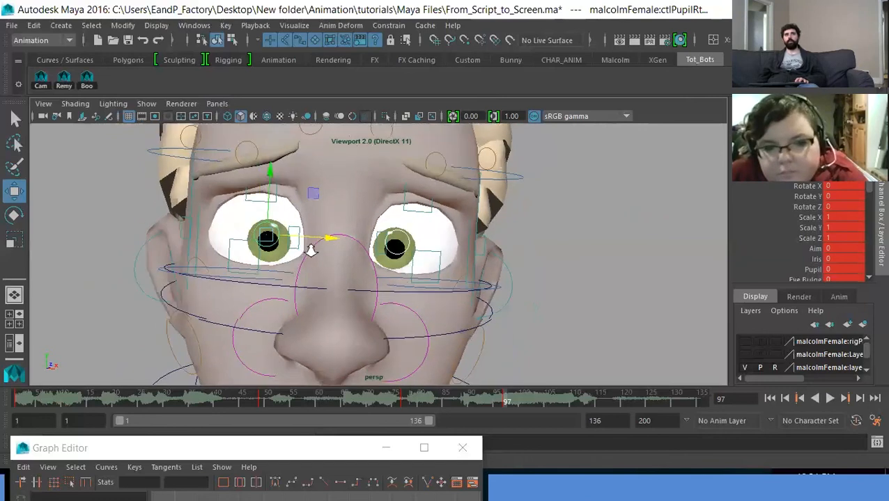
pyautogui.keyDown('alt'); pyautogui.moveTo(312, 250); pyautogui.dragTo(326, 287, button='middle'); pyautogui.keyUp('alt')
pyautogui.moveTo(310, 319)
pyautogui.keyDown('alt'); pyautogui.mouseDown(button='middle')
pyautogui.moveTo(302, 301)
pyautogui.moveTo(305, 313)
pyautogui.mouseUp(button='middle'); pyautogui.keyUp('alt')
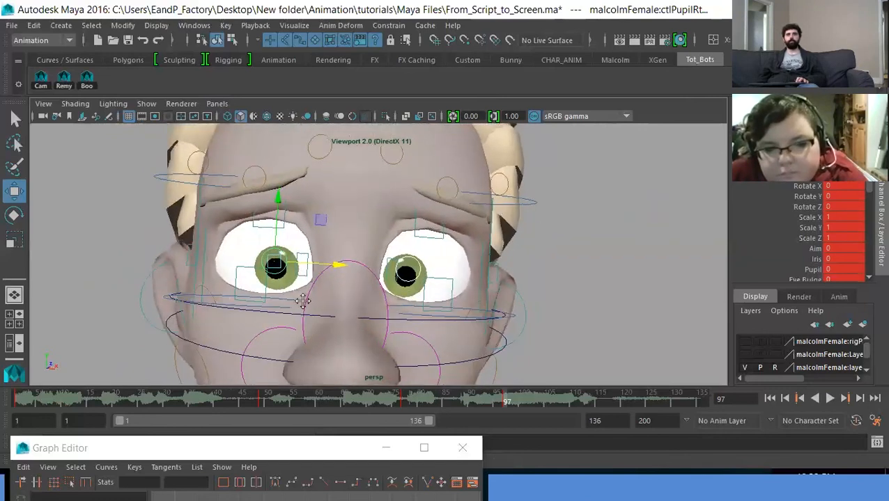
# Lower both upper eyelid controls toward the irises at frame 97
pyautogui.scroll(1, 305, 313)
pyautogui.click(145, 273)
pyautogui.keyDown('alt'); pyautogui.moveTo(287, 228); pyautogui.dragTo(197, 222, button='middle'); pyautogui.keyUp('alt')
pyautogui.click(288, 227)
pyautogui.keyDown('shift'); pyautogui.click(380, 234); pyautogui.keyUp('shift')
pyautogui.moveTo(382, 149); pyautogui.dragTo(383, 175)
pyautogui.moveTo(413, 239)
pyautogui.mouseDown()
pyautogui.moveTo(439, 244)
pyautogui.moveTo(420, 244)
pyautogui.mouseUp()
pyautogui.keyDown('alt'); pyautogui.moveTo(338, 246); pyautogui.dragTo(304, 246); pyautogui.keyUp('alt')
pyautogui.keyDown('alt'); pyautogui.moveTo(234, 230); pyautogui.dragTo(233, 220); pyautogui.keyUp('alt')
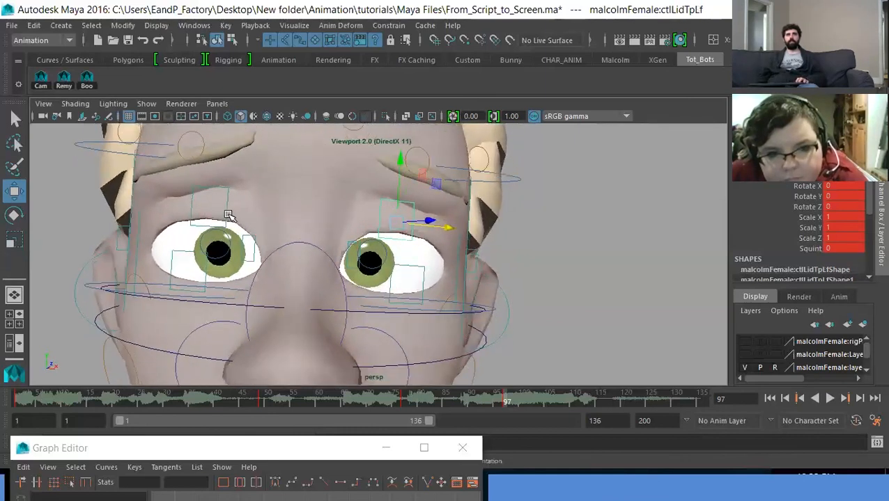
# Fine-tune the right and left upper eyelid controls individually to shape each lid at frame 97
pyautogui.click(225, 216)
pyautogui.moveTo(214, 169); pyautogui.dragTo(291, 215)
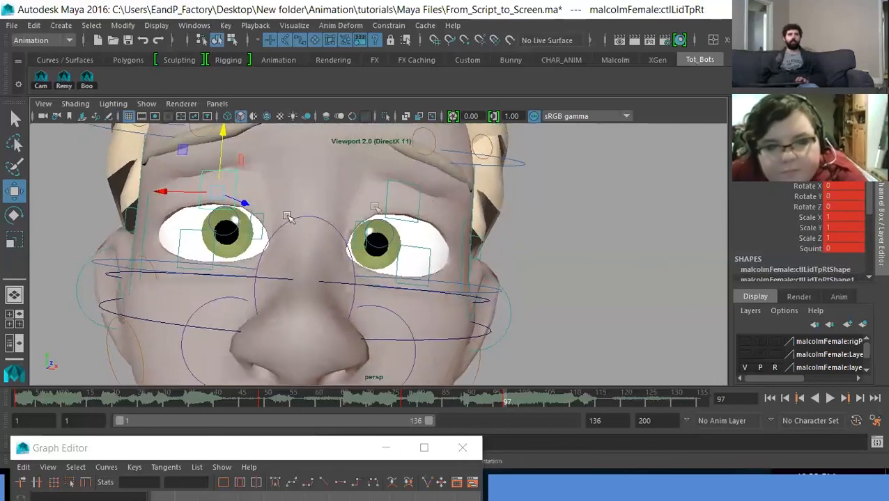
pyautogui.click(388, 228)
pyautogui.moveTo(403, 156); pyautogui.dragTo(405, 158)
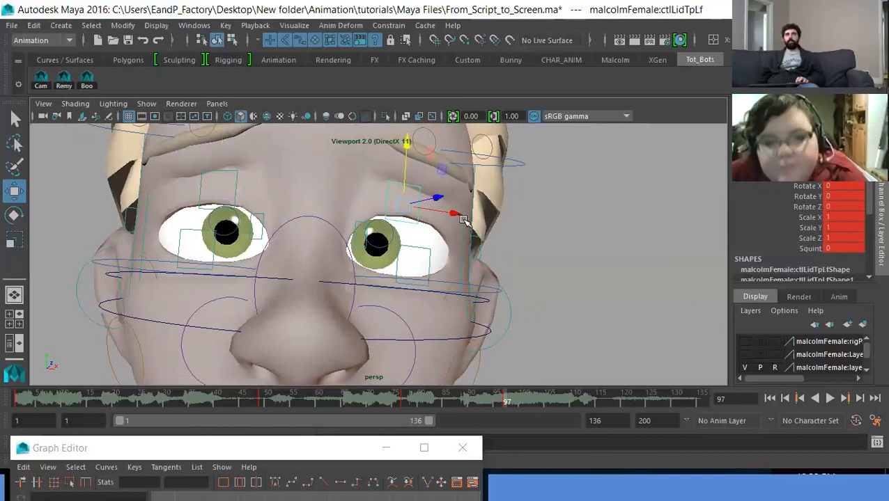
pyautogui.moveTo(461, 214); pyautogui.dragTo(454, 215)
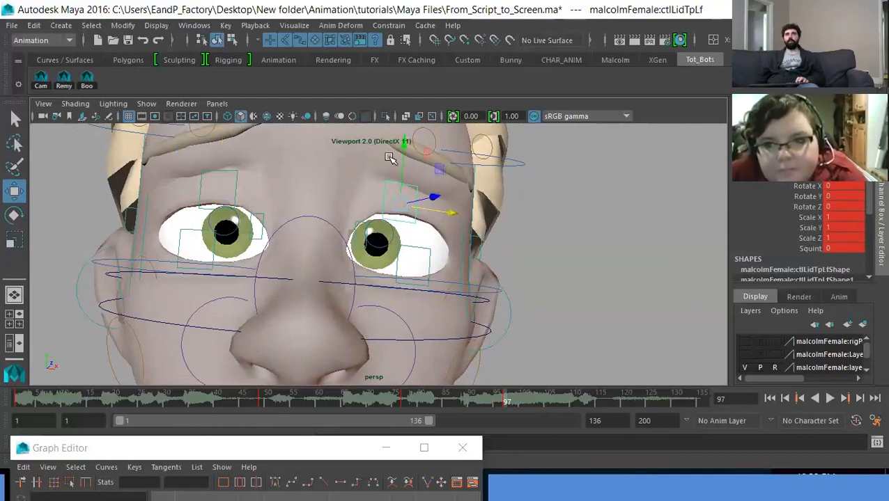
pyautogui.moveTo(401, 156); pyautogui.dragTo(404, 159)
# Select the inner, middle and outer eyebrow controls on both sides and lower the brows at frame 97
pyautogui.keyDown('alt'); pyautogui.moveTo(334, 192); pyautogui.dragTo(325, 237, button='middle'); pyautogui.keyUp('alt')
pyautogui.scroll(1, 337, 212)
pyautogui.keyDown('alt'); pyautogui.moveTo(262, 204); pyautogui.dragTo(307, 193, button='middle'); pyautogui.keyUp('alt')
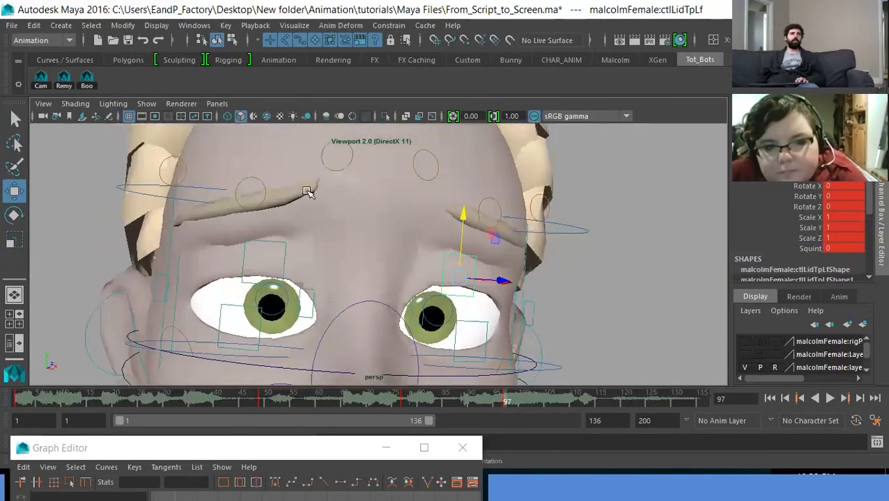
pyautogui.click(333, 168)
pyautogui.click(253, 183)
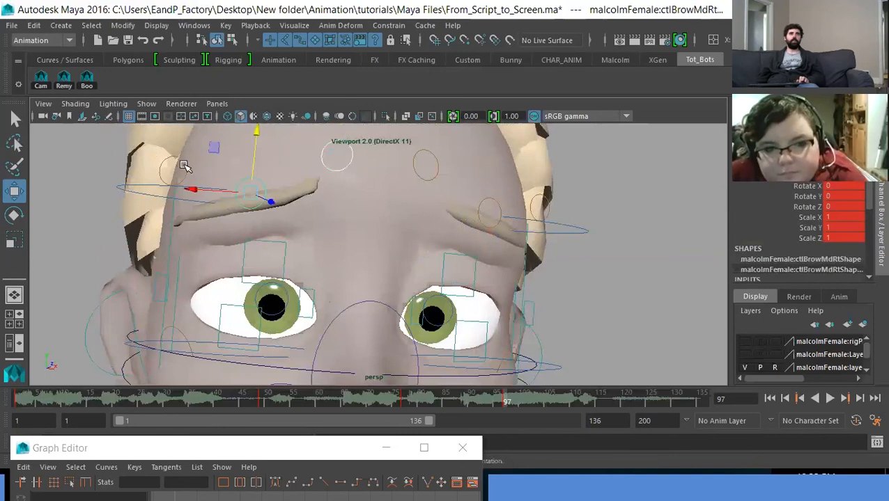
pyautogui.keyDown('shift'); pyautogui.click(186, 166); pyautogui.keyUp('shift')
pyautogui.keyDown('alt'); pyautogui.moveTo(410, 180); pyautogui.dragTo(333, 184, button='middle'); pyautogui.keyUp('alt')
pyautogui.click(348, 182)
pyautogui.click(415, 208)
pyautogui.click(474, 201)
pyautogui.keyDown('alt'); pyautogui.moveTo(403, 241); pyautogui.dragTo(393, 213); pyautogui.keyUp('alt')
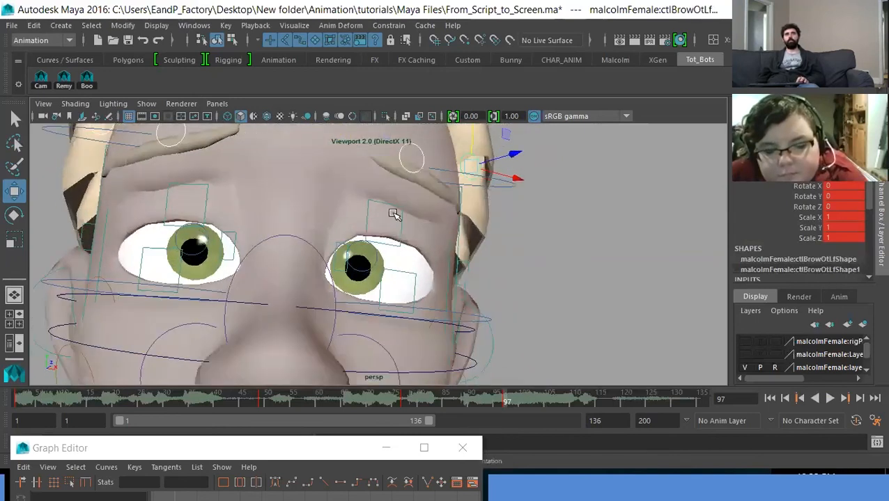
pyautogui.keyDown('alt'); pyautogui.moveTo(348, 198); pyautogui.dragTo(400, 252, button='middle'); pyautogui.keyUp('alt')
pyautogui.moveTo(516, 148); pyautogui.dragTo(507, 172)
pyautogui.keyDown('alt'); pyautogui.moveTo(347, 284); pyautogui.dragTo(353, 212, button='middle'); pyautogui.keyUp('alt')
pyautogui.keyDown('alt'); pyautogui.moveTo(353, 212); pyautogui.dragTo(335, 210); pyautogui.keyUp('alt')
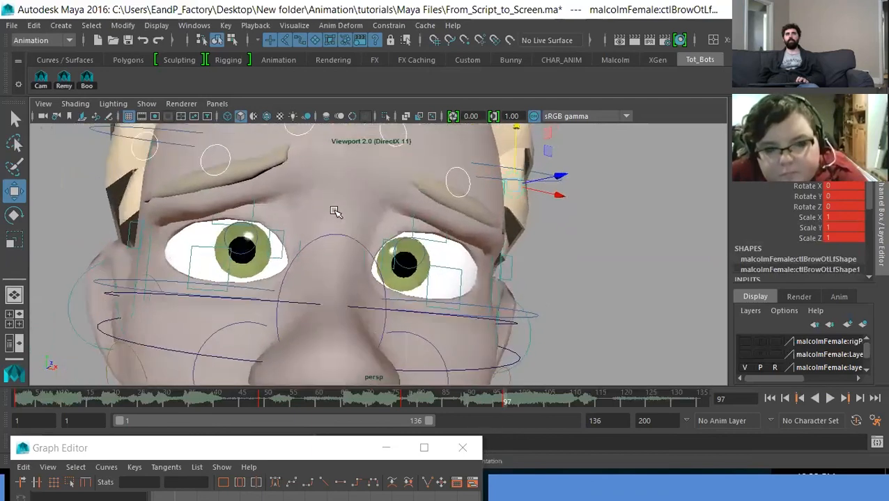
# Select the middle eyebrow controls on both sides and nudge them upward slightly at frame 97
pyautogui.click(310, 134)
pyautogui.keyDown('shift'); pyautogui.click(398, 145); pyautogui.keyUp('shift')
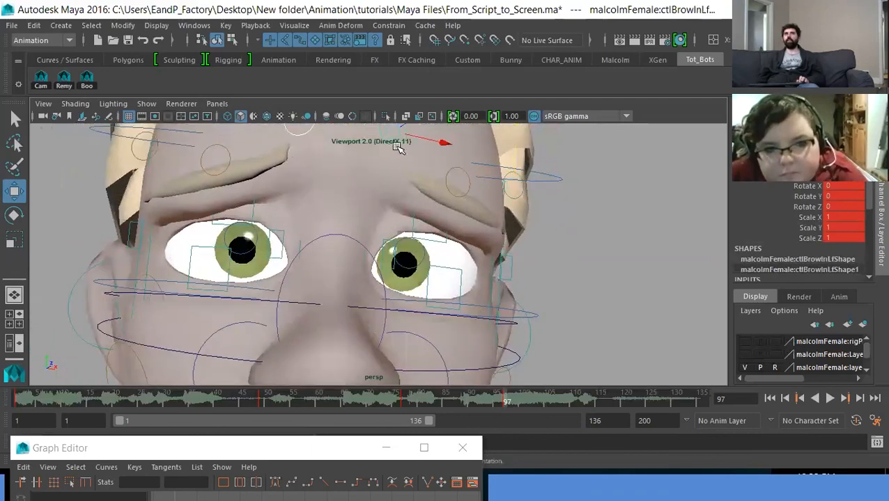
pyautogui.keyDown('alt'); pyautogui.moveTo(398, 127); pyautogui.dragTo(395, 155, button='middle'); pyautogui.keyUp('alt')
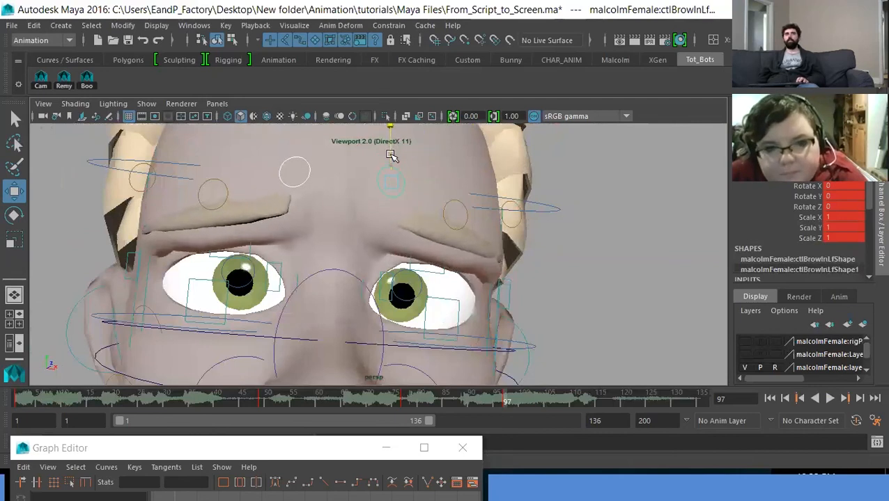
pyautogui.keyDown('alt'); pyautogui.moveTo(391, 156); pyautogui.dragTo(399, 258, button='right'); pyautogui.keyUp('alt')
pyautogui.click(404, 231)
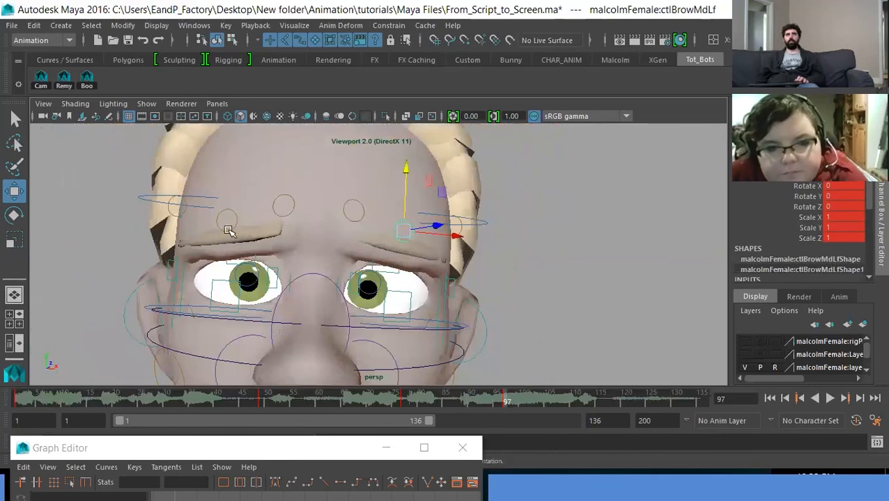
pyautogui.click(227, 216)
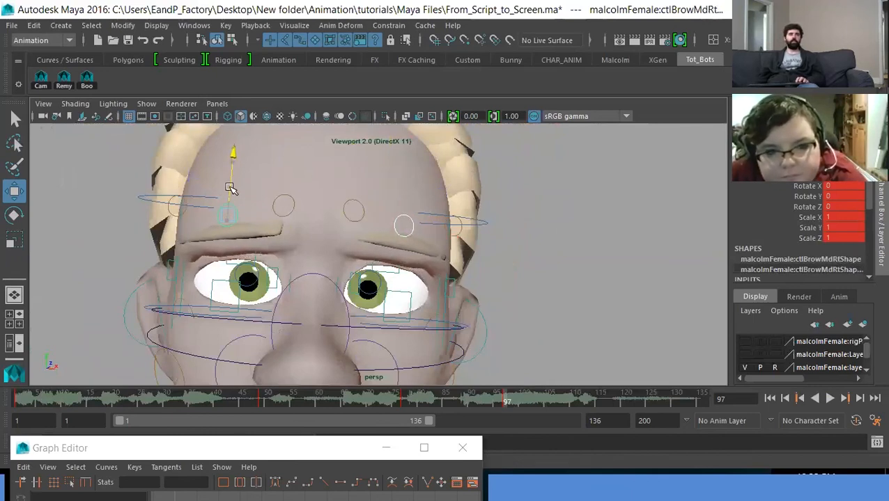
pyautogui.moveTo(229, 187); pyautogui.dragTo(229, 185)
# Rotate both middle eyebrow controls to about -3.394 in Rotate Z at frame 97
pyautogui.keyDown('alt'); pyautogui.moveTo(252, 257); pyautogui.dragTo(252, 261, button='middle'); pyautogui.keyUp('alt')
pyautogui.click(212, 214)
pyautogui.press('e')
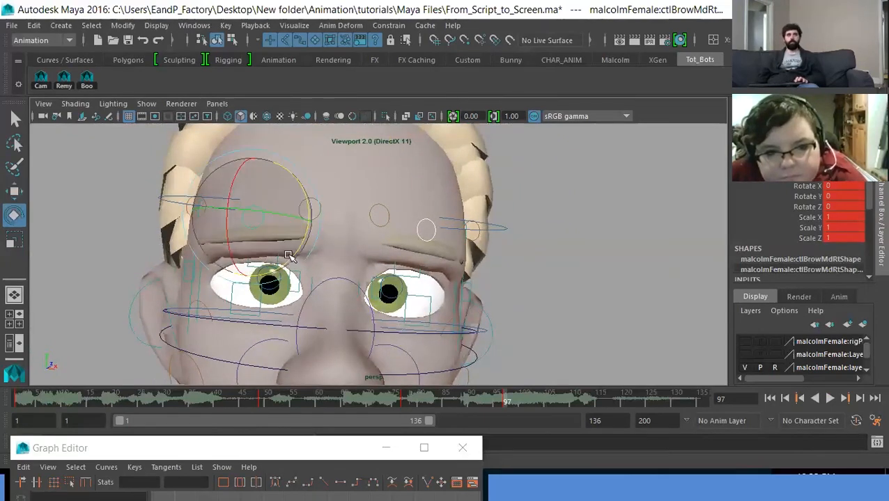
pyautogui.moveTo(293, 246); pyautogui.dragTo(296, 255)
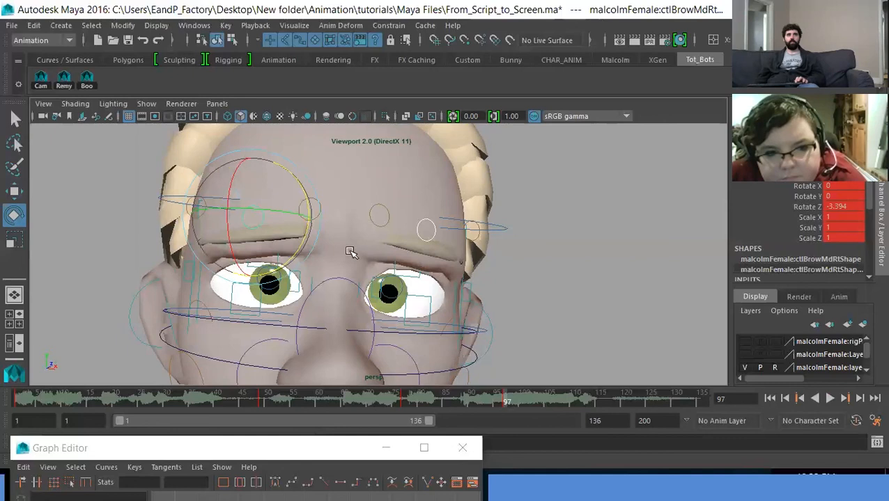
# Select the inner eyebrow controls on both sides and raise them slightly at frame 97
pyautogui.click(379, 229)
pyautogui.click(380, 204)
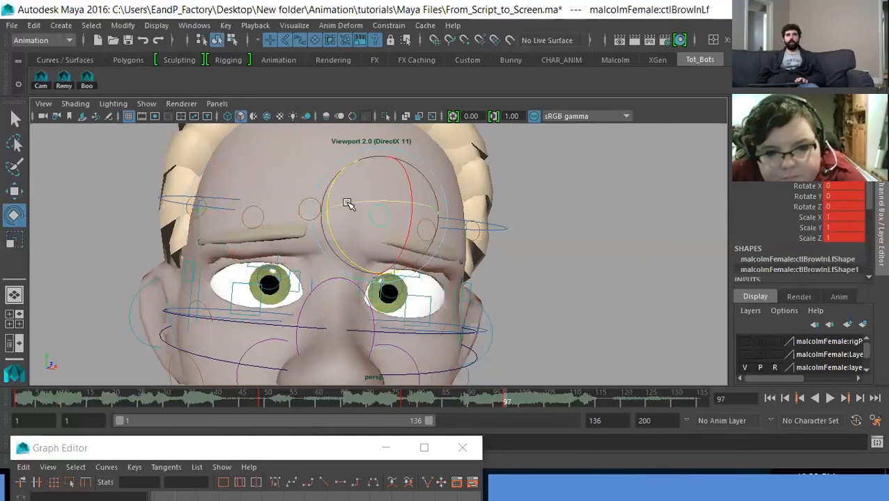
pyautogui.press('w')
pyautogui.keyDown('shift'); pyautogui.click(314, 201); pyautogui.keyUp('shift')
pyautogui.keyDown('alt'); pyautogui.moveTo(316, 207); pyautogui.dragTo(299, 217); pyautogui.keyUp('alt')
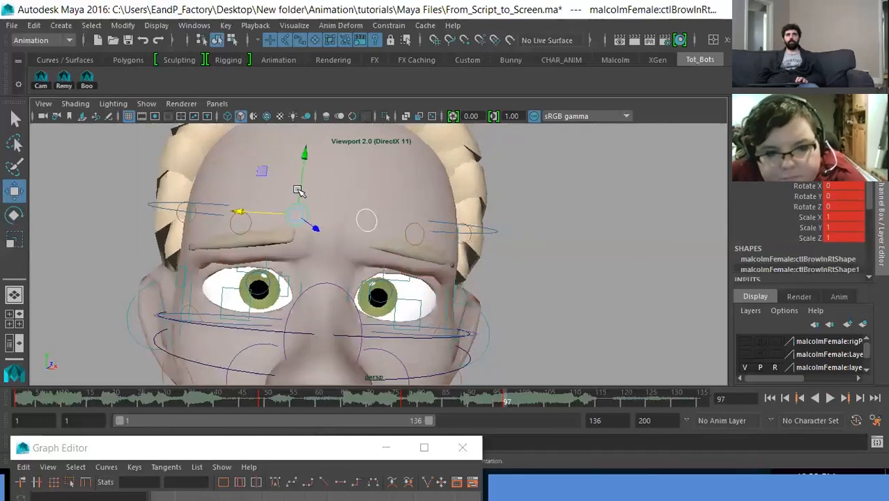
pyautogui.click(305, 192)
pyautogui.hotkey('ctrl', 'z')
pyautogui.moveTo(302, 192); pyautogui.dragTo(300, 186)
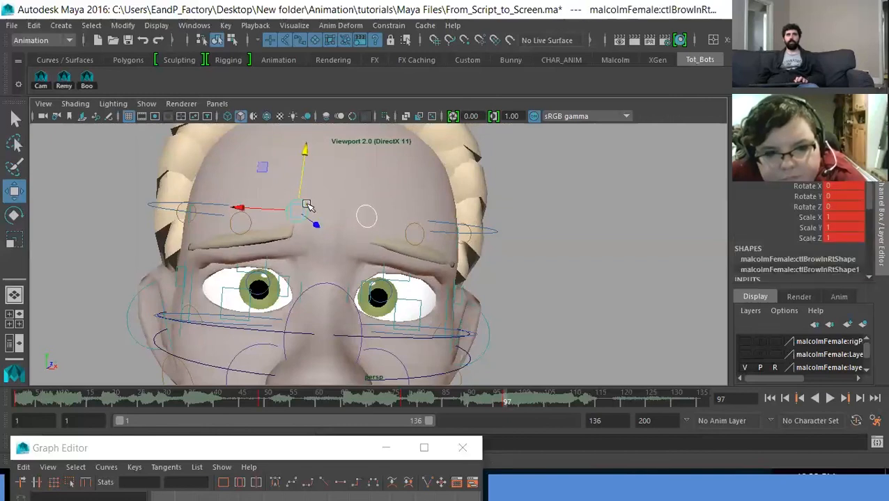
# Rotate both inner eyebrow controls to -6.174 in Rotate Z and set a key at frame 97
pyautogui.press('e')
pyautogui.moveTo(331, 260)
pyautogui.mouseDown()
pyautogui.moveTo(317, 267)
pyautogui.moveTo(334, 255)
pyautogui.mouseUp()
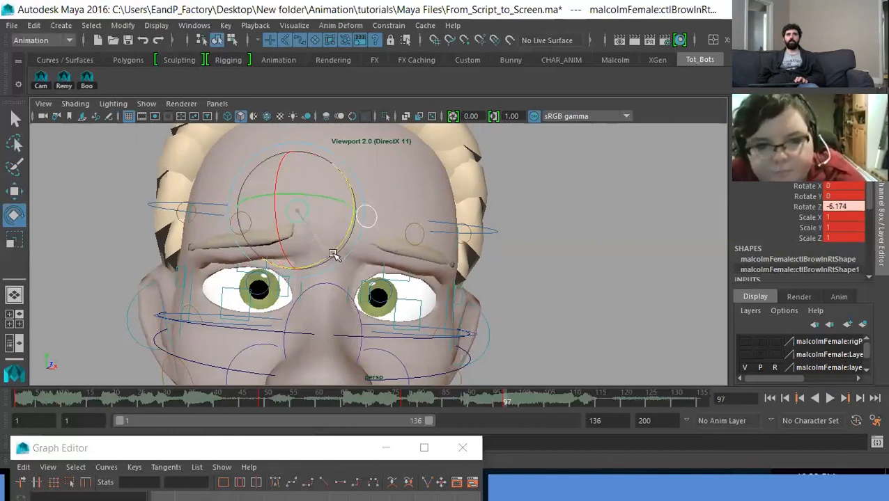
pyautogui.keyDown('alt'); pyautogui.moveTo(287, 256); pyautogui.dragTo(315, 253, button='middle'); pyautogui.keyUp('alt')
pyautogui.keyDown('alt'); pyautogui.moveTo(315, 254); pyautogui.dragTo(384, 279, button='right'); pyautogui.keyUp('alt')
pyautogui.keyDown('alt'); pyautogui.moveTo(385, 280); pyautogui.dragTo(390, 292, button='middle'); pyautogui.keyUp('alt')
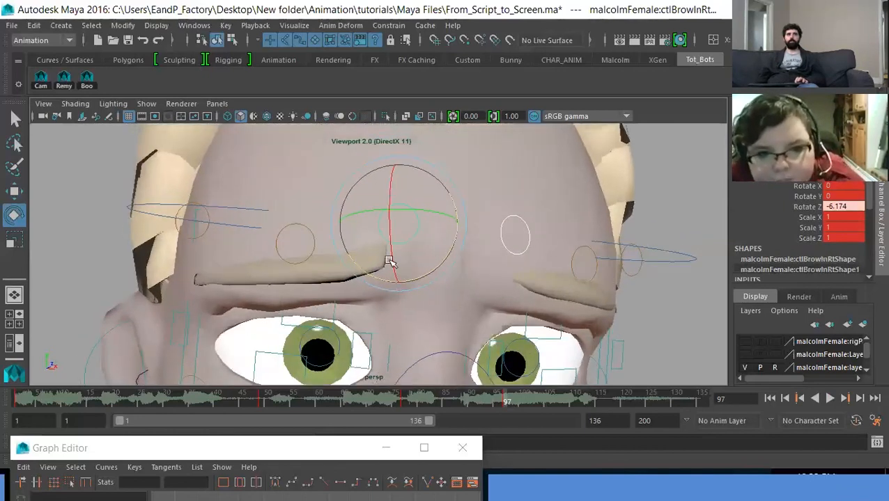
pyautogui.press('s')
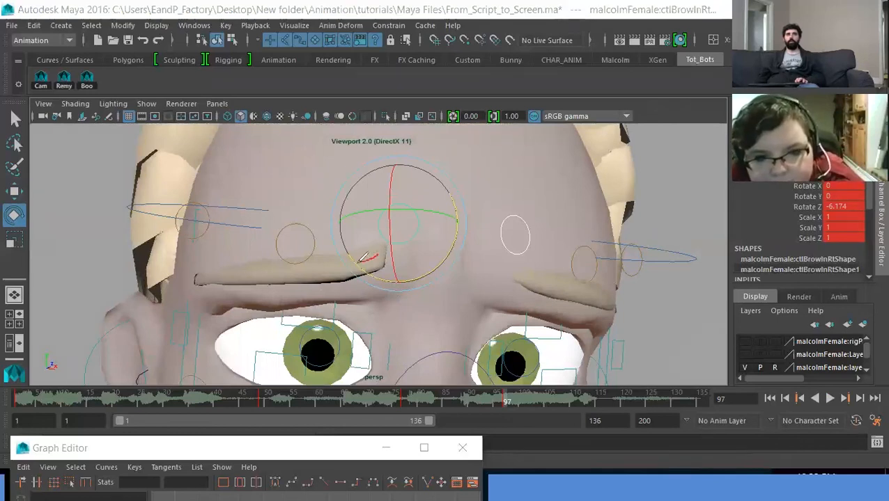
pyautogui.moveTo(352, 262); pyautogui.dragTo(206, 278)
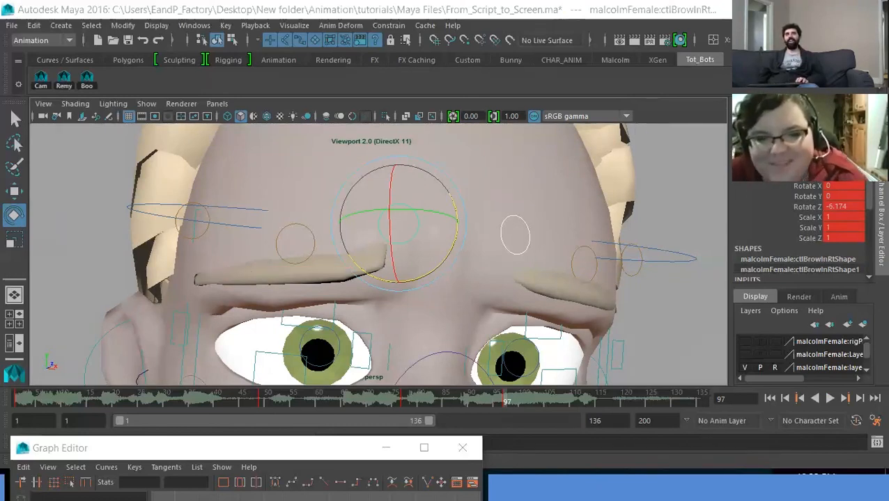
# Select both lower eyelid controls and raise them toward the irises at frame 97
pyautogui.keyDown('alt'); pyautogui.moveTo(468, 246); pyautogui.dragTo(413, 264); pyautogui.keyUp('alt')
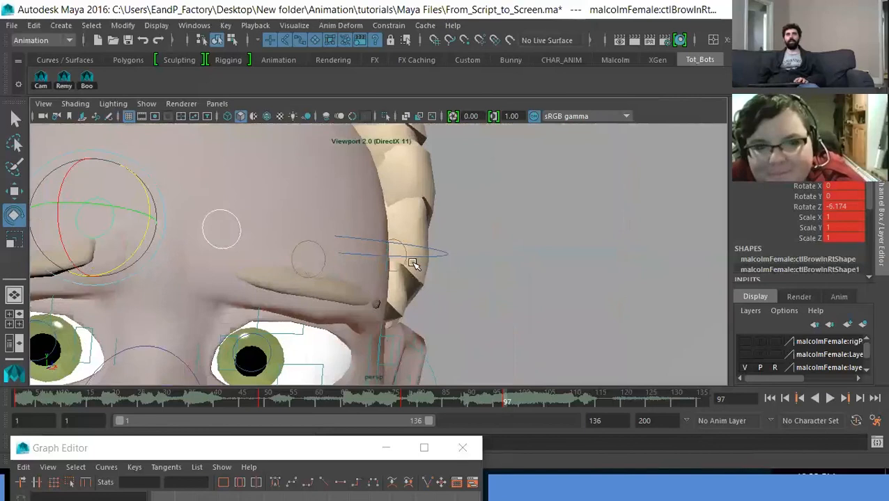
pyautogui.keyDown('shift'); pyautogui.click(507, 264); pyautogui.keyUp('shift')
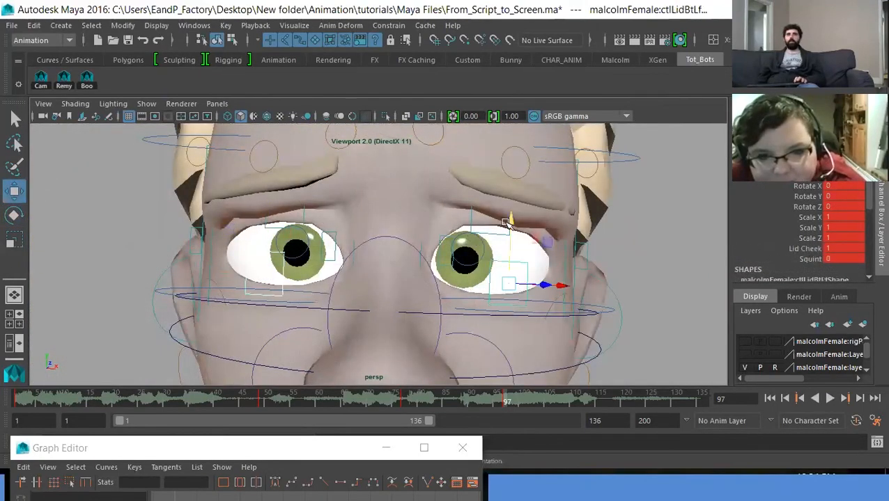
pyautogui.moveTo(507, 223); pyautogui.dragTo(510, 203)
pyautogui.keyDown('alt'); pyautogui.moveTo(514, 222); pyautogui.dragTo(271, 311, button='right'); pyautogui.keyUp('alt')
pyautogui.keyDown('alt'); pyautogui.moveTo(271, 311); pyautogui.dragTo(285, 301, button='middle'); pyautogui.keyUp('alt')
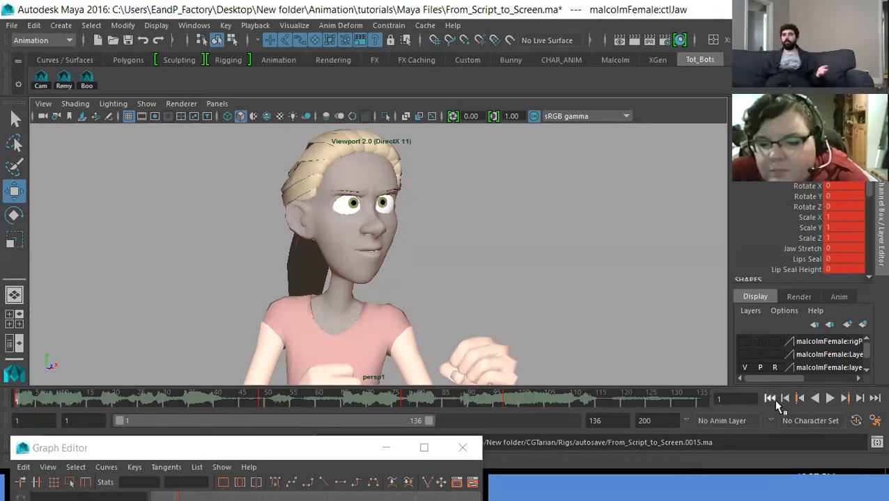
# Play back the animation to review the poses, and go to the key at frame 49
pyautogui.click(829, 398)
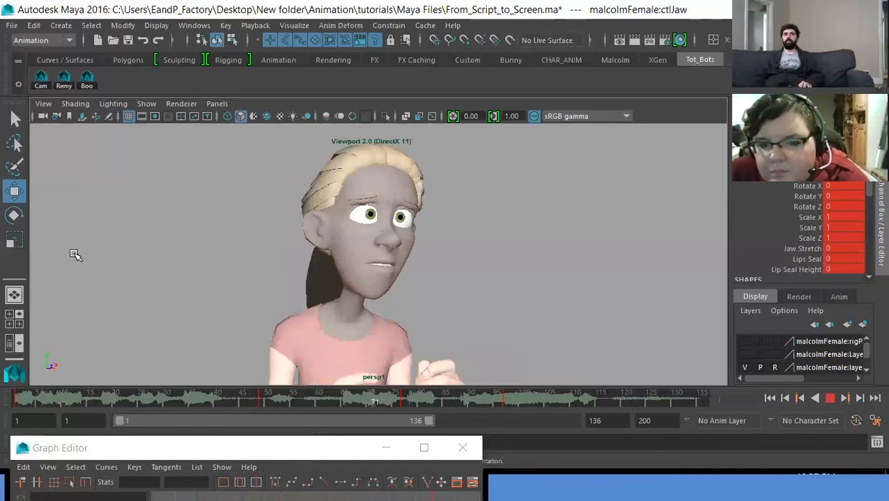
pyautogui.click(829, 399)
pyautogui.click(261, 401)
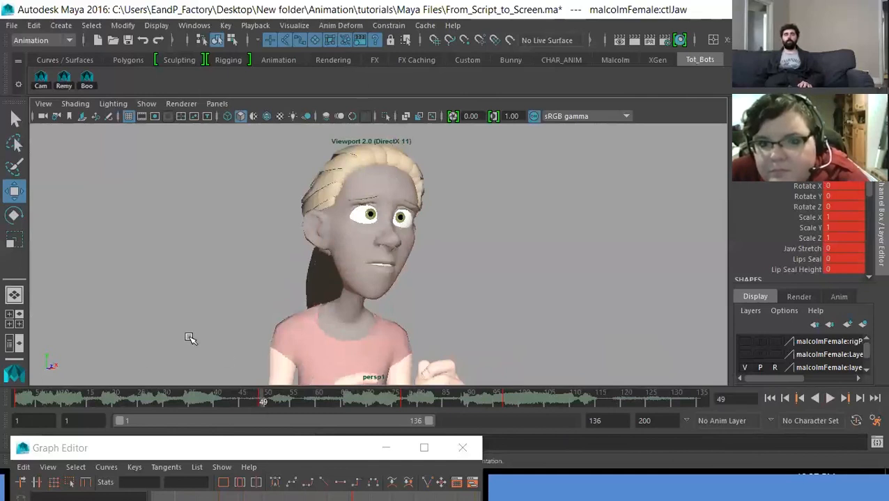
# Switch the single viewport from the persp1 camera to the persp camera
pyautogui.press('space')
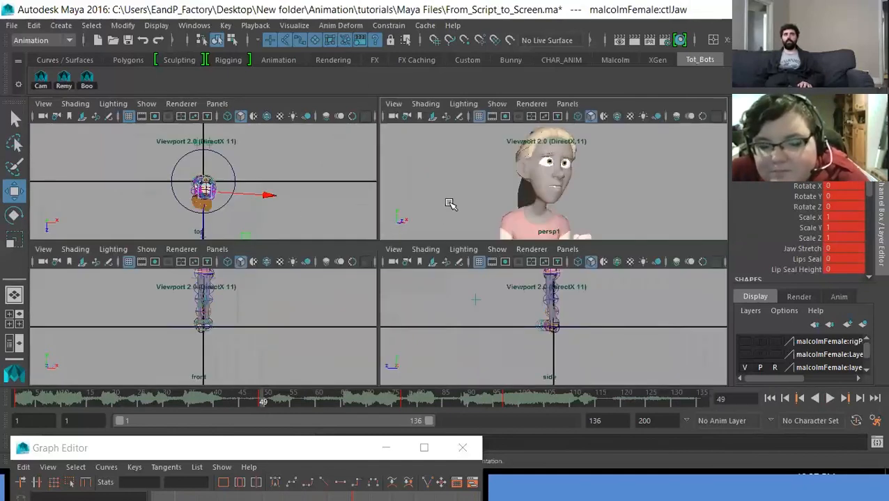
pyautogui.press('space')
pyautogui.click(211, 103)
pyautogui.moveTo(279, 116)
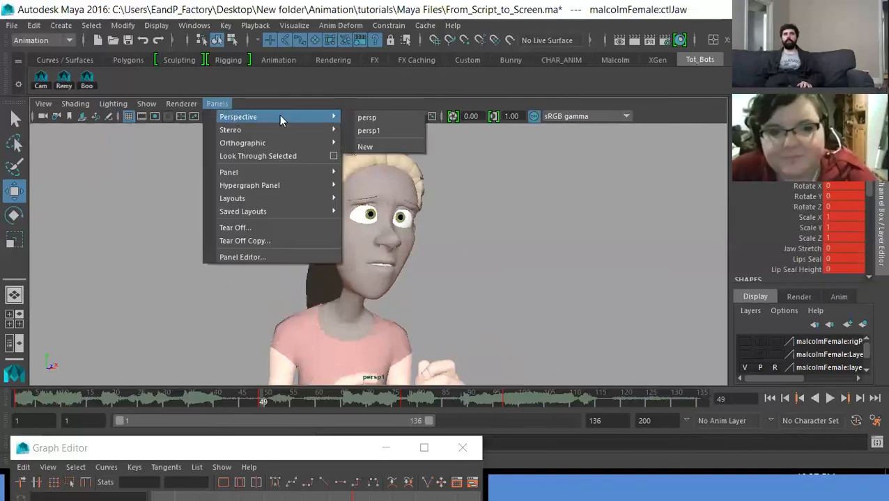
pyautogui.click(373, 118)
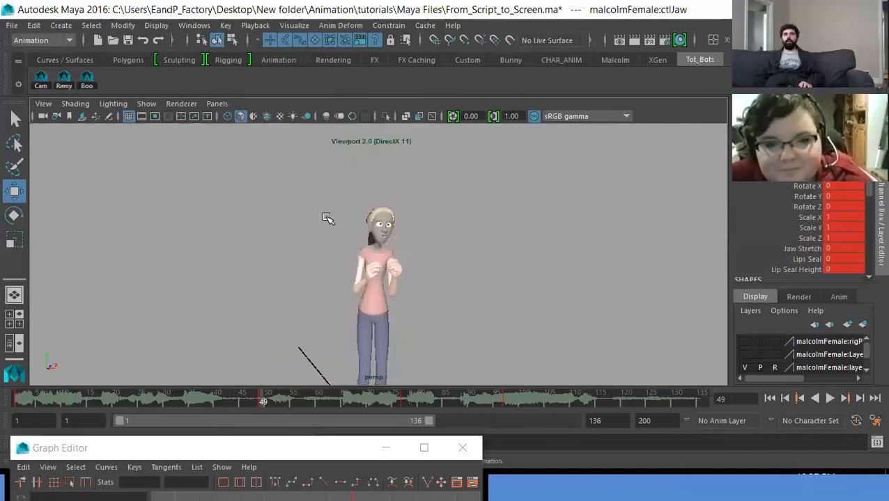
# Show the rig controls and select both pupil controls on the face at frame 49
pyautogui.keyDown('alt'); pyautogui.moveTo(316, 286); pyautogui.dragTo(535, 284, button='right'); pyautogui.keyUp('alt')
pyautogui.keyDown('alt'); pyautogui.moveTo(301, 219); pyautogui.dragTo(307, 286, button='middle'); pyautogui.keyUp('alt')
pyautogui.keyDown('alt'); pyautogui.moveTo(301, 347); pyautogui.dragTo(491, 331, button='right'); pyautogui.keyUp('alt')
pyautogui.keyDown('alt'); pyautogui.moveTo(430, 301); pyautogui.dragTo(376, 300, button='middle'); pyautogui.keyUp('alt')
pyautogui.hotkey('alt', '1')
pyautogui.keyDown('alt'); pyautogui.moveTo(295, 292); pyautogui.dragTo(423, 272, button='right'); pyautogui.keyUp('alt')
pyautogui.click(373, 259)
pyautogui.keyDown('shift'); pyautogui.click(437, 271); pyautogui.keyUp('shift')
pyautogui.keyDown('alt'); pyautogui.moveTo(438, 272); pyautogui.dragTo(462, 262); pyautogui.keyUp('alt')
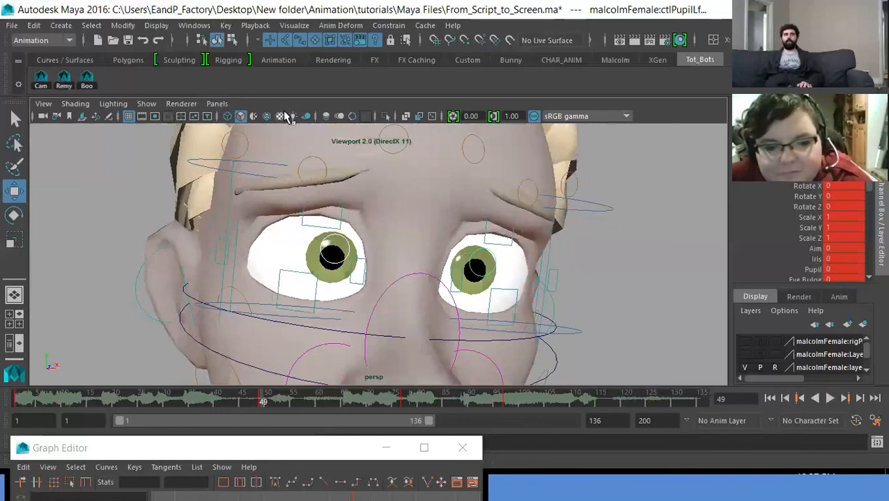
# Return the viewport to the persp1 camera and scrub the timeline up to frame 49
pyautogui.press('space')
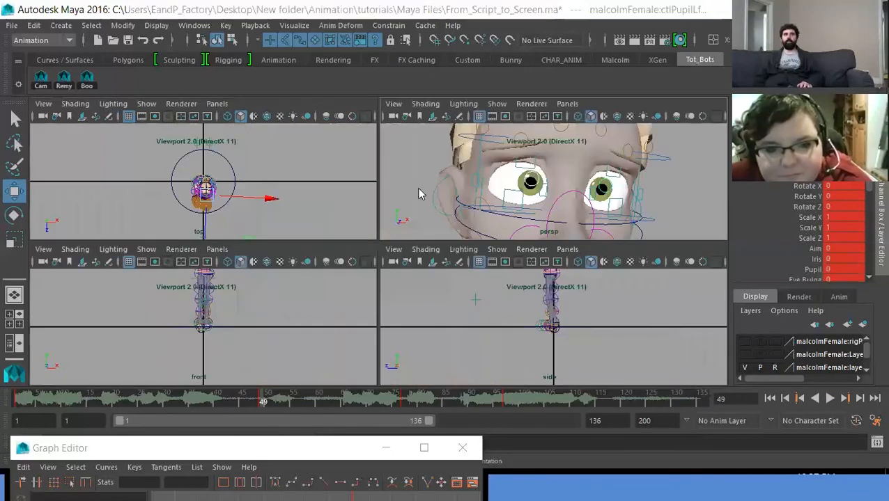
pyautogui.press('space')
pyautogui.click(216, 104)
pyautogui.moveTo(270, 118)
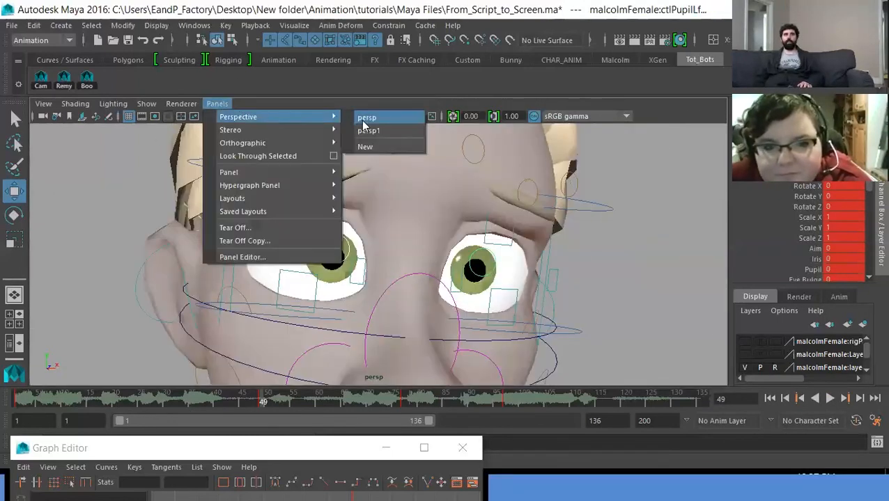
pyautogui.click(374, 131)
pyautogui.moveTo(227, 397); pyautogui.dragTo(262, 402)
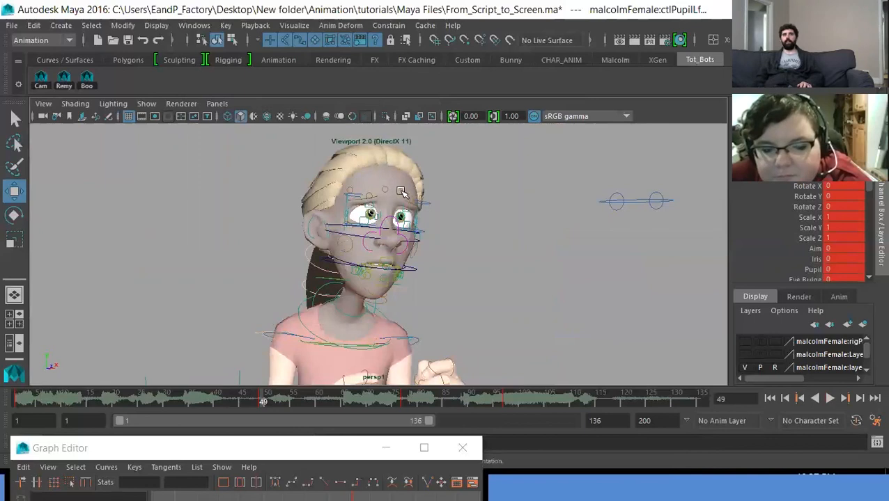
# Turn on manipulator display in the persp1 view and hide the rig controls
pyautogui.click(216, 104)
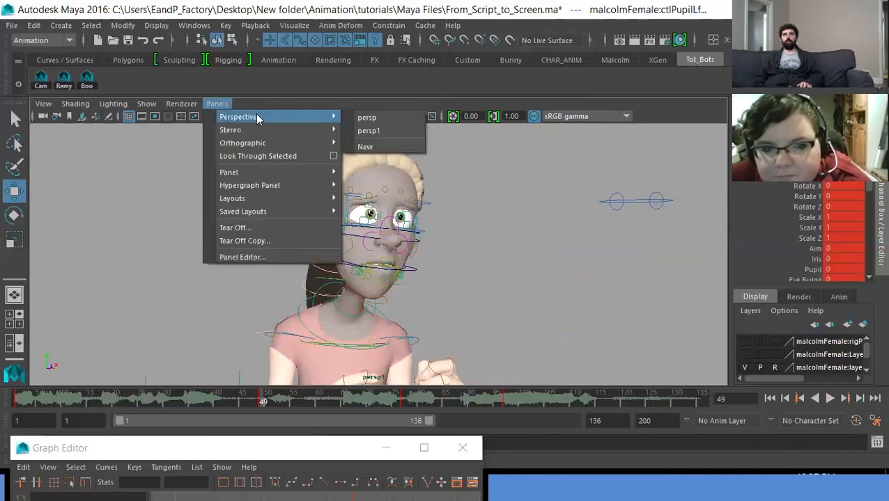
pyautogui.moveTo(146, 104)
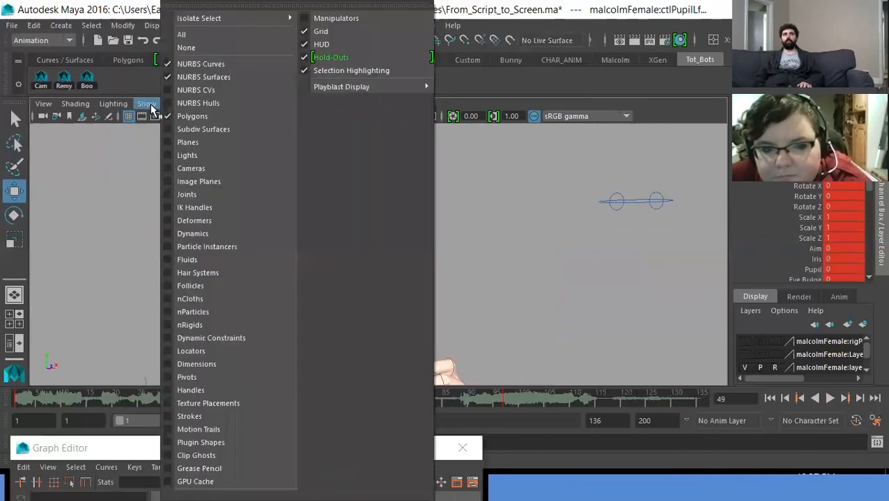
pyautogui.click(329, 20)
pyautogui.hotkey('alt', '1')
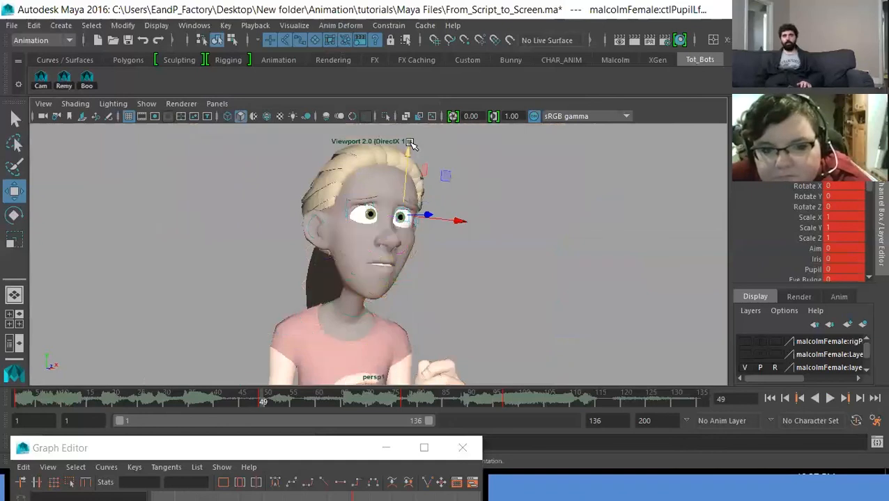
# Move both pupils slightly down and toward the character's left at frame 49
pyautogui.moveTo(408, 148); pyautogui.dragTo(408, 157)
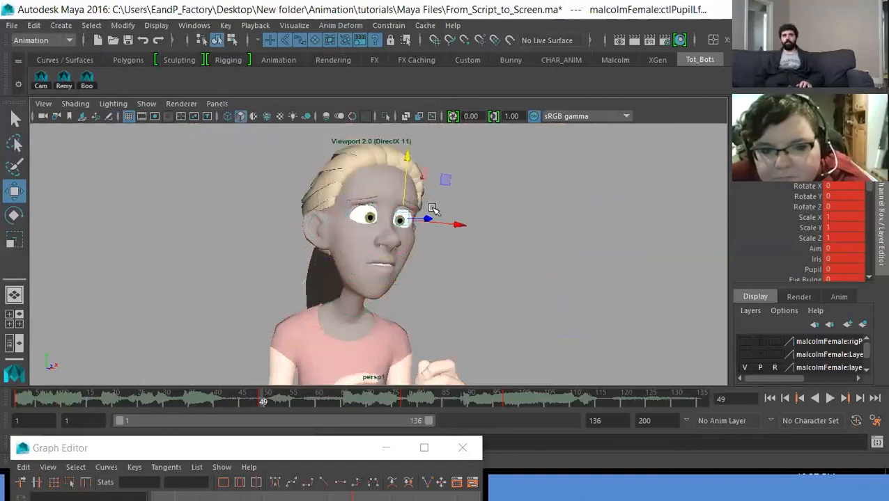
pyautogui.moveTo(444, 223); pyautogui.dragTo(447, 223)
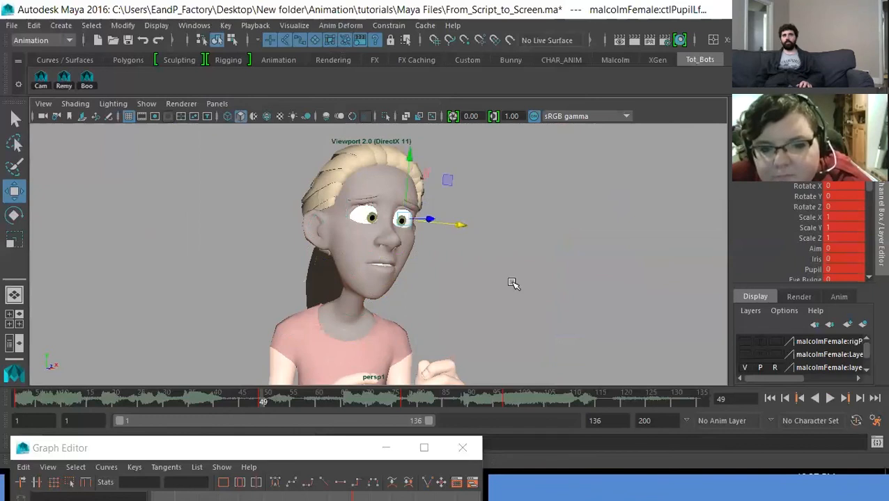
pyautogui.moveTo(411, 162); pyautogui.dragTo(409, 158)
pyautogui.moveTo(461, 224); pyautogui.dragTo(460, 223)
# Play the animation from frame 1 and compare the poses at frames 1 and 49
pyautogui.click(769, 399)
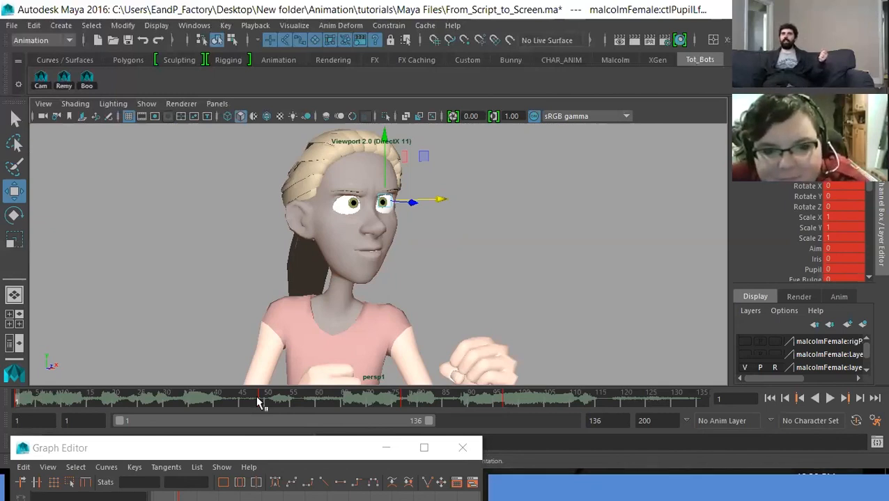
pyautogui.click(830, 400)
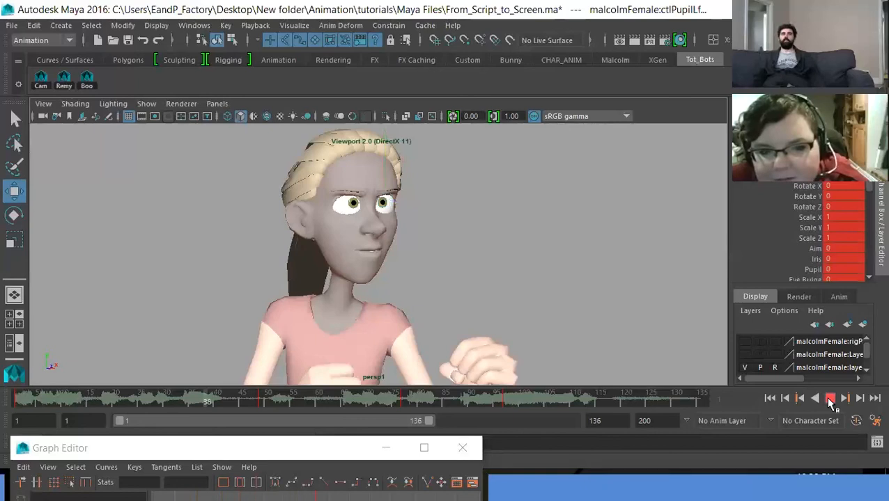
pyautogui.click(830, 400)
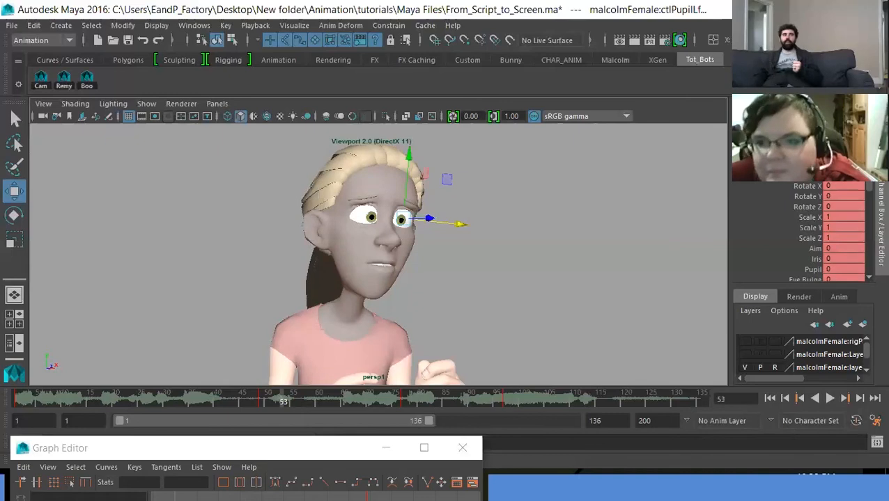
pyautogui.click(15, 401)
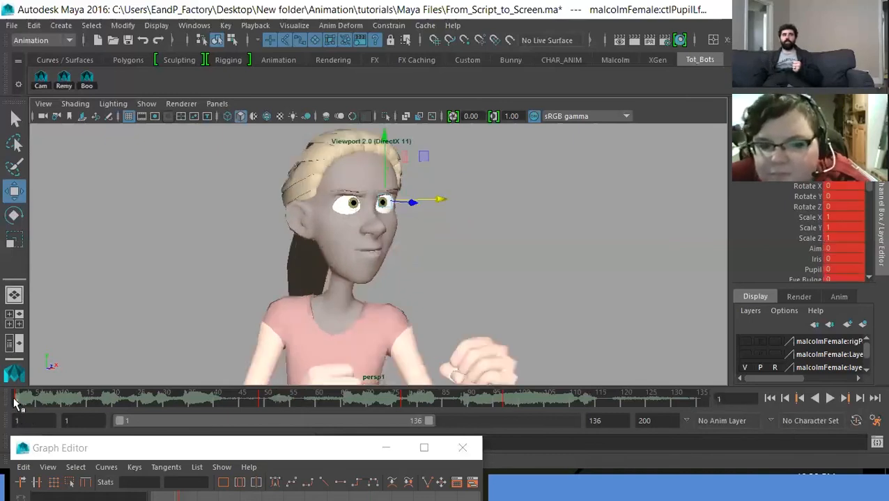
pyautogui.click(263, 403)
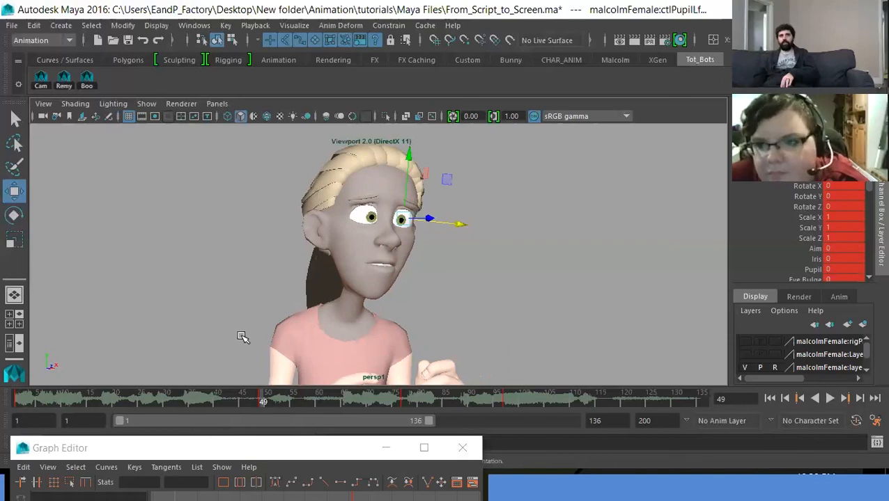
# Check the frame 49 pose against frame 1 and play the animation with its audio, stopping at frame 81
pyautogui.hotkey('alt', 'shift', 'v')
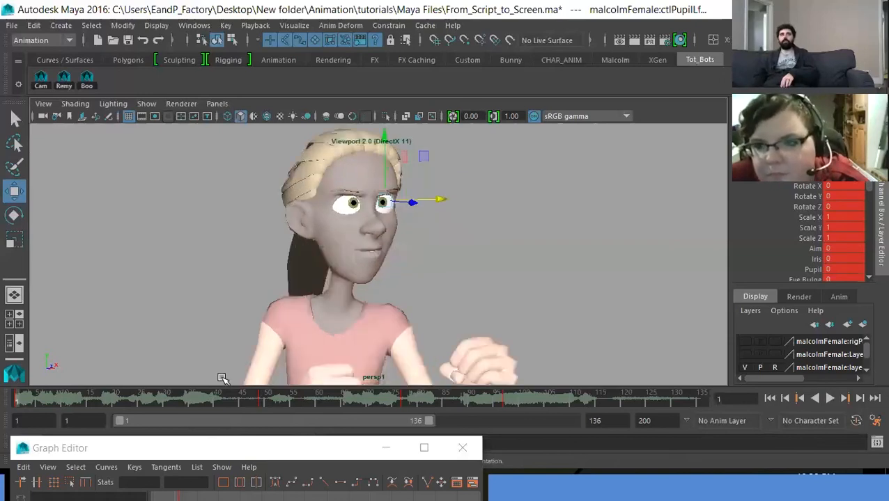
pyautogui.click(260, 399)
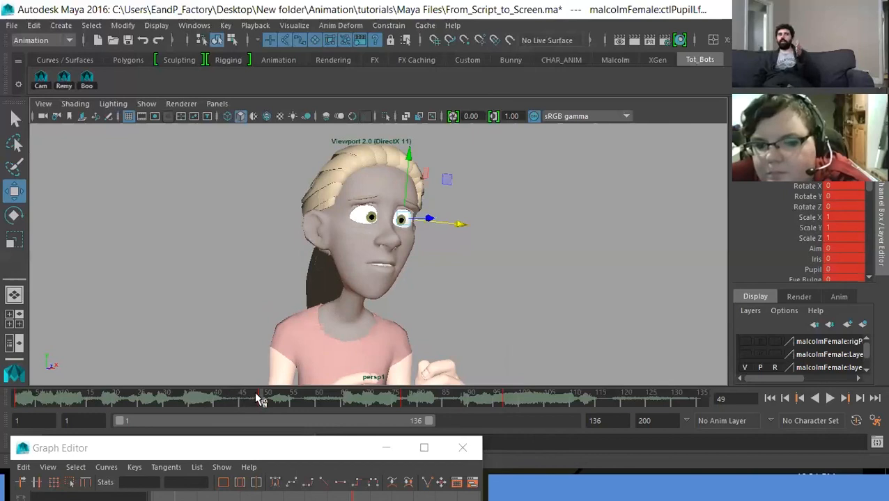
pyautogui.click(17, 399)
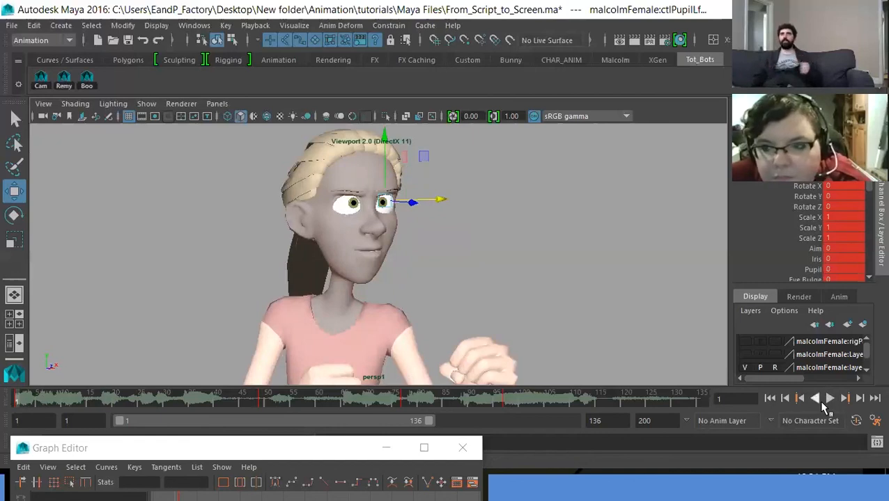
pyautogui.click(830, 399)
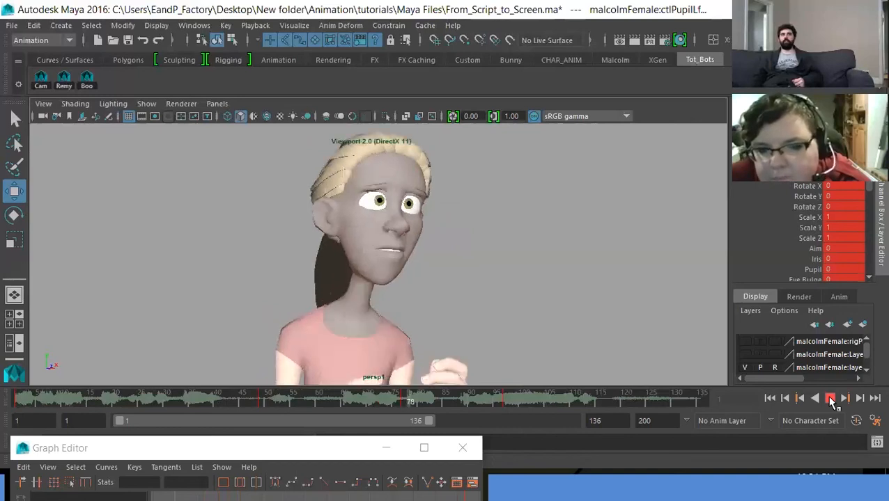
pyautogui.click(831, 398)
pyautogui.click(361, 402)
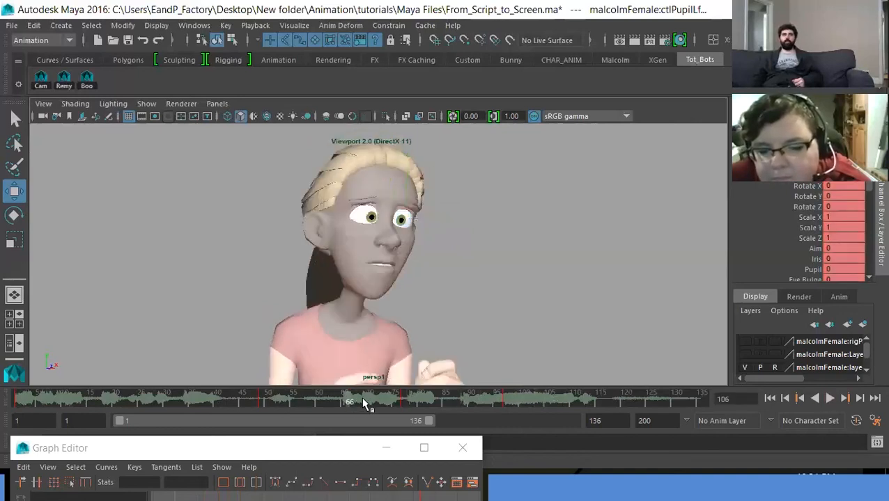
pyautogui.hotkey('alt', 'v')
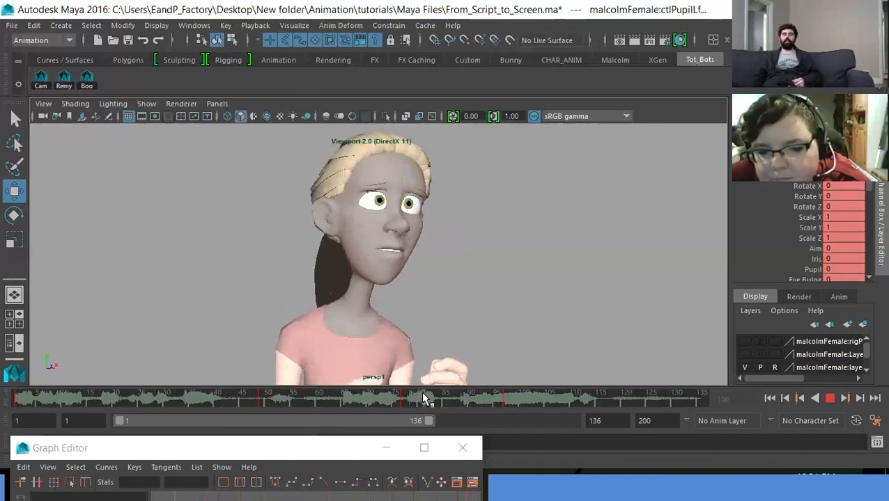
pyautogui.click(421, 398)
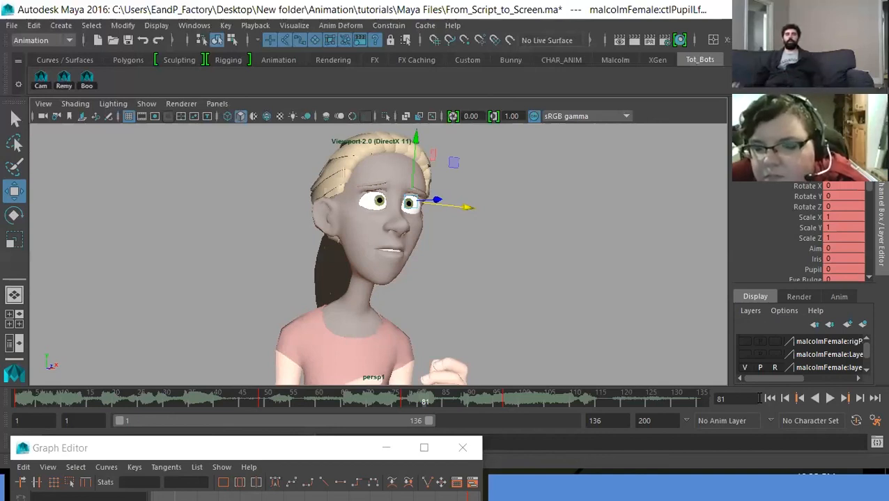
# Clear the pupil control selection at frame 1 and show the rig controls in the persp1 view
pyautogui.click(16, 399)
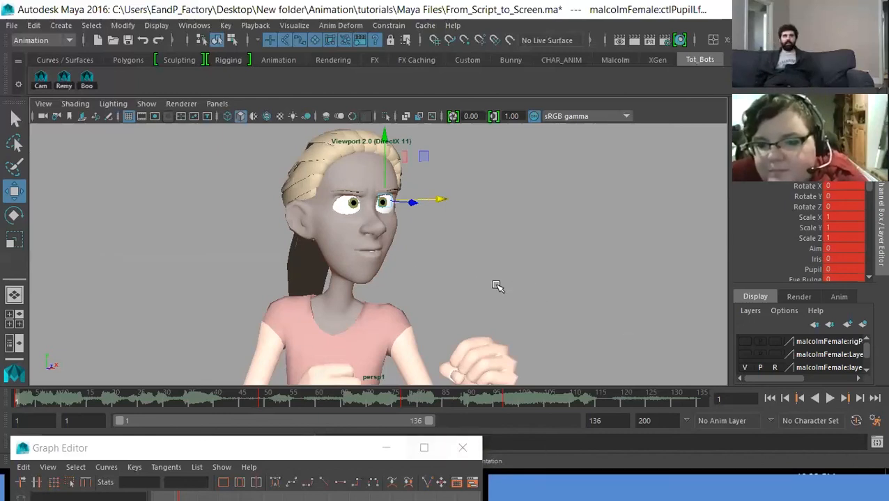
pyautogui.click(153, 247)
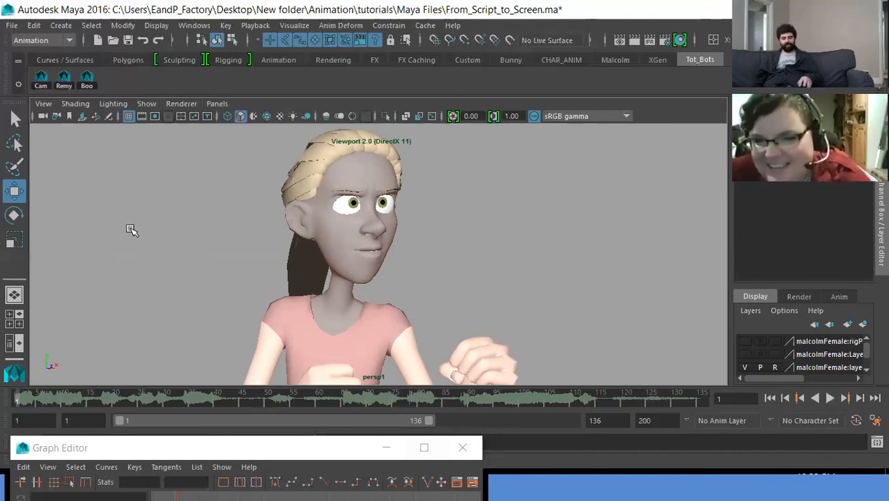
pyautogui.hotkey('alt', '1')
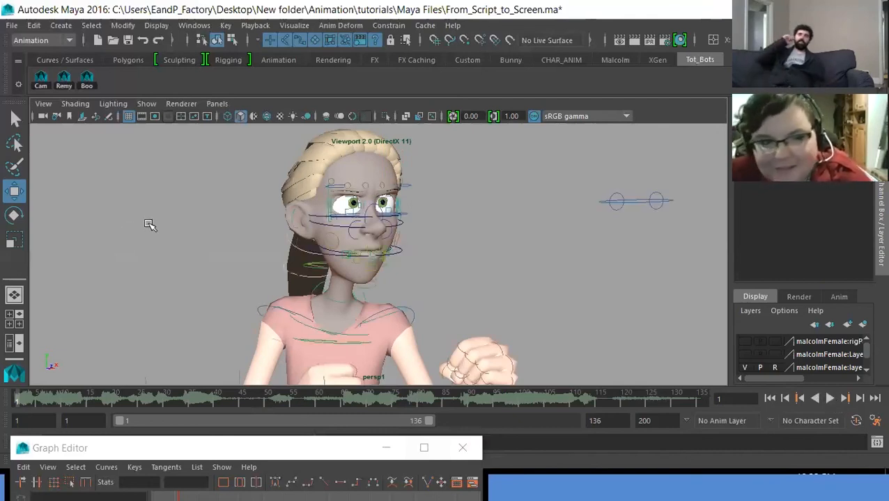